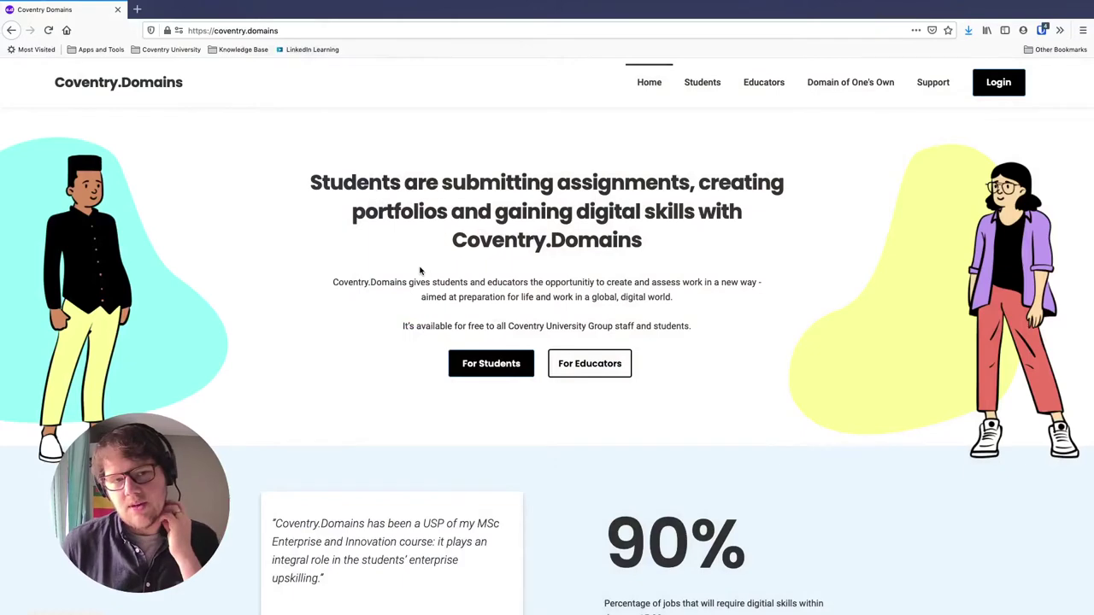
# Step: Open the Coventry.Domains login page from the Login link in the top navigation
pyautogui.scroll(-5, 453, 269)
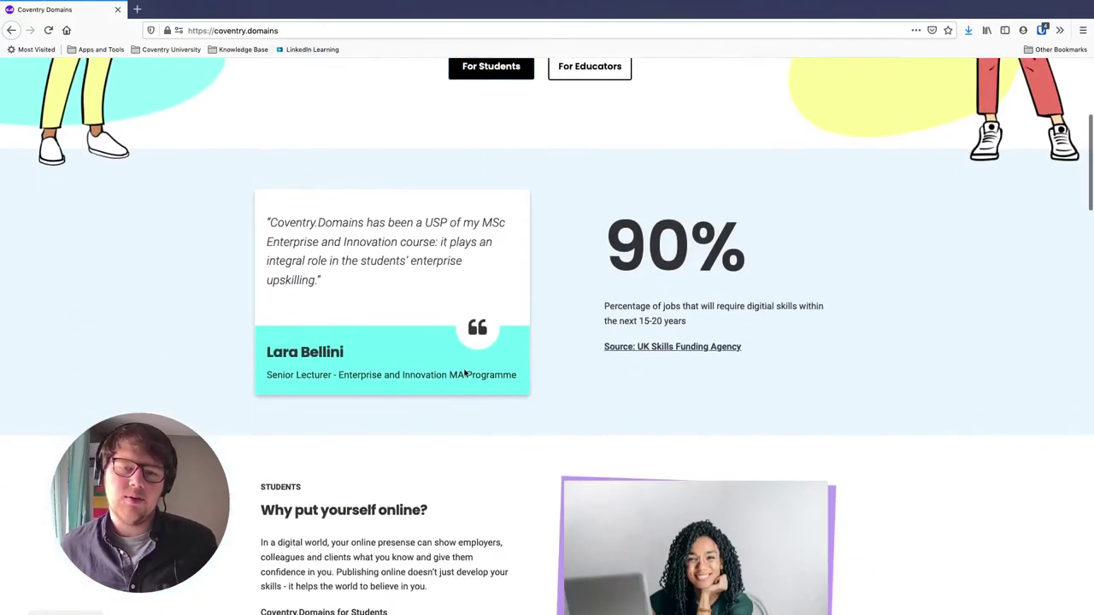
pyautogui.scroll(3, 486, 268)
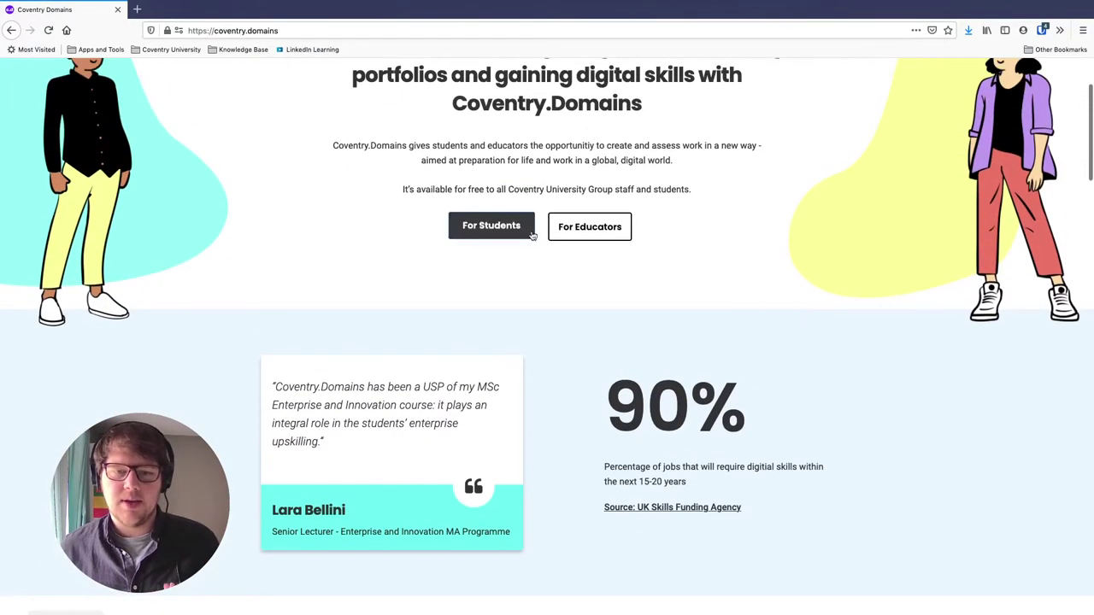
pyautogui.scroll(2, 576, 248)
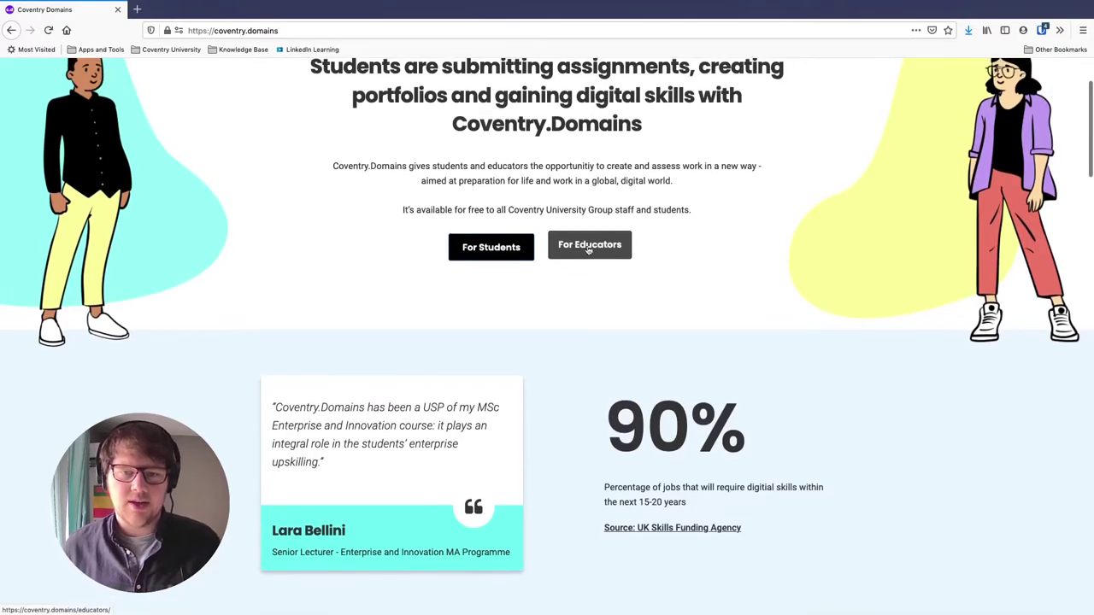
pyautogui.scroll(1, 587, 257)
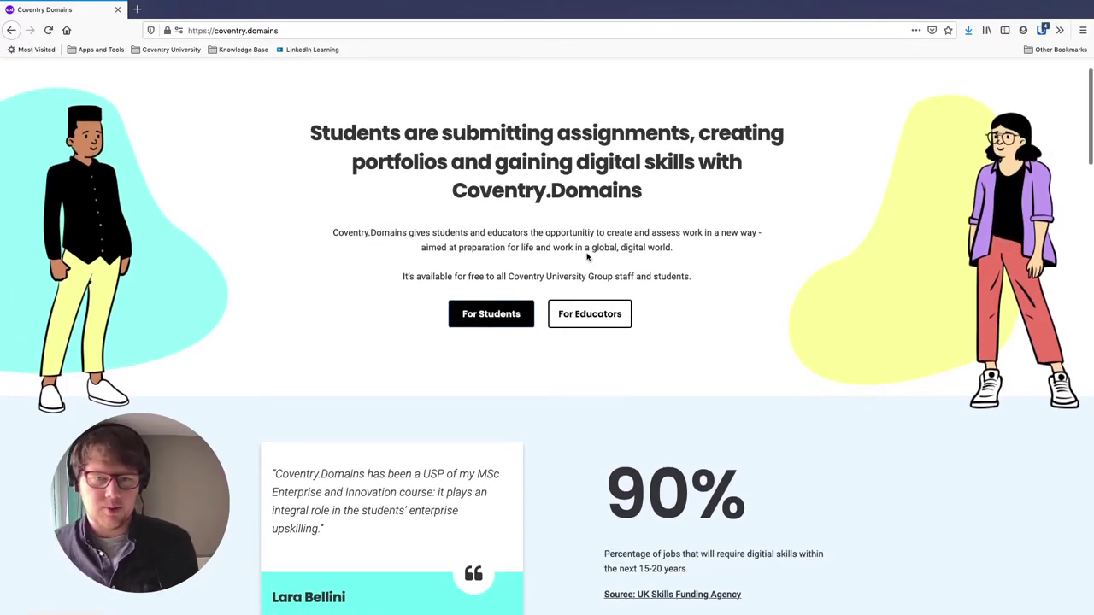
pyautogui.scroll(1, 598, 291)
pyautogui.scroll(-10, 603, 313)
pyautogui.scroll(10, 604, 312)
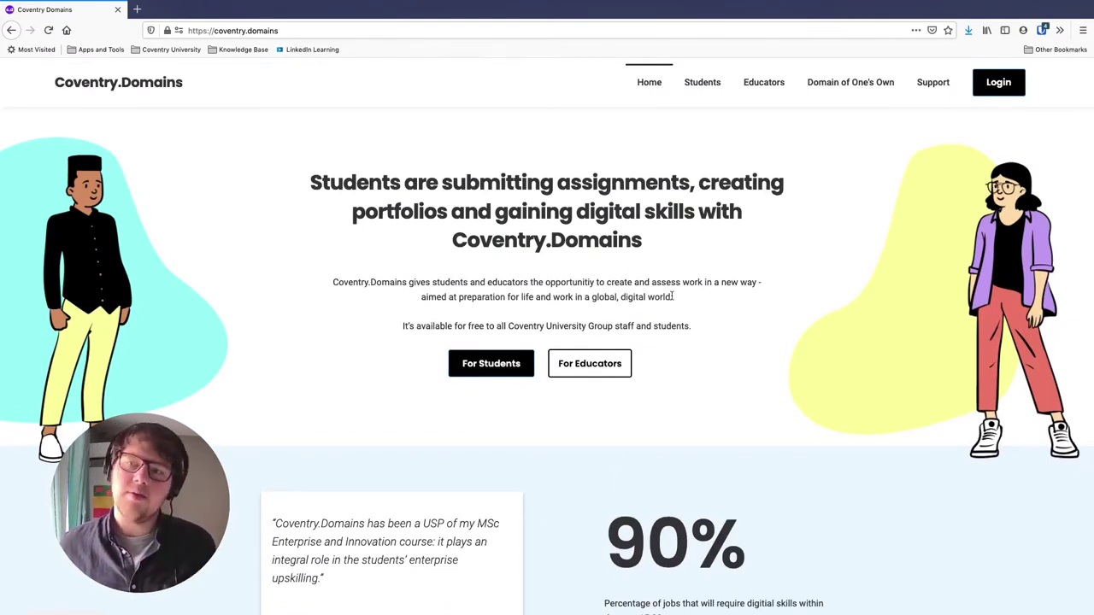
pyautogui.click(1008, 85)
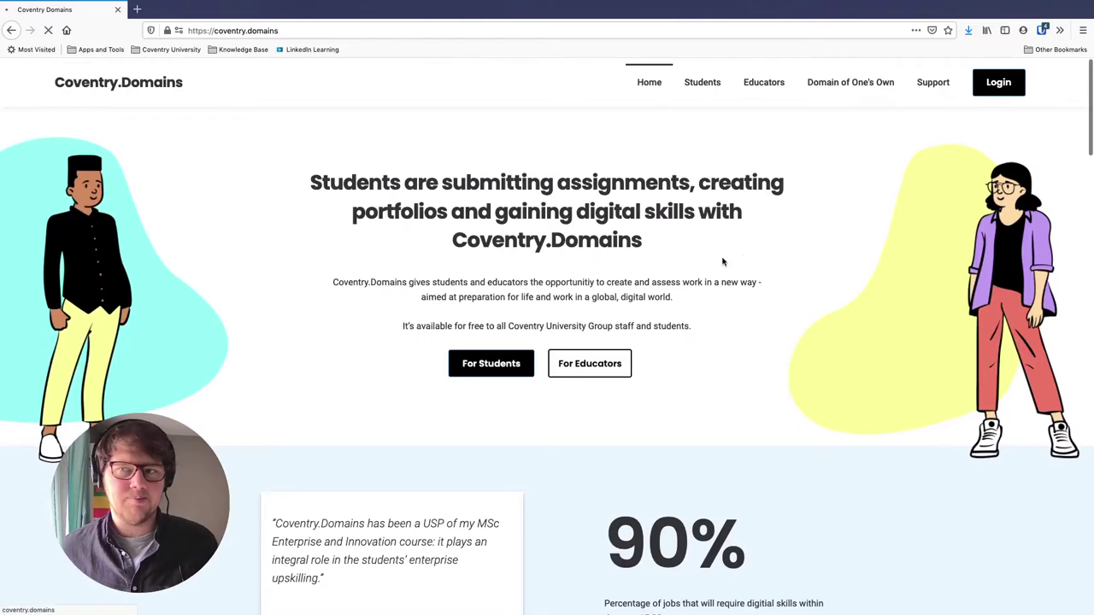
# Step: Choose 'Login or Register for WordPress' to reach the wp.coventry.domains dashboard
pyautogui.scroll(-1, 589, 328)
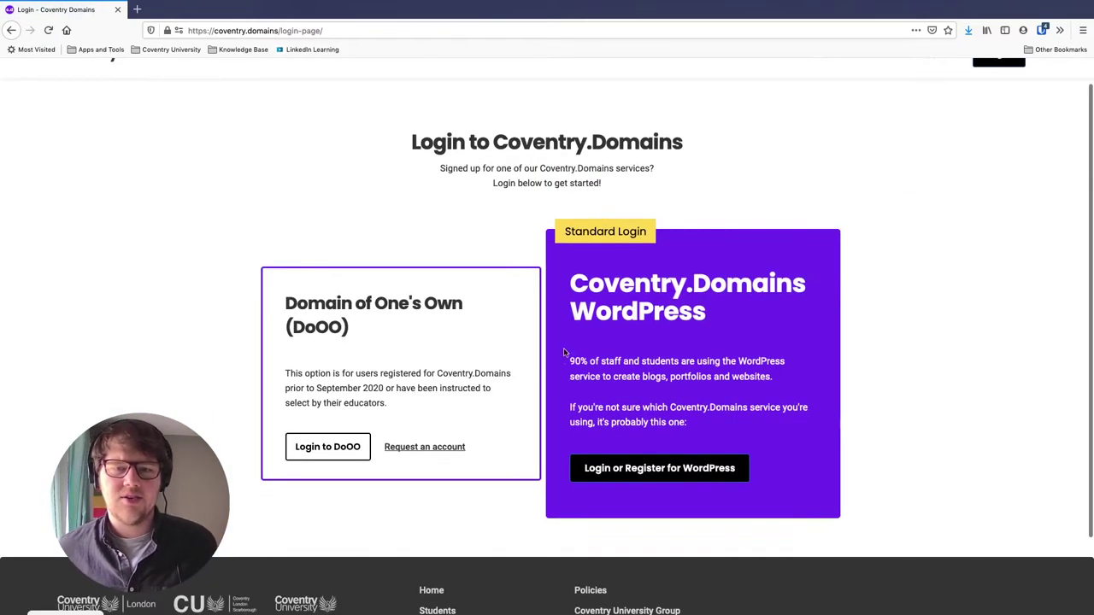
pyautogui.scroll(-1, 569, 350)
pyautogui.scroll(-1, 562, 357)
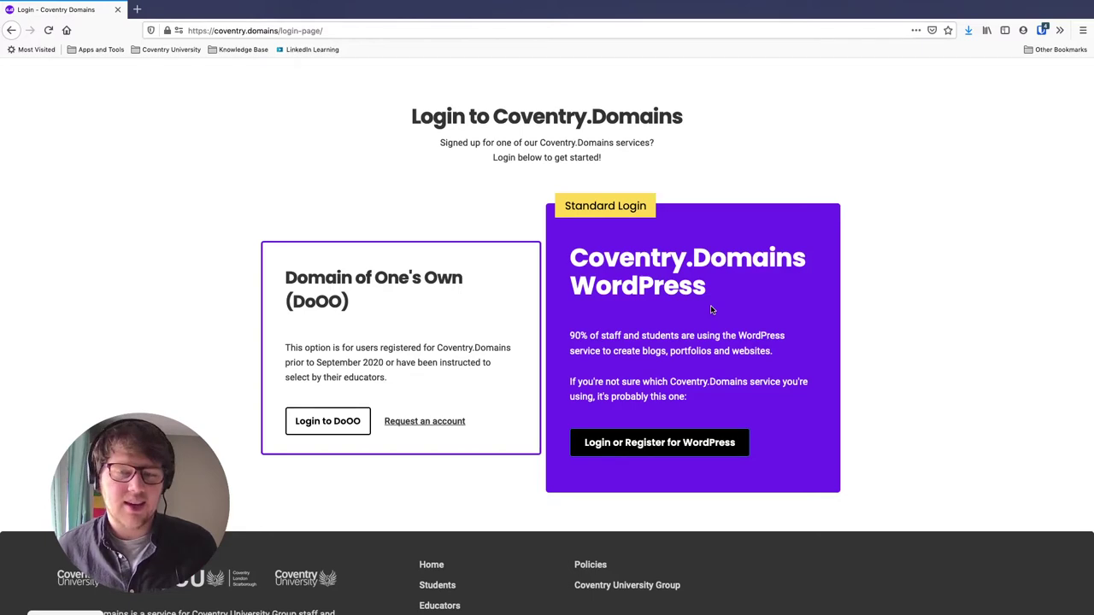
pyautogui.click(658, 443)
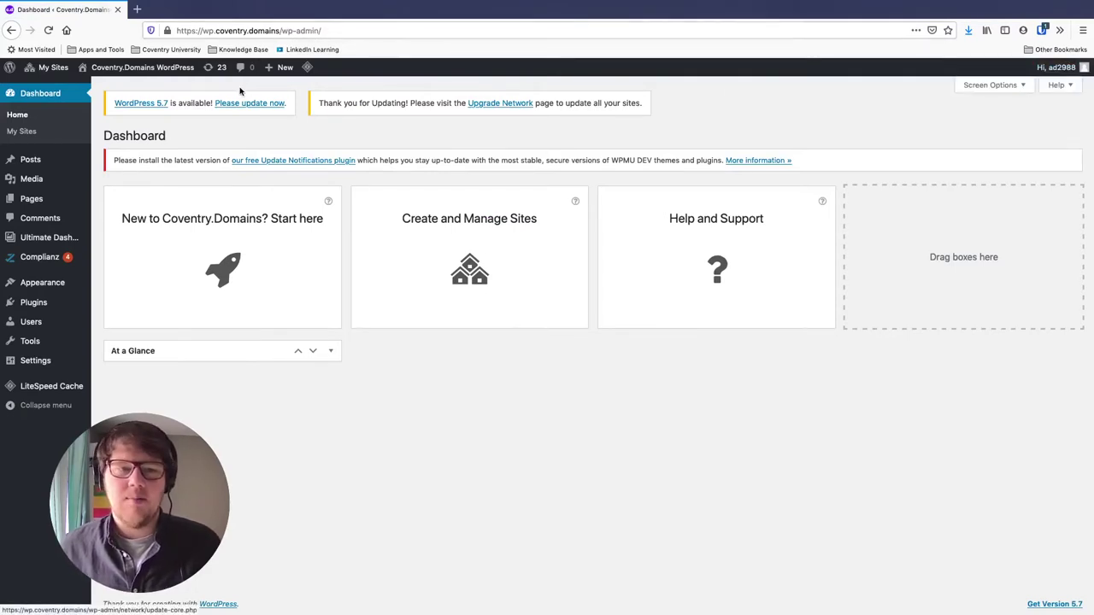
# Step: Briefly load wp.coventry.domains in a new tab, close it, then open Create and Manage Sites
pyautogui.hotkey('ctrl', 't')
pyautogui.write('wp.coventry.domains/')
pyautogui.press('Return')
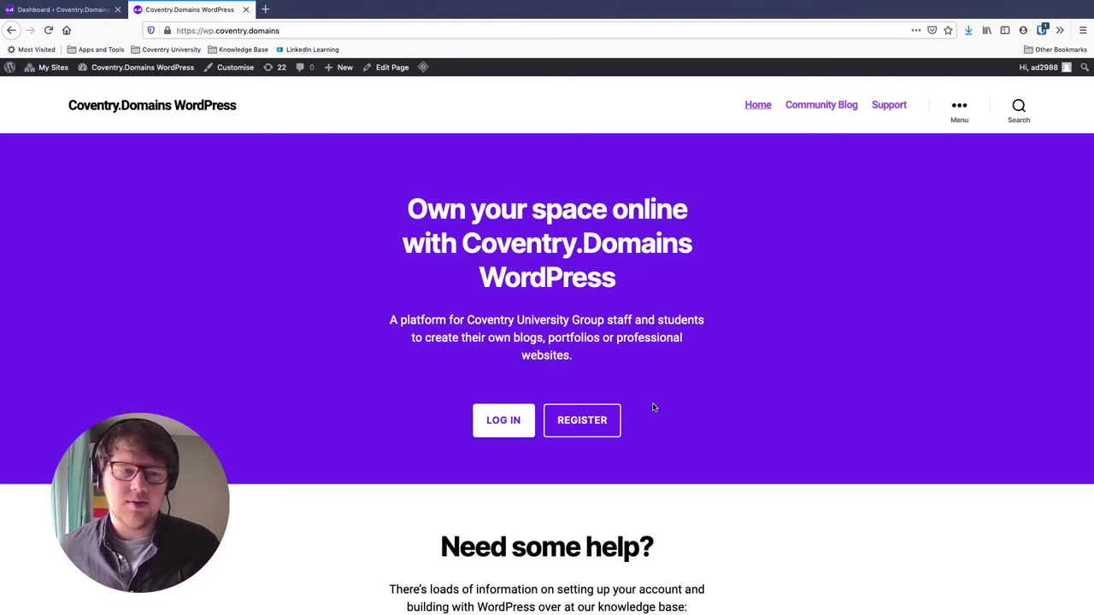
pyautogui.press('super+w')
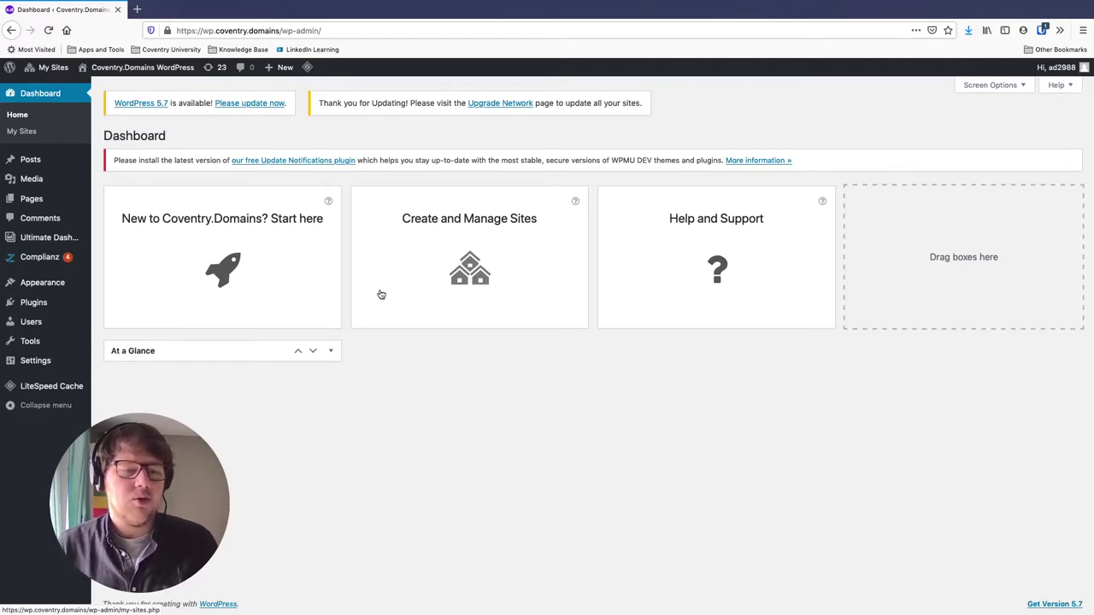
pyautogui.click(478, 265)
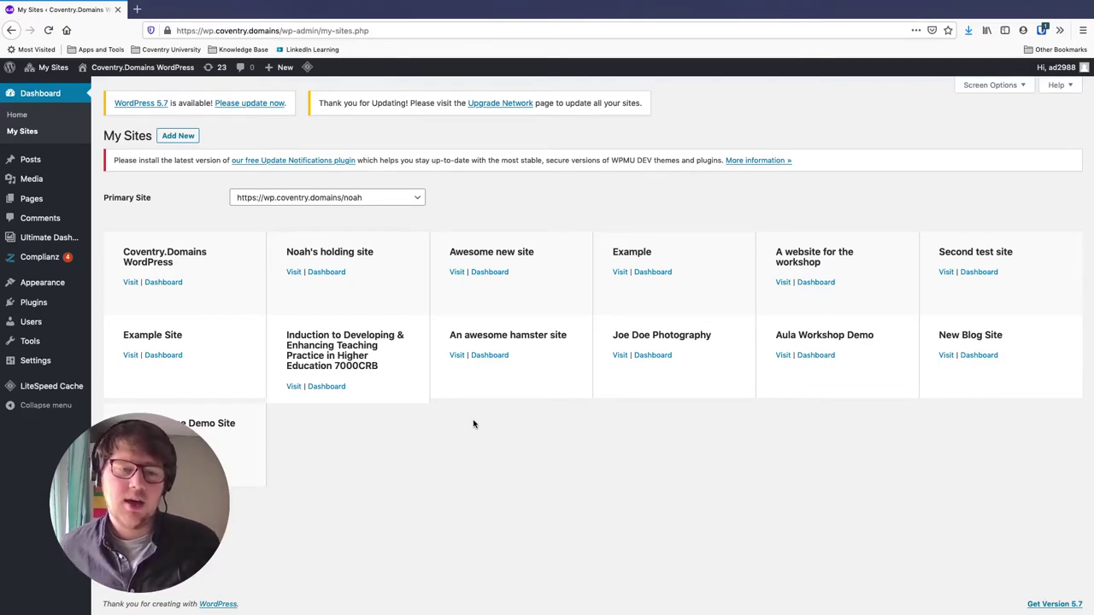
# Step: Use Add New beside the My Sites heading to begin a new site signup
pyautogui.click(177, 139)
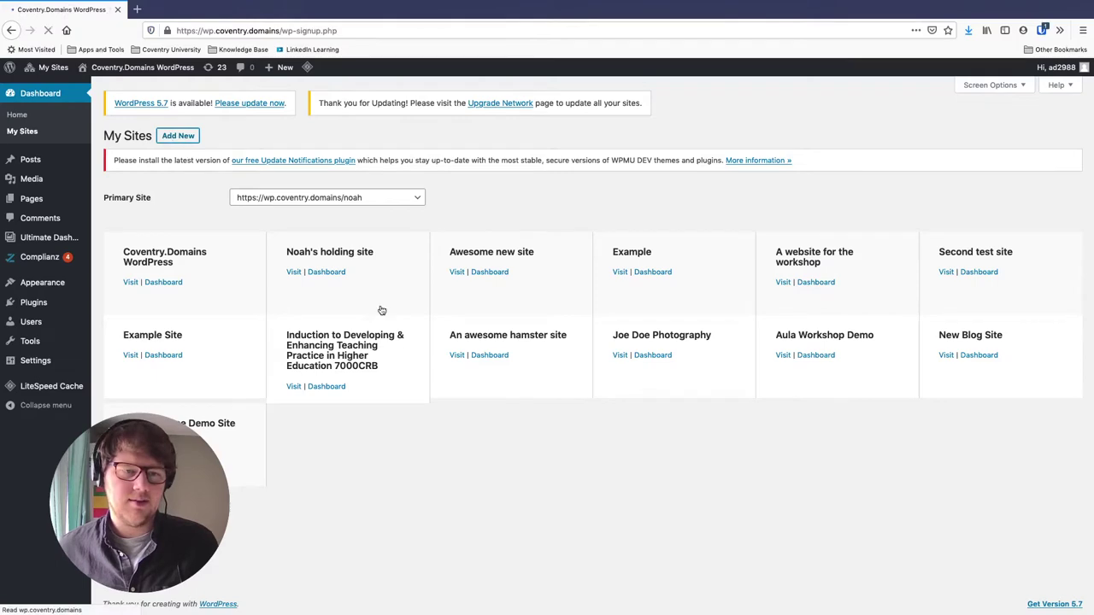
# Step: Scroll down the wp-signup.php form and put the cursor in the empty Site Name box
pyautogui.scroll(-1, 341, 359)
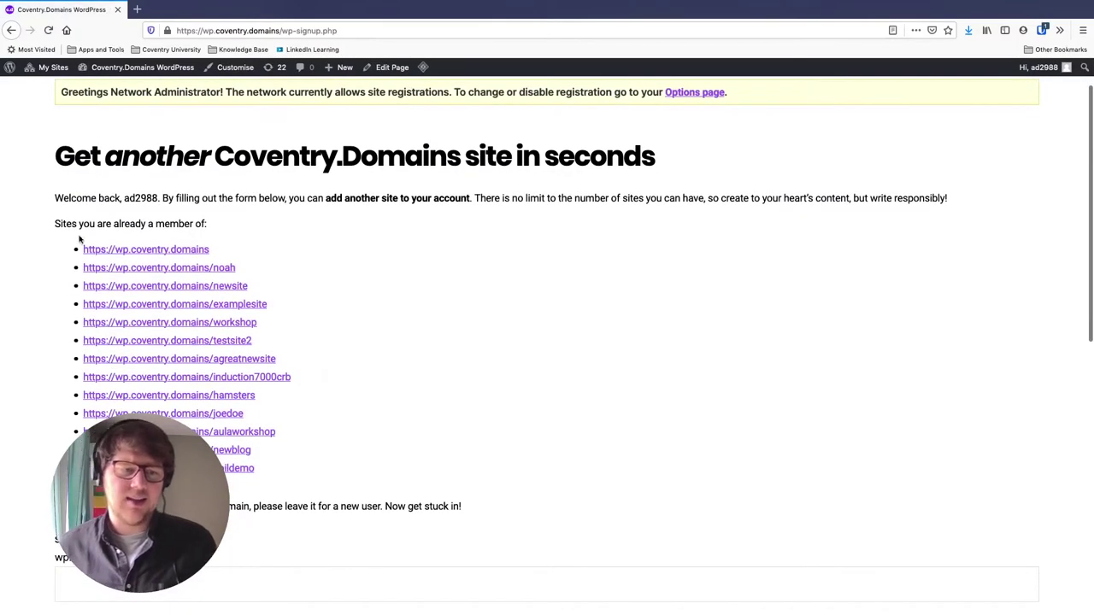
pyautogui.scroll(-4, 333, 397)
pyautogui.scroll(-2, 282, 402)
pyautogui.click(128, 254)
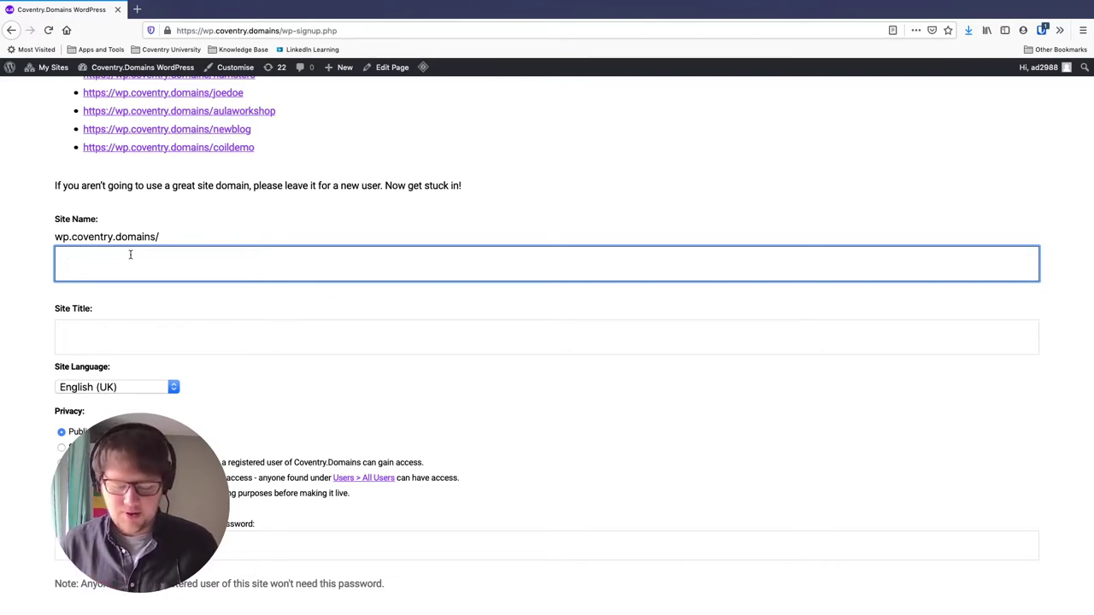
# Step: Enter Site Name 'joking' and Site Title 'Jo King Photography', then scroll to the privacy options
pyautogui.write('joking')
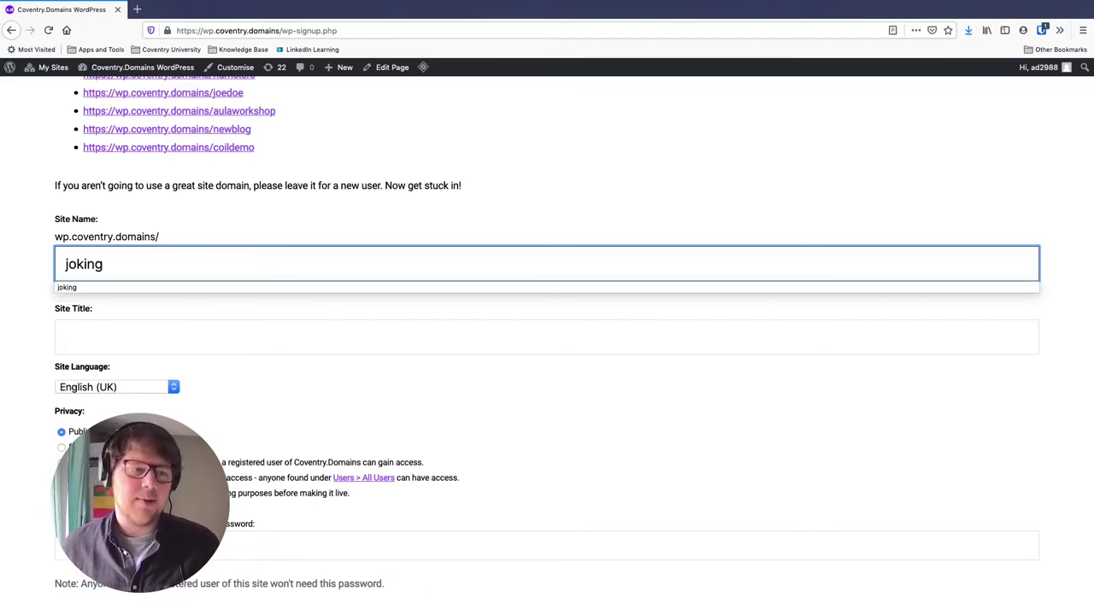
pyautogui.click(30, 323)
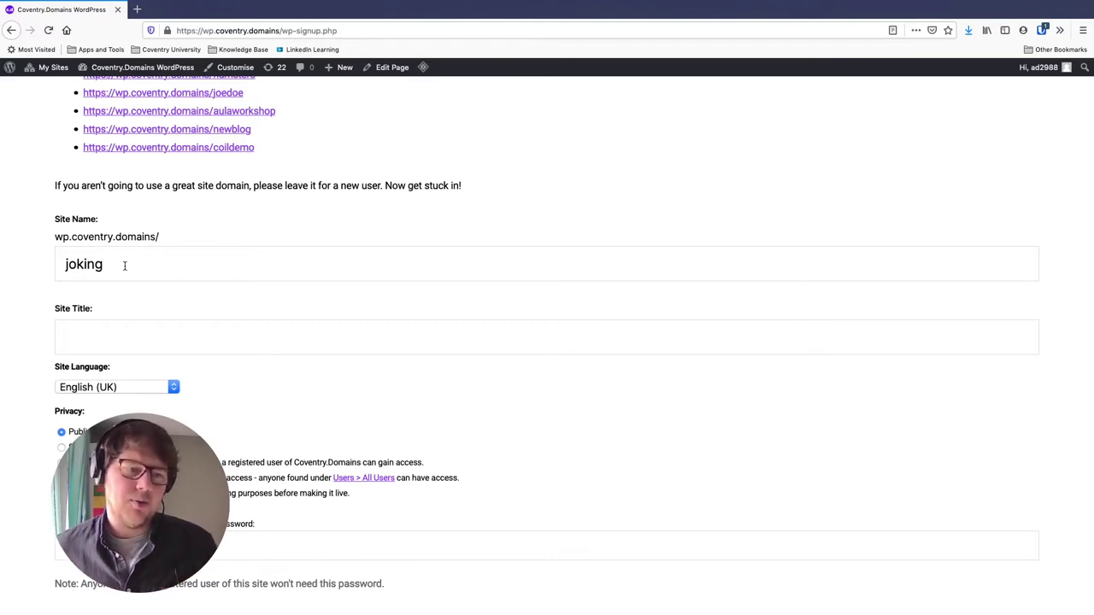
pyautogui.click(157, 335)
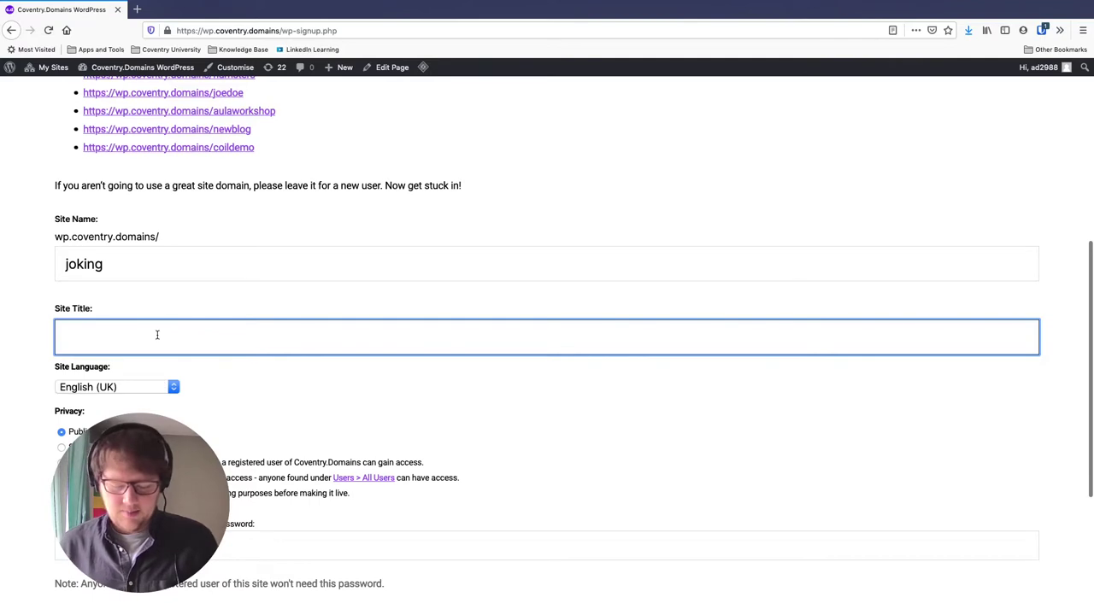
pyautogui.write('Jo')
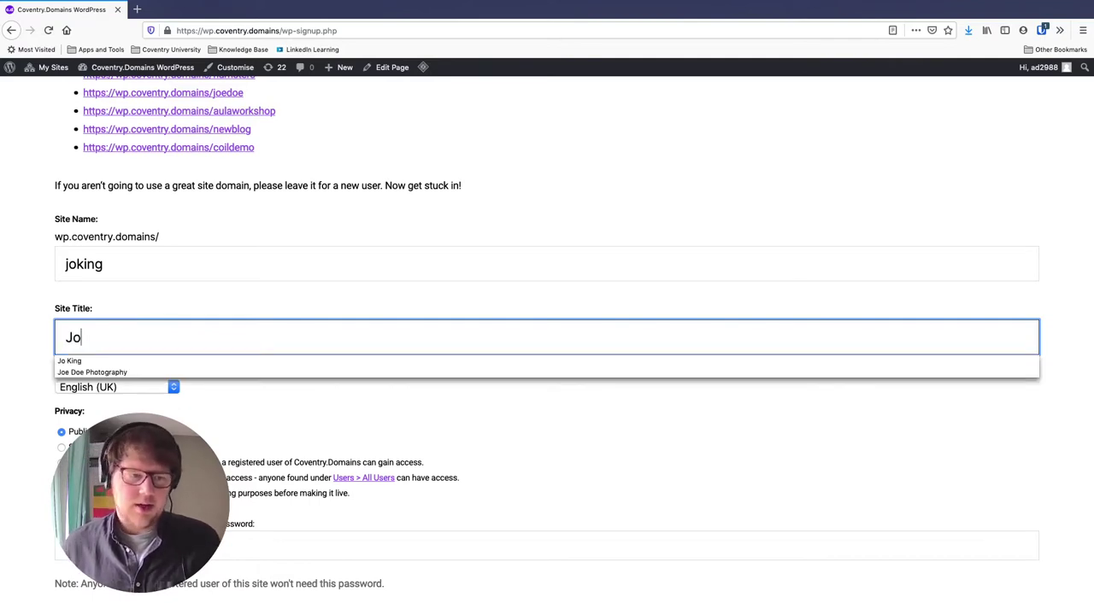
pyautogui.click(129, 362)
pyautogui.write('Pho')
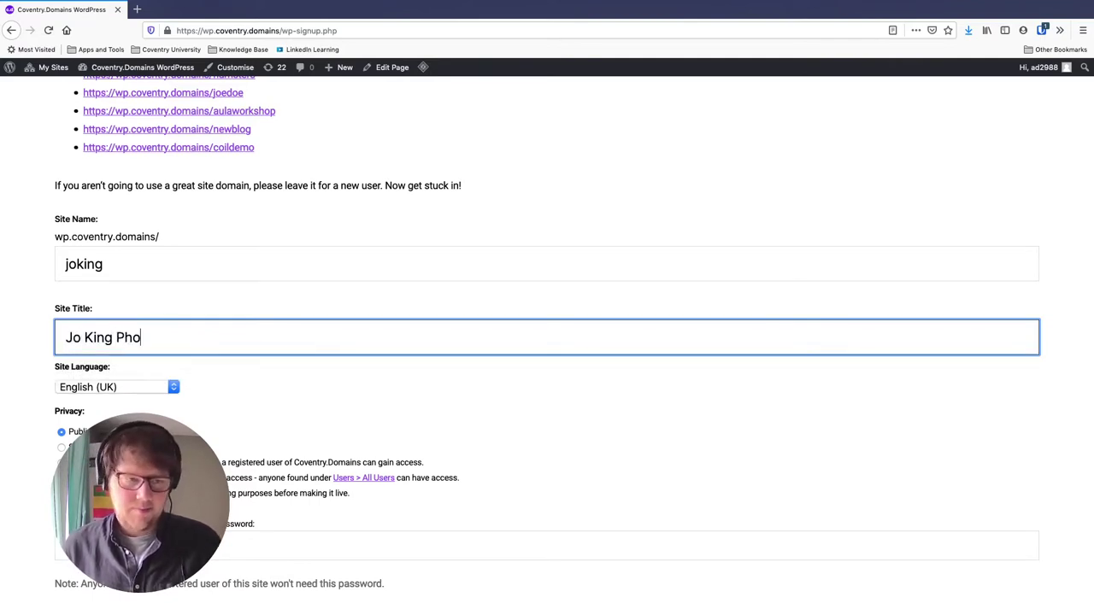
pyautogui.write('tography')
pyautogui.scroll(-1, 256, 385)
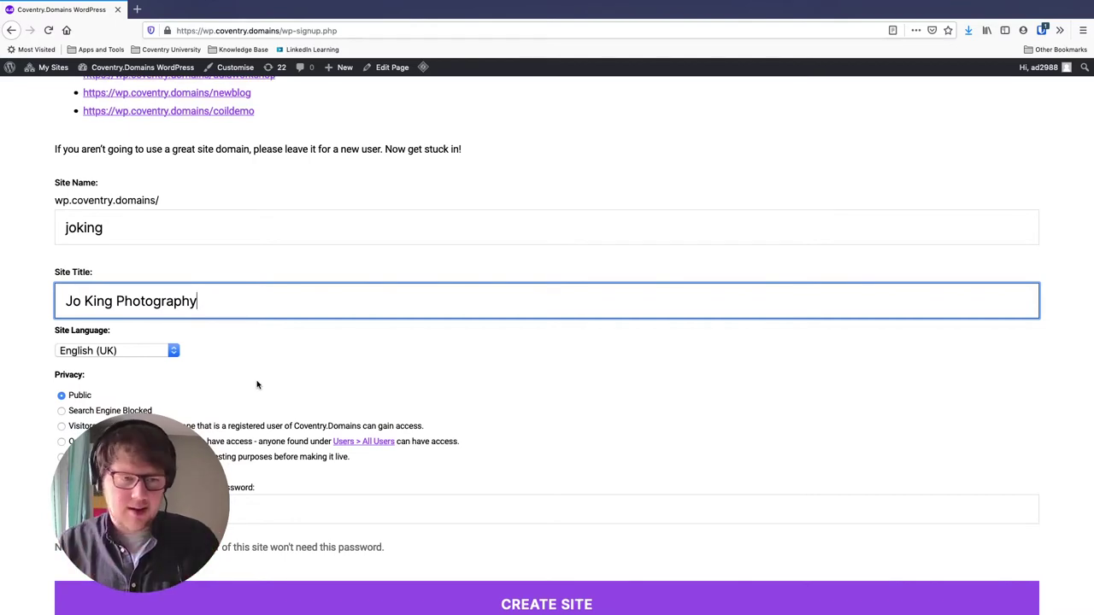
pyautogui.scroll(-2, 256, 385)
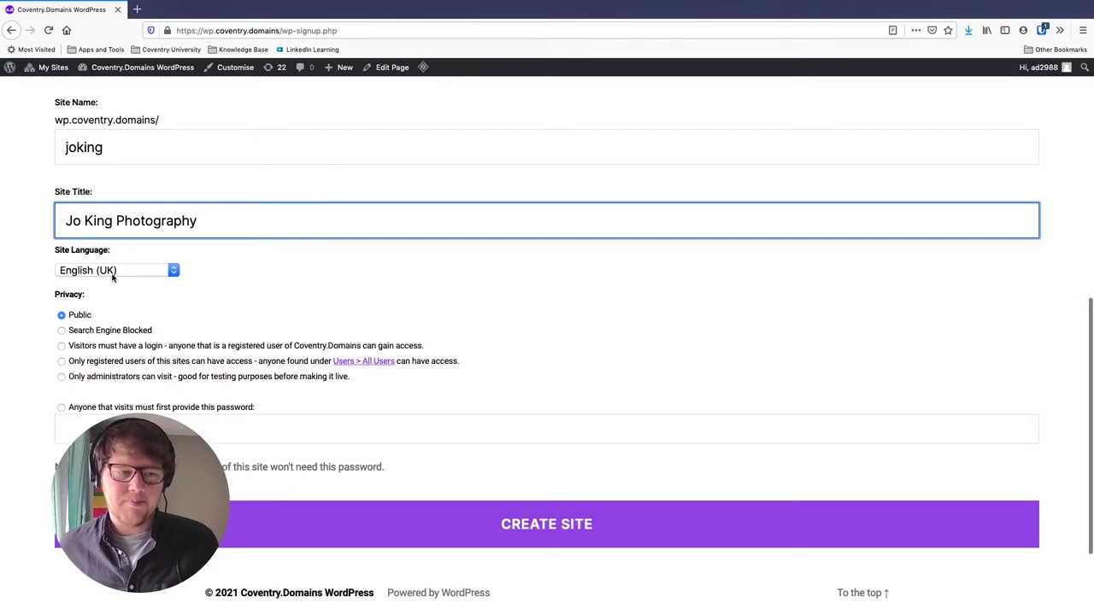
pyautogui.scroll(-1, 112, 276)
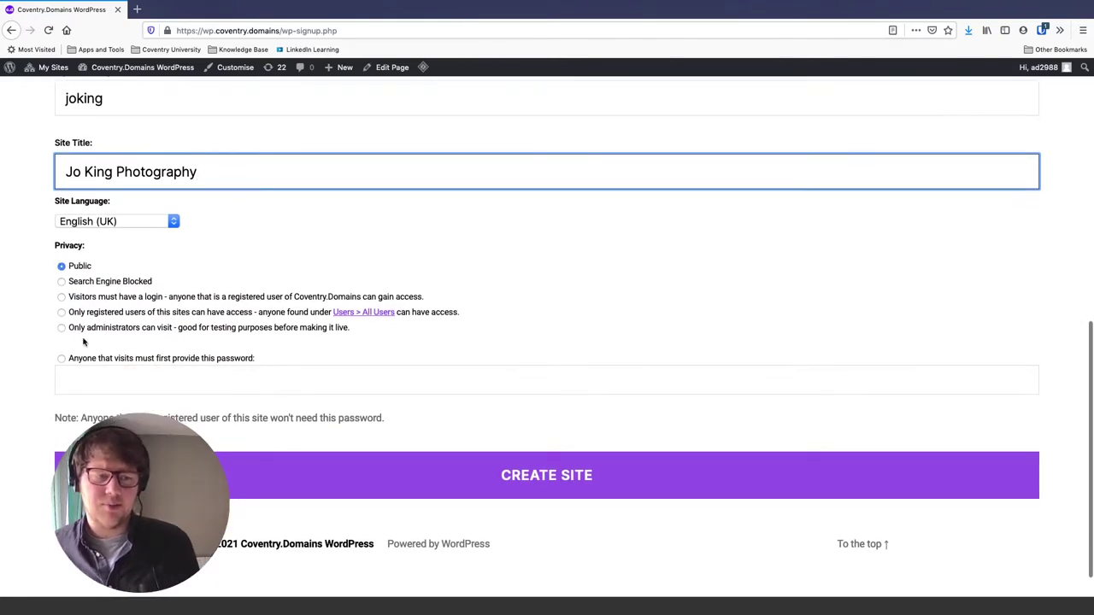
pyautogui.click(62, 282)
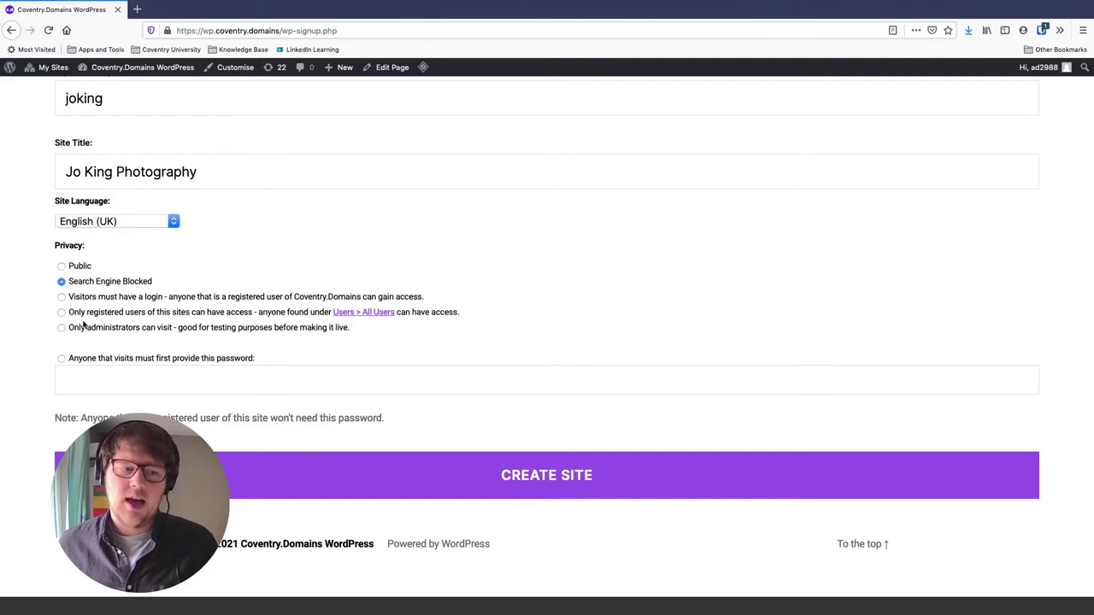
pyautogui.click(61, 359)
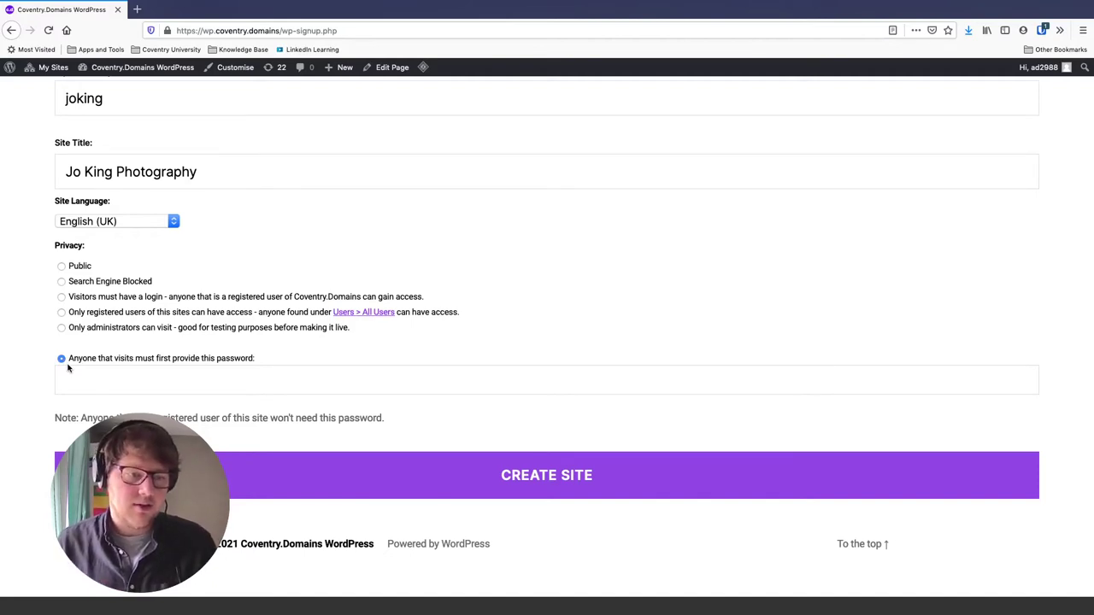
pyautogui.click(114, 376)
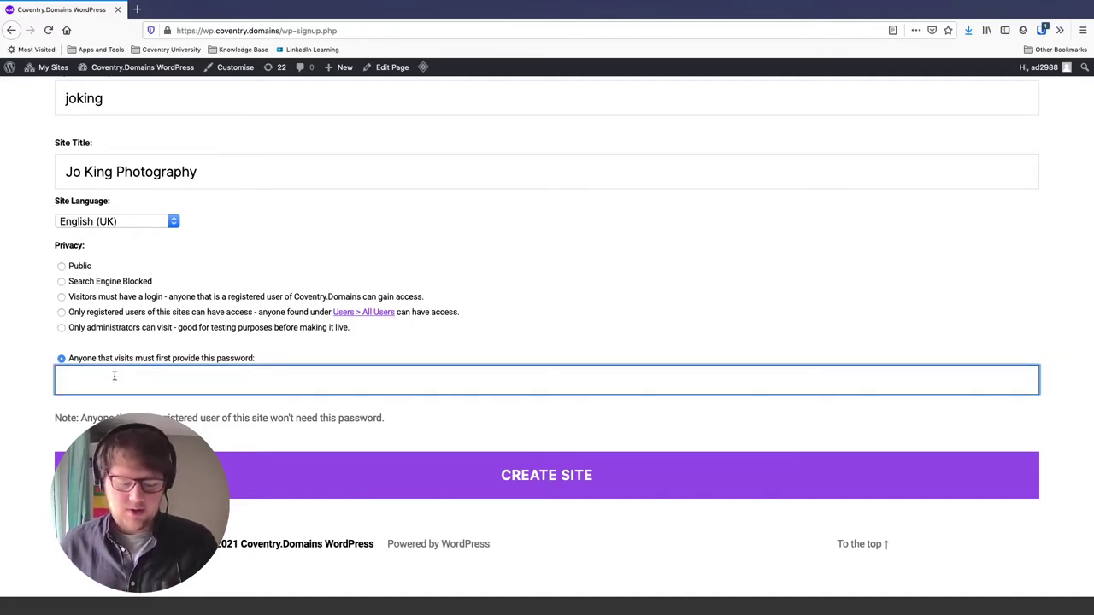
pyautogui.write('biscuits')
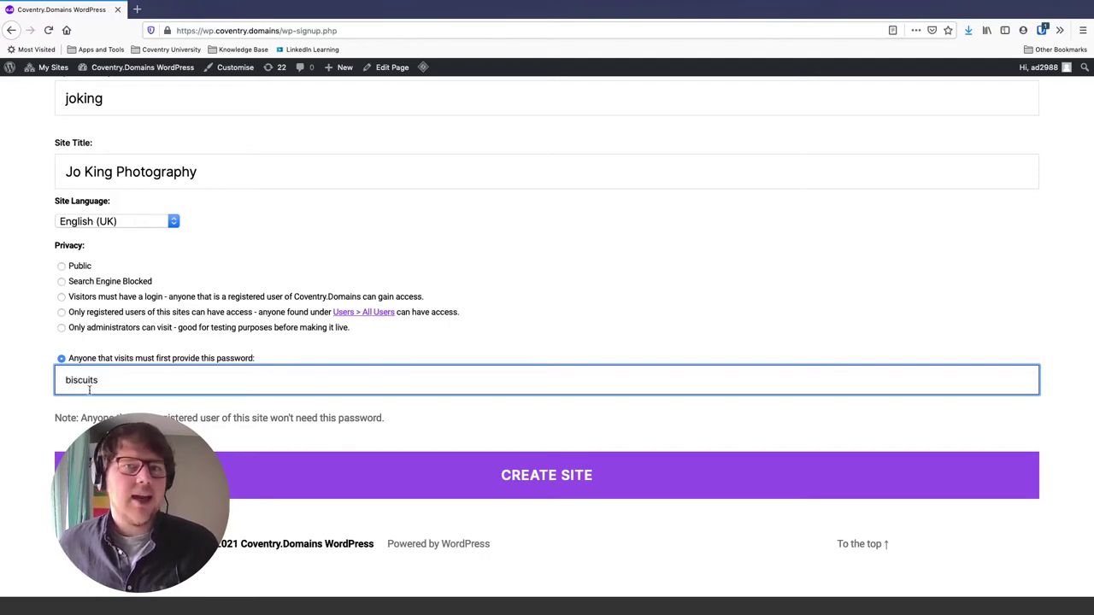
pyautogui.scroll(-1, 82, 382)
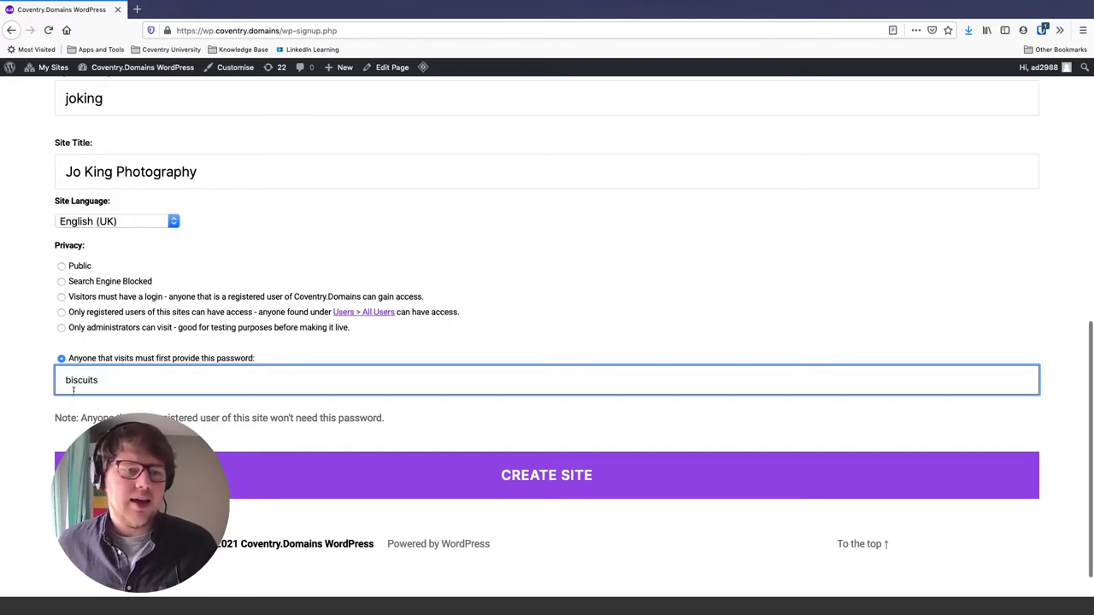
pyautogui.scroll(1, 81, 382)
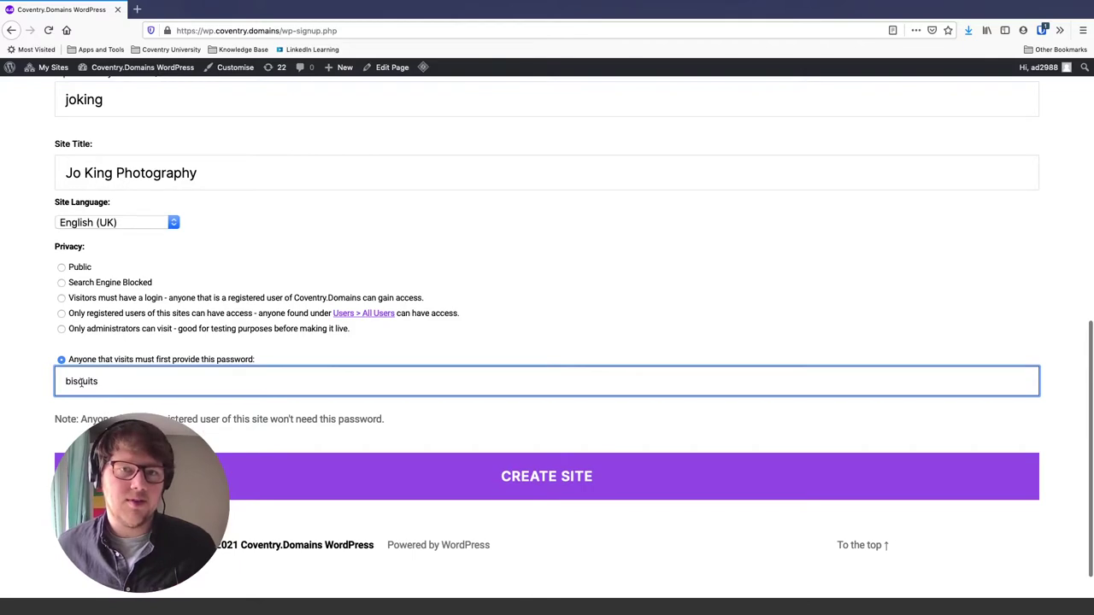
pyautogui.doubleClick(81, 383)
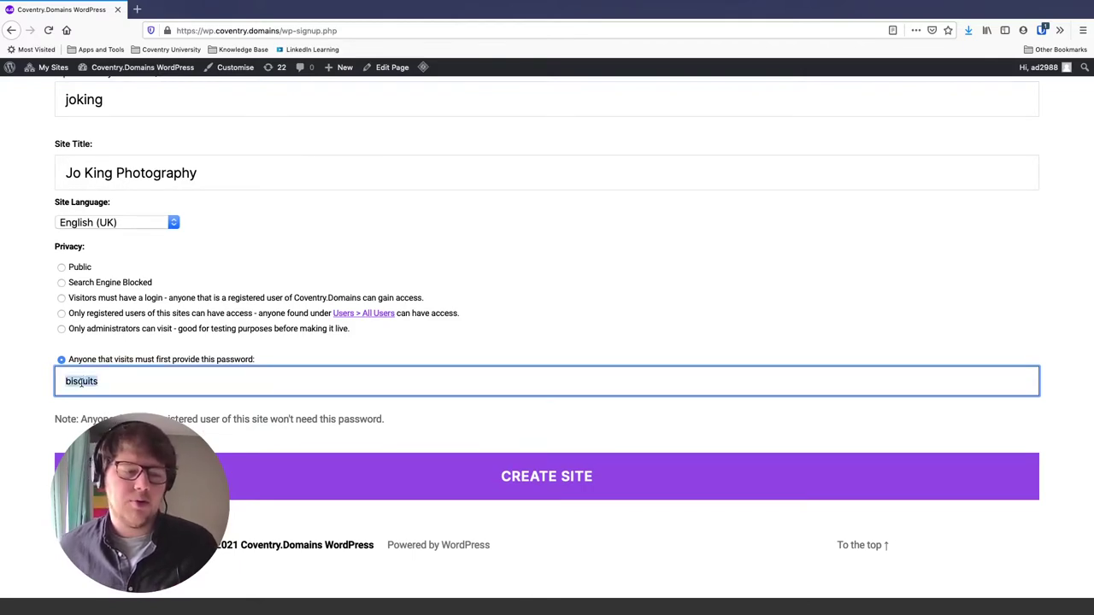
pyautogui.press('BackSpace')
pyautogui.click(63, 272)
pyautogui.click(62, 271)
pyautogui.scroll(1, 107, 305)
pyautogui.scroll(-1, 111, 309)
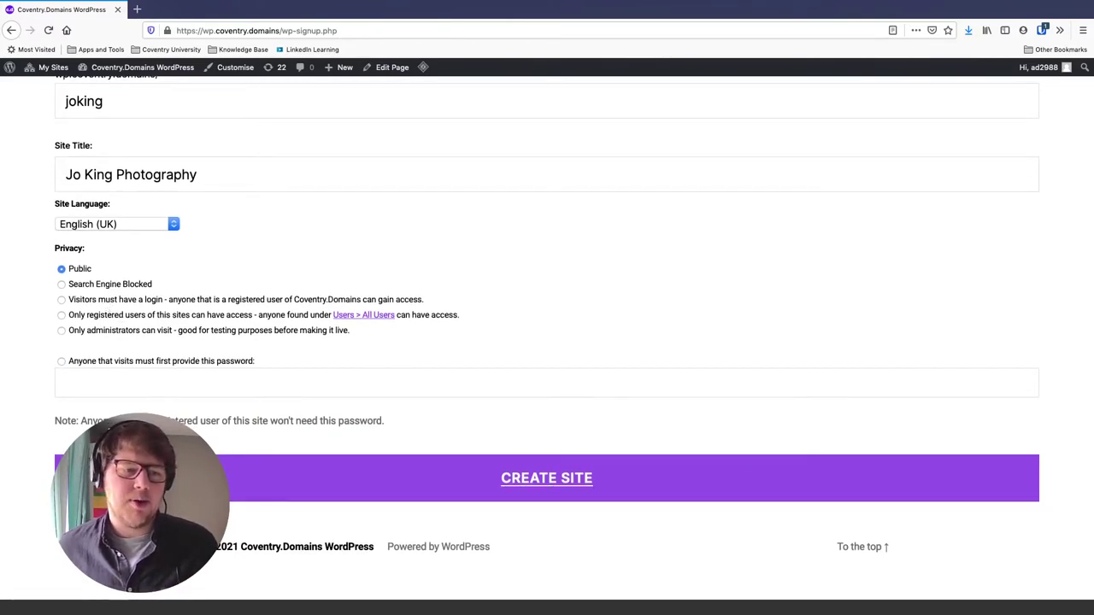
# Step: Create the Jo King Photography site at wp.coventry.domains/joking with CREATE SITE
pyautogui.click(422, 479)
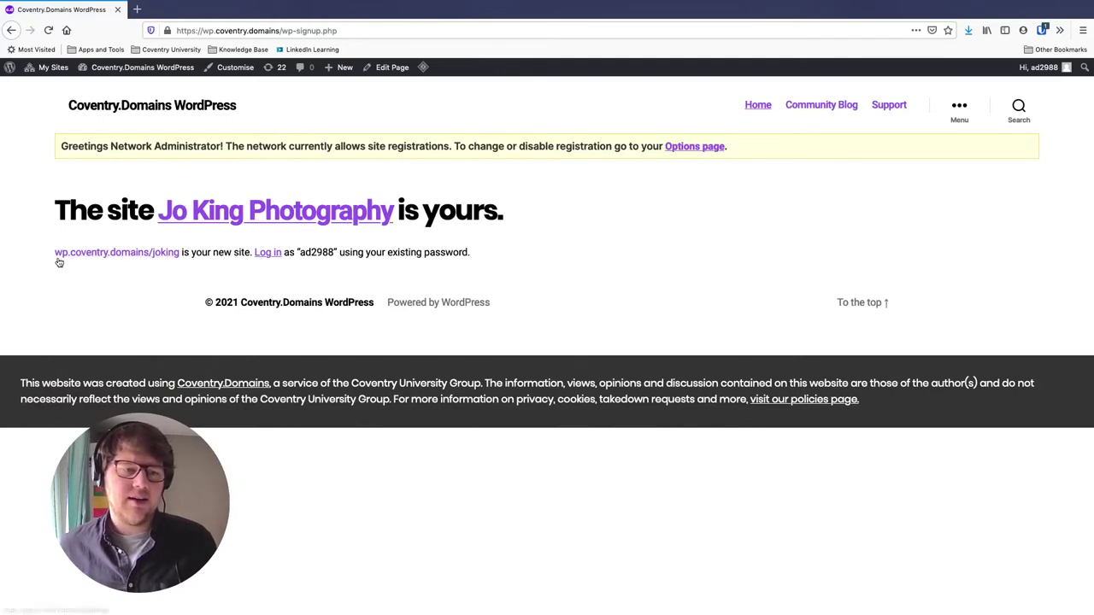
# Step: Open wp.coventry.domains/joking in a new tab and view its default 'Hello world!' post
pyautogui.middleClick(134, 253)
pyautogui.click(198, 14)
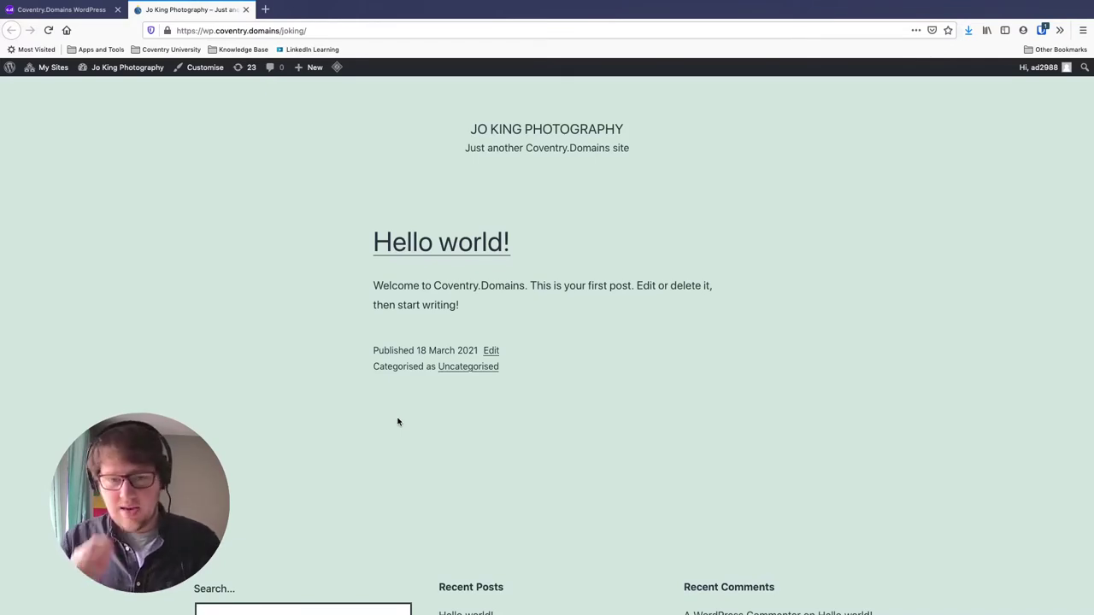
pyautogui.scroll(-2, 397, 421)
pyautogui.scroll(2, 397, 422)
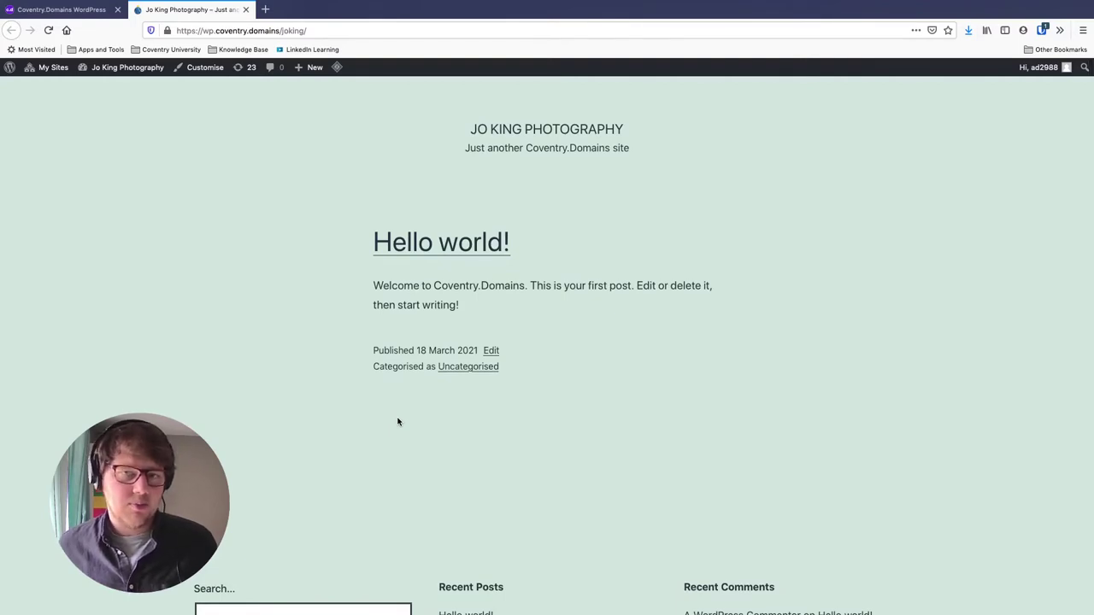
pyautogui.scroll(-1, 397, 421)
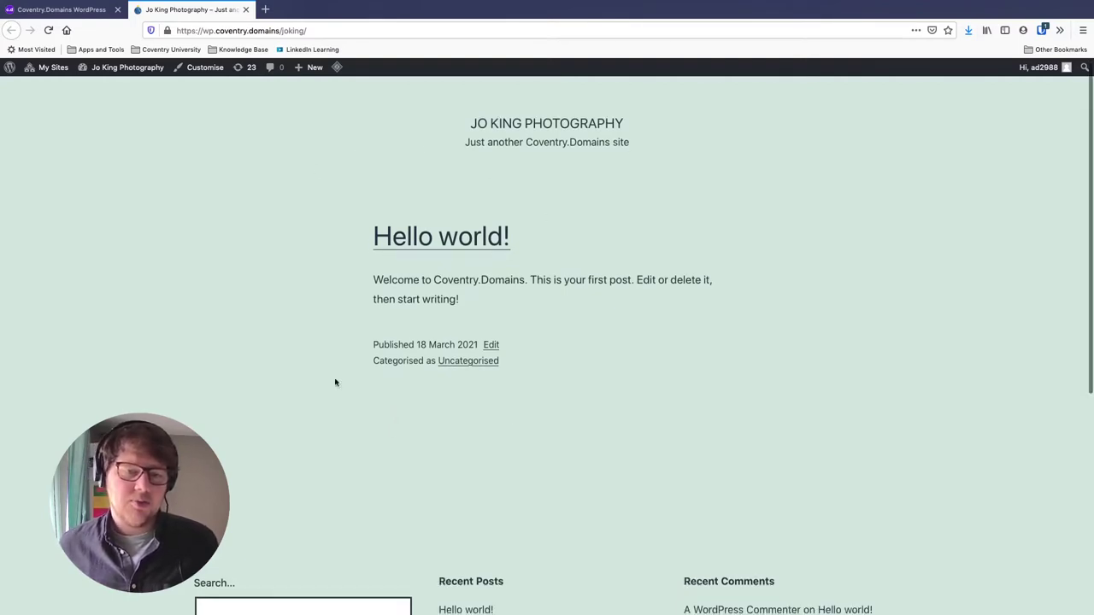
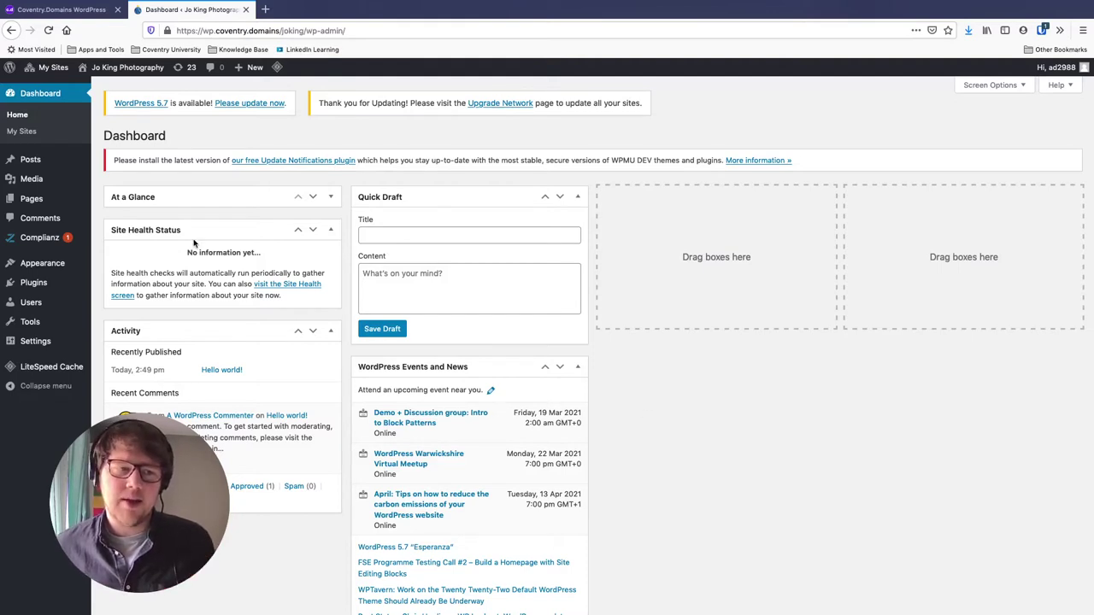
# Step: From the All Posts list, start a new empty post in the block editor
pyautogui.moveTo(39, 163)
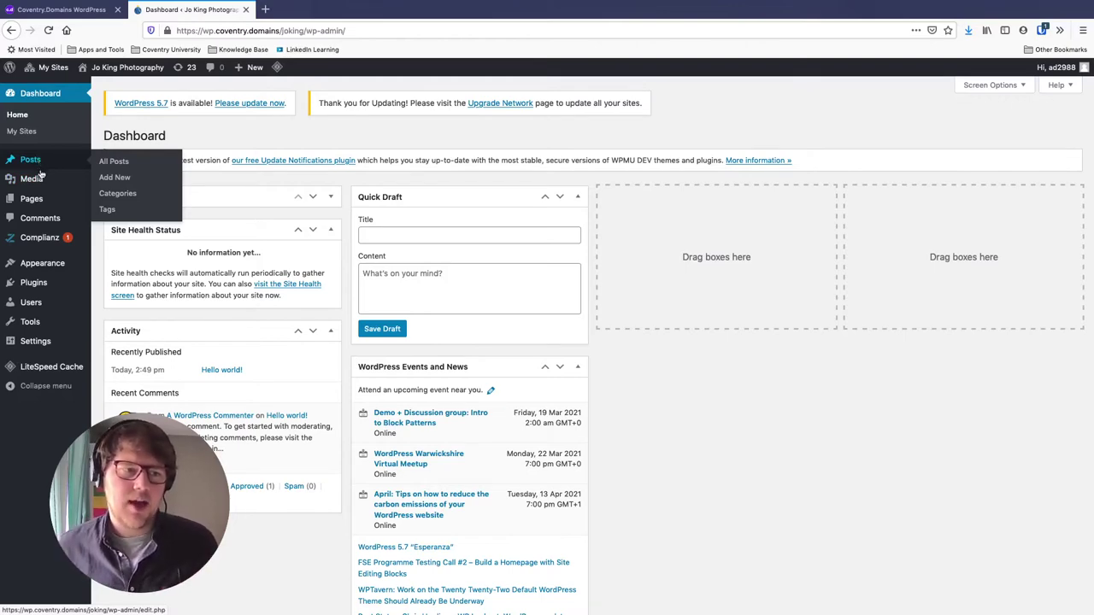
pyautogui.moveTo(37, 200)
pyautogui.scroll(-1, 48, 201)
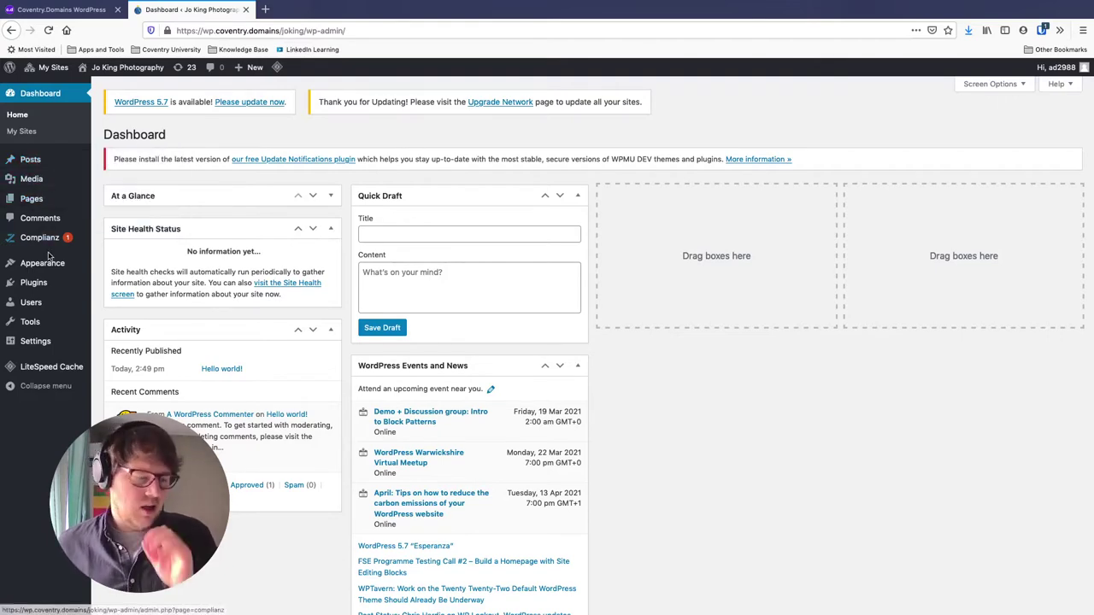
pyautogui.moveTo(49, 258)
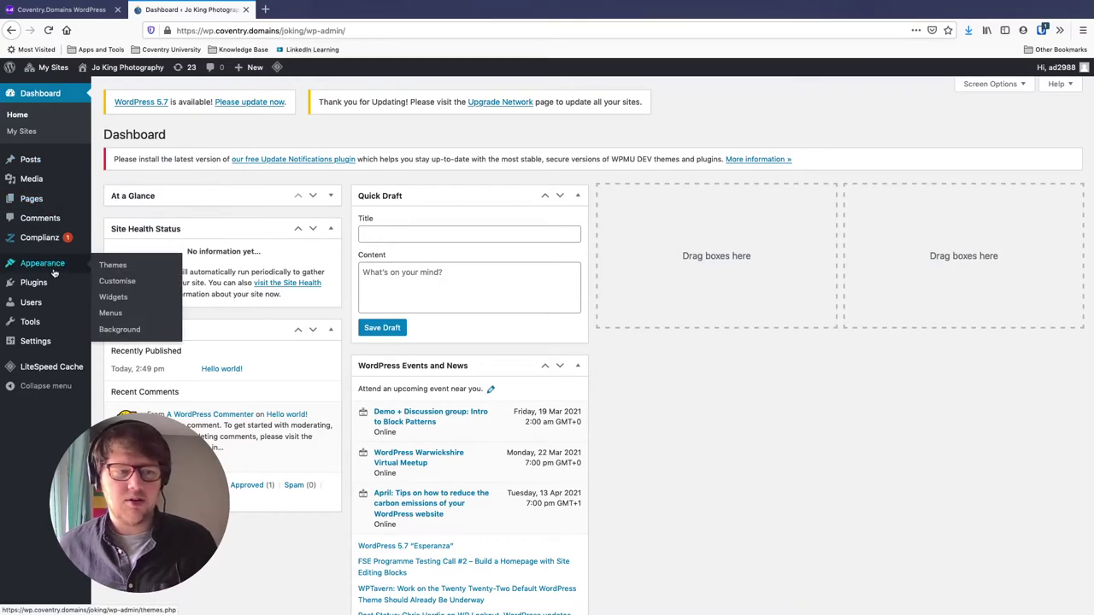
pyautogui.scroll(-1, 101, 270)
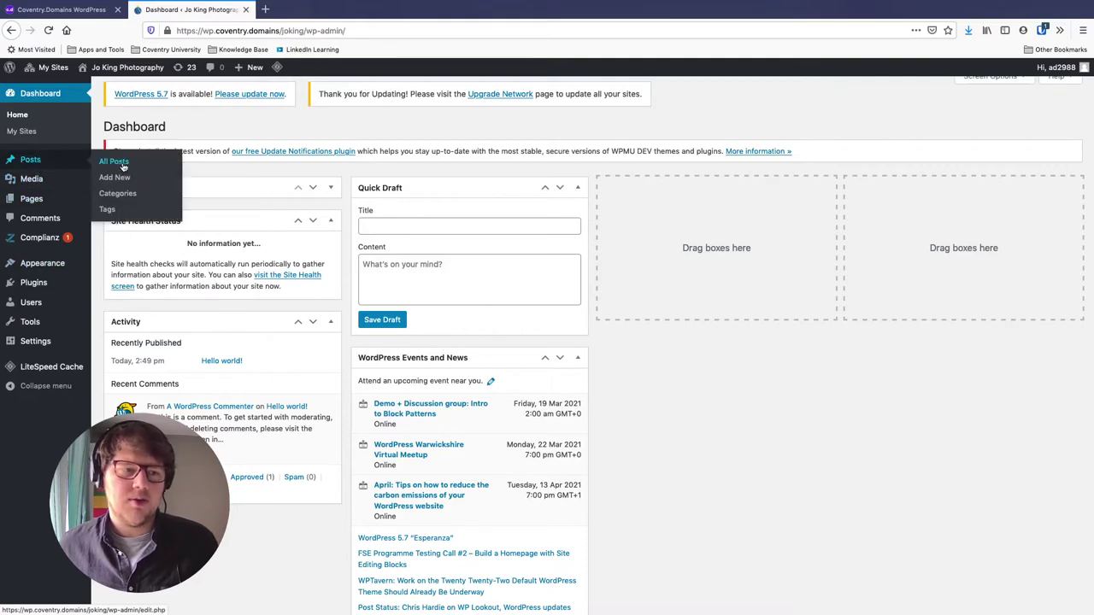
pyautogui.click(118, 162)
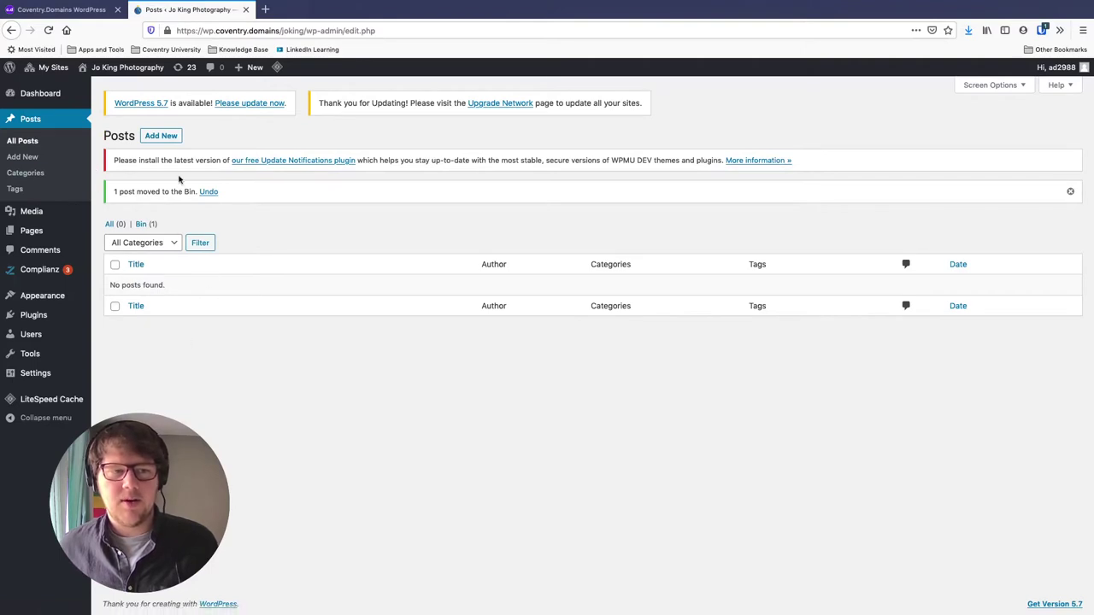
pyautogui.click(160, 137)
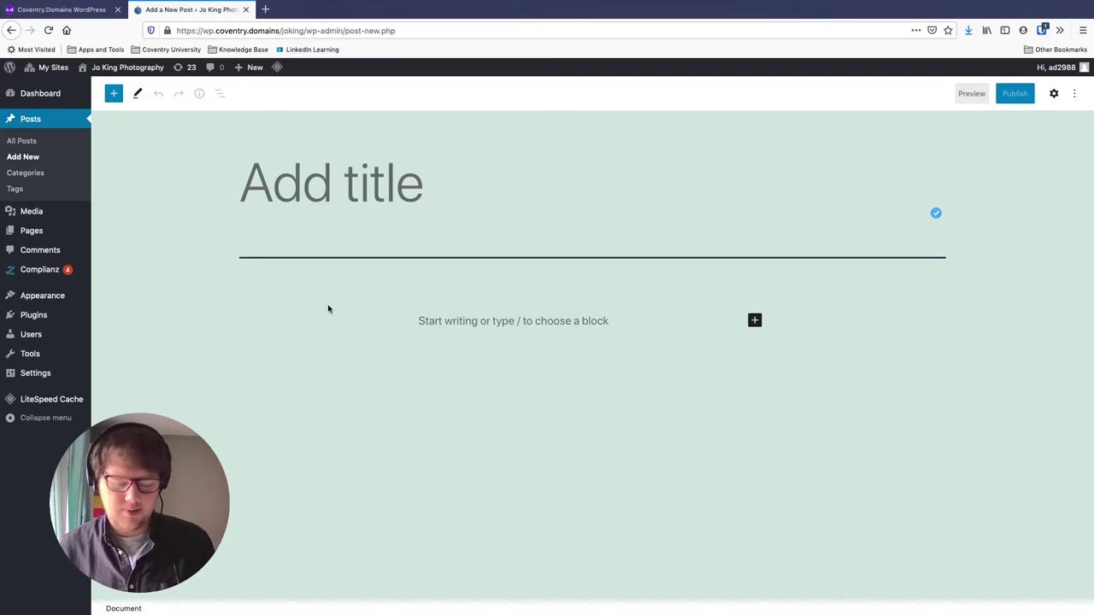
# Step: Title the post 'Cityscapes' and paste lorem ipsum text into the body
pyautogui.write('Cityscapes')
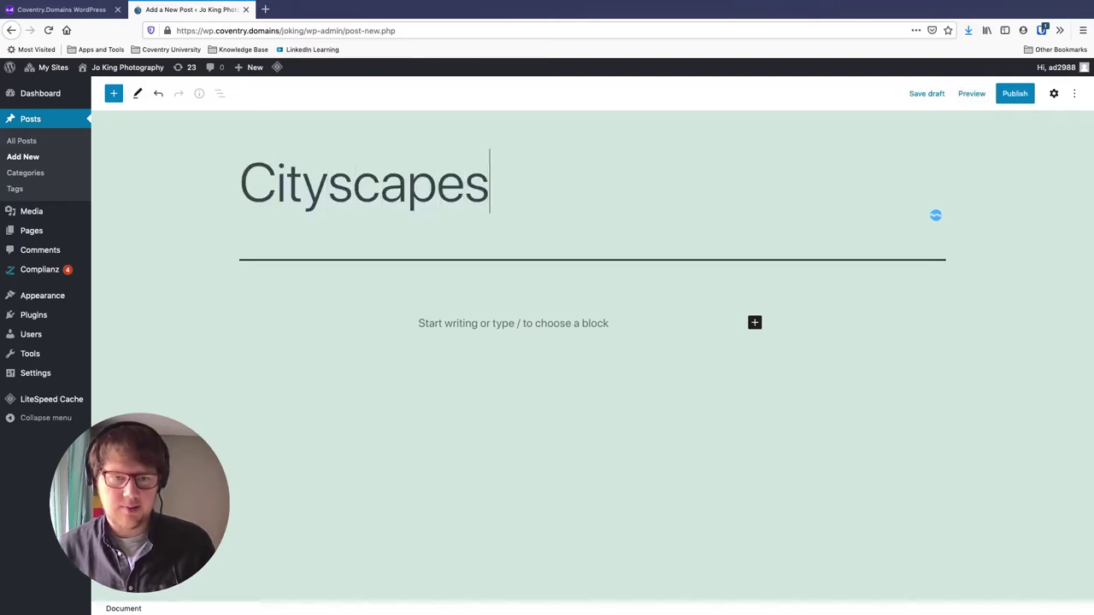
pyautogui.click(428, 330)
pyautogui.press('super+v')
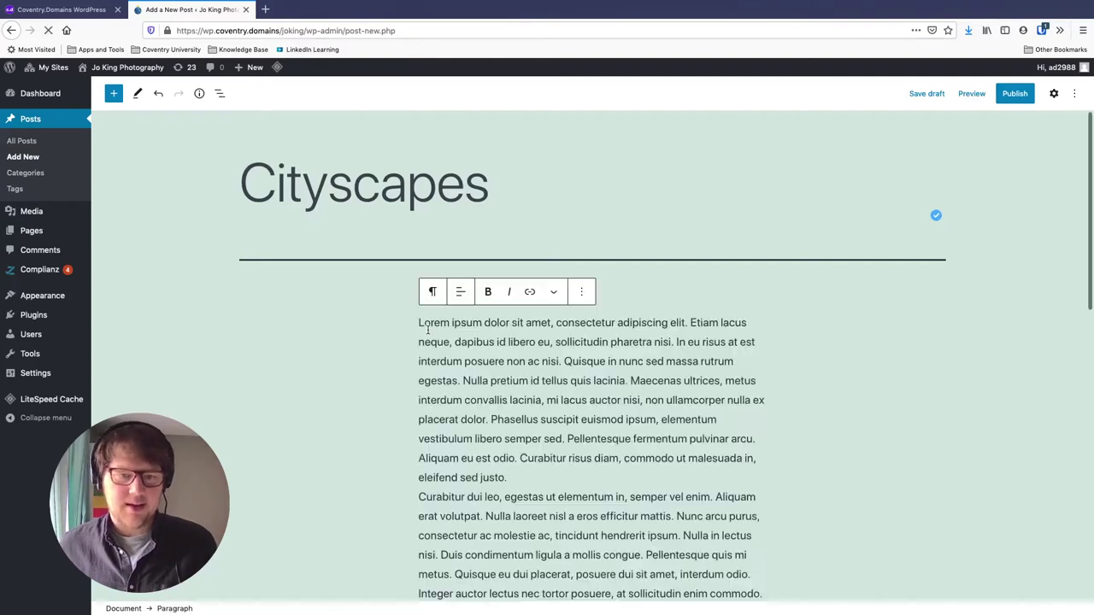
pyautogui.scroll(-2, 487, 385)
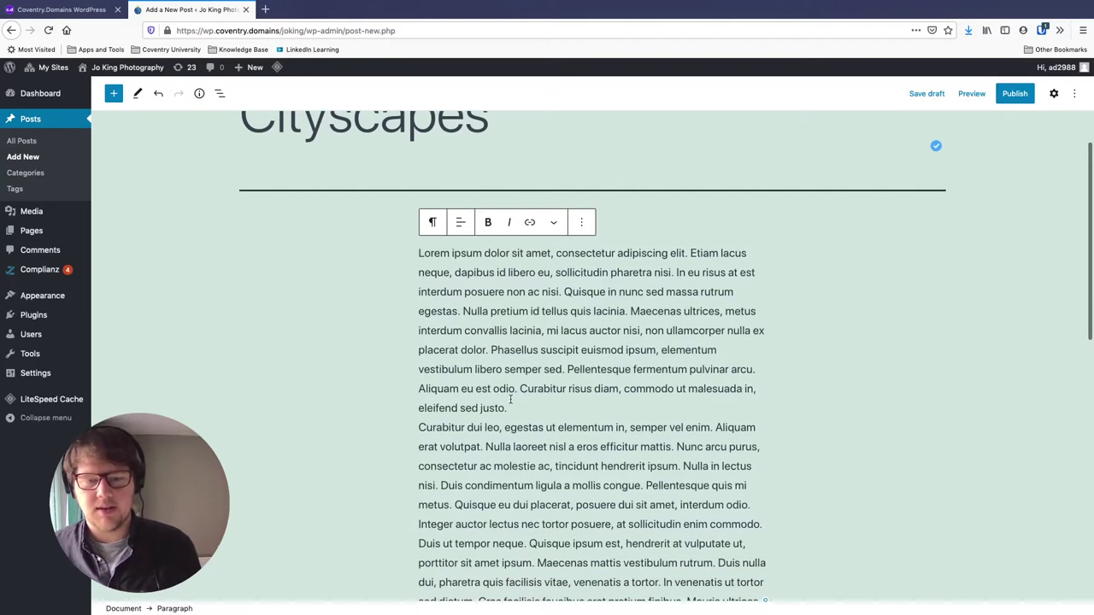
# Step: Add empty paragraphs after the first paragraph and after the one ending 'viverra.'
pyautogui.press('Return')
pyautogui.scroll(-7, 504, 419)
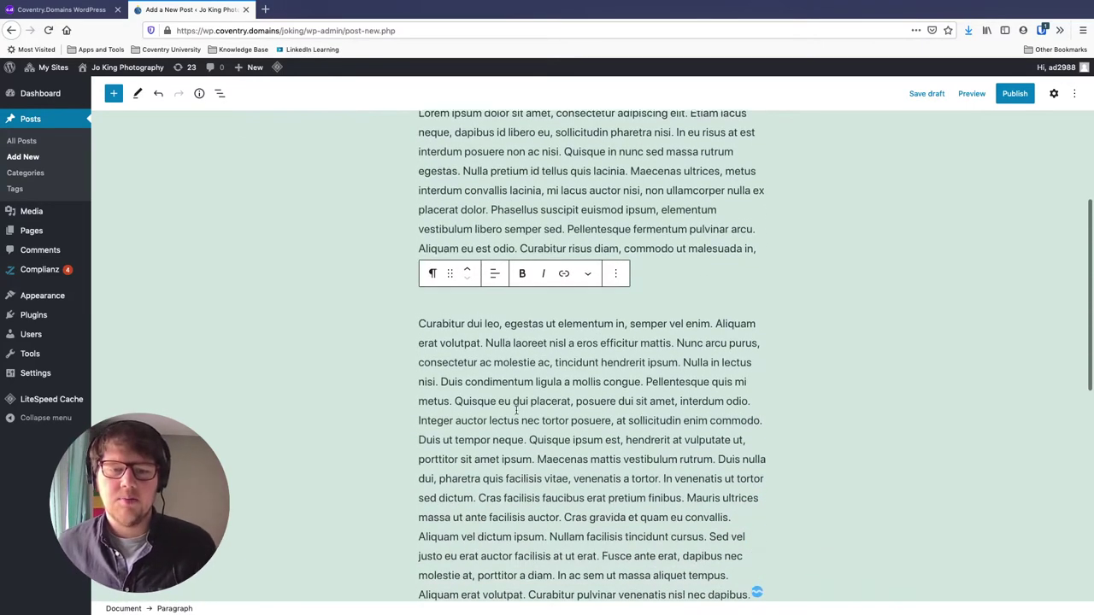
pyautogui.scroll(-3, 490, 425)
pyautogui.click(595, 425)
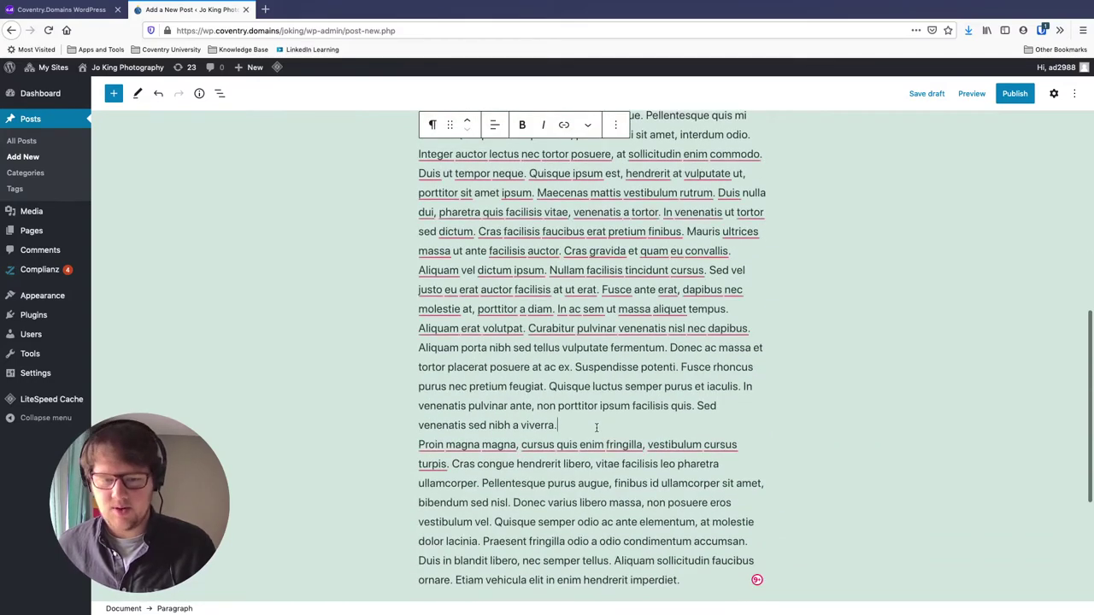
pyautogui.press('Return')
pyautogui.scroll(-5, 596, 429)
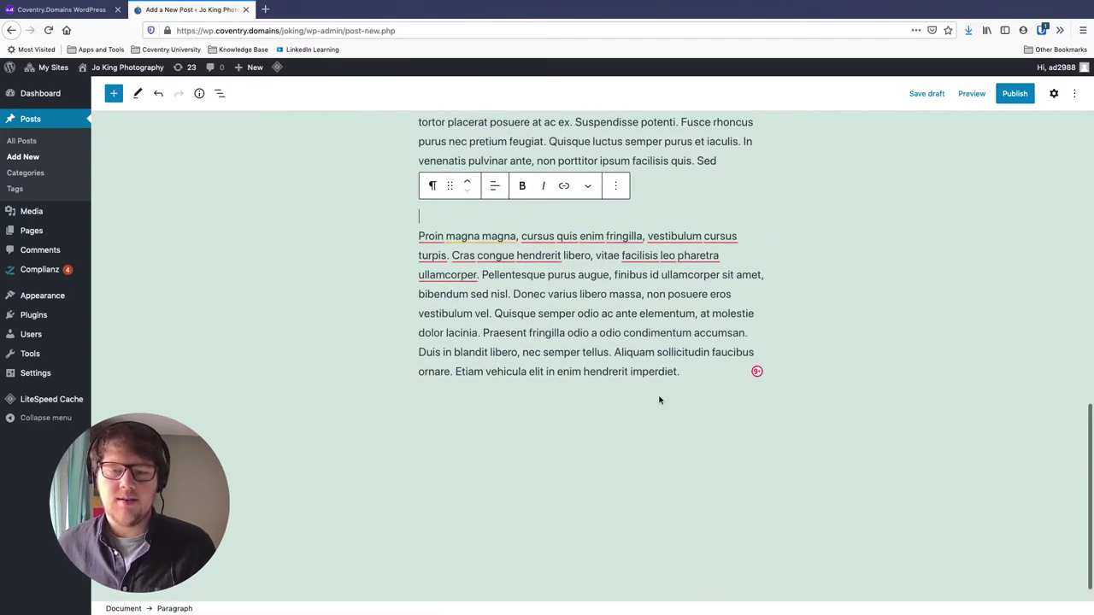
# Step: End the post with 'Here's something new!' and add an empty block after paragraph one
pyautogui.click(705, 376)
pyautogui.press('Return')
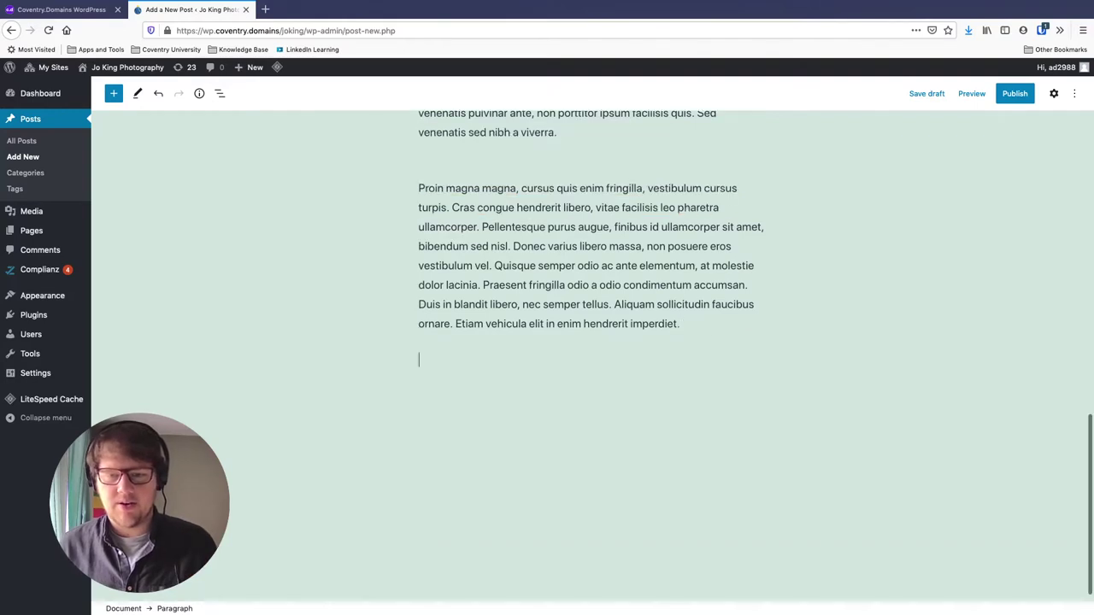
pyautogui.write("Here's ")
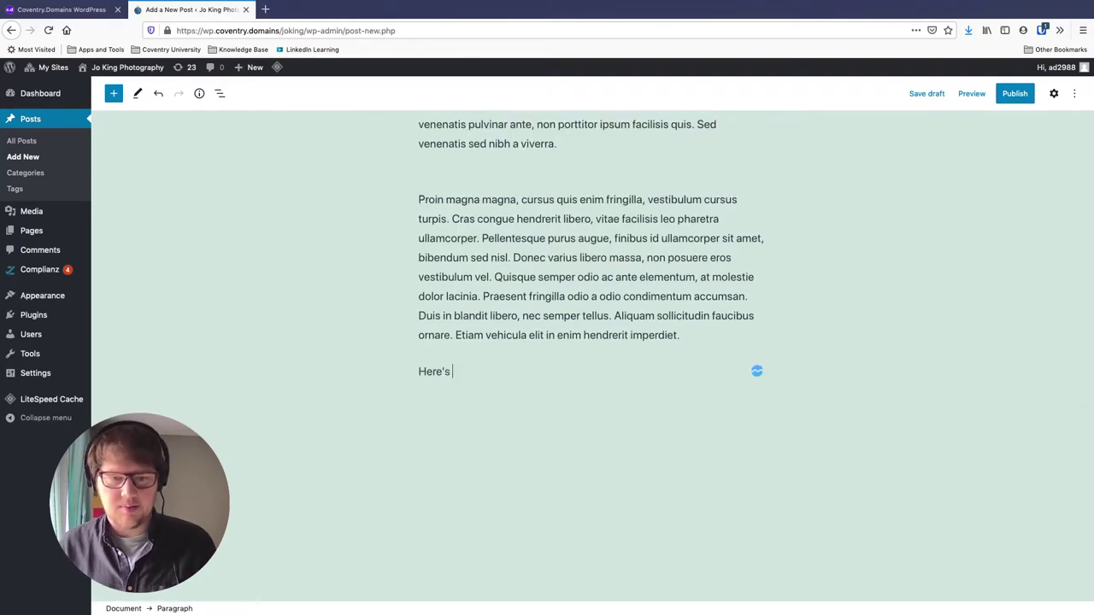
pyautogui.write('something new')
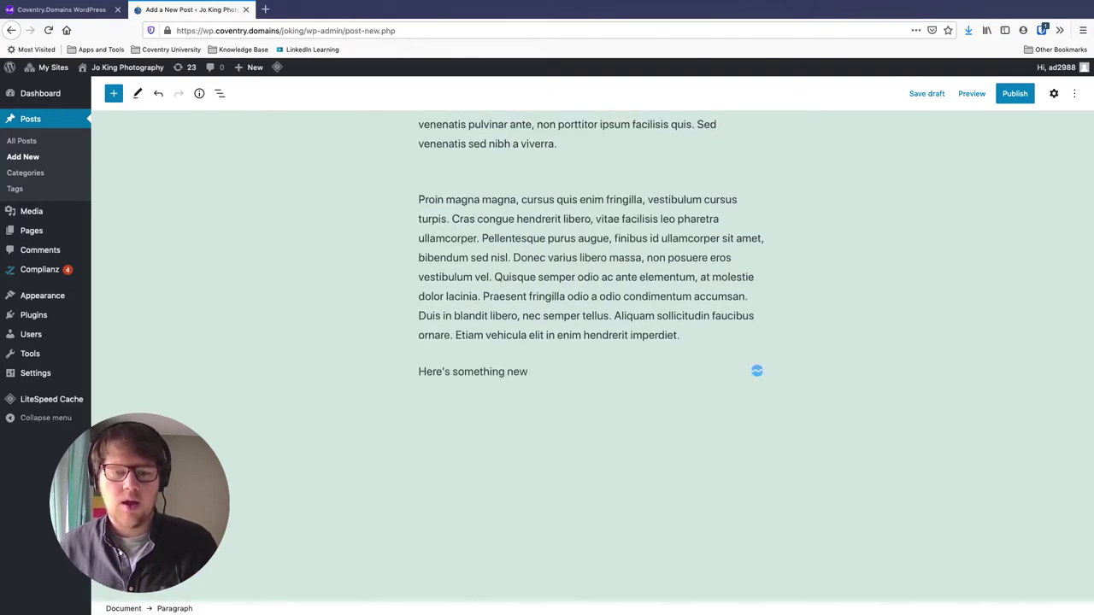
pyautogui.write('!')
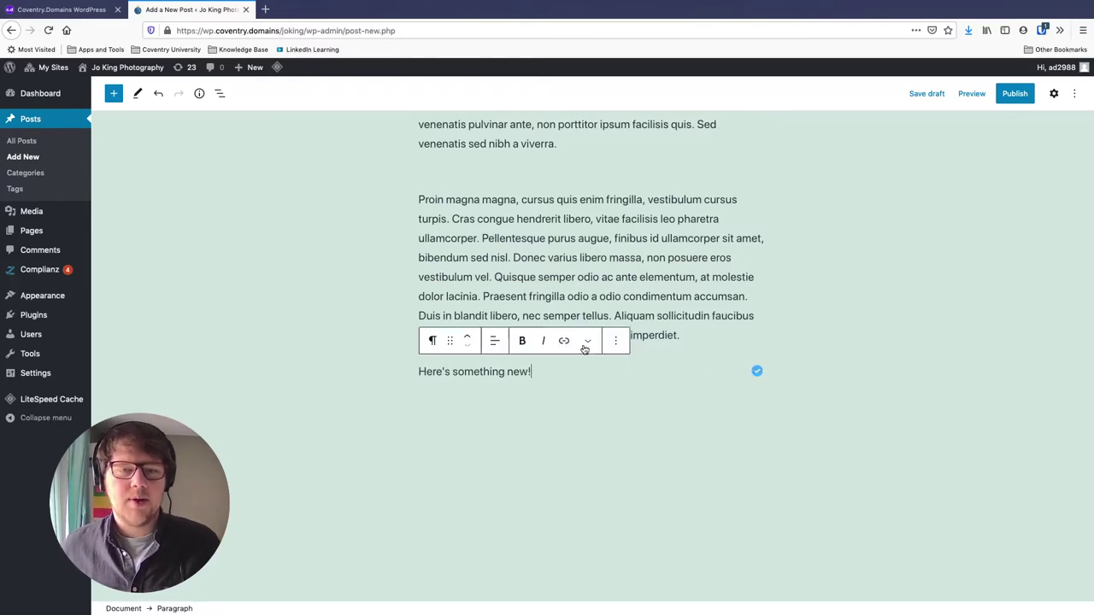
pyautogui.scroll(3, 582, 344)
pyautogui.scroll(15, 583, 345)
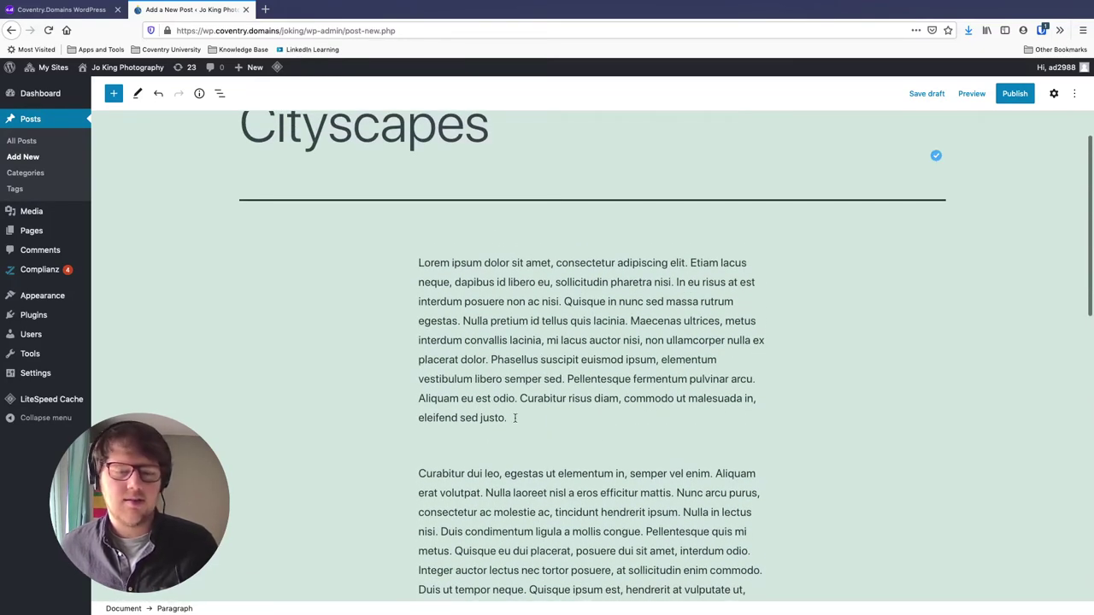
pyautogui.click(514, 418)
pyautogui.press('Return')
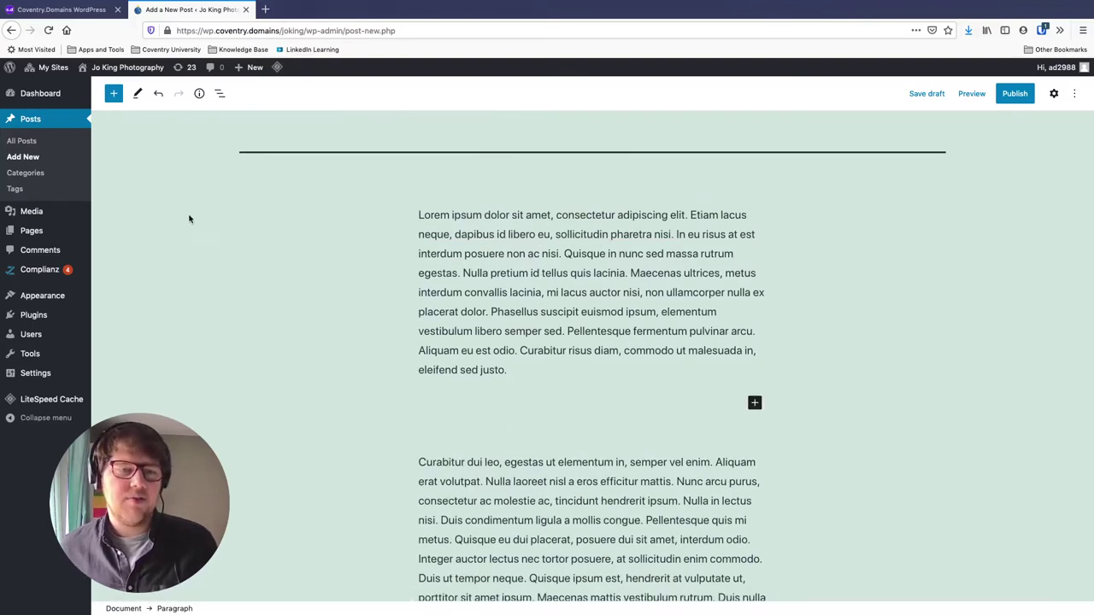
# Step: Insert a Heading block reading 'A new section'
pyautogui.click(113, 94)
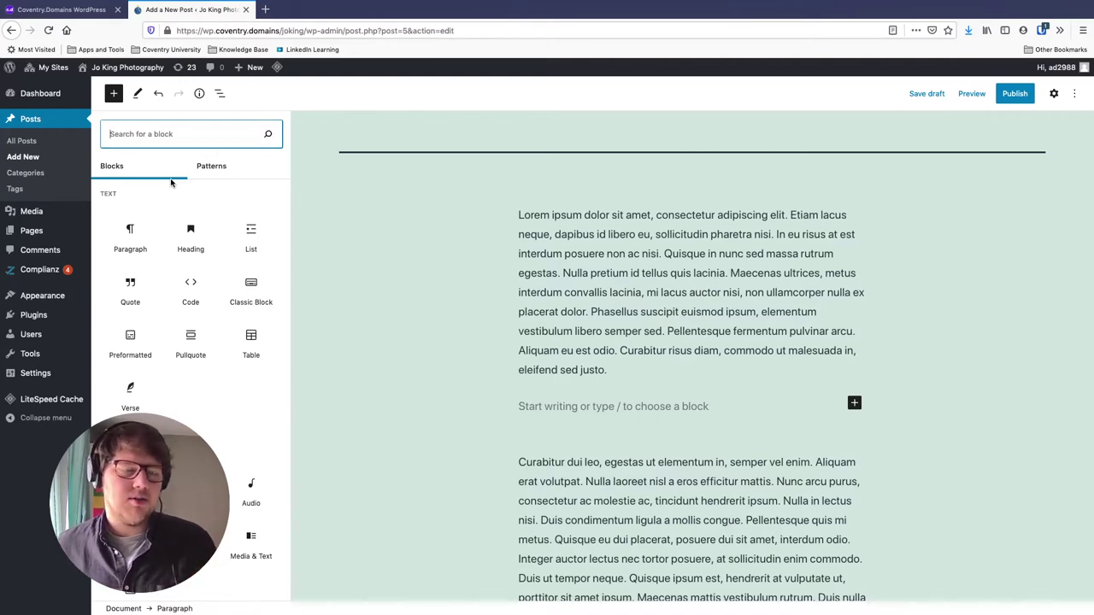
pyautogui.click(194, 244)
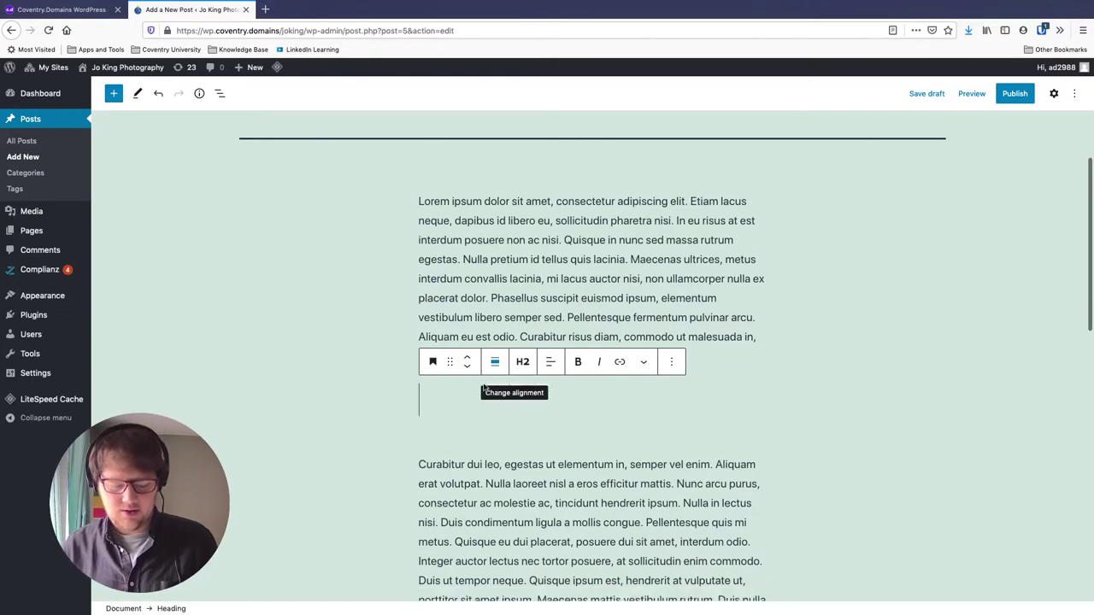
pyautogui.write('A new section')
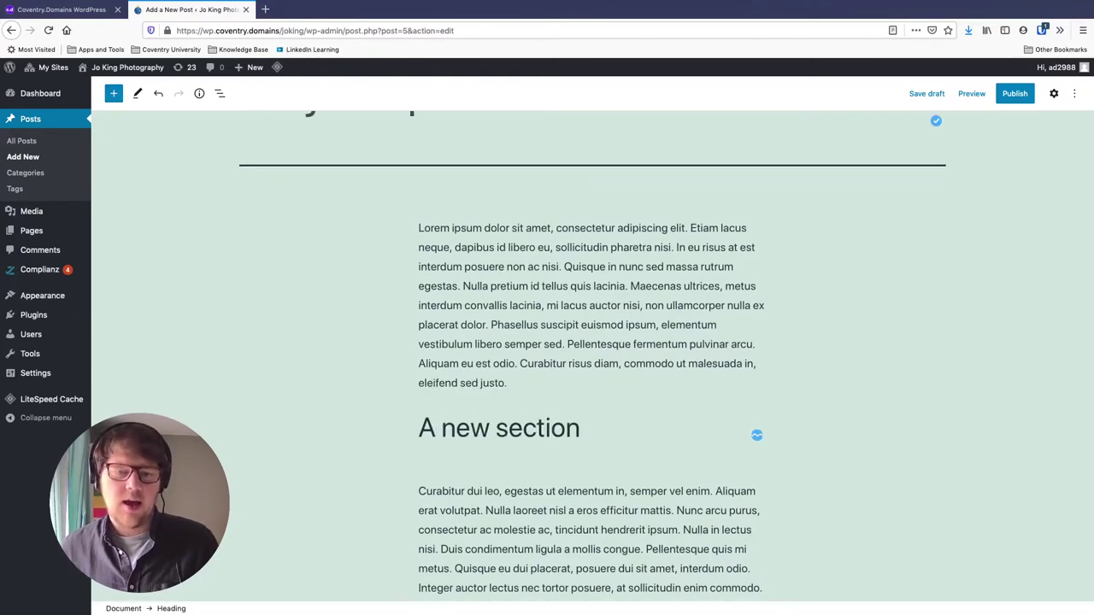
# Step: Add a Quote block 'Photography is great!' with the author's name as citation
pyautogui.click(114, 93)
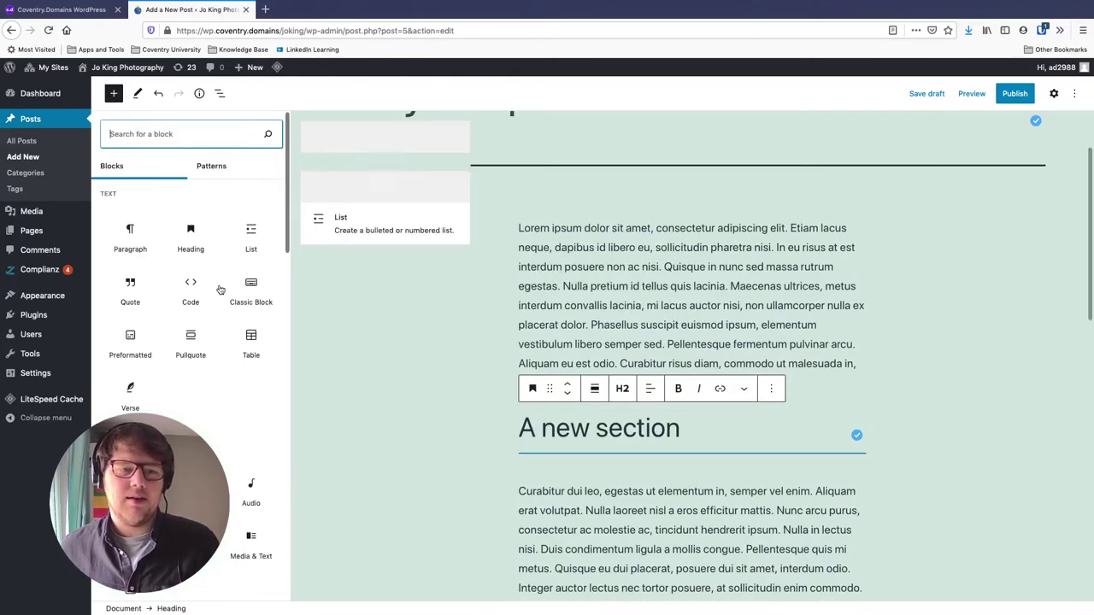
pyautogui.click(135, 291)
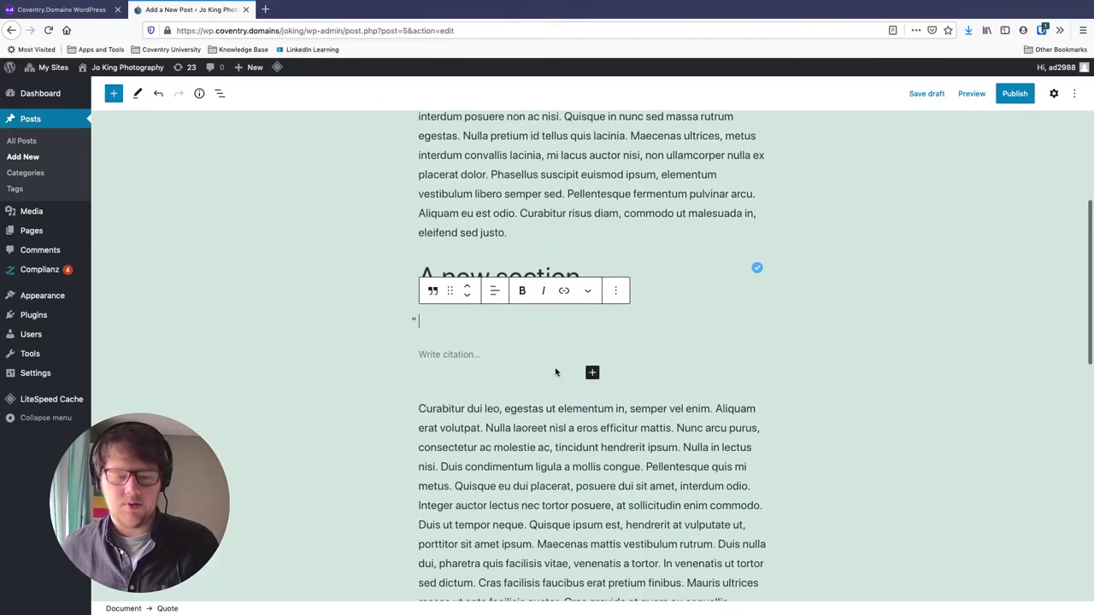
pyautogui.write('Photogr')
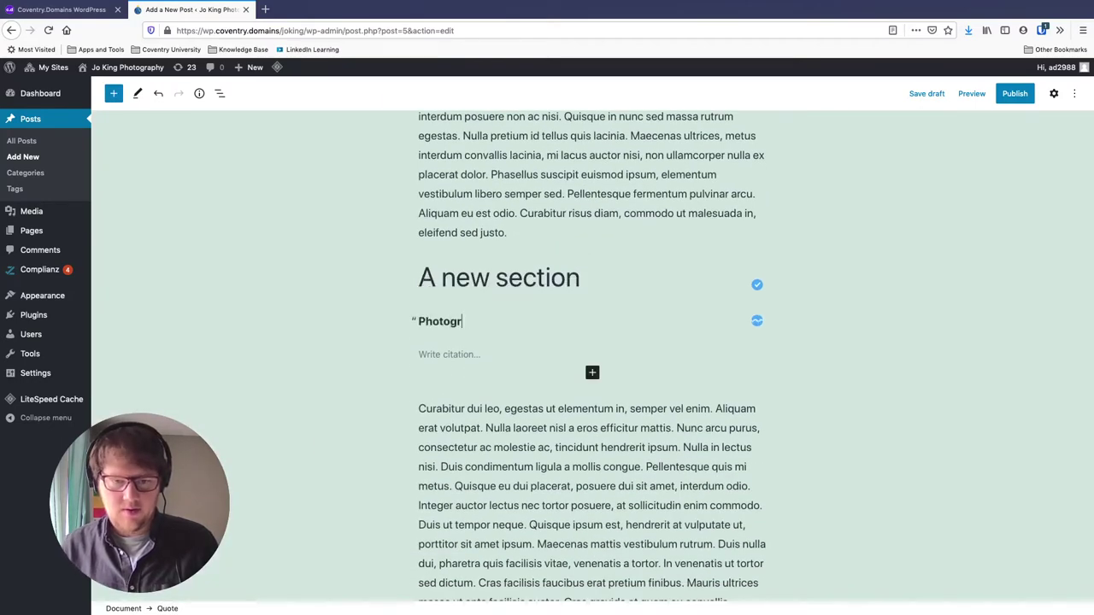
pyautogui.write('apgty')
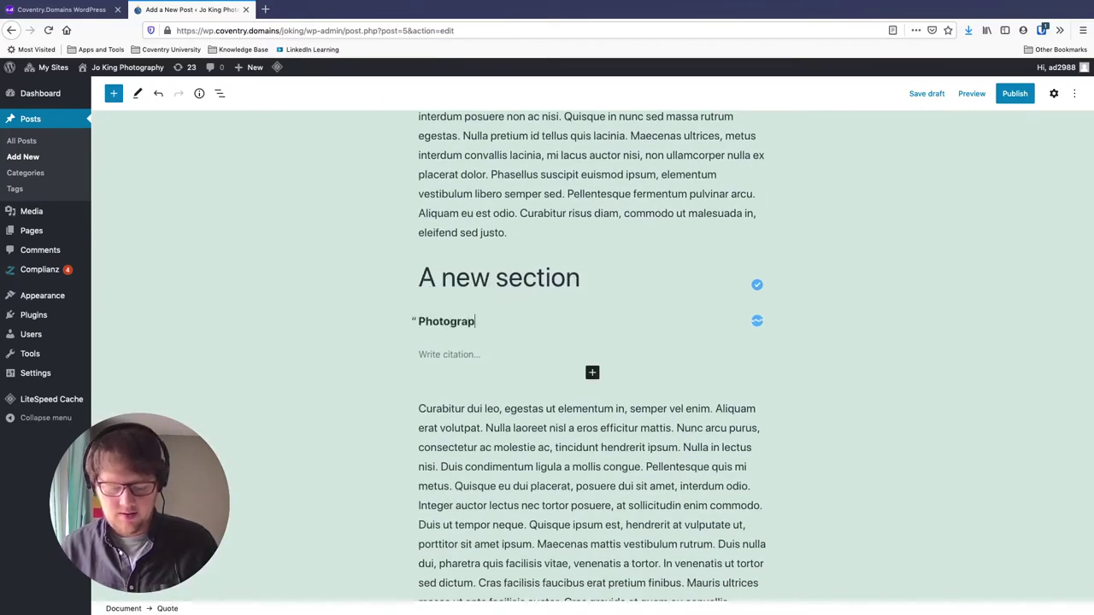
pyautogui.write('hy is great ')
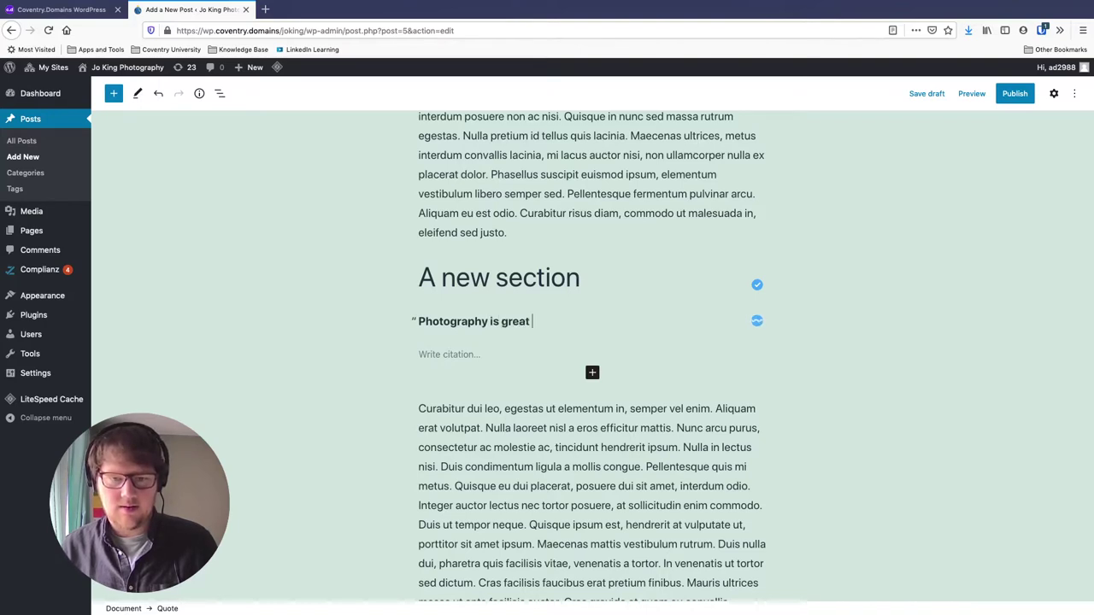
pyautogui.write('!')
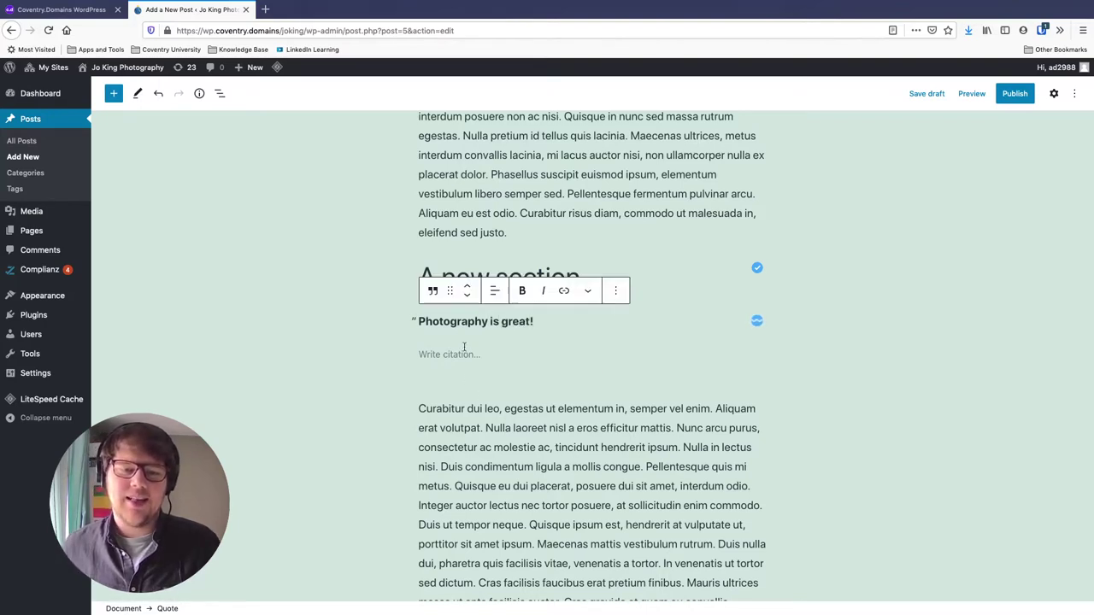
pyautogui.click(462, 350)
pyautogui.write('Jo')
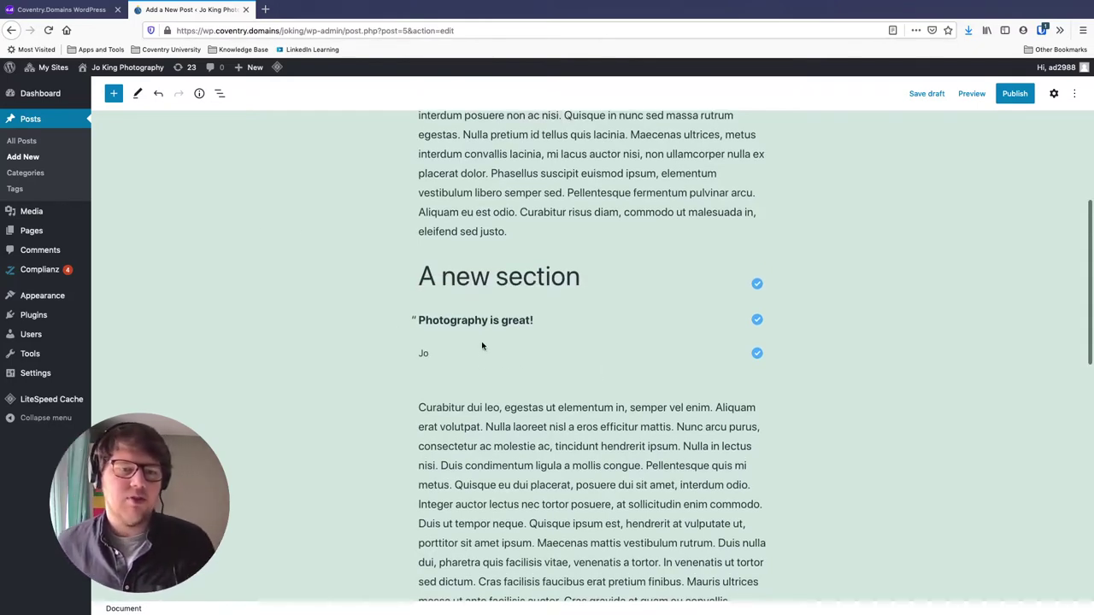
pyautogui.press('Return')
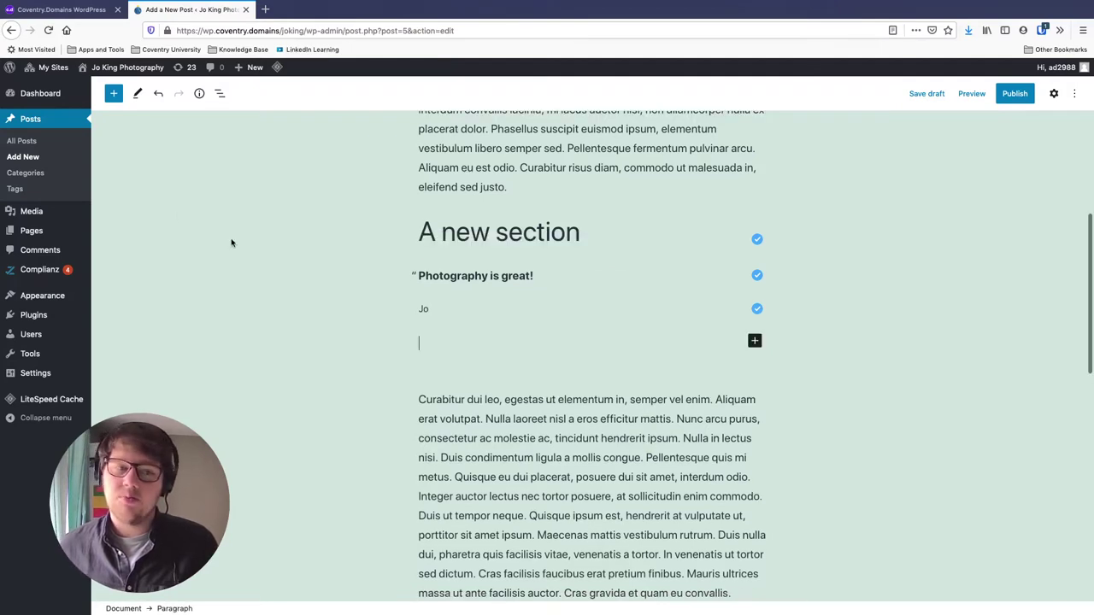
# Step: Browse the block inserter's Media, Design and Embeds sections, then close it
pyautogui.click(112, 93)
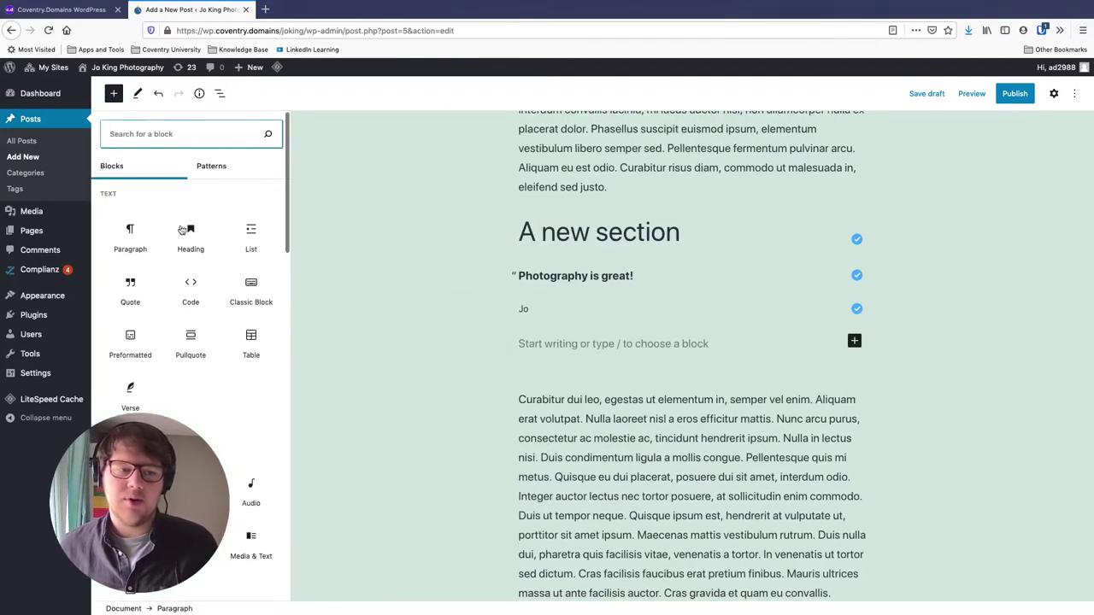
pyautogui.scroll(-2, 232, 373)
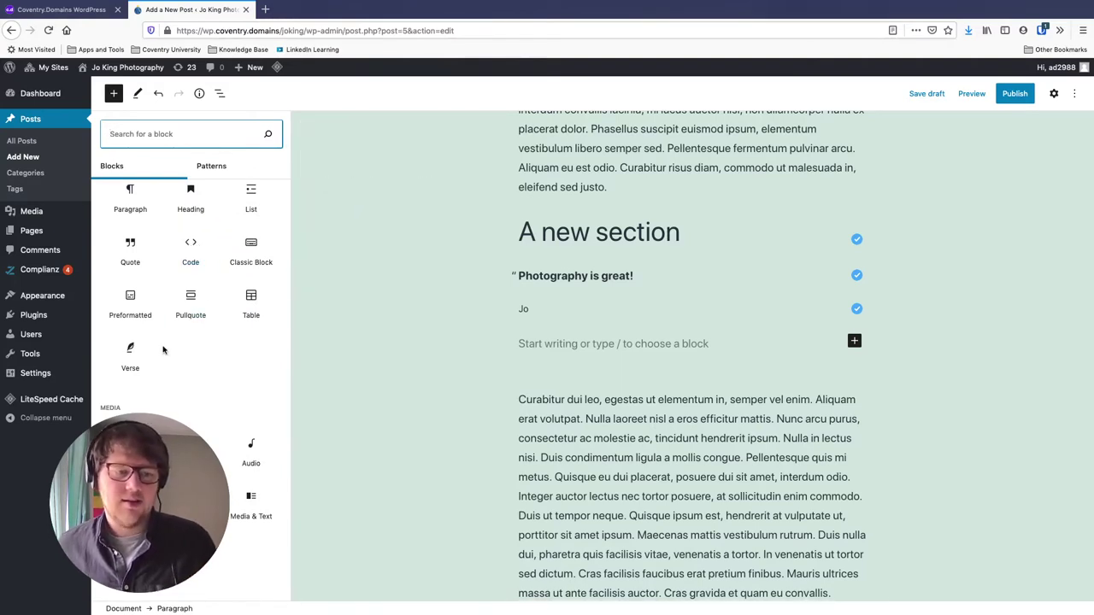
pyautogui.scroll(-1, 126, 350)
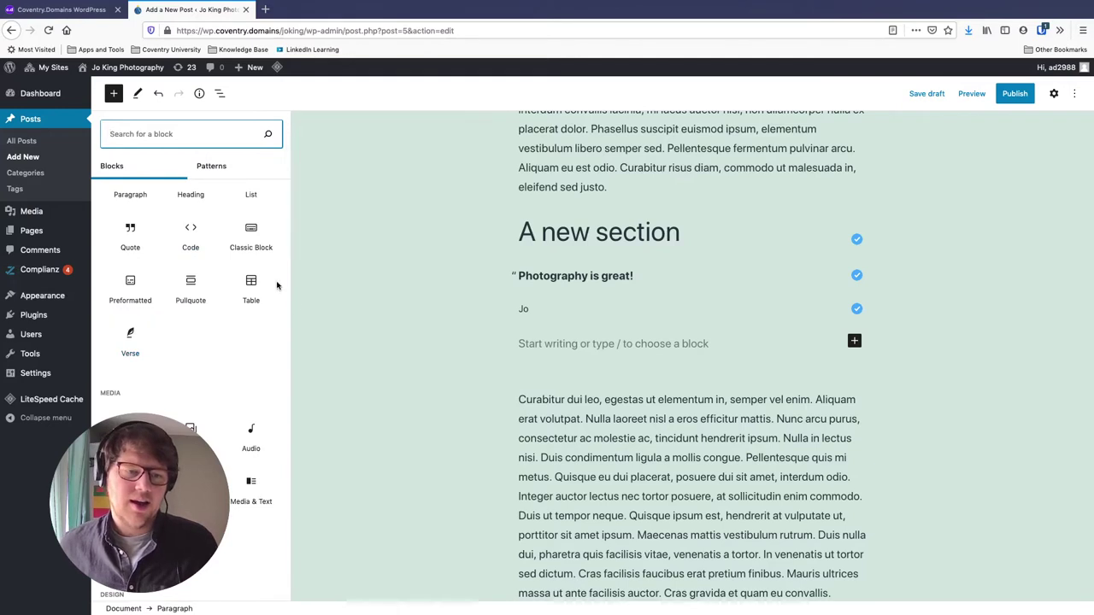
pyautogui.scroll(-5, 206, 340)
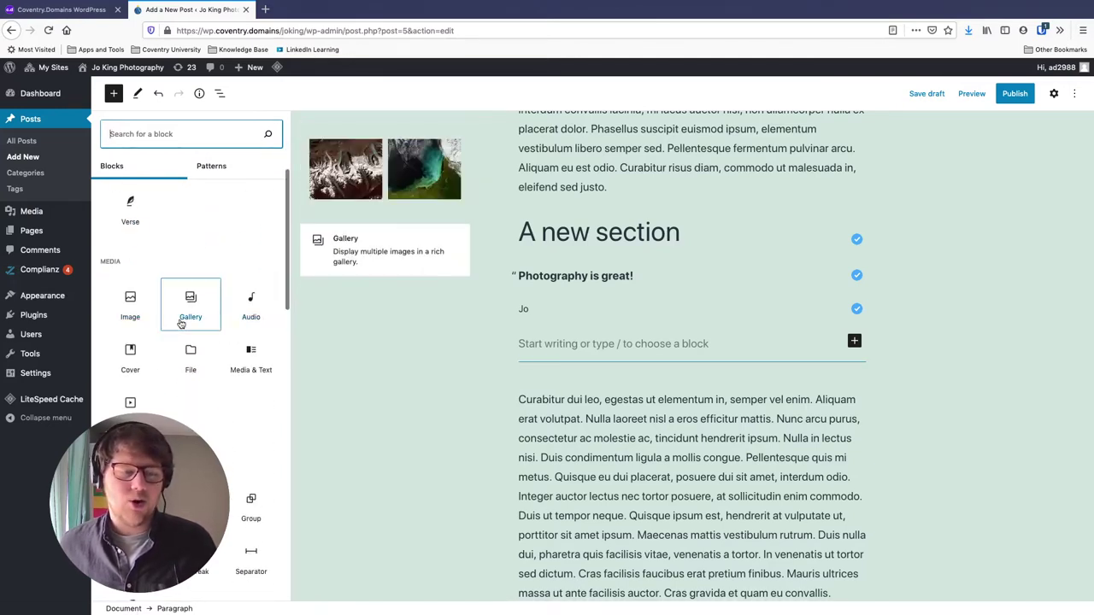
pyautogui.scroll(-2, 181, 323)
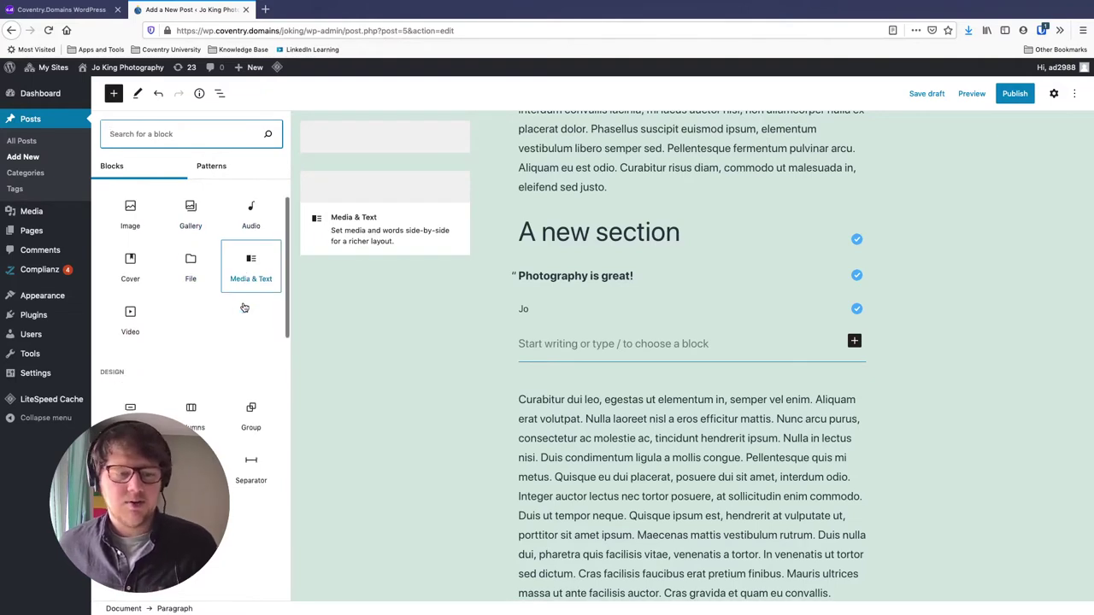
pyautogui.scroll(-5, 243, 307)
pyautogui.moveTo(188, 285)
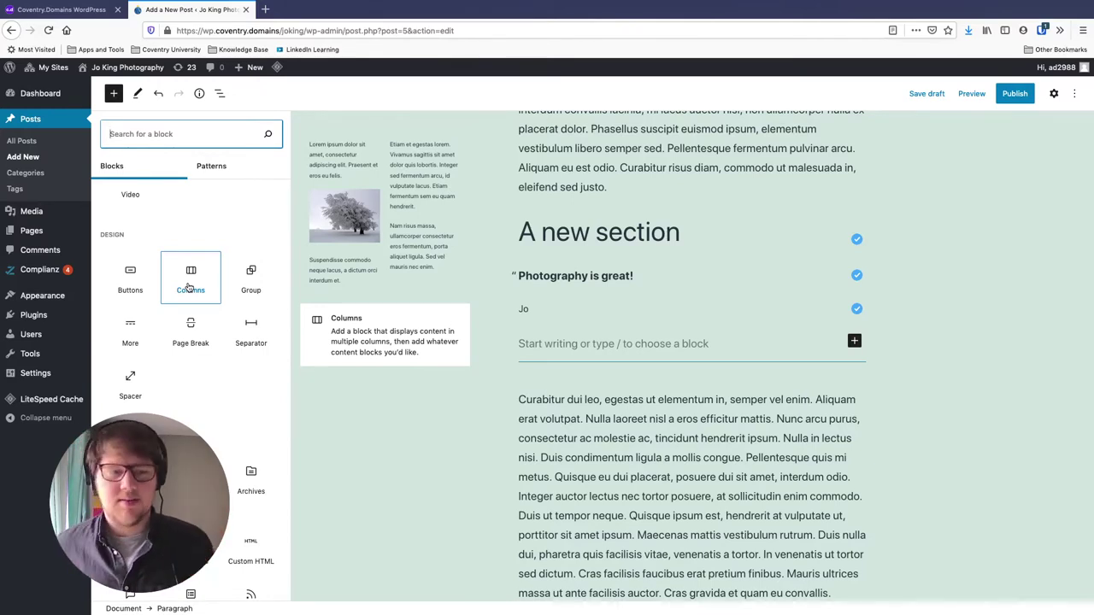
pyautogui.scroll(-10, 205, 334)
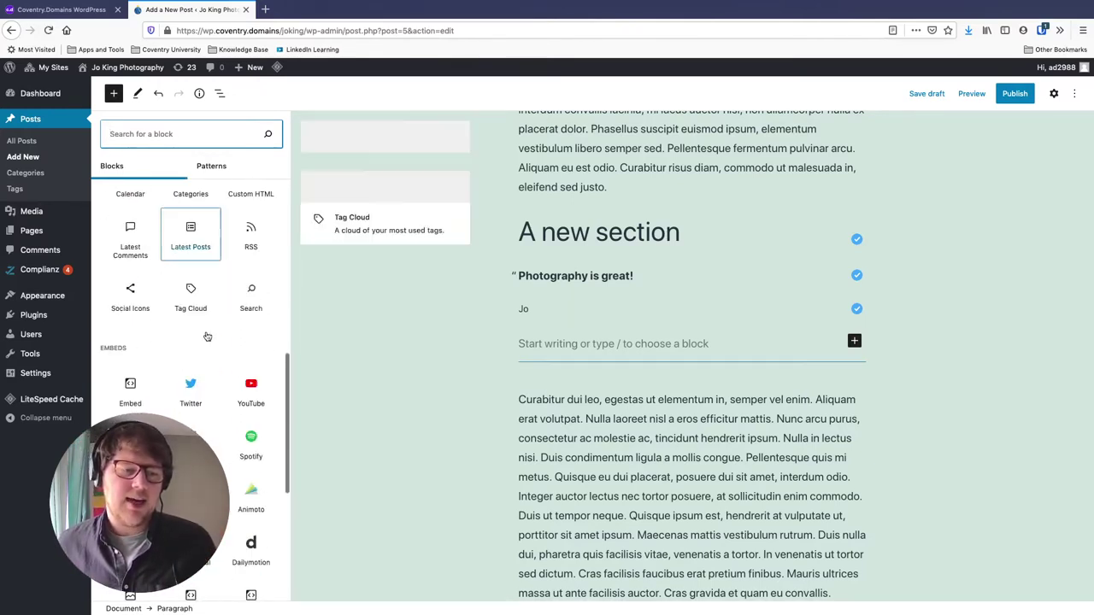
pyautogui.scroll(-2, 205, 333)
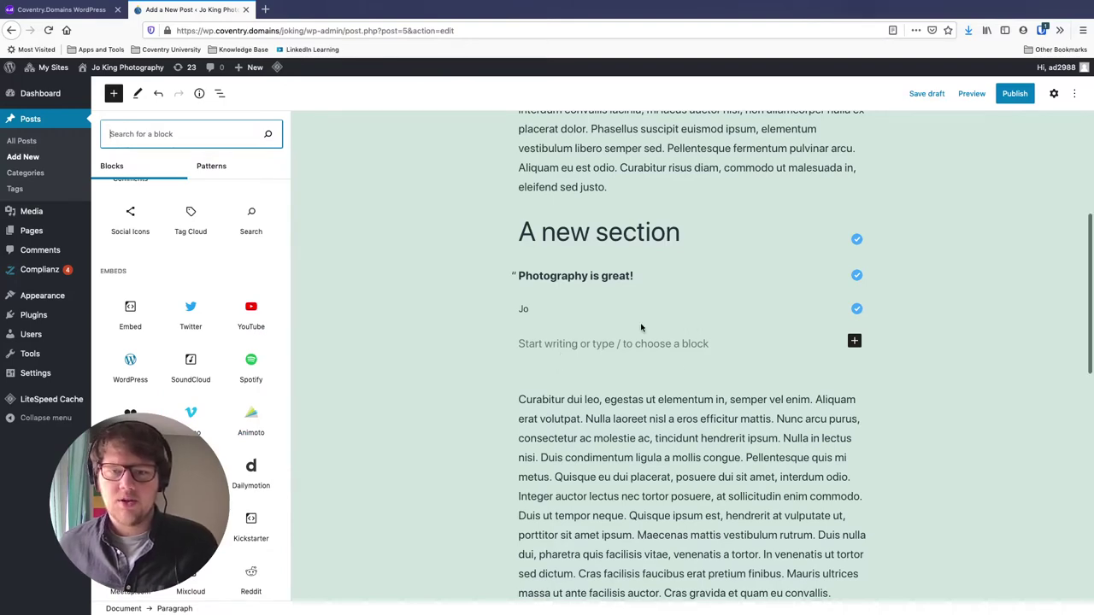
pyautogui.click(429, 338)
pyautogui.scroll(5, 554, 333)
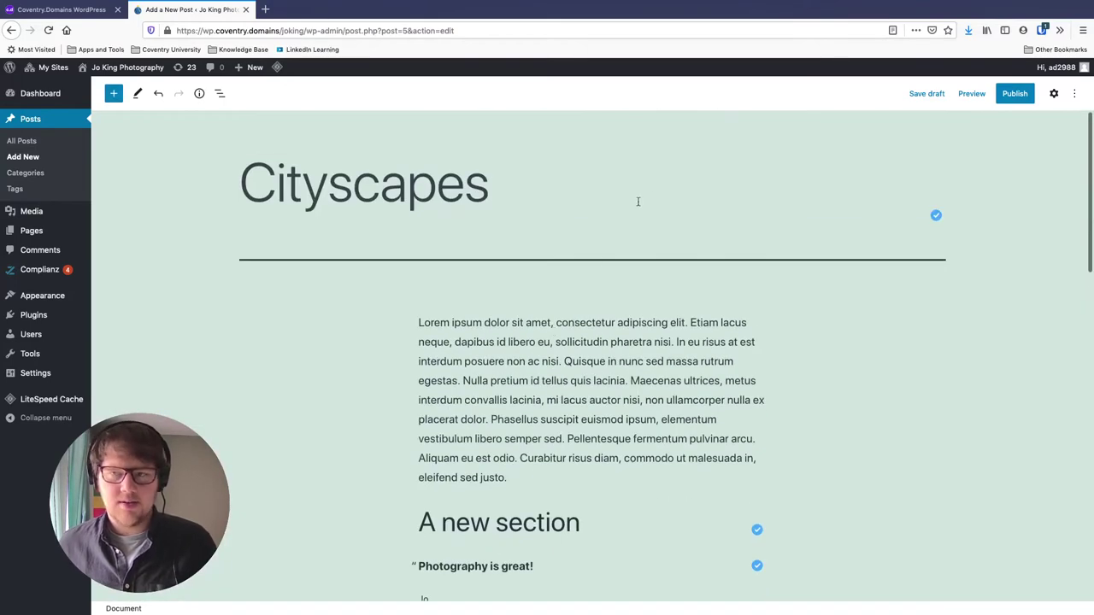
# Step: Save the Cityscapes post as a draft from the top toolbar
pyautogui.click(919, 96)
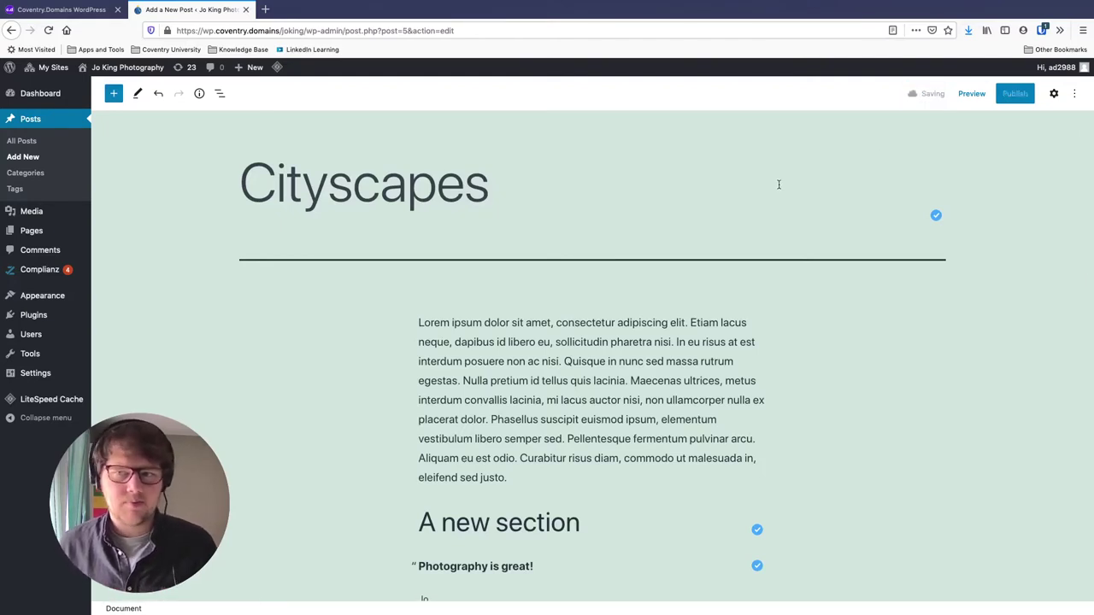
pyautogui.scroll(-2, 517, 462)
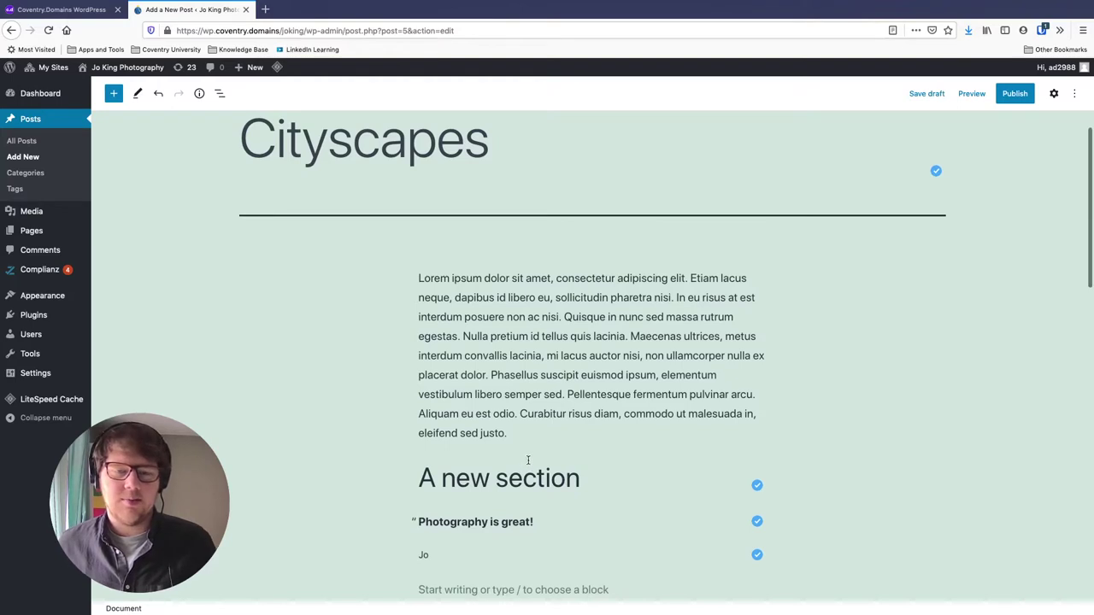
pyautogui.scroll(1, 547, 439)
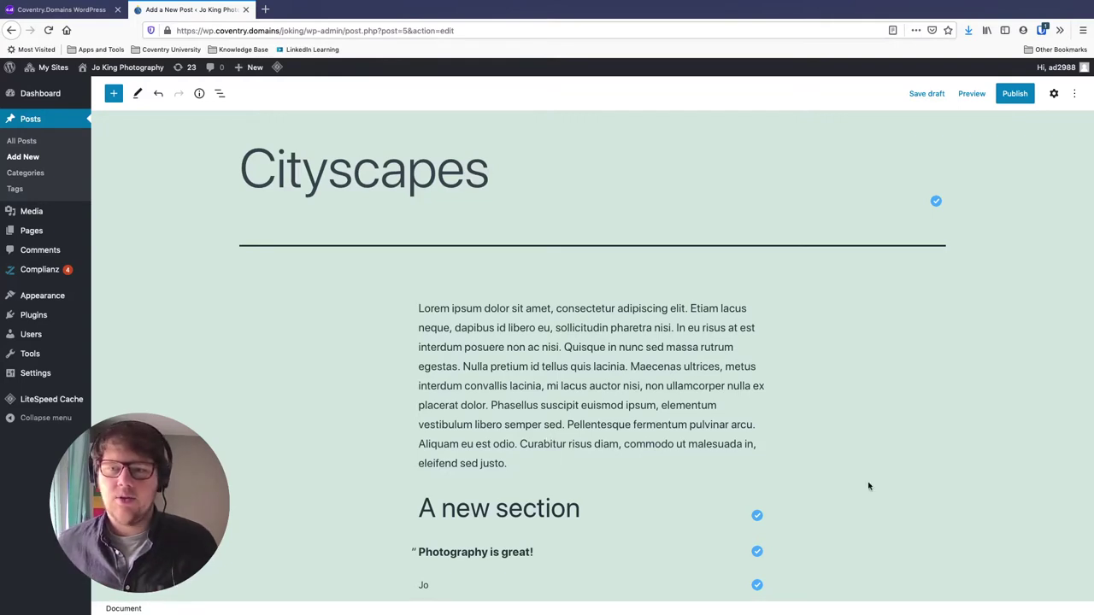
# Step: Open the post settings and start setting a featured image
pyautogui.click(745, 306)
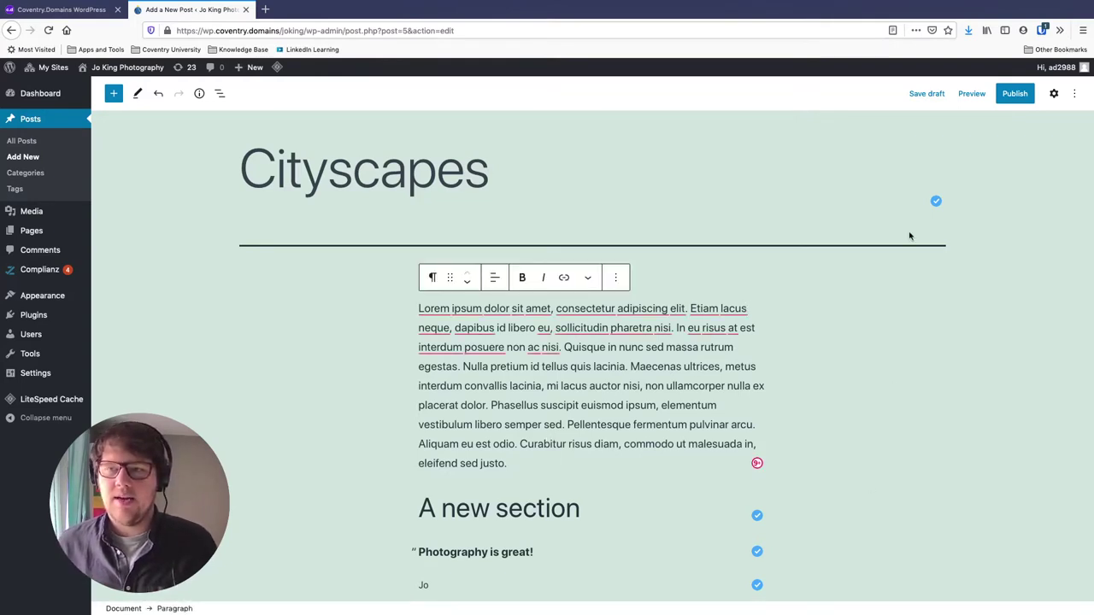
pyautogui.click(1054, 94)
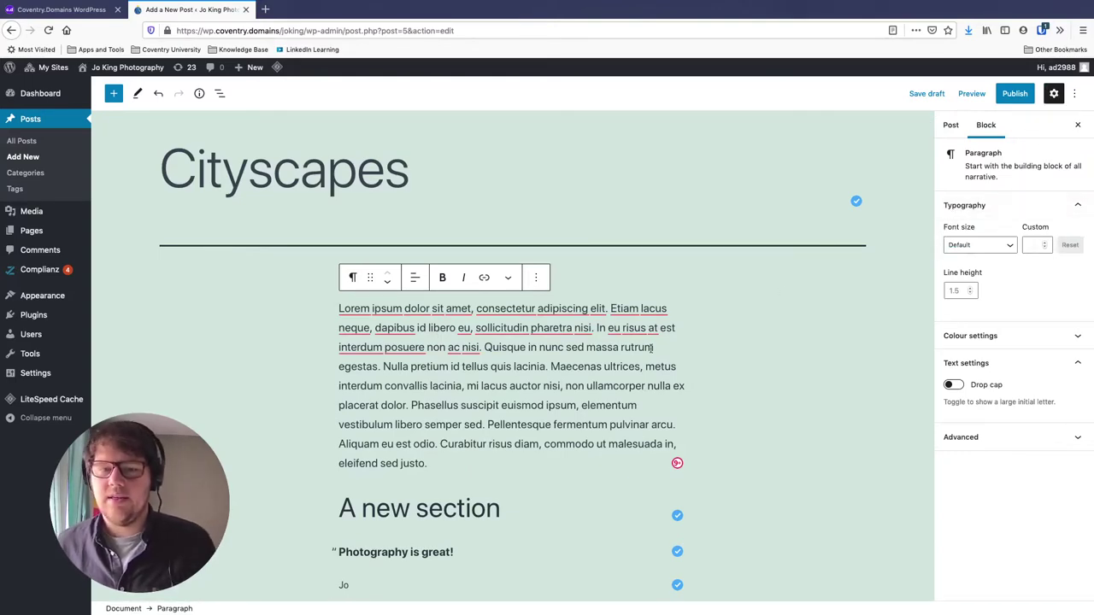
pyautogui.scroll(-3, 571, 373)
pyautogui.scroll(2, 599, 290)
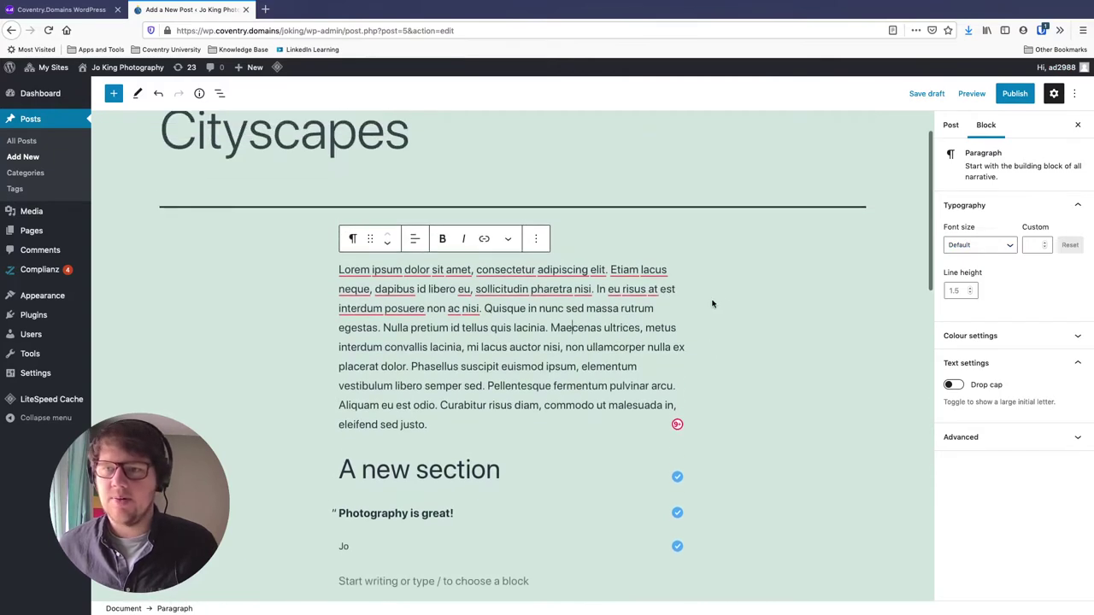
pyautogui.click(950, 124)
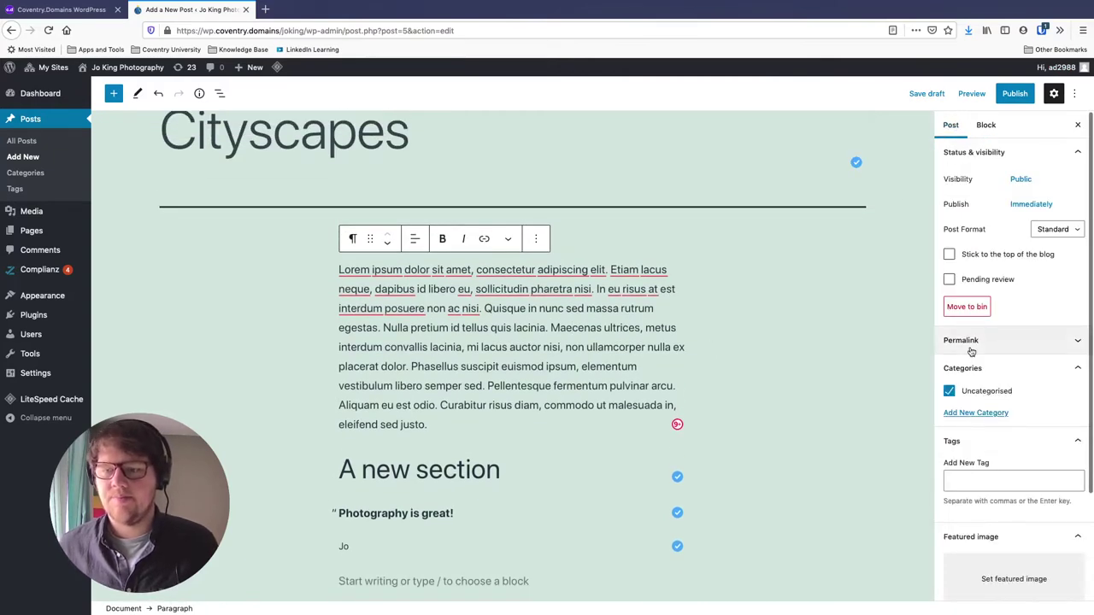
pyautogui.scroll(-3, 971, 389)
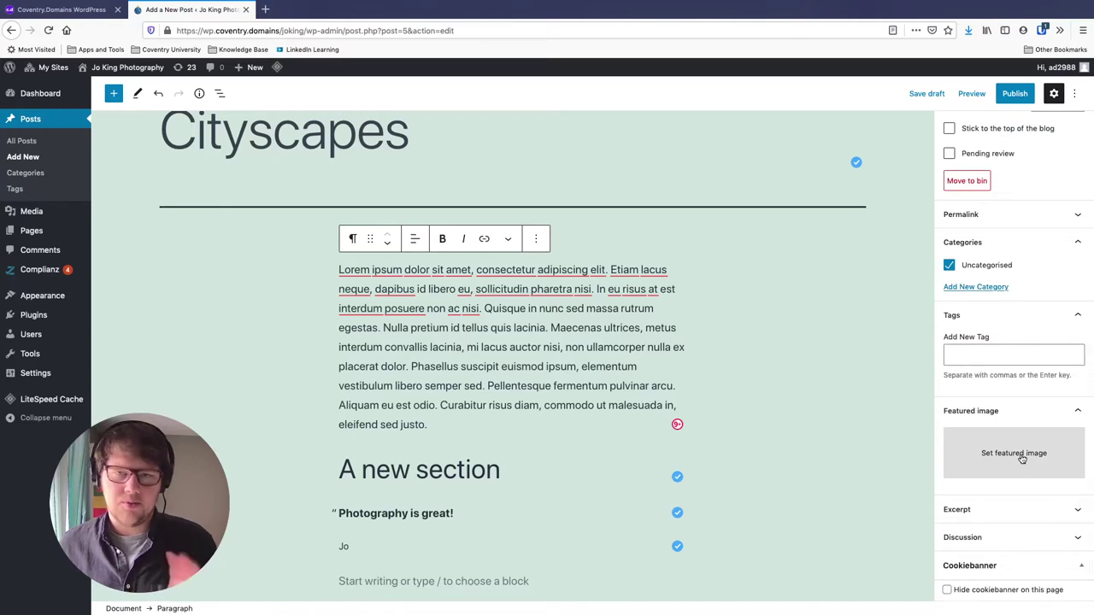
pyautogui.click(1013, 454)
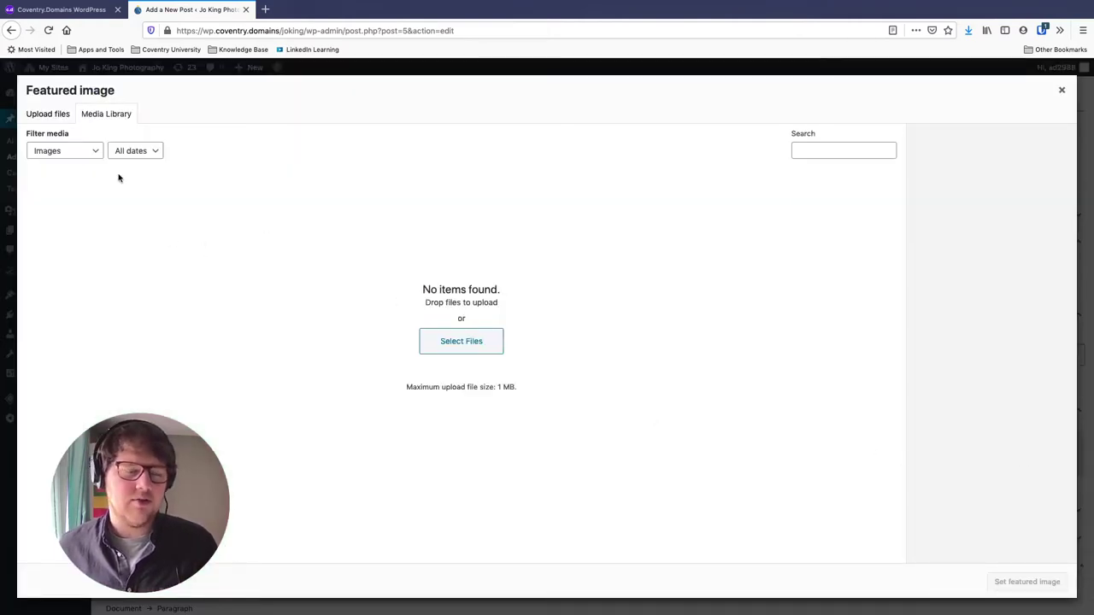
# Step: Upload all seven jpg photos from the Portfolio Site folder
pyautogui.click(48, 113)
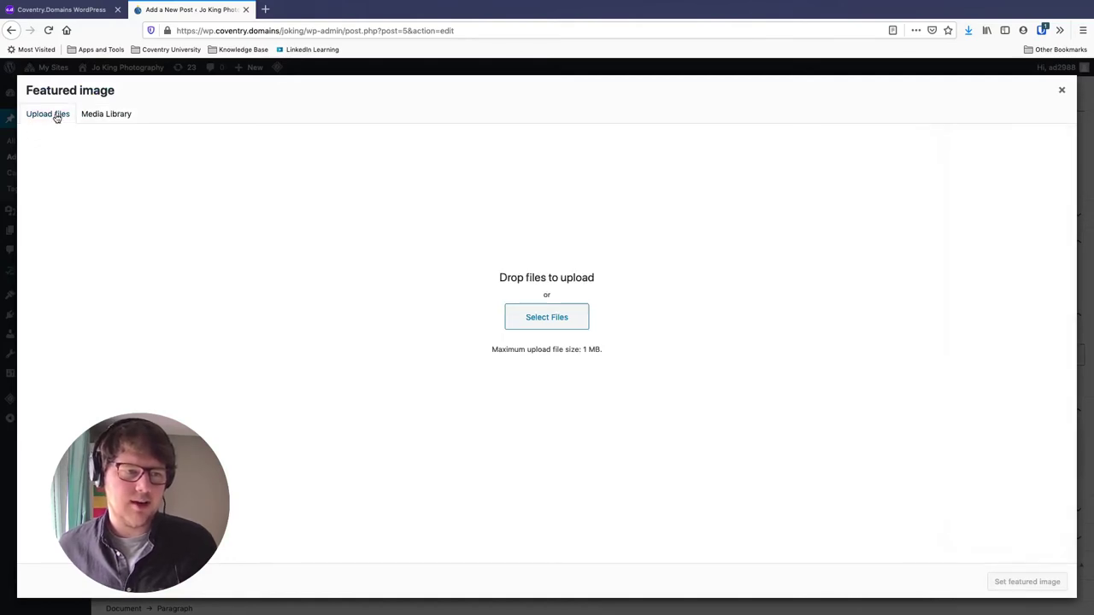
pyautogui.click(575, 315)
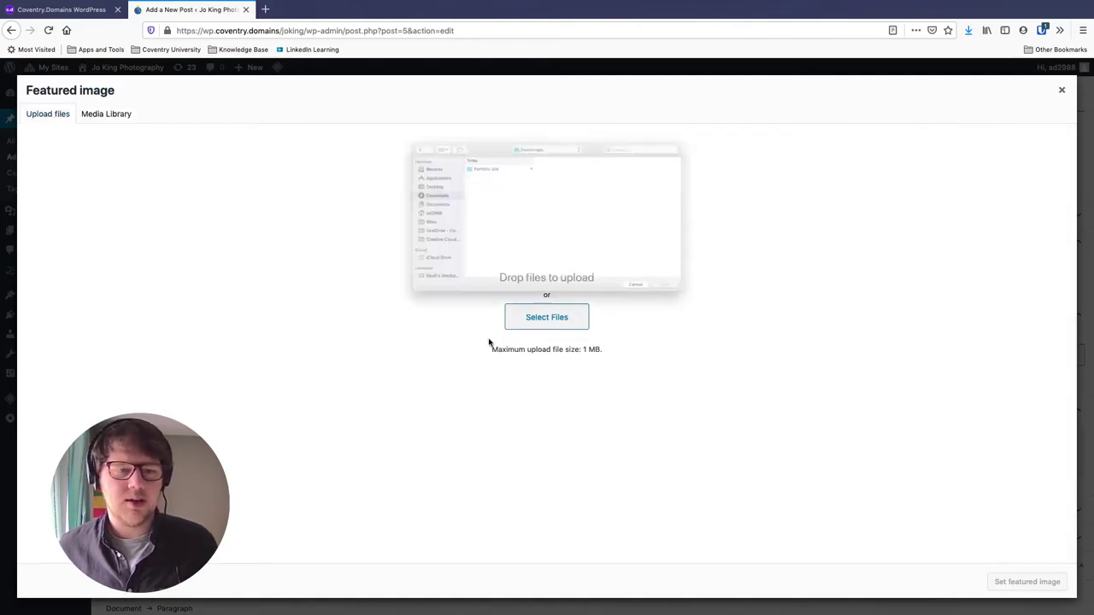
pyautogui.click(458, 135)
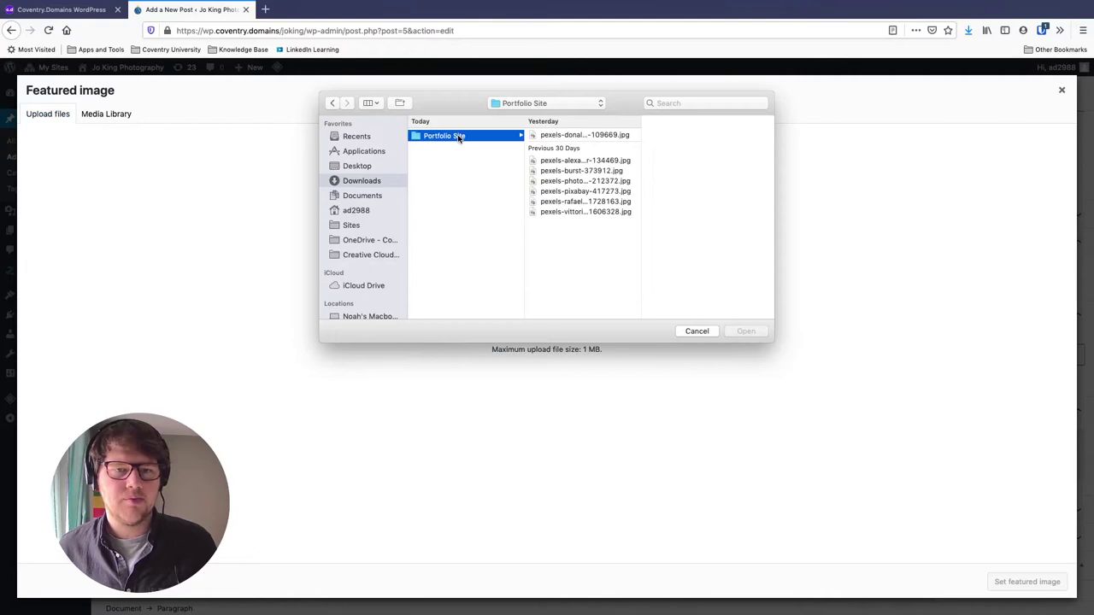
pyautogui.click(576, 135)
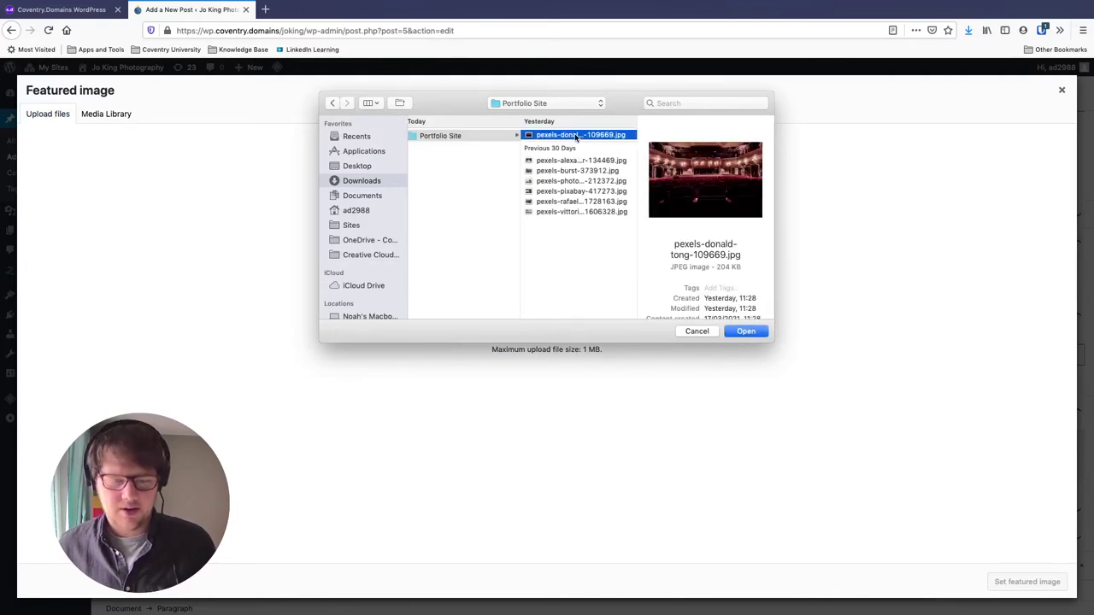
pyautogui.keyDown('shift'); pyautogui.click(574, 202); pyautogui.keyUp('shift')
pyautogui.keyDown('shift'); pyautogui.click(571, 212); pyautogui.keyUp('shift')
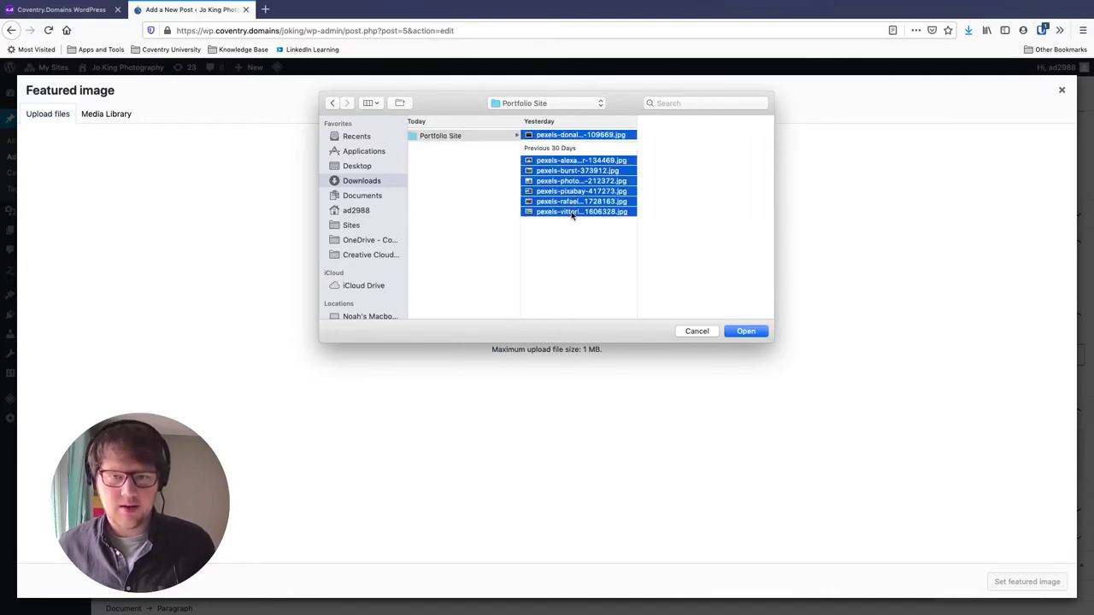
pyautogui.click(745, 332)
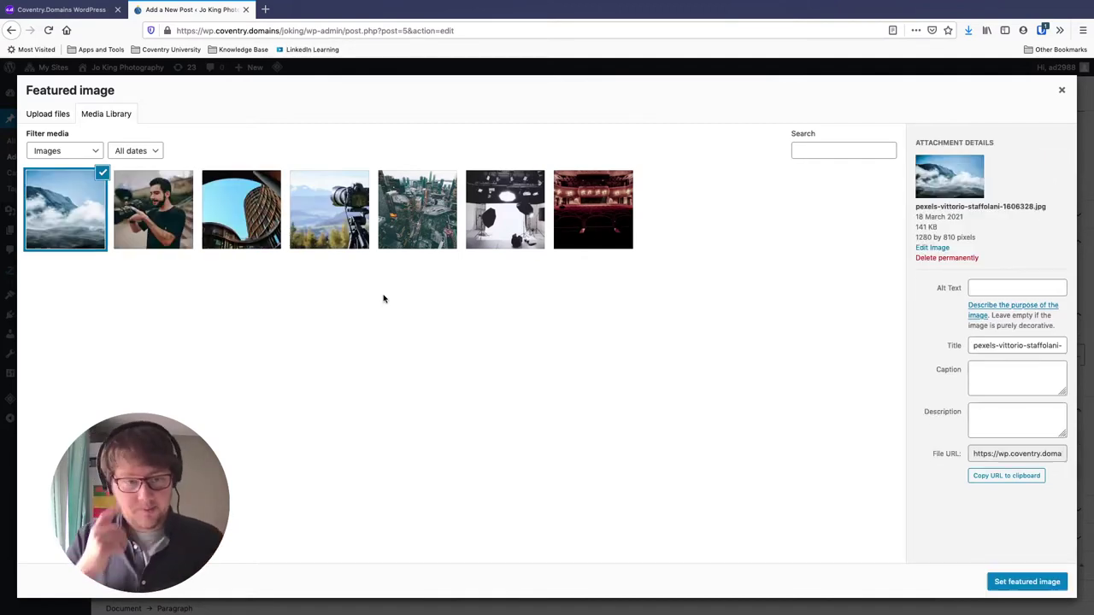
# Step: Make pexels-burst-373912.jpg the featured image with alt text 'A scene of buildings'
pyautogui.click(421, 205)
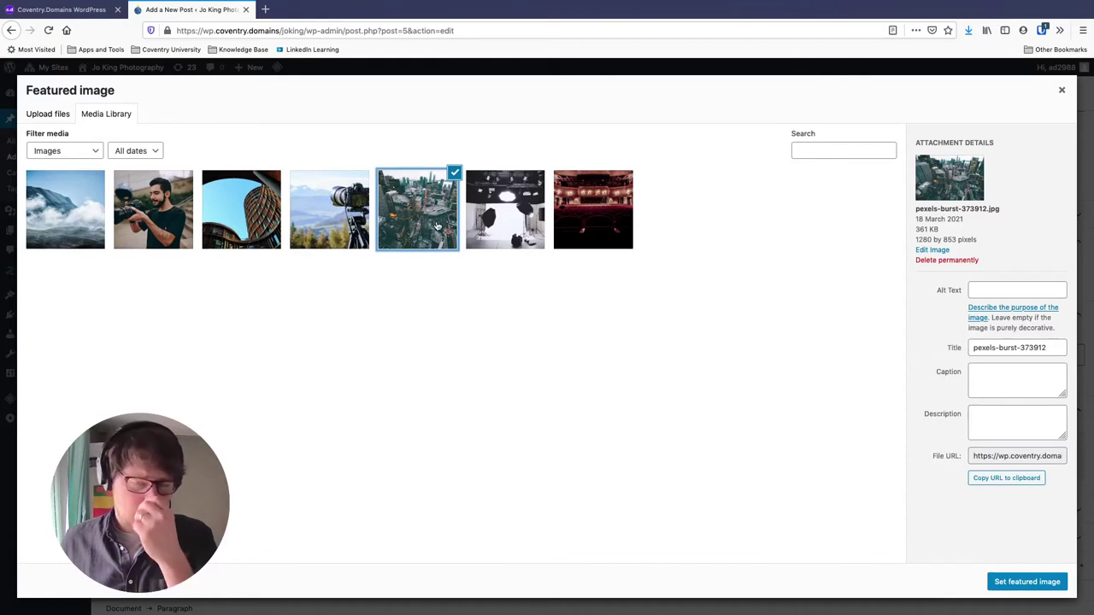
pyautogui.click(993, 293)
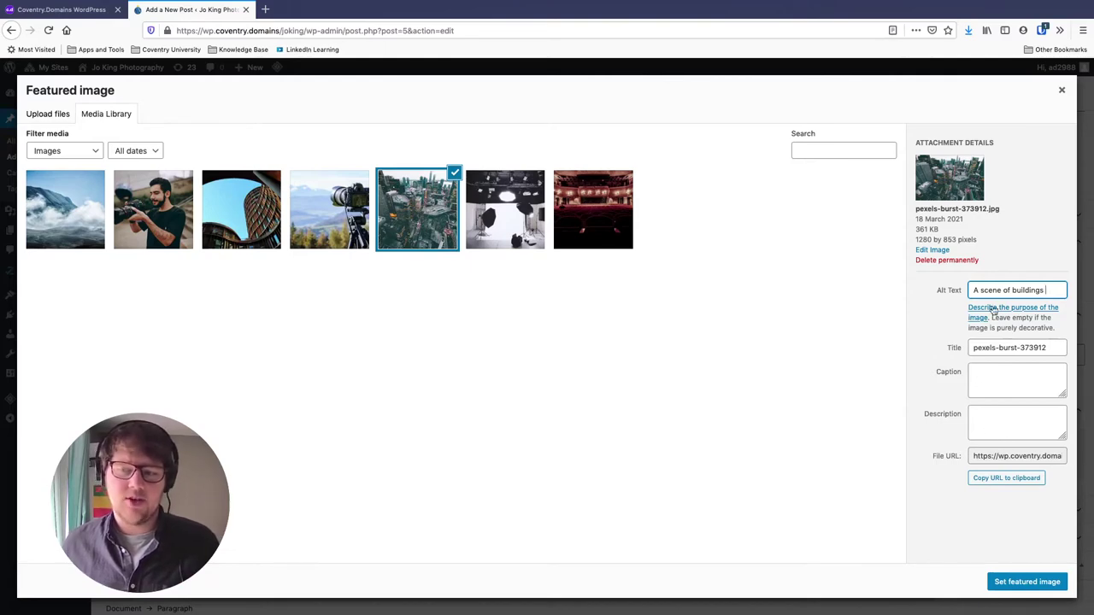
pyautogui.click(1021, 588)
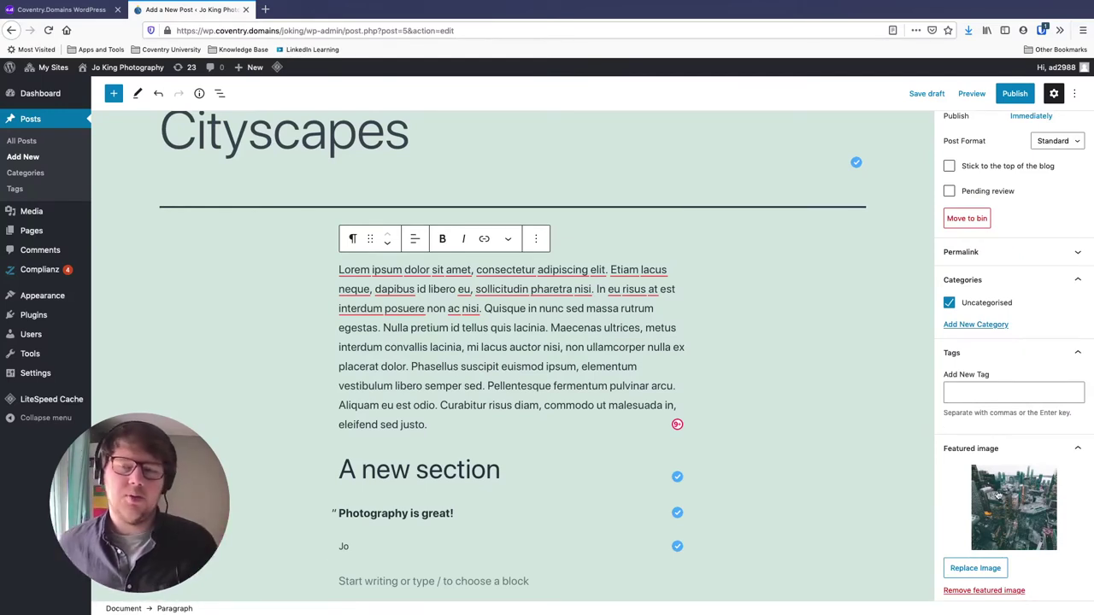
# Step: Preview the Cityscapes post in a new tab, scroll through it, then close the tab
pyautogui.scroll(1, 785, 339)
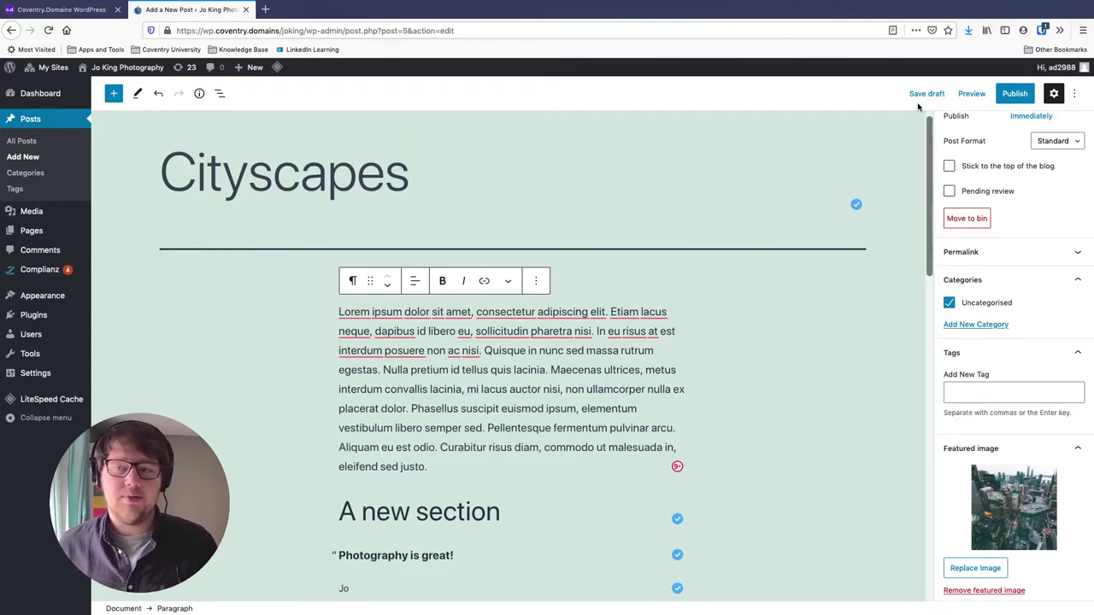
pyautogui.click(979, 100)
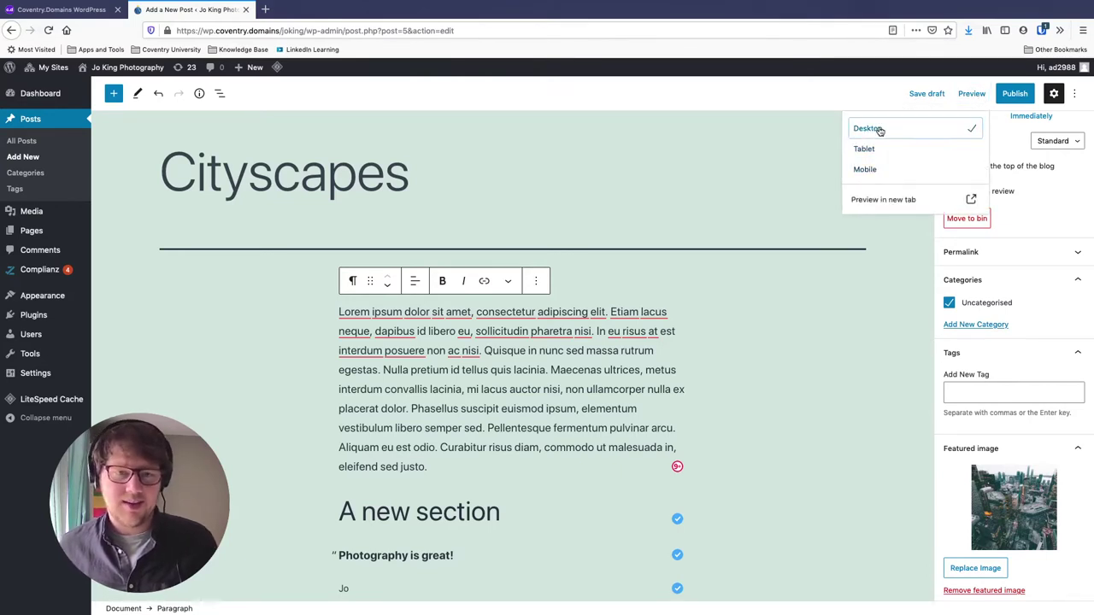
pyautogui.click(886, 199)
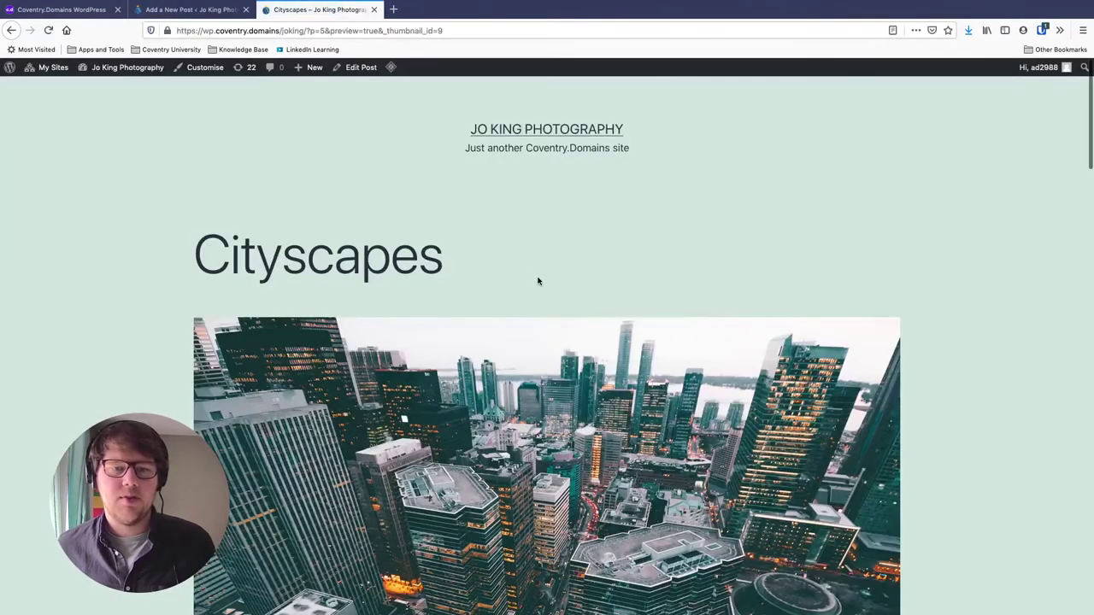
pyautogui.scroll(-2, 537, 278)
pyautogui.scroll(2, 537, 280)
pyautogui.scroll(-3, 537, 280)
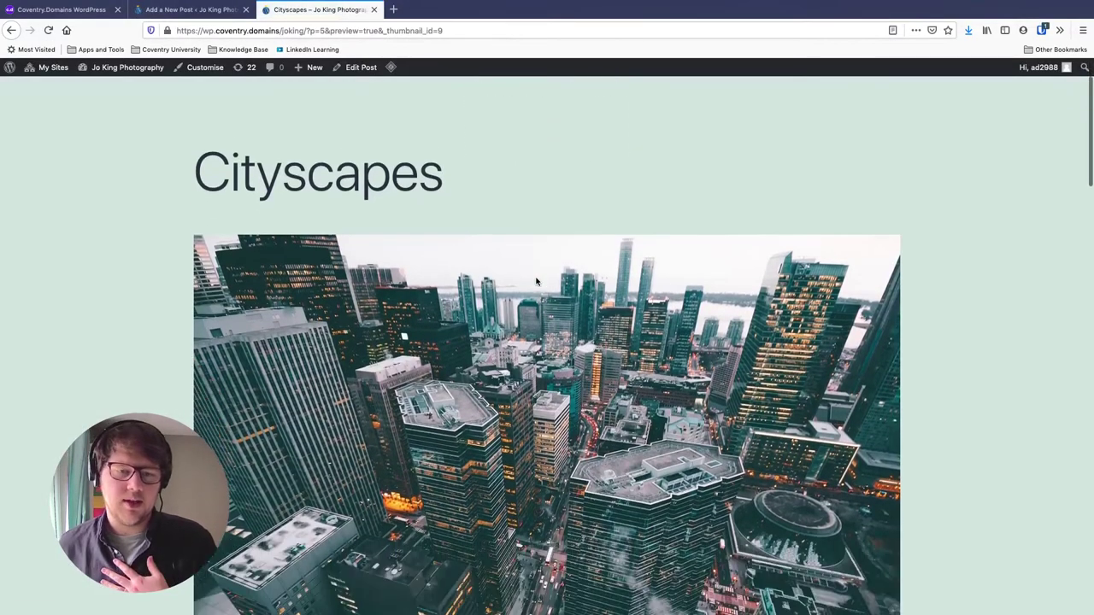
pyautogui.scroll(-2, 536, 280)
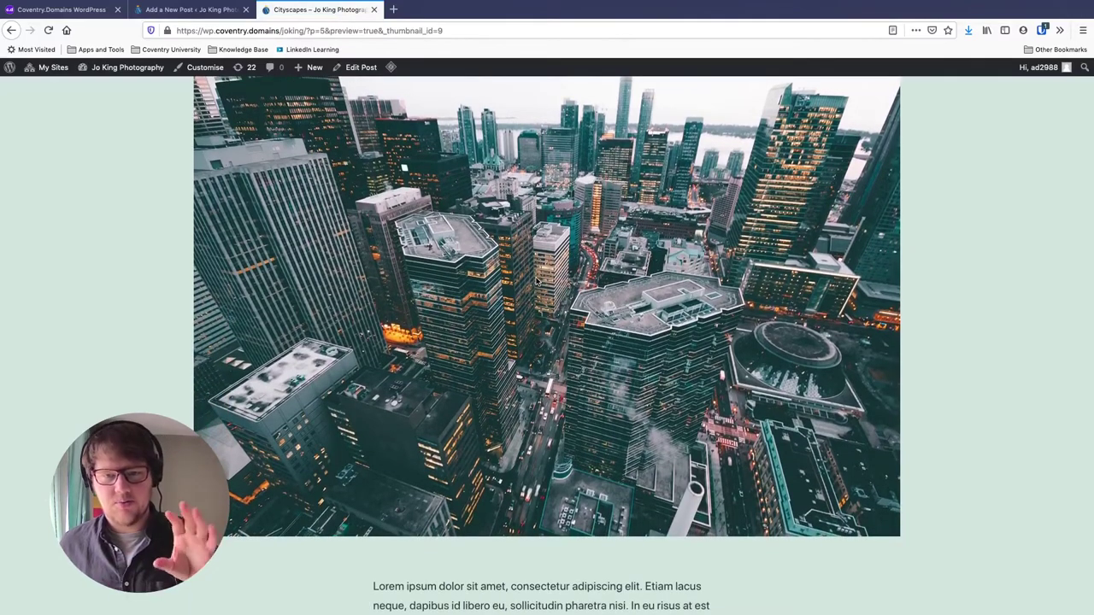
pyautogui.scroll(-8, 535, 280)
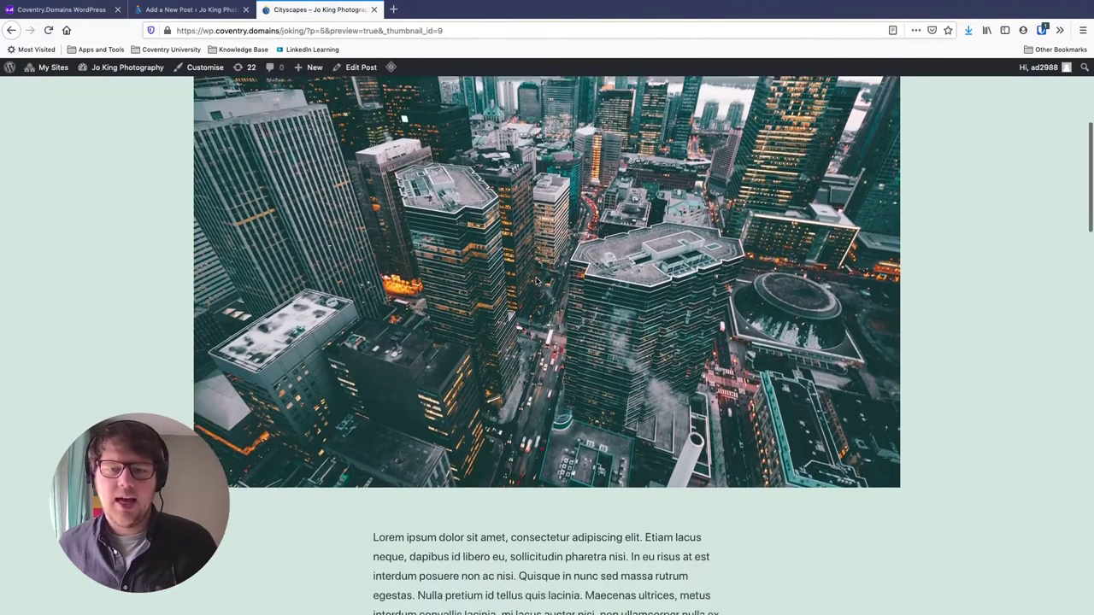
pyautogui.scroll(-1, 535, 278)
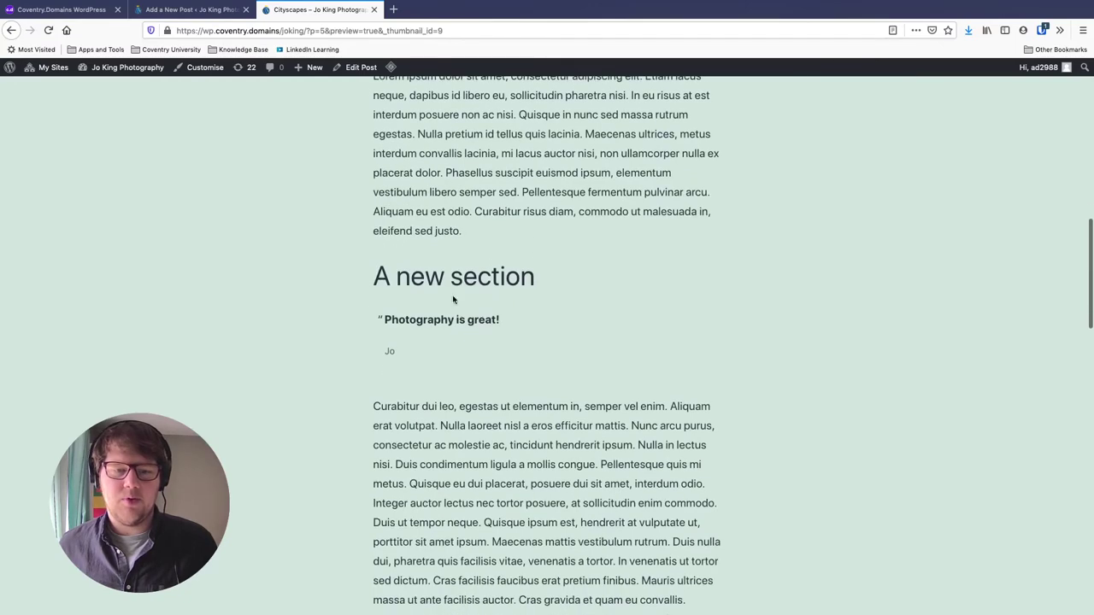
pyautogui.tripleClick(427, 275)
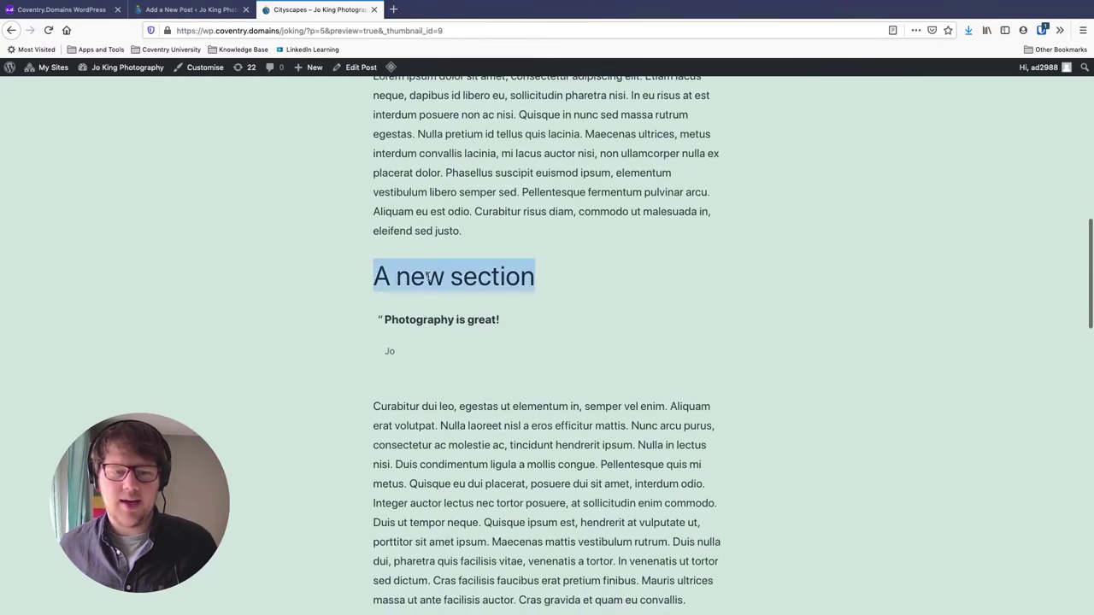
pyautogui.doubleClick(452, 316)
pyautogui.scroll(-4, 451, 318)
pyautogui.scroll(-2, 461, 316)
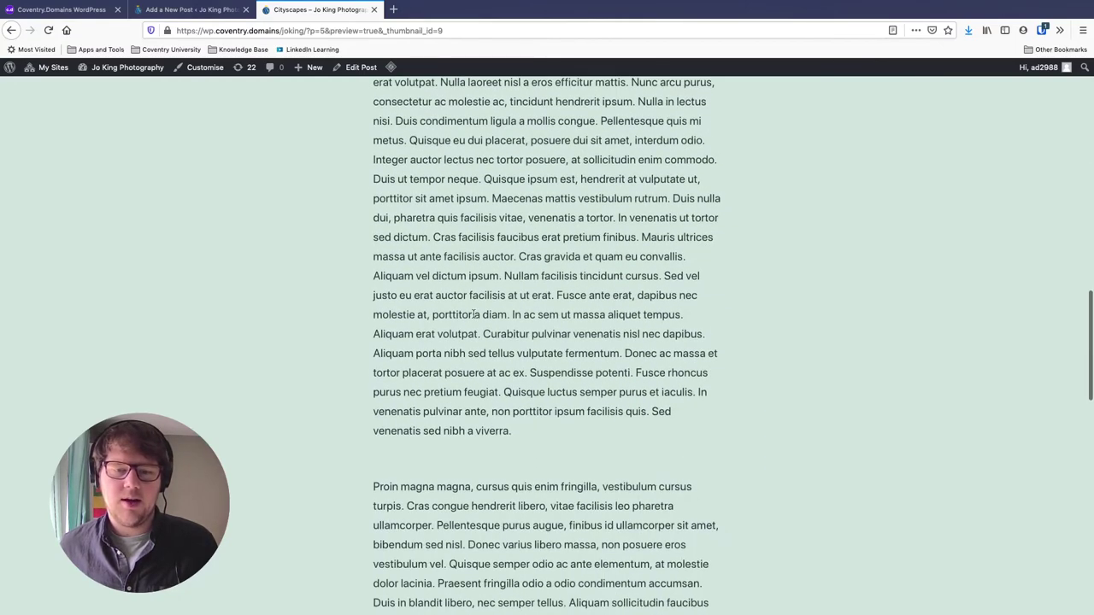
pyautogui.scroll(-6, 562, 436)
pyautogui.scroll(20, 562, 435)
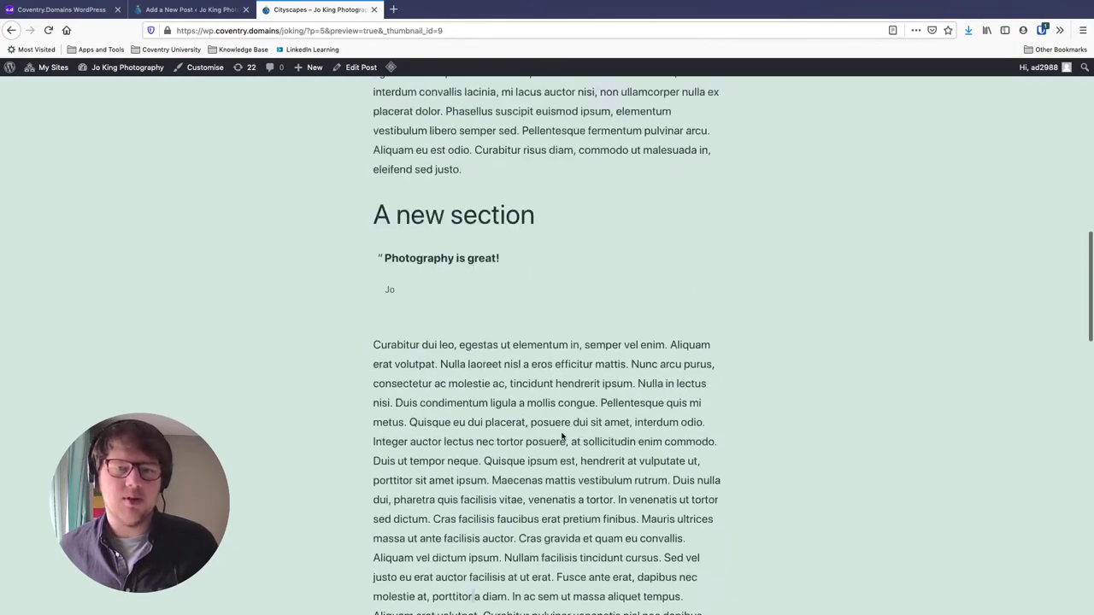
pyautogui.scroll(2, 588, 440)
pyautogui.hotkey('ctrl', 'w')
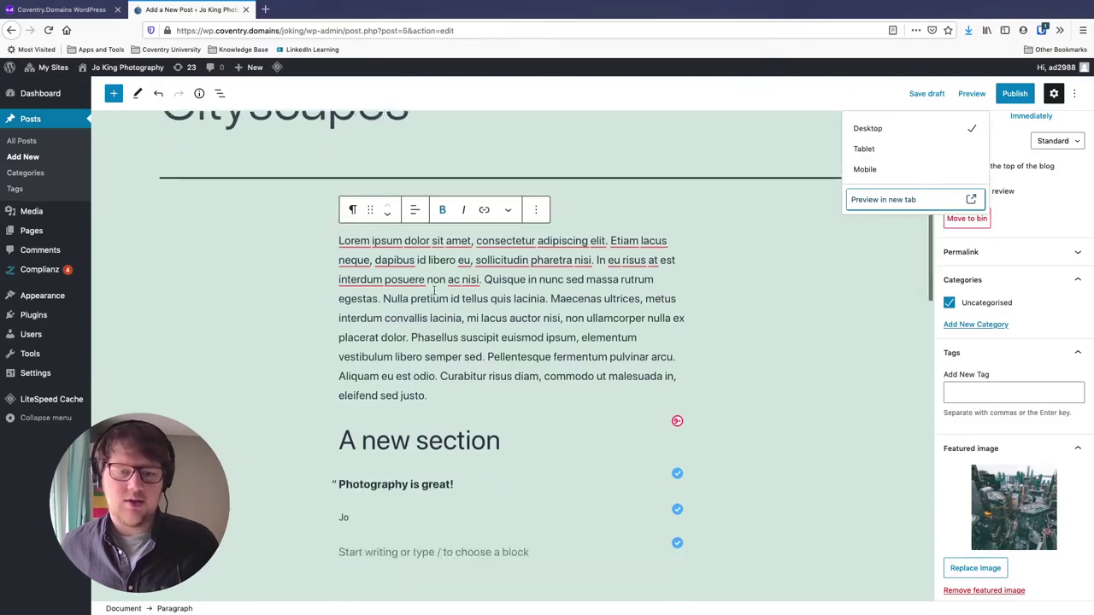
# Step: Add an Image block below the paragraph ending 'viverra.' using the / command
pyautogui.scroll(-10, 434, 288)
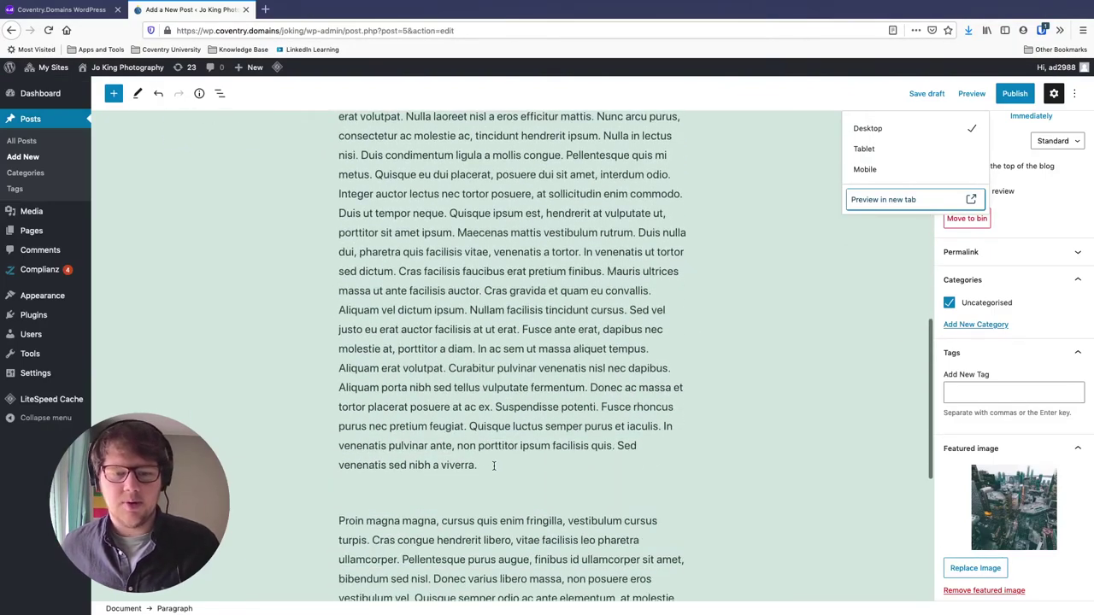
pyautogui.click(494, 465)
pyautogui.press('Return')
pyautogui.write('/')
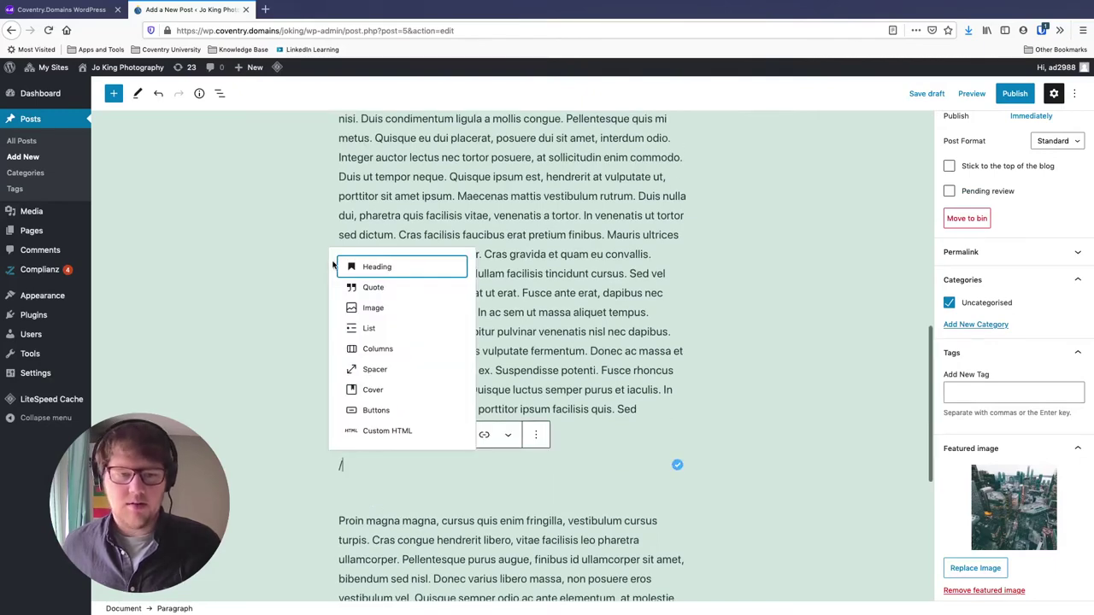
pyautogui.click(378, 308)
pyautogui.scroll(-3, 427, 367)
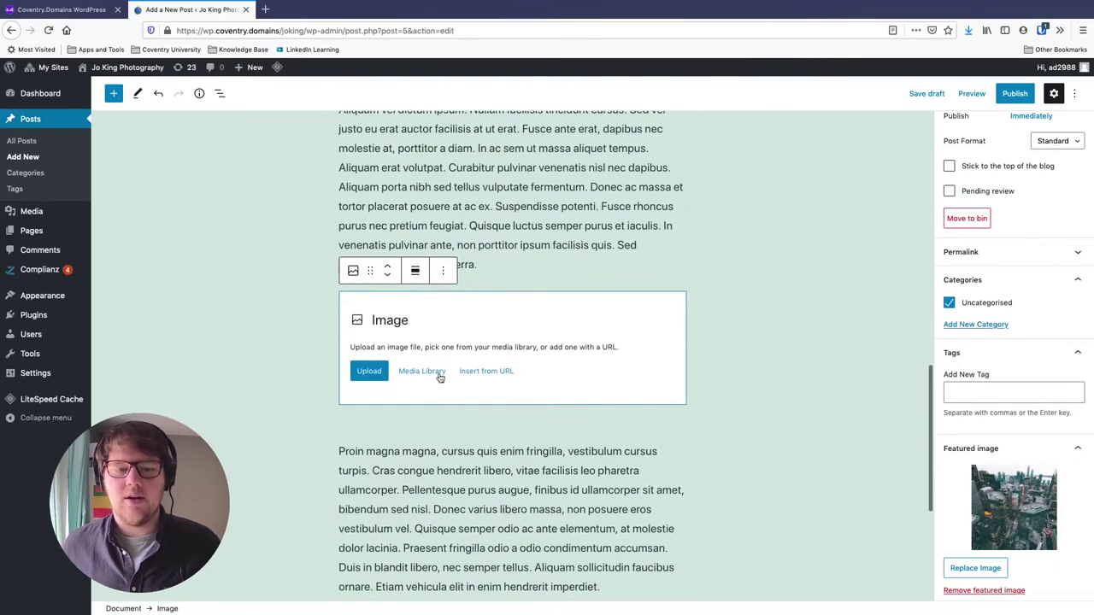
# Step: Fill the image block with pexels-pixabay-417273.jpg from the Media Library
pyautogui.click(433, 376)
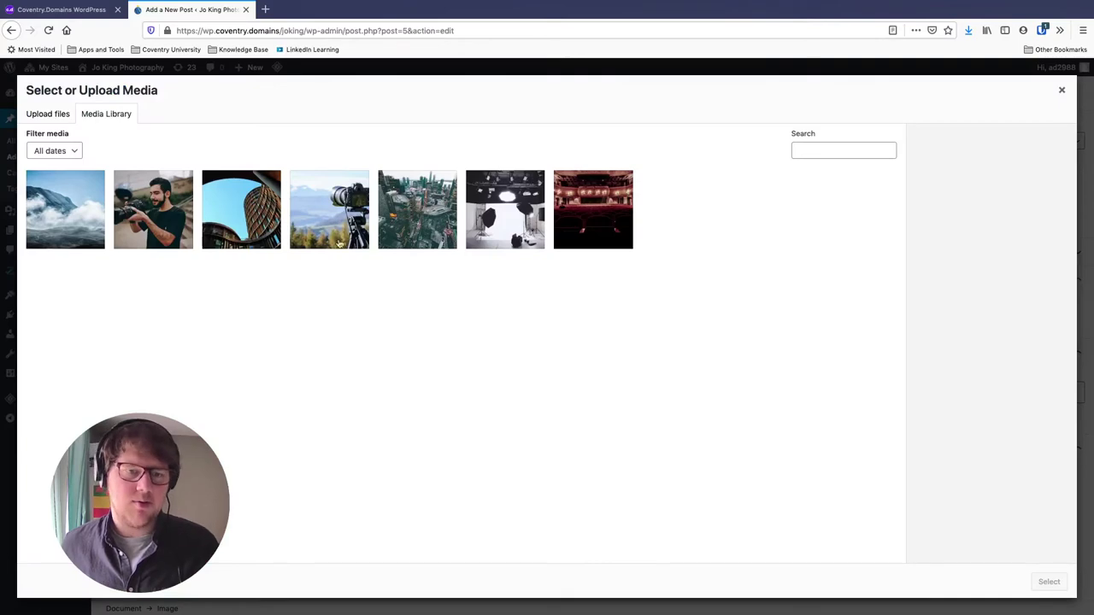
pyautogui.click(229, 226)
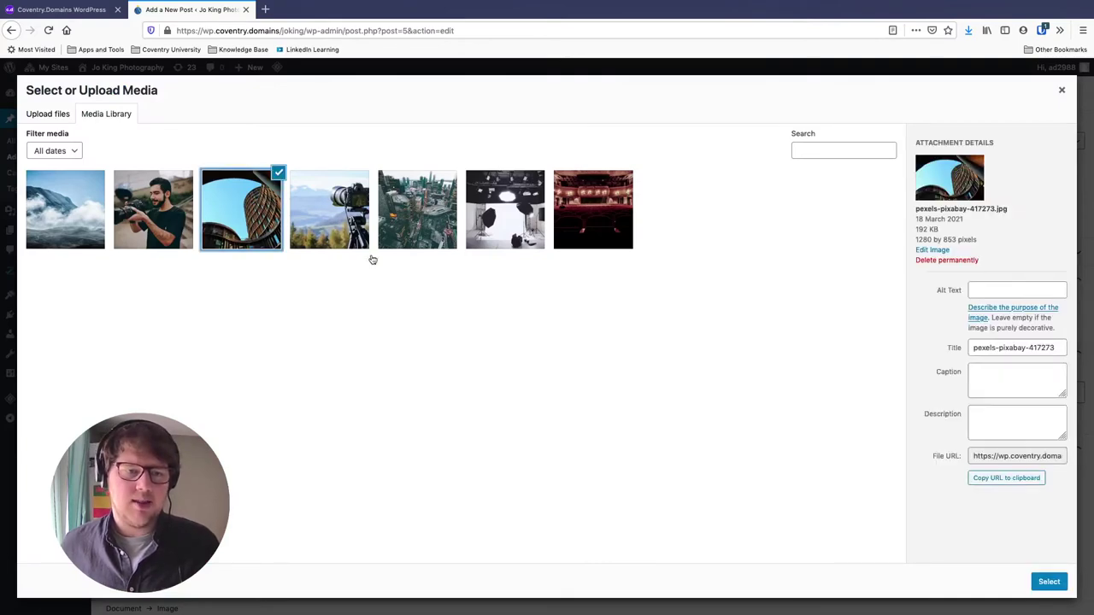
pyautogui.click(1051, 582)
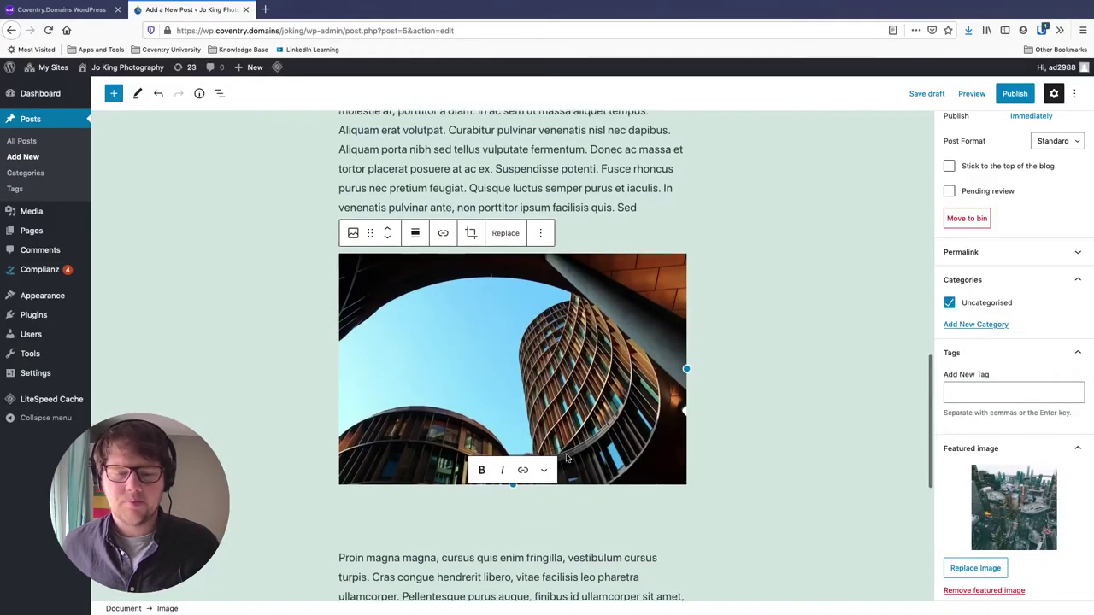
pyautogui.click(821, 365)
pyautogui.scroll(1, 619, 374)
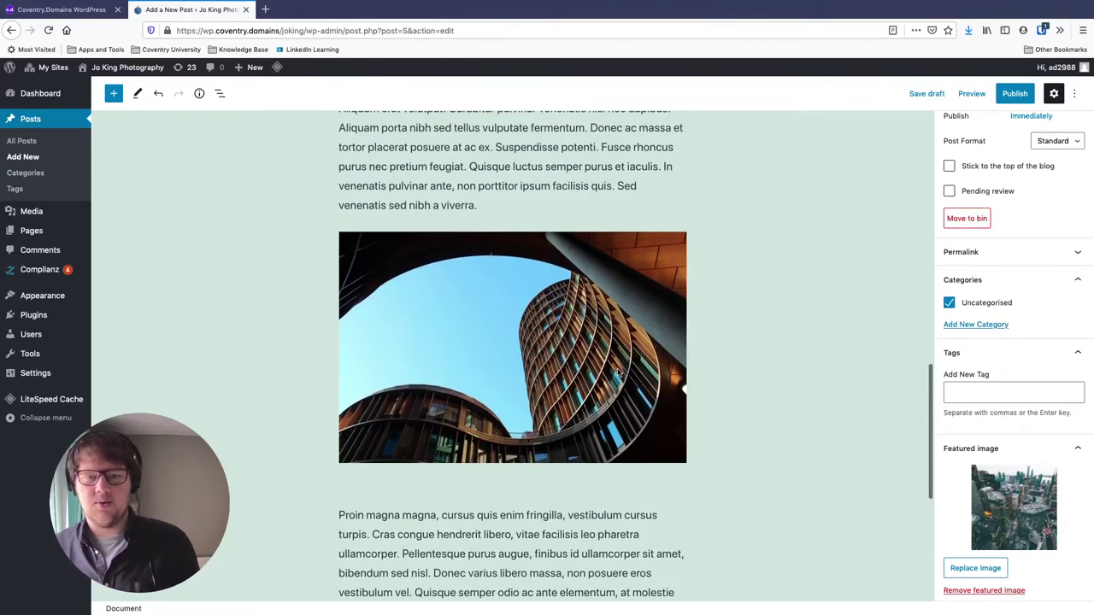
pyautogui.scroll(1, 507, 283)
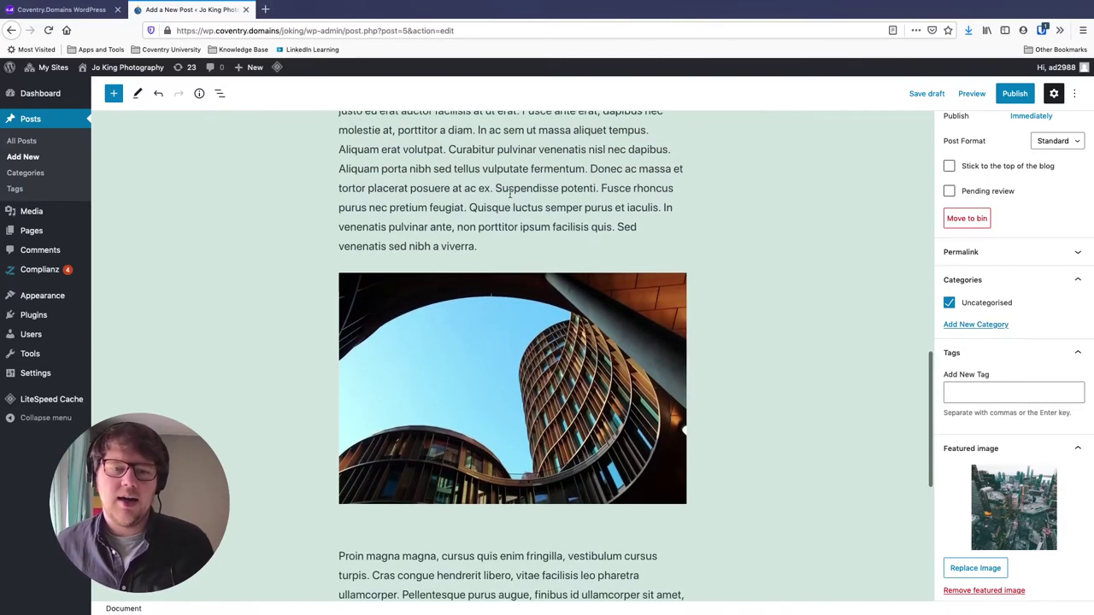
pyautogui.scroll(1, 507, 283)
pyautogui.scroll(-2, 500, 346)
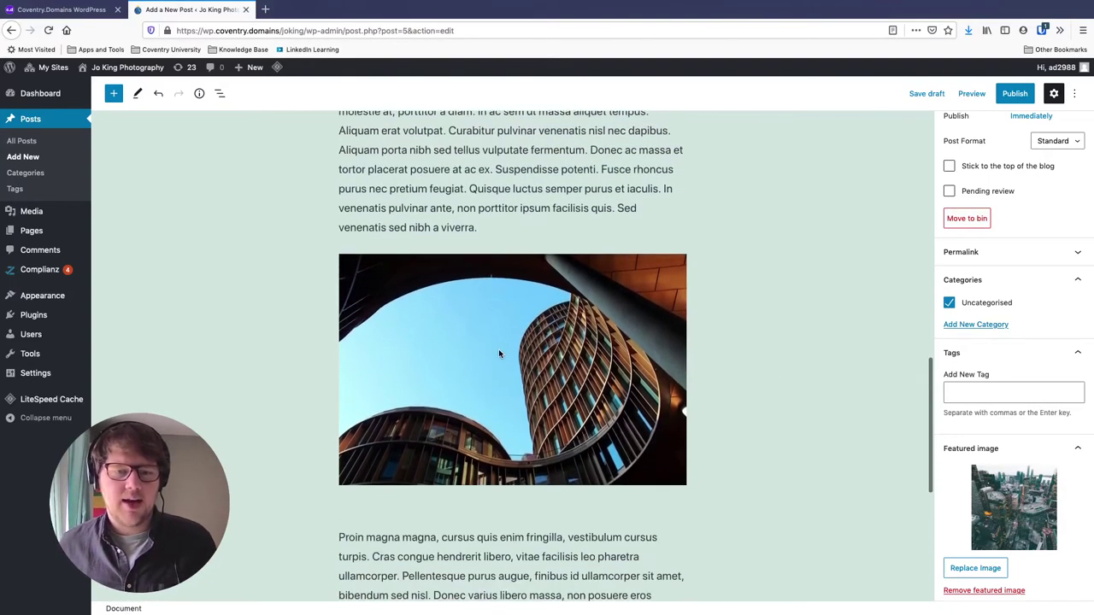
pyautogui.click(494, 321)
pyautogui.scroll(2, 496, 313)
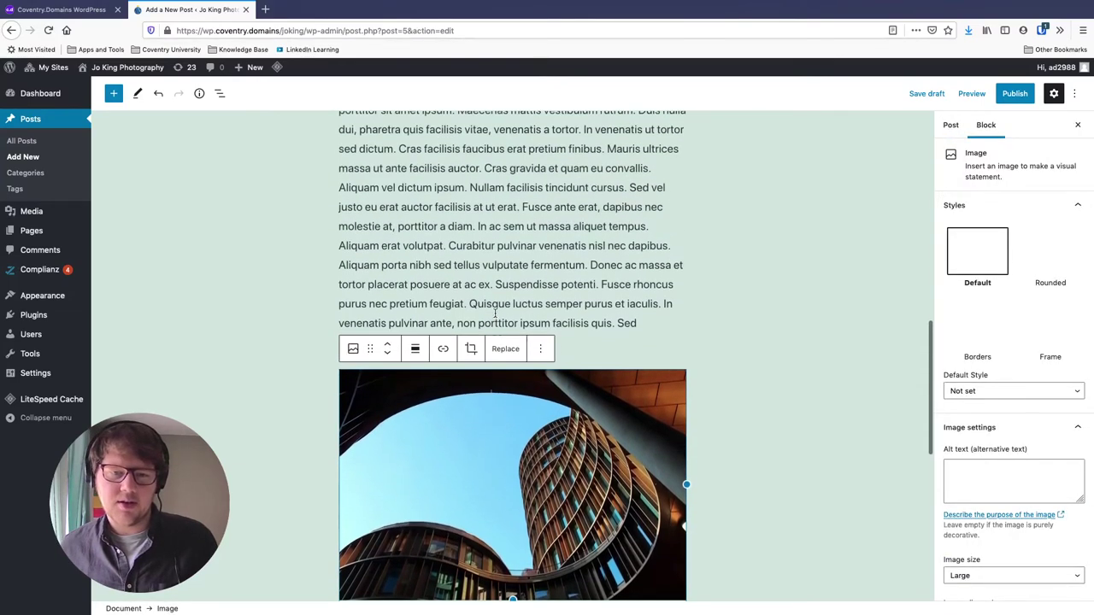
# Step: Try aligning the building photo to the right
pyautogui.click(465, 265)
pyautogui.scroll(1, 465, 265)
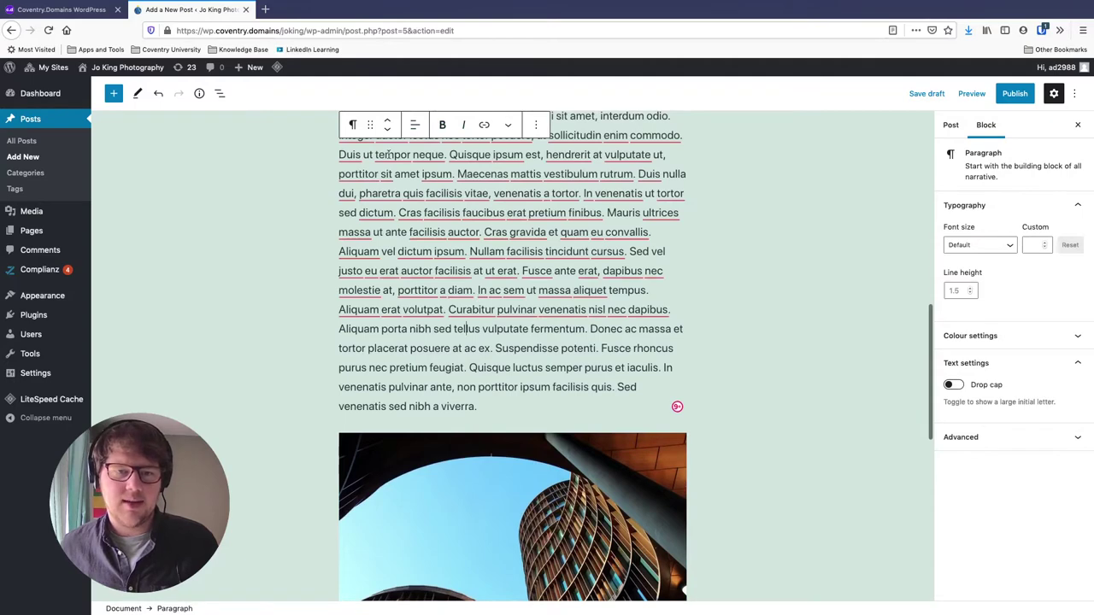
pyautogui.scroll(-1, 410, 202)
pyautogui.scroll(-4, 411, 201)
pyautogui.click(512, 345)
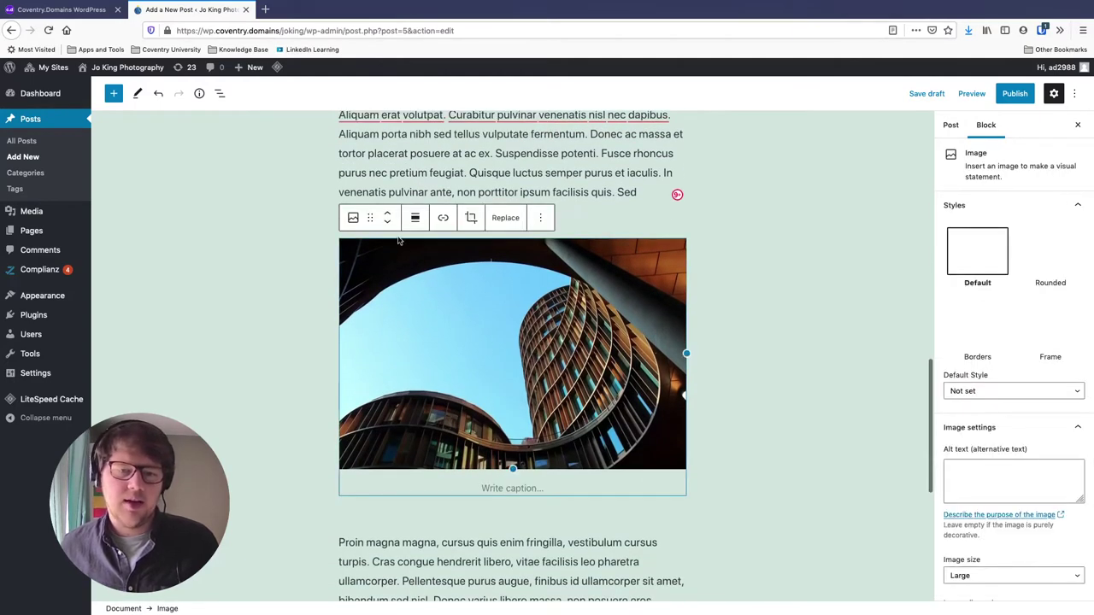
pyautogui.click(416, 218)
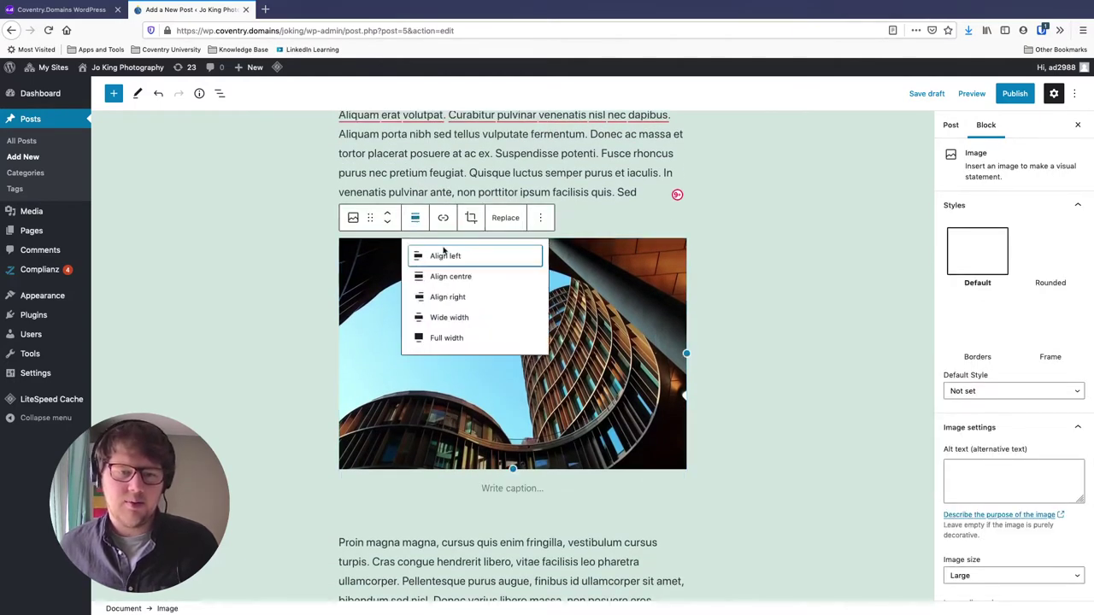
pyautogui.click(455, 297)
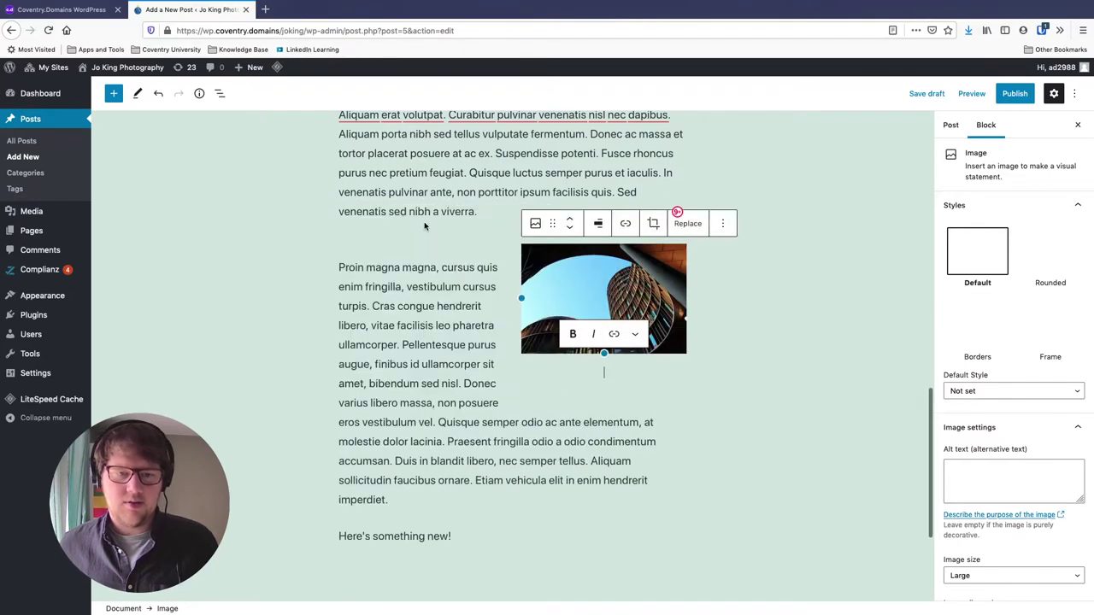
# Step: Remove the right alignment and set the building photo to Wide width
pyautogui.click(598, 224)
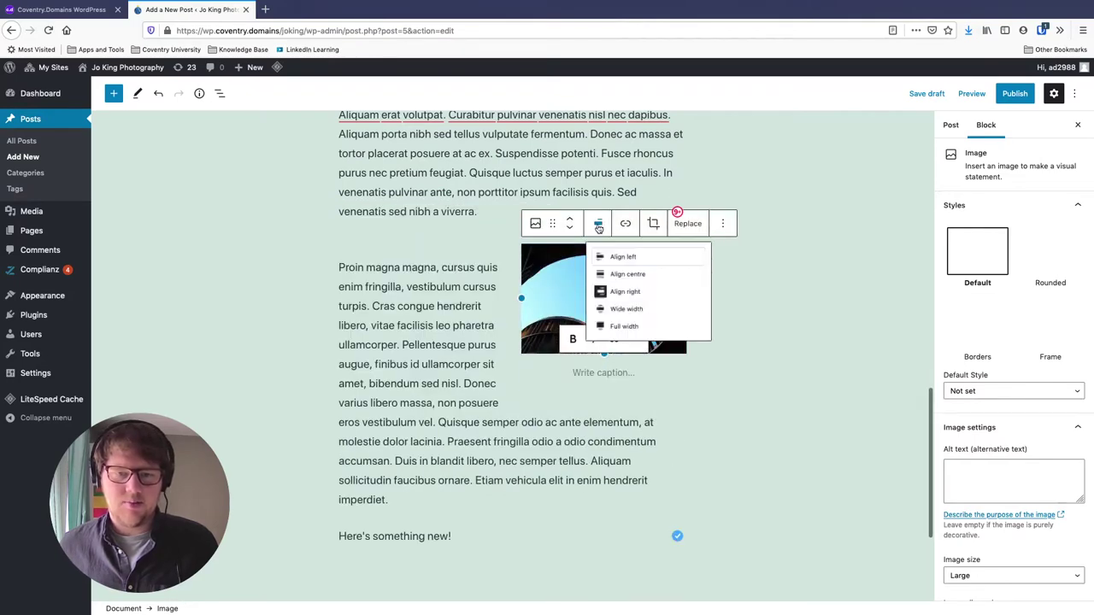
pyautogui.click(615, 304)
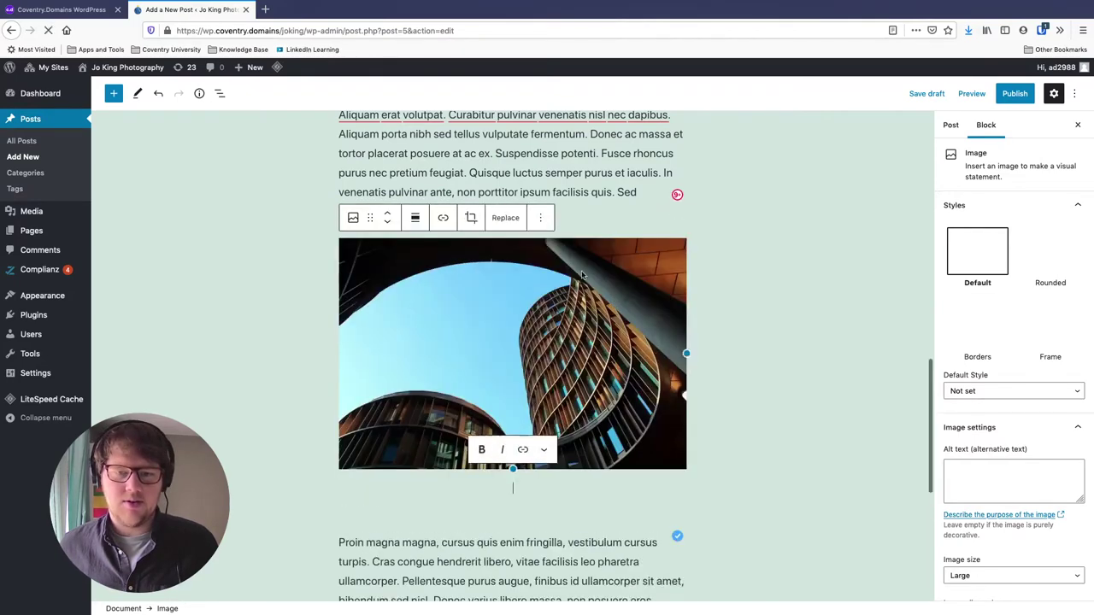
pyautogui.click(415, 218)
pyautogui.click(454, 317)
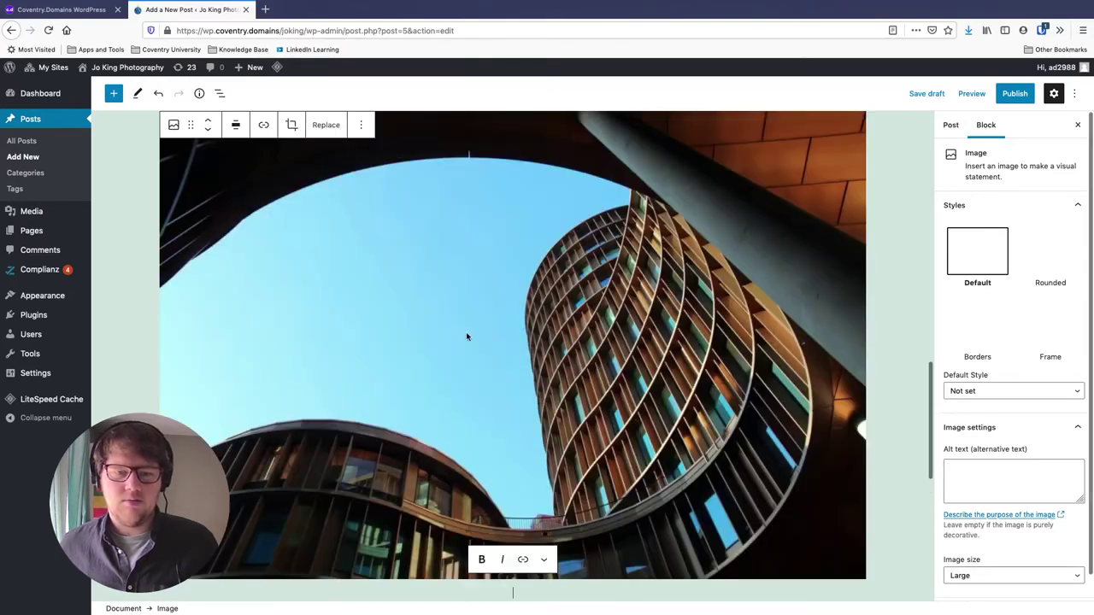
pyautogui.scroll(5, 529, 363)
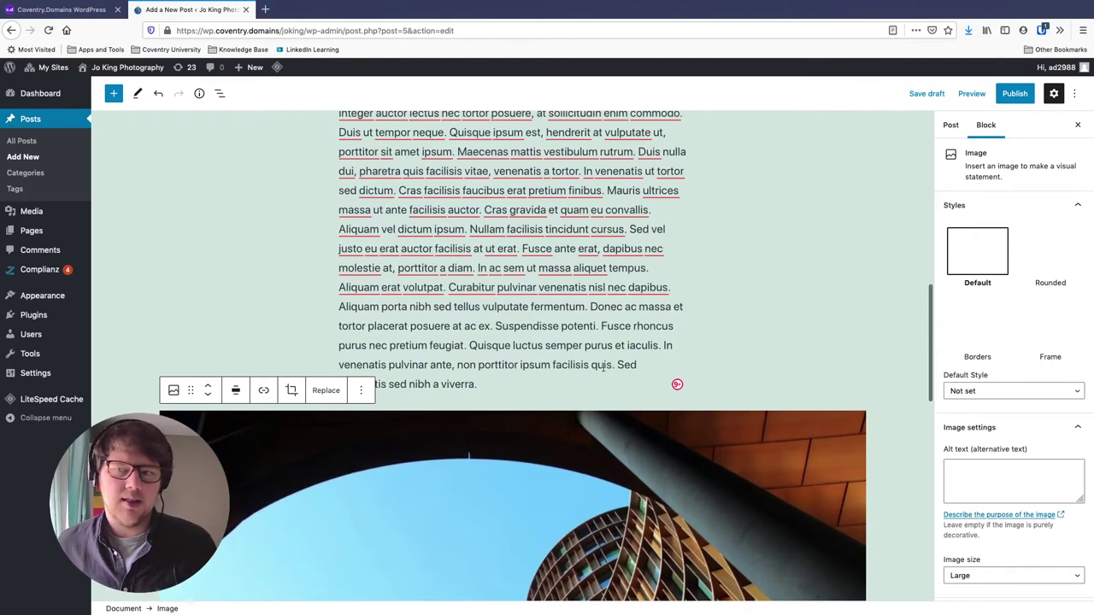
pyautogui.scroll(10, 782, 248)
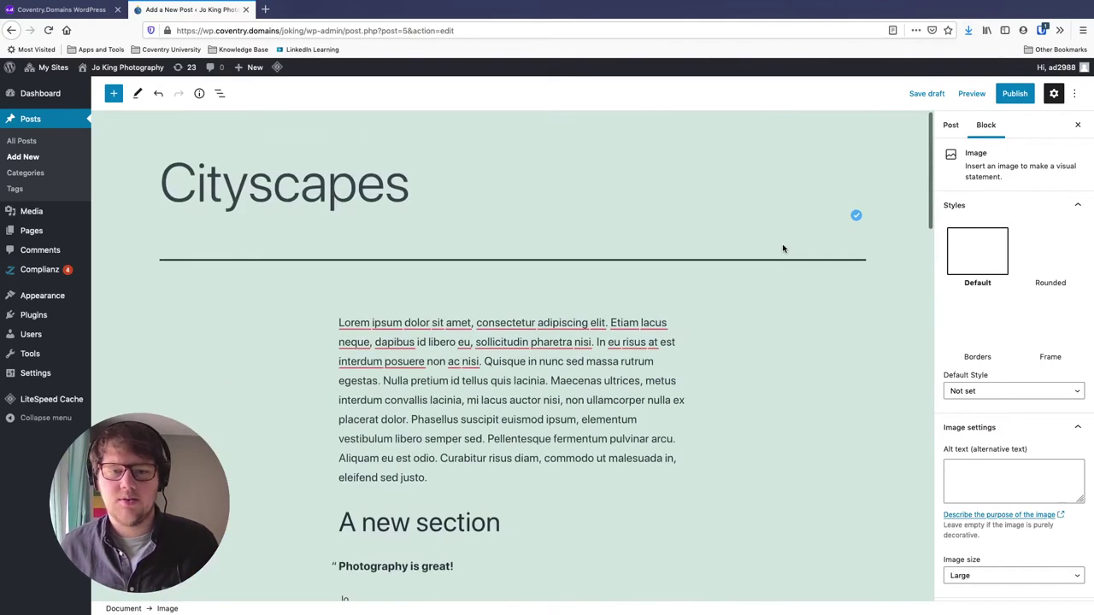
pyautogui.click(1015, 93)
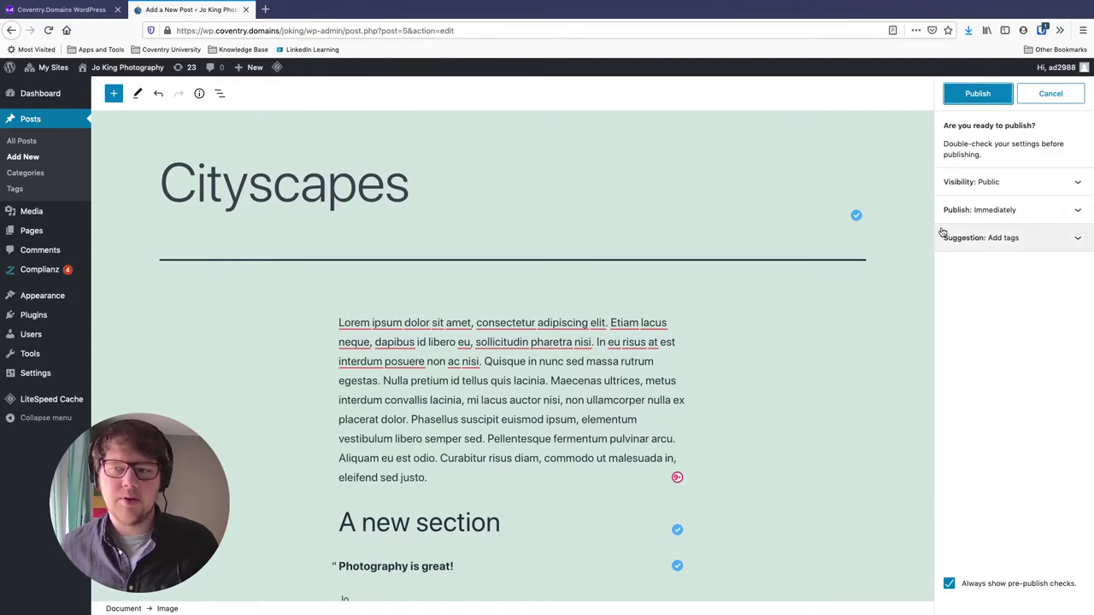
pyautogui.click(1001, 185)
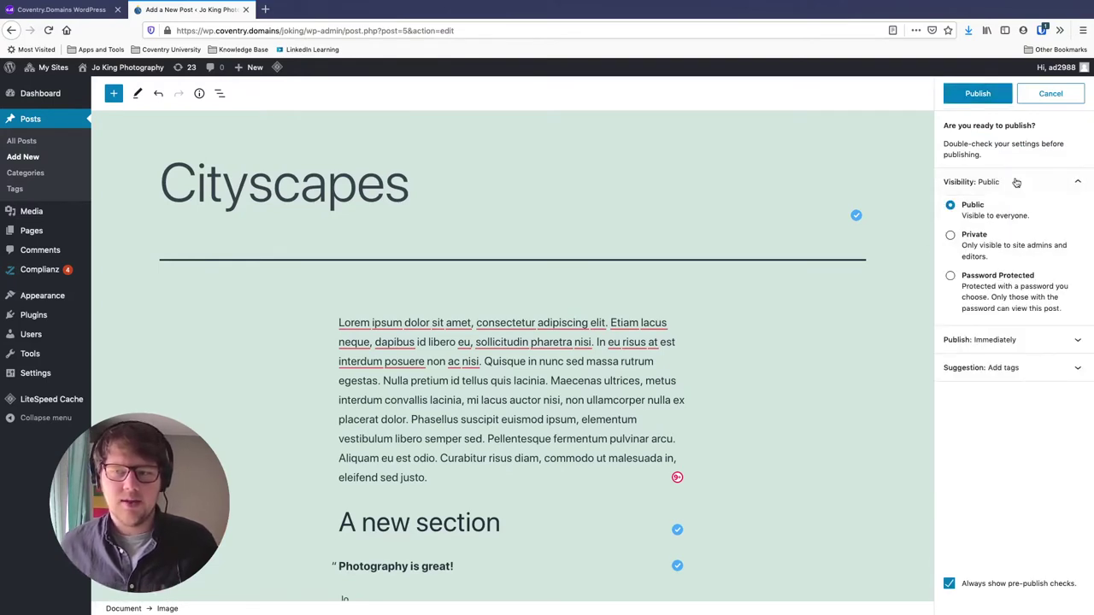
pyautogui.click(1015, 181)
pyautogui.click(1025, 213)
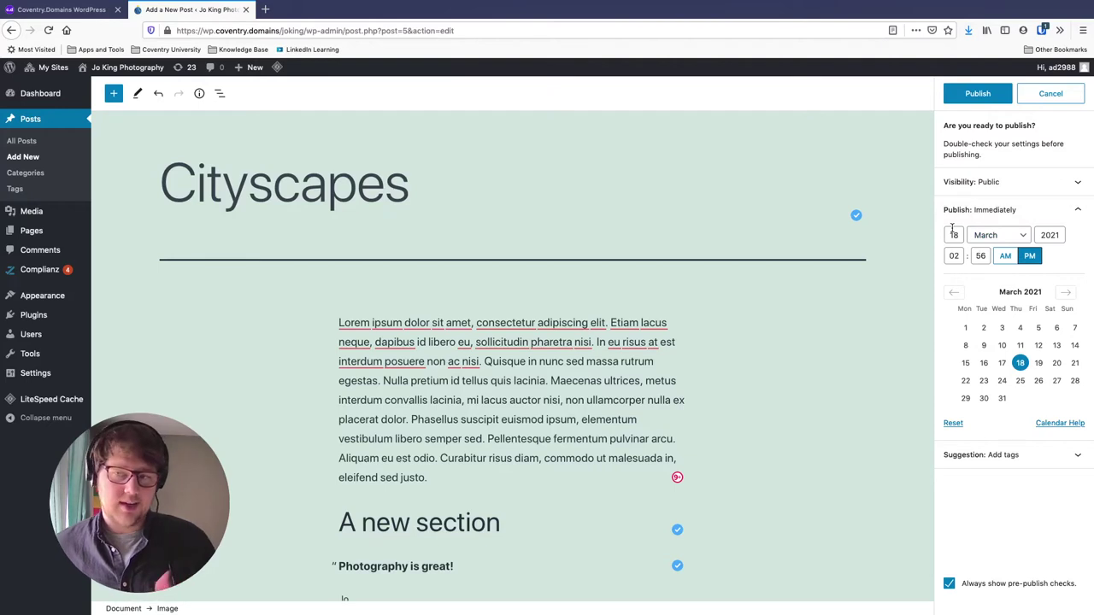
pyautogui.click(983, 209)
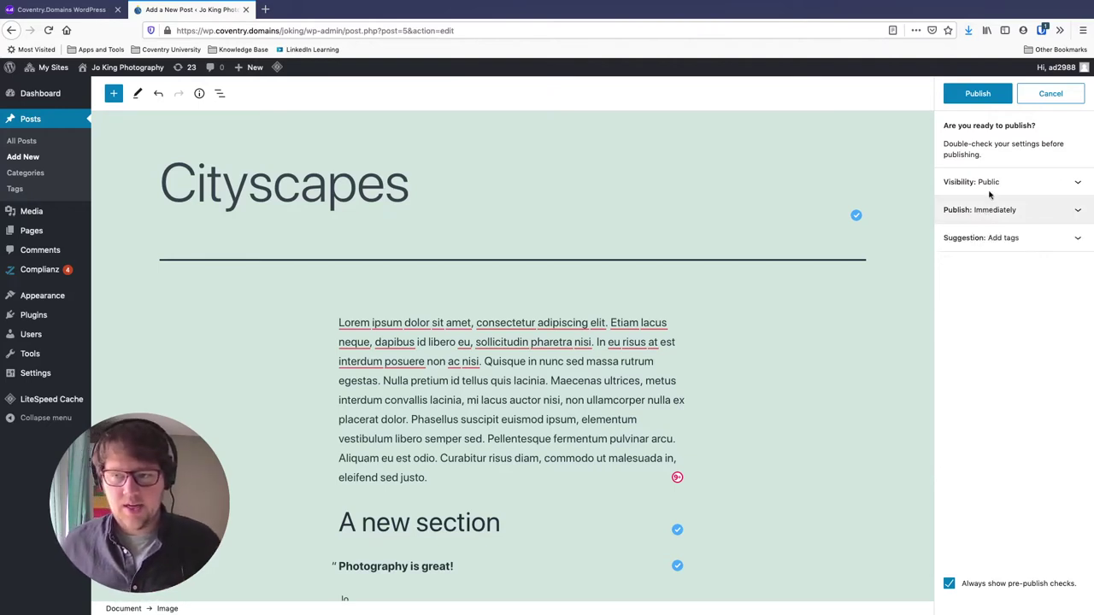
pyautogui.click(989, 182)
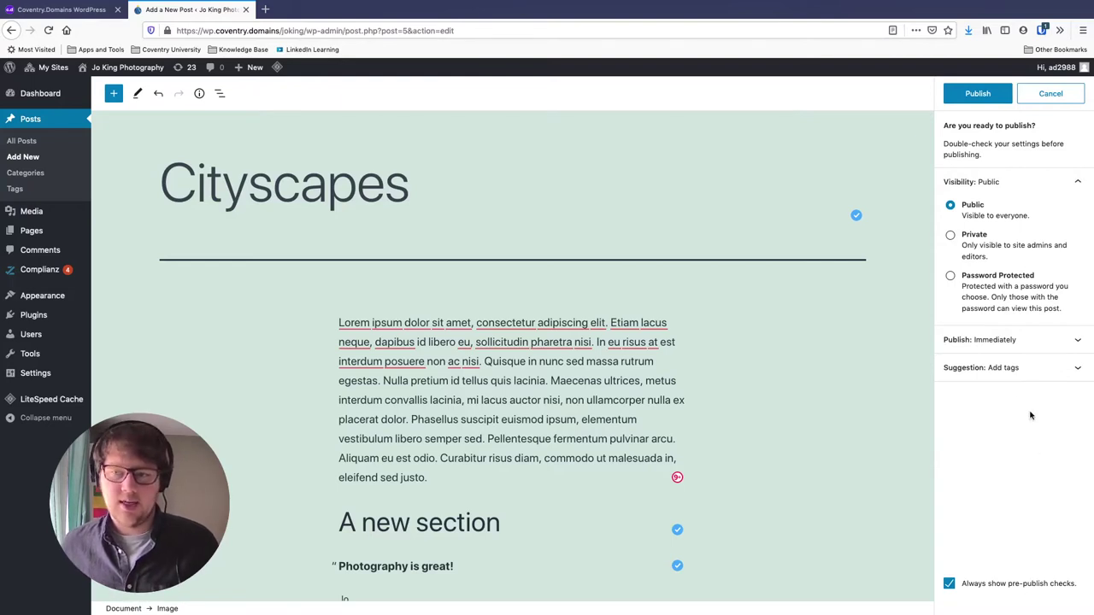
pyautogui.click(950, 277)
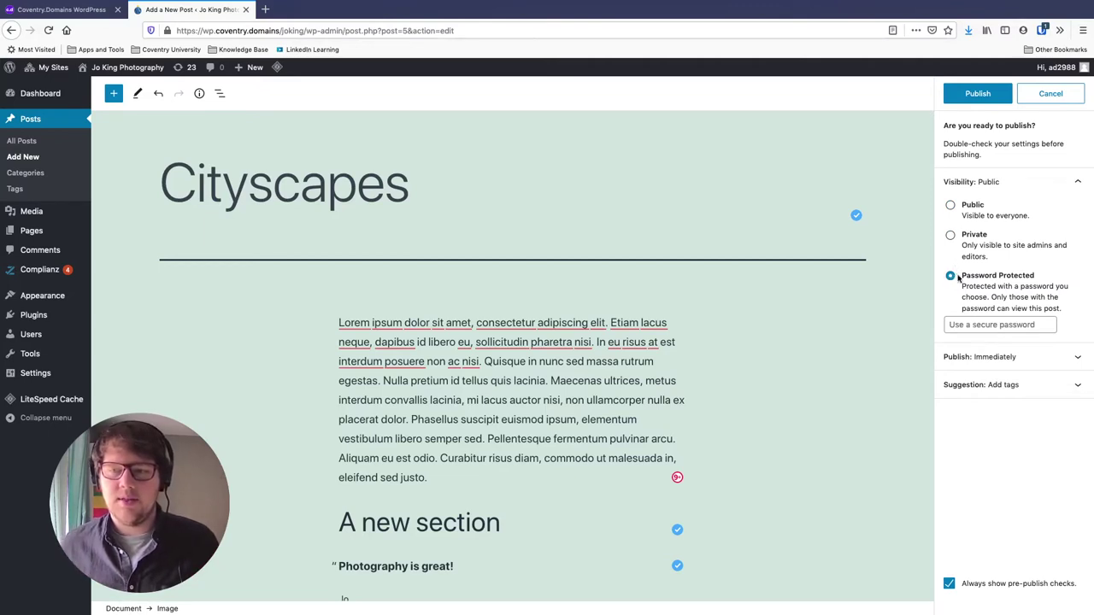
pyautogui.click(1003, 385)
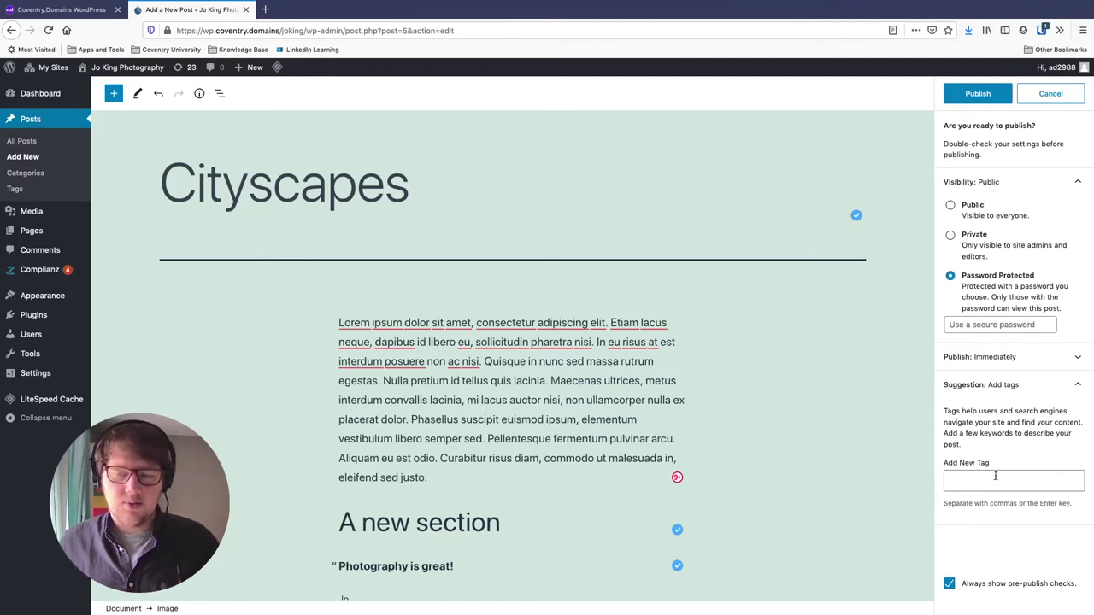
pyautogui.click(1044, 384)
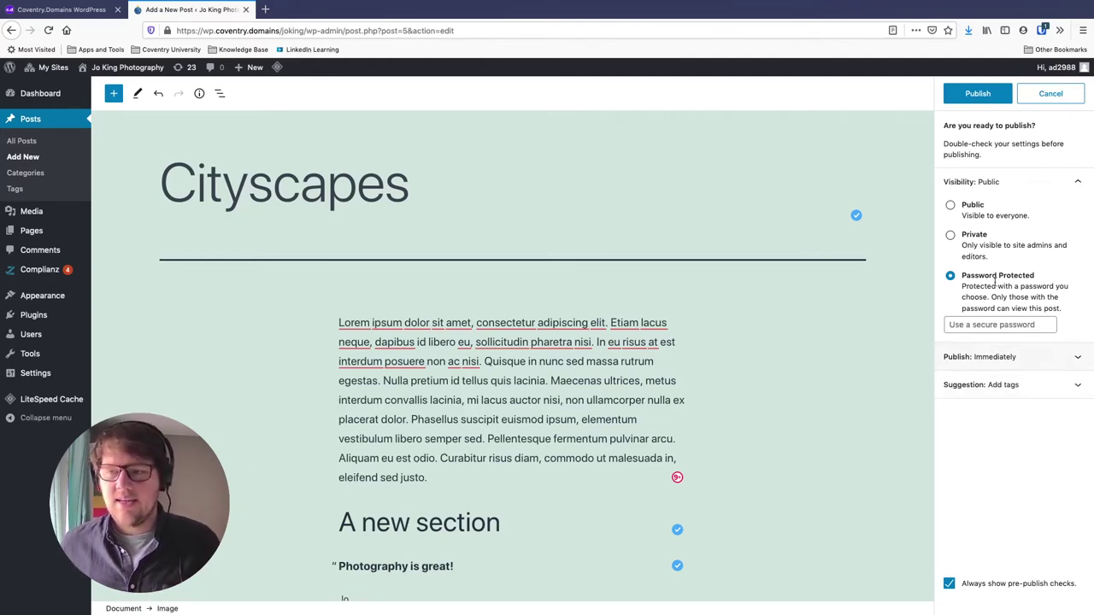
pyautogui.click(1015, 180)
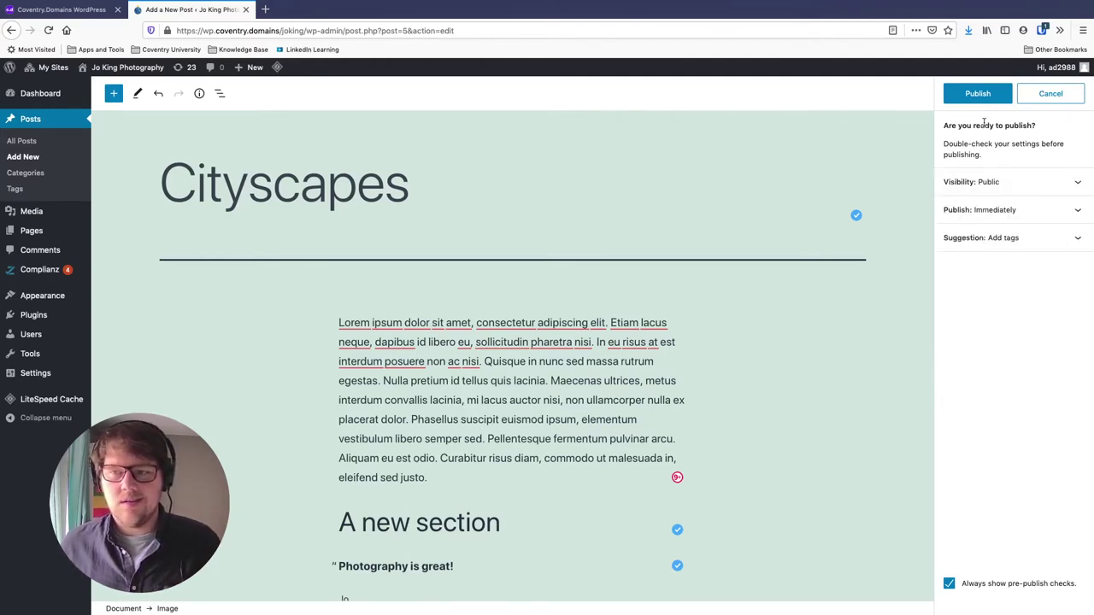
pyautogui.click(1050, 94)
# Step: Create a Portfolio category for the Cityscapes post and untick Uncategorised
pyautogui.click(950, 125)
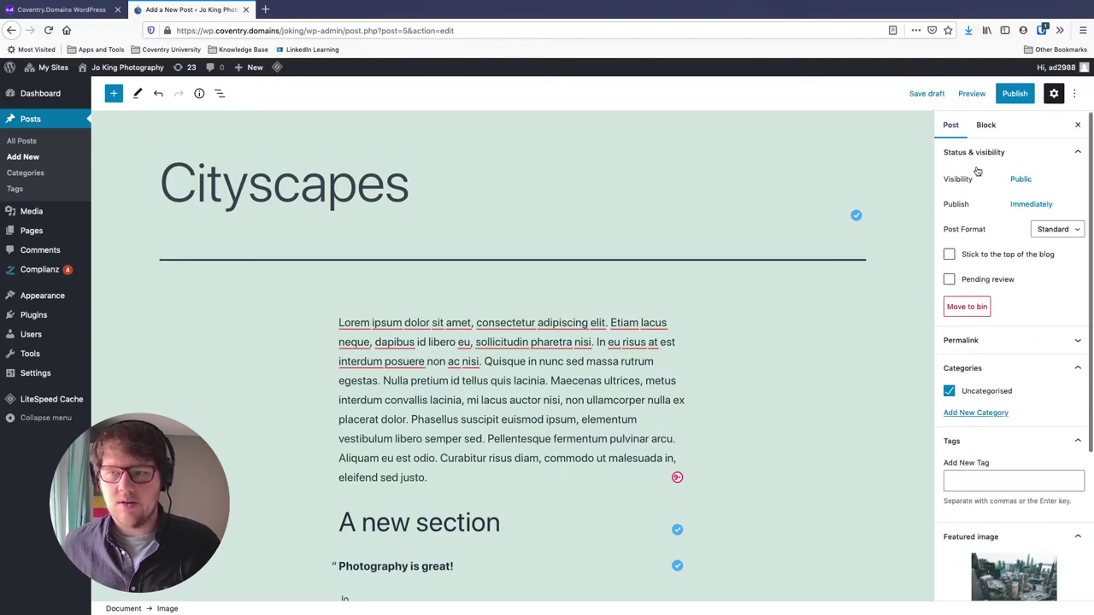
pyautogui.scroll(-2, 987, 308)
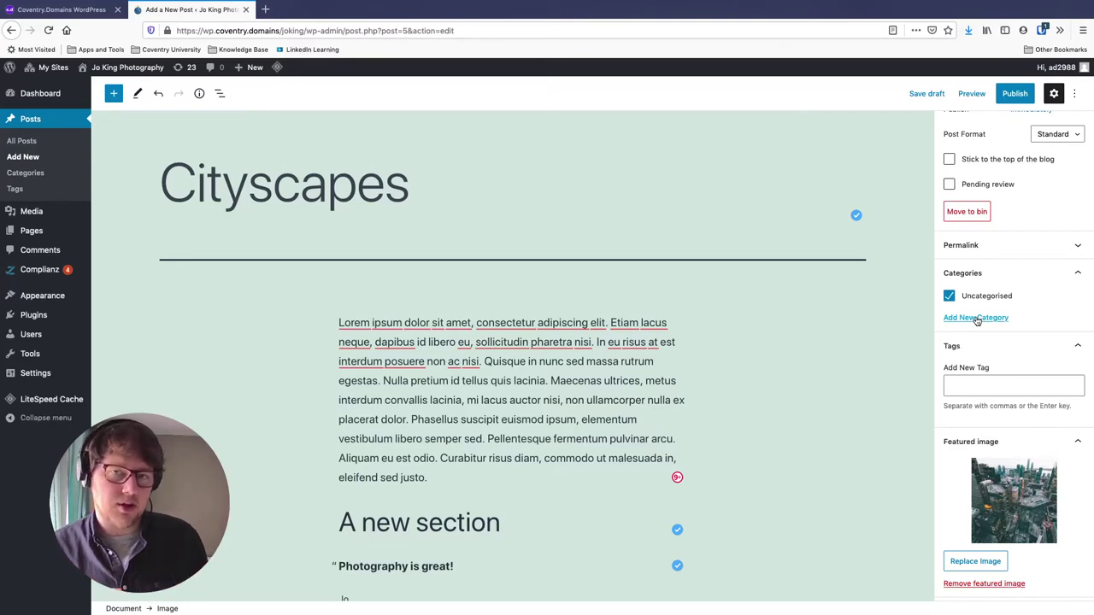
pyautogui.click(976, 318)
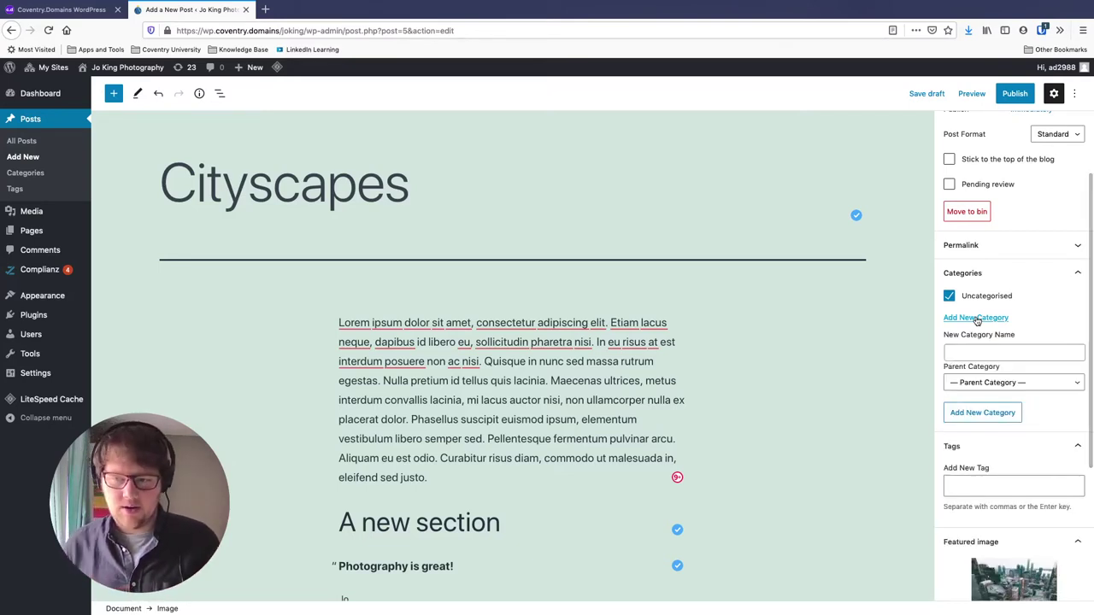
pyautogui.click(993, 352)
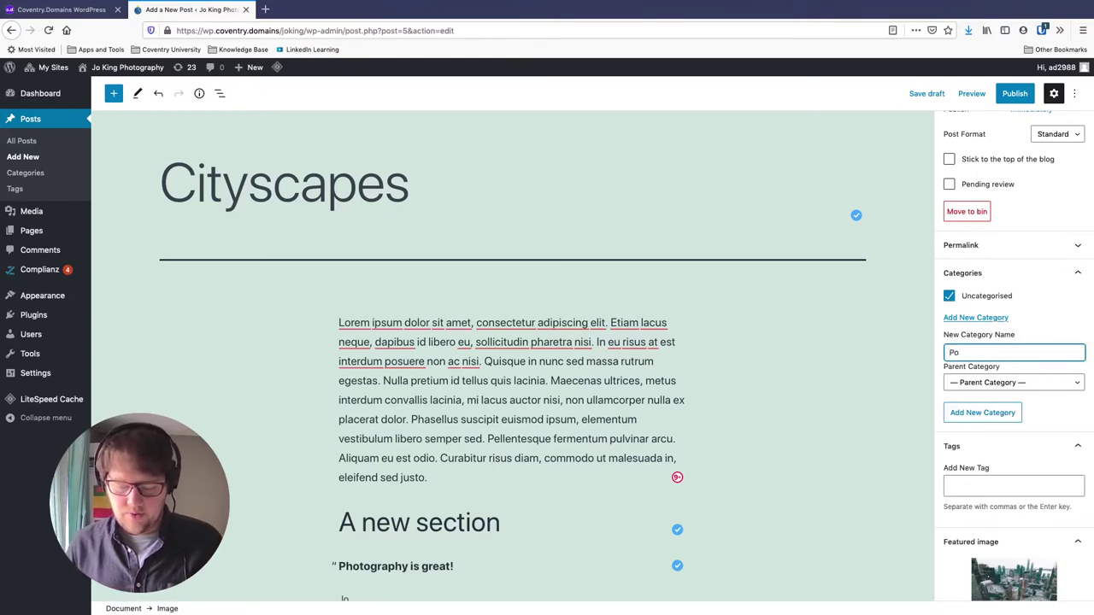
pyautogui.write('Portfolio')
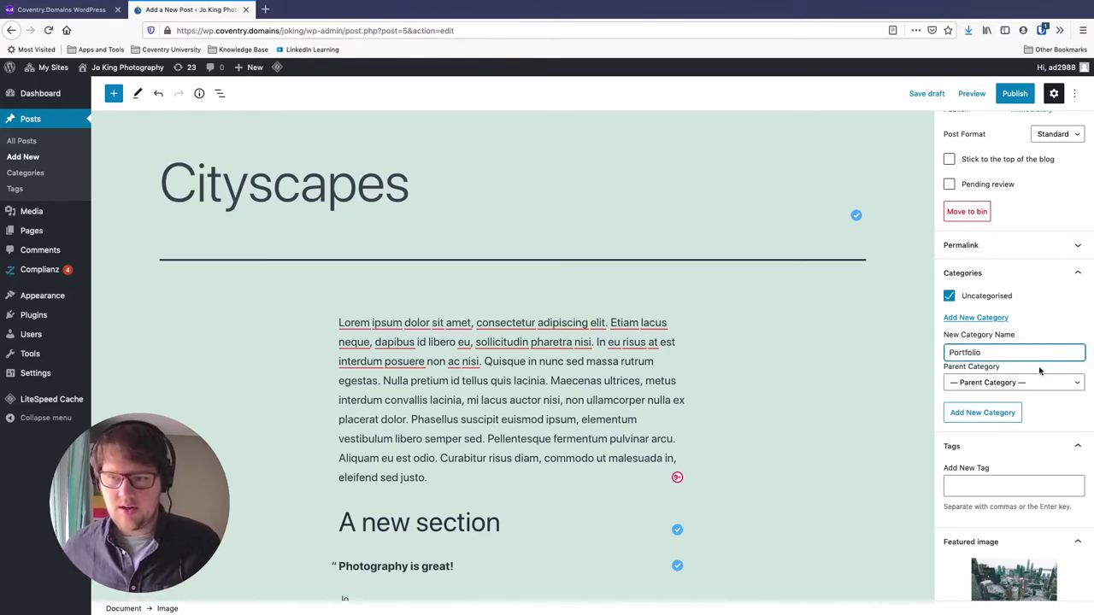
pyautogui.click(983, 413)
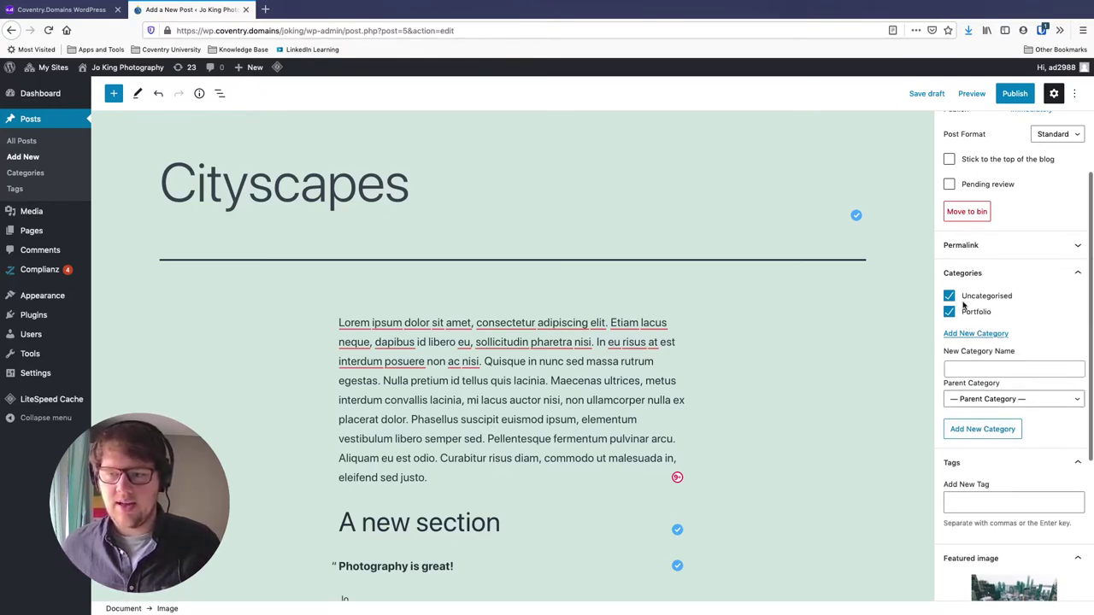
pyautogui.click(949, 296)
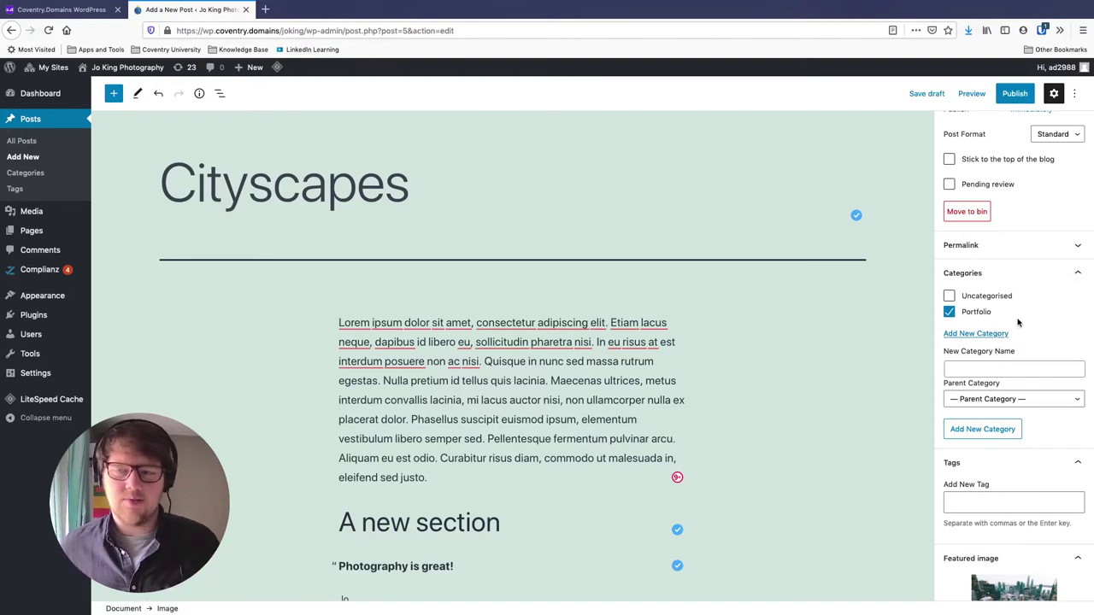
pyautogui.scroll(3, 1033, 290)
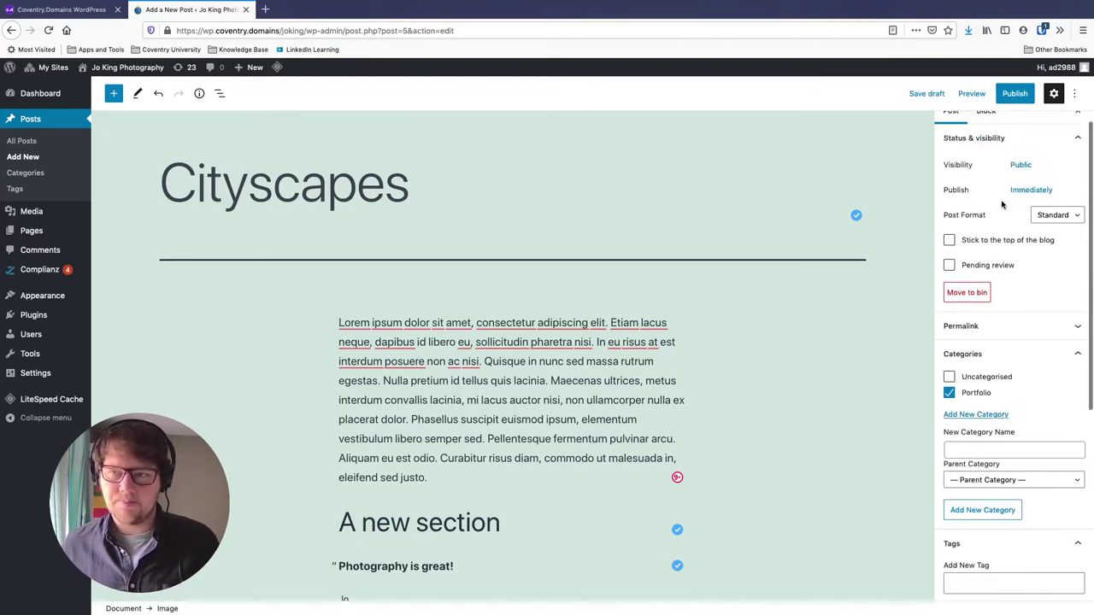
# Step: Publish the Cityscapes post
pyautogui.click(1015, 94)
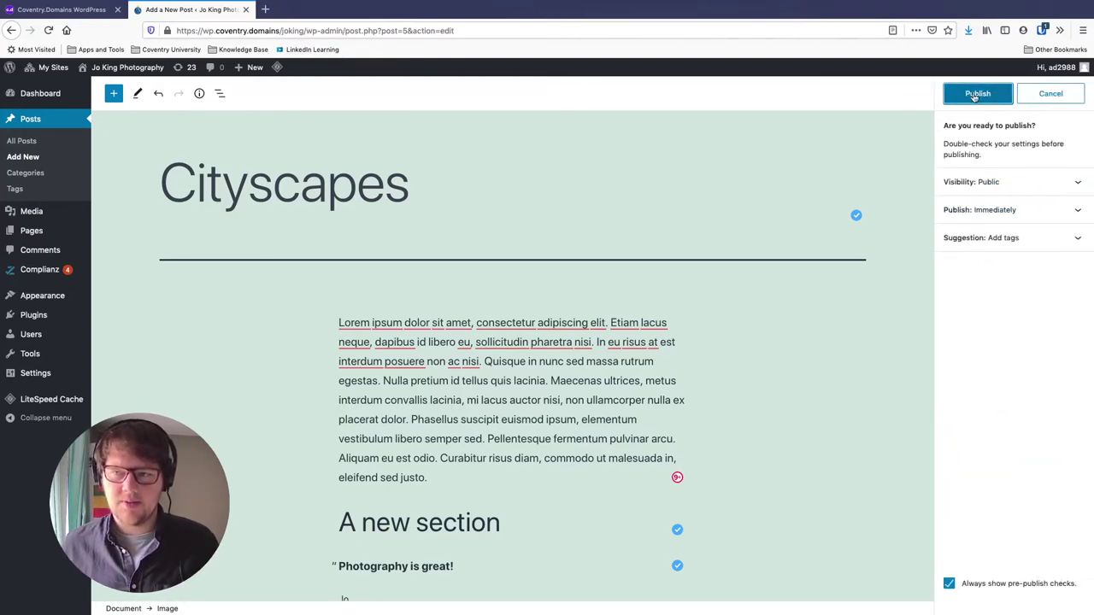
pyautogui.click(976, 94)
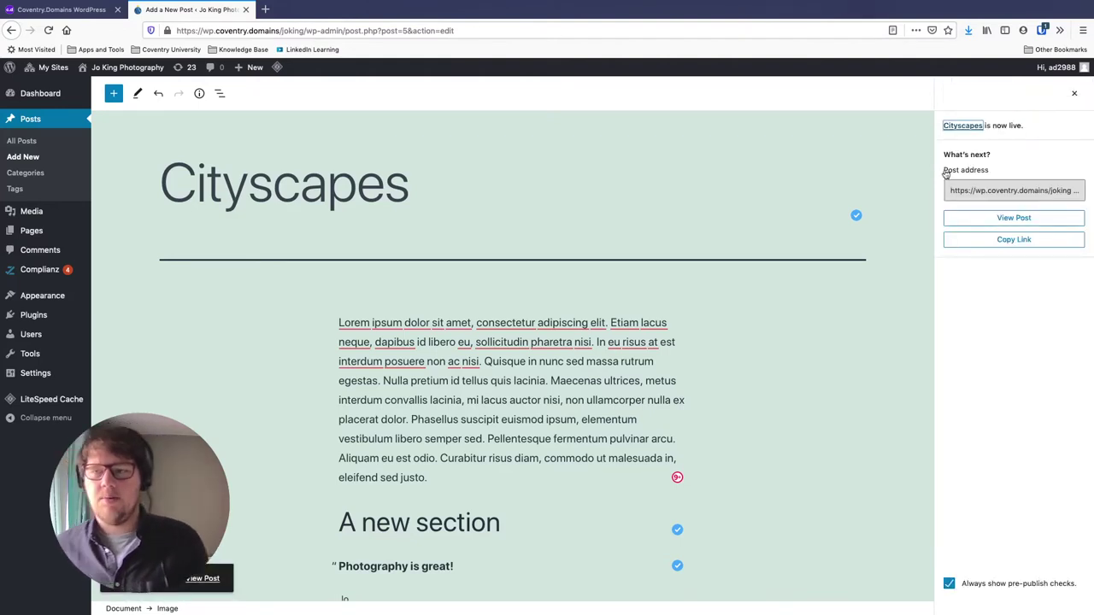
pyautogui.click(996, 190)
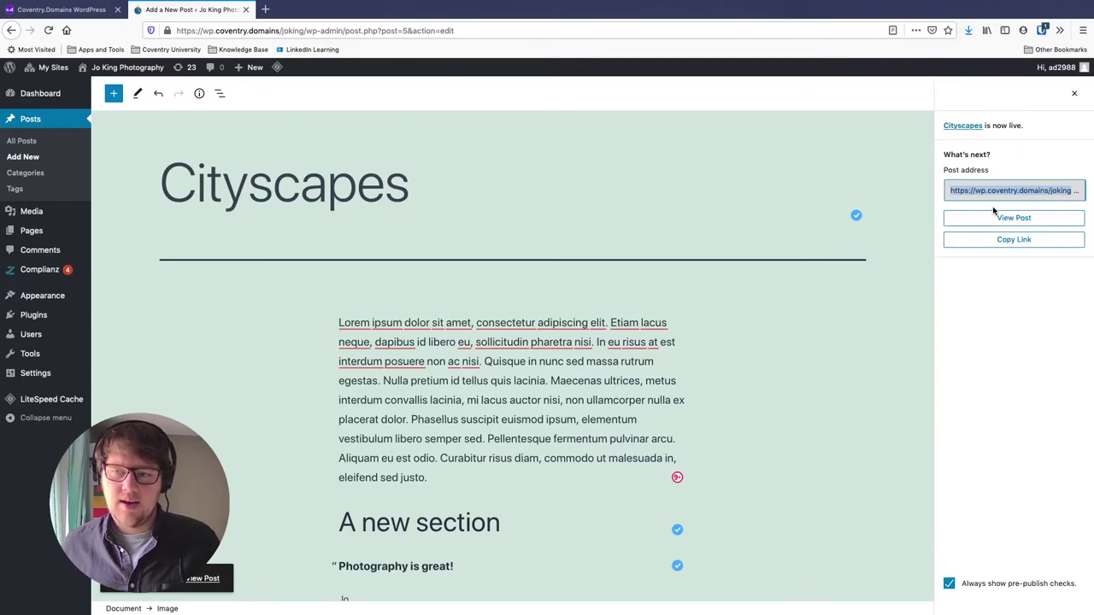
# Step: View the live Cityscapes post in a new tab, scroll through it, and return to the editor
pyautogui.click(998, 220)
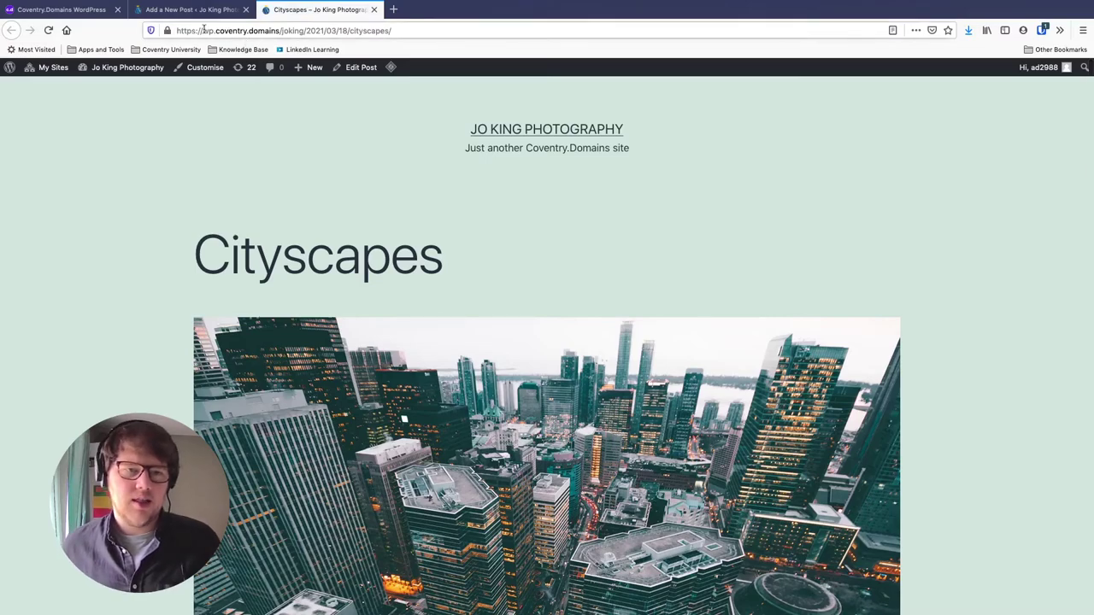
pyautogui.doubleClick(254, 31)
pyautogui.click(253, 31)
pyautogui.click(139, 281)
pyautogui.scroll(-8, 288, 274)
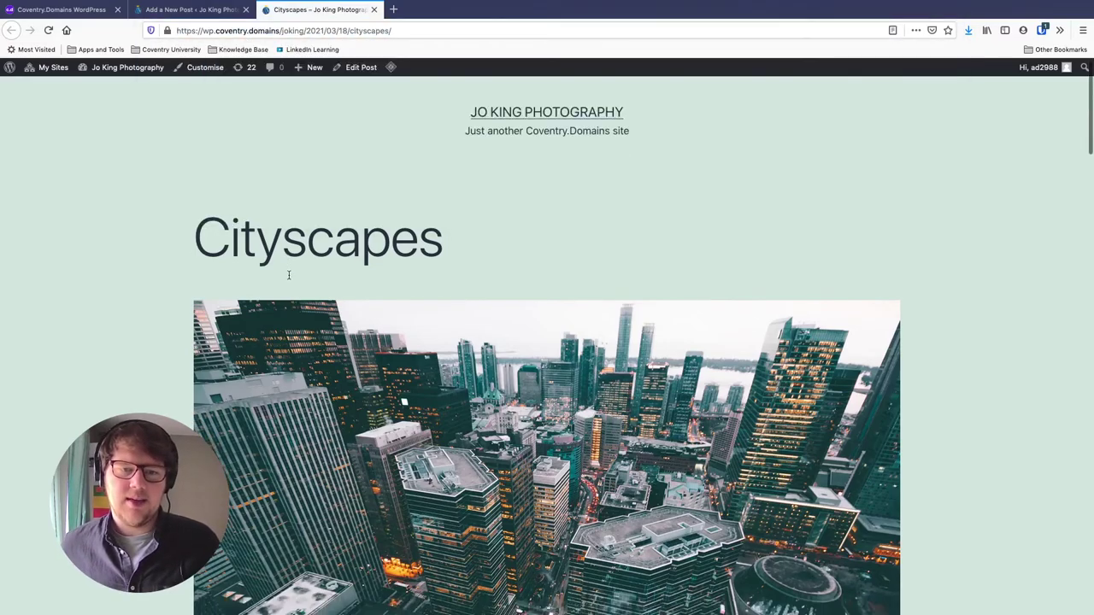
pyautogui.scroll(-15, 288, 278)
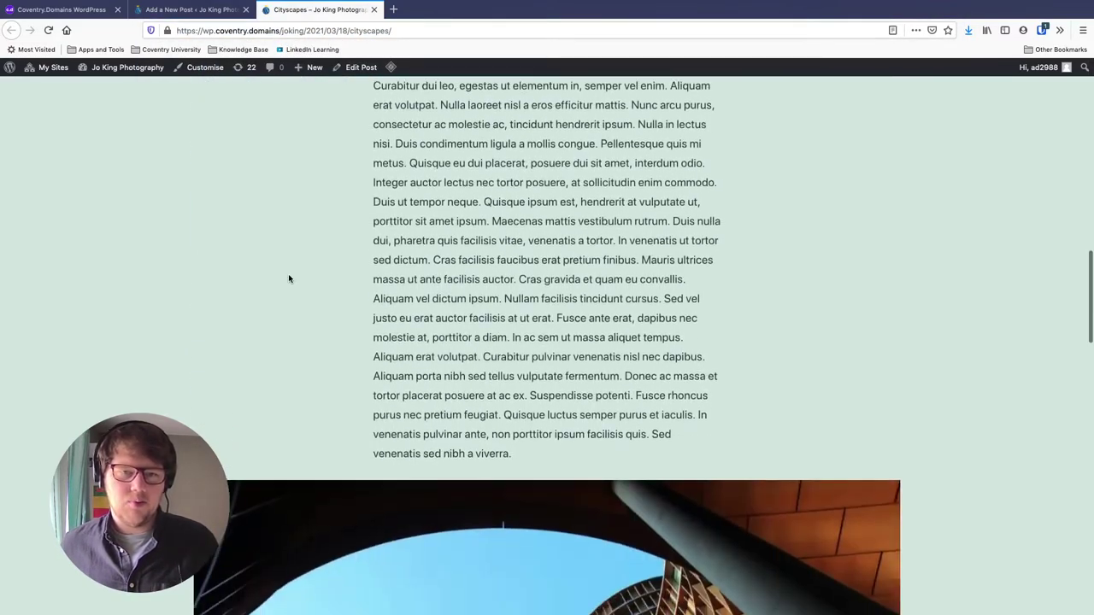
pyautogui.scroll(15, 288, 278)
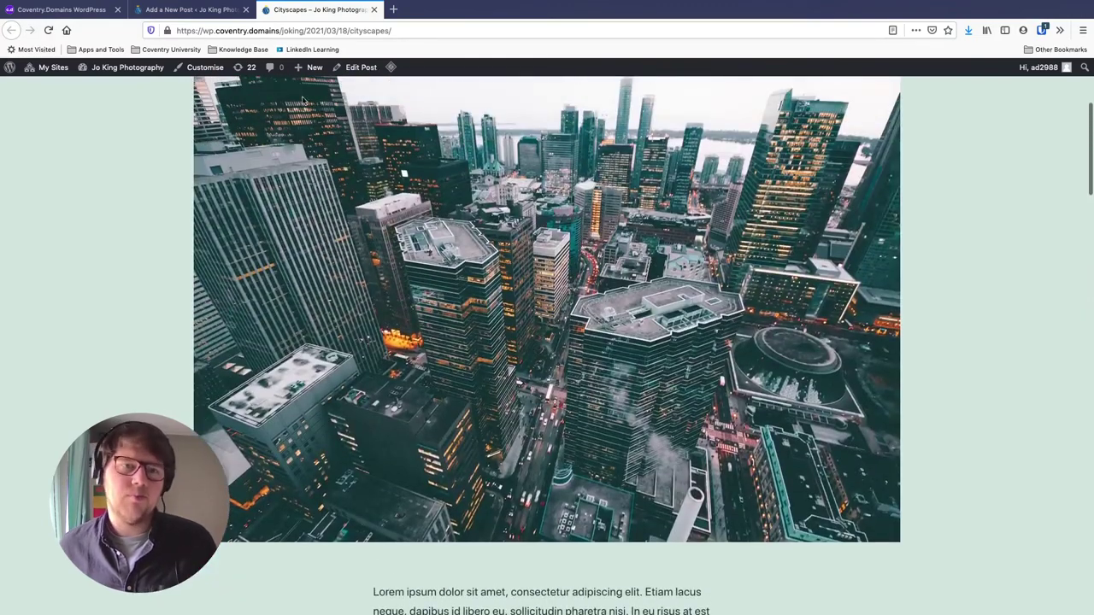
pyautogui.click(193, 9)
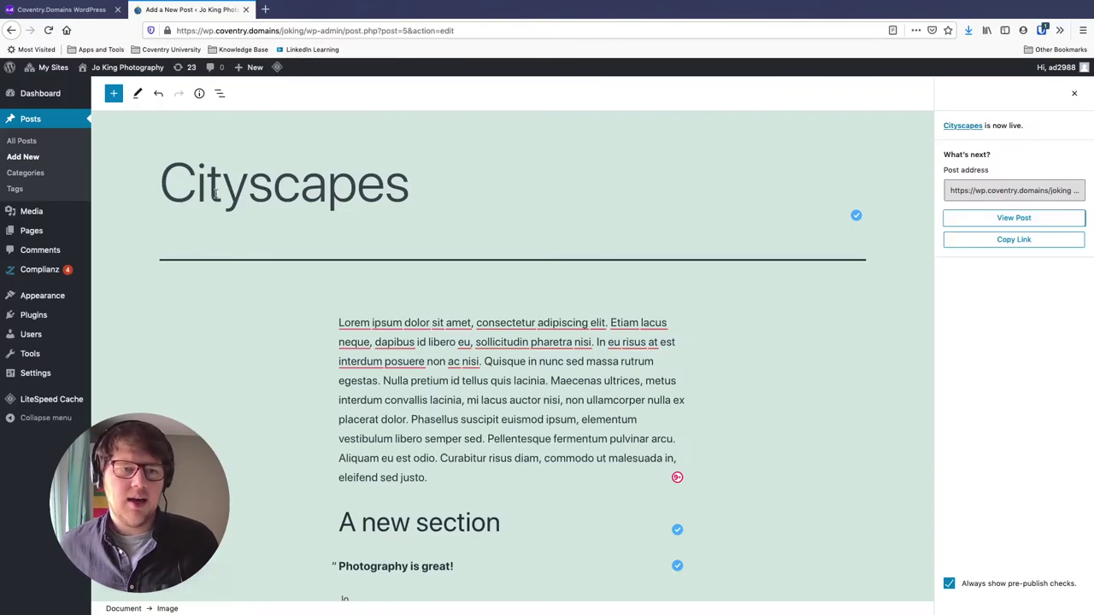
# Step: Start a new post titled 'Architecture' with pasted Lorem ipsum body text
pyautogui.click(23, 157)
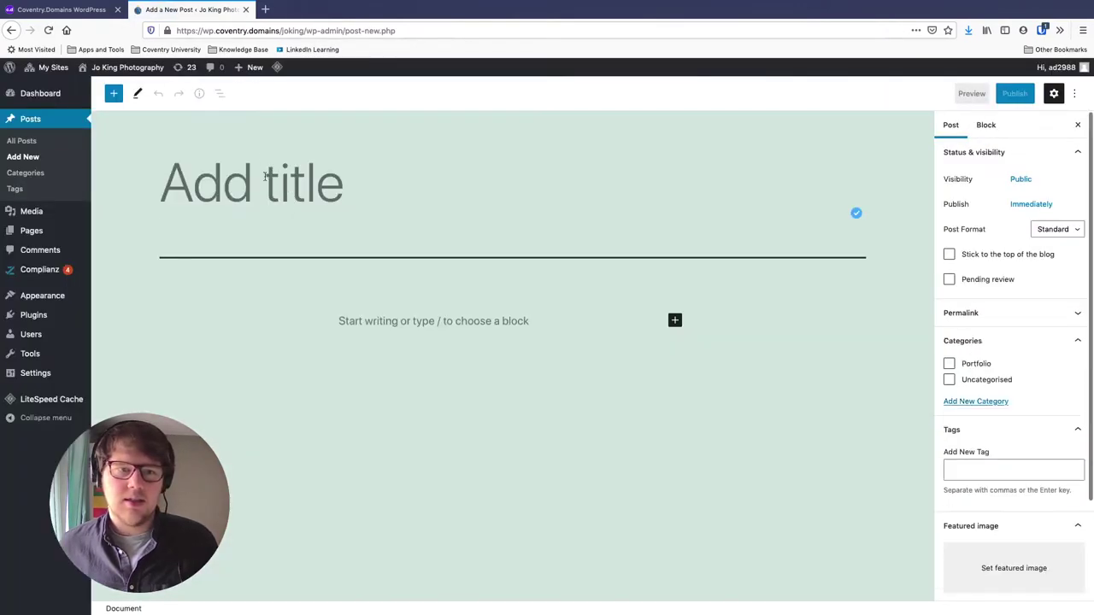
pyautogui.write('Ac')
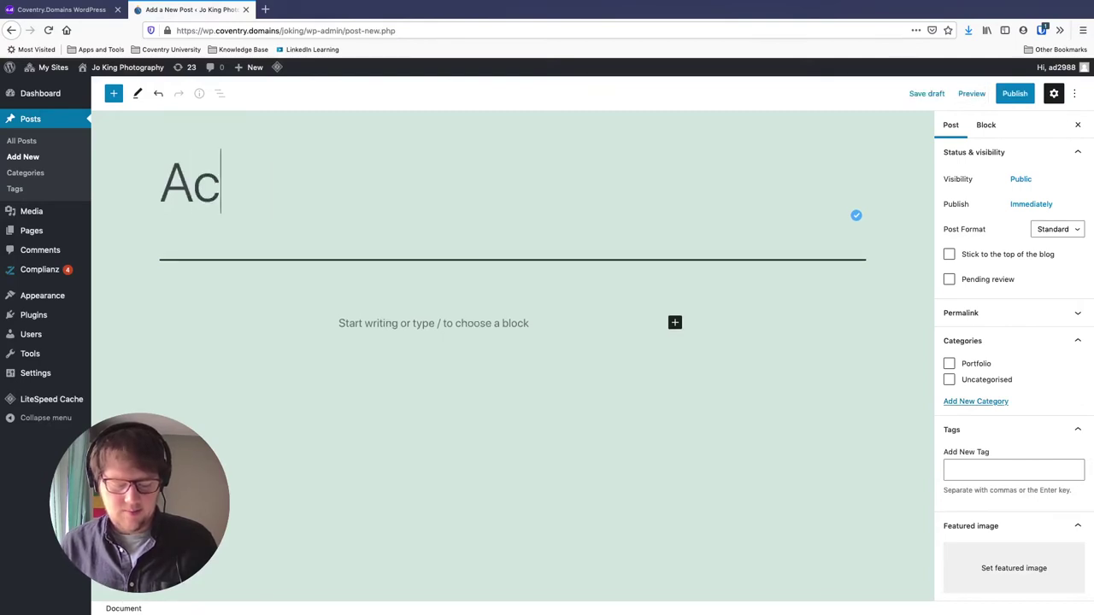
pyautogui.write('hitecture')
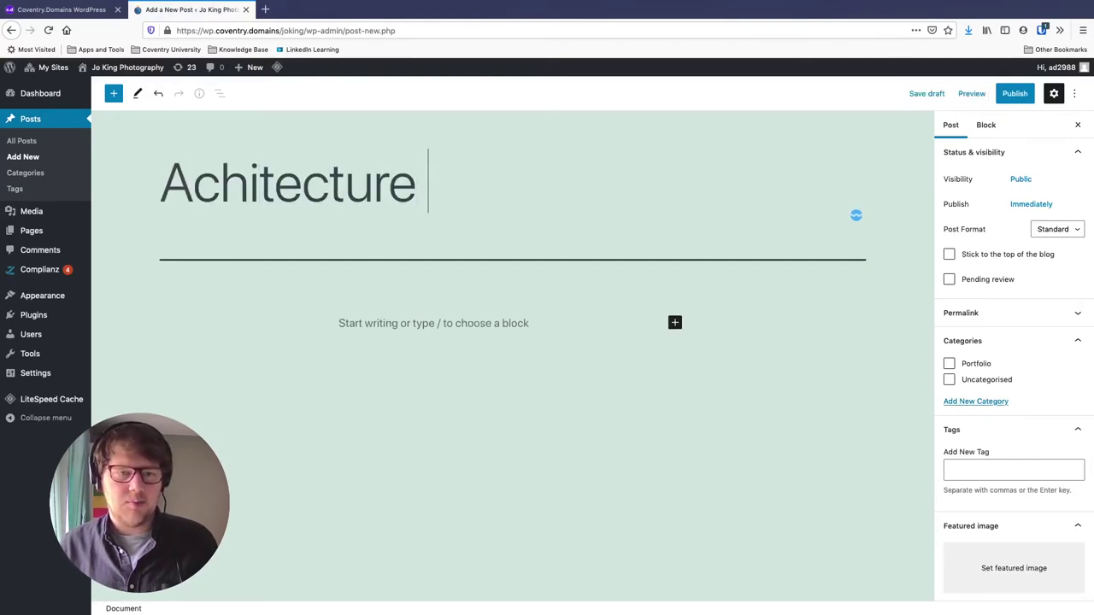
pyautogui.press('BackSpace')
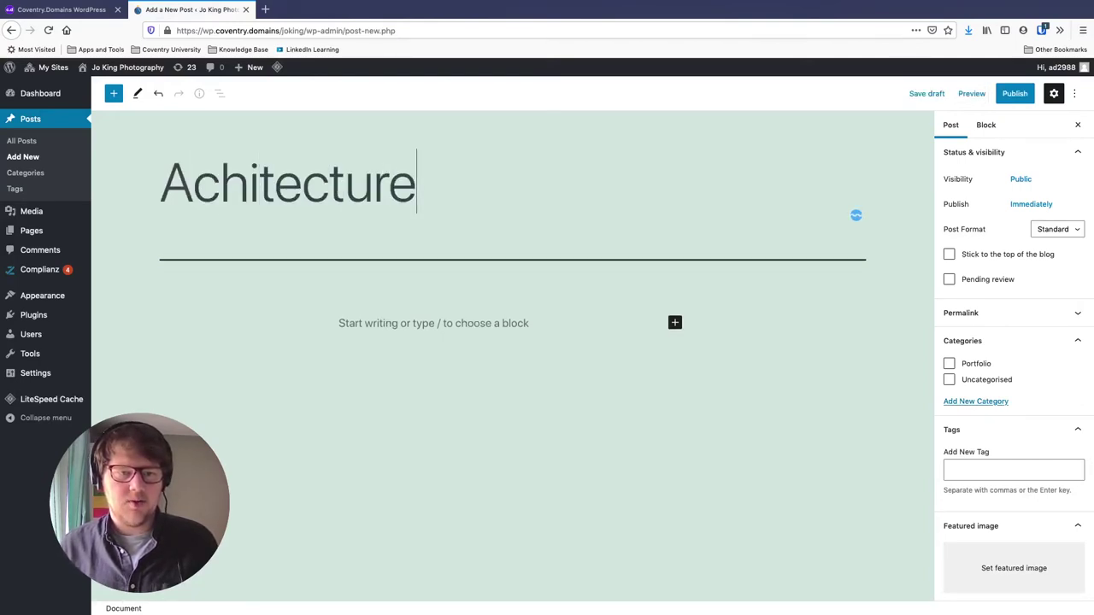
pyautogui.click(443, 328)
pyautogui.press('super+plus')
pyautogui.press('super+plus')
pyautogui.press('super+v')
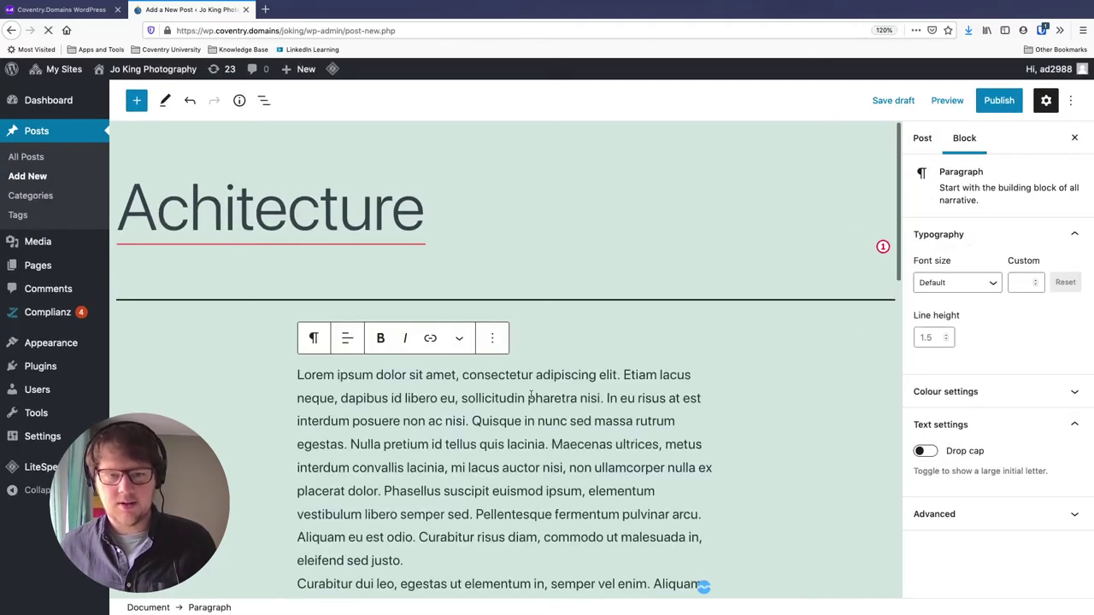
pyautogui.click(202, 195)
pyautogui.click(171, 235)
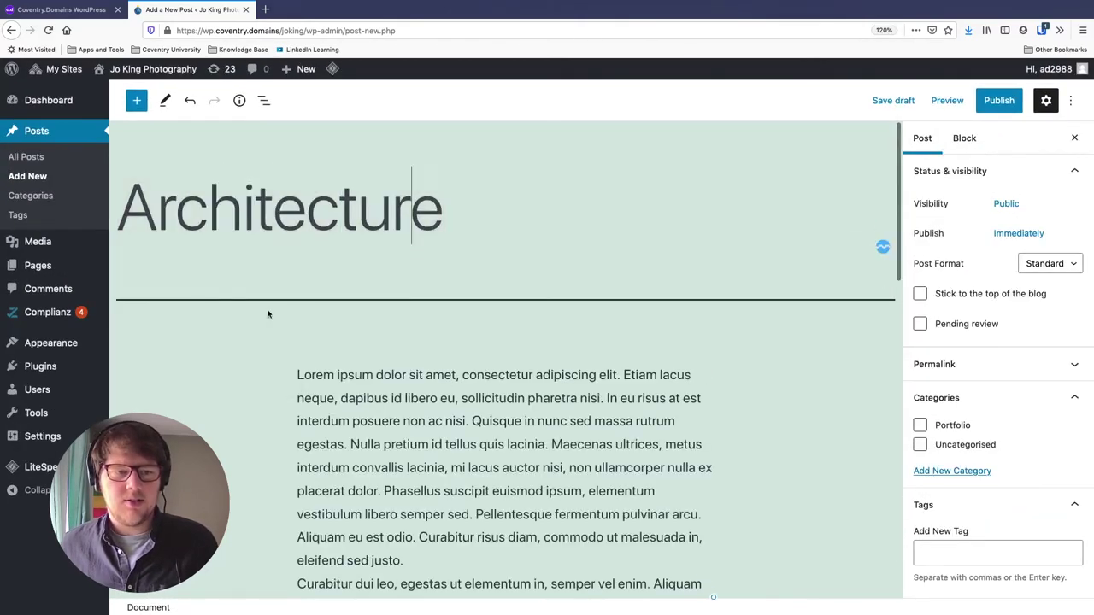
# Step: File it under Portfolio and set the curvy building photo as featured image with alt text
pyautogui.scroll(-1, 927, 466)
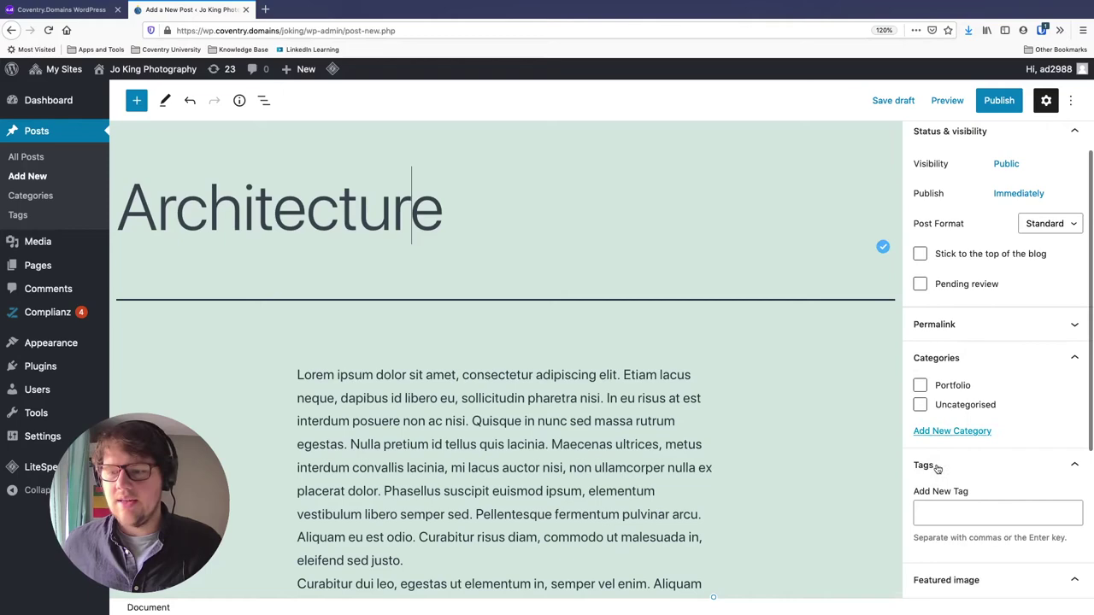
pyautogui.click(919, 383)
pyautogui.scroll(-4, 925, 404)
pyautogui.click(966, 459)
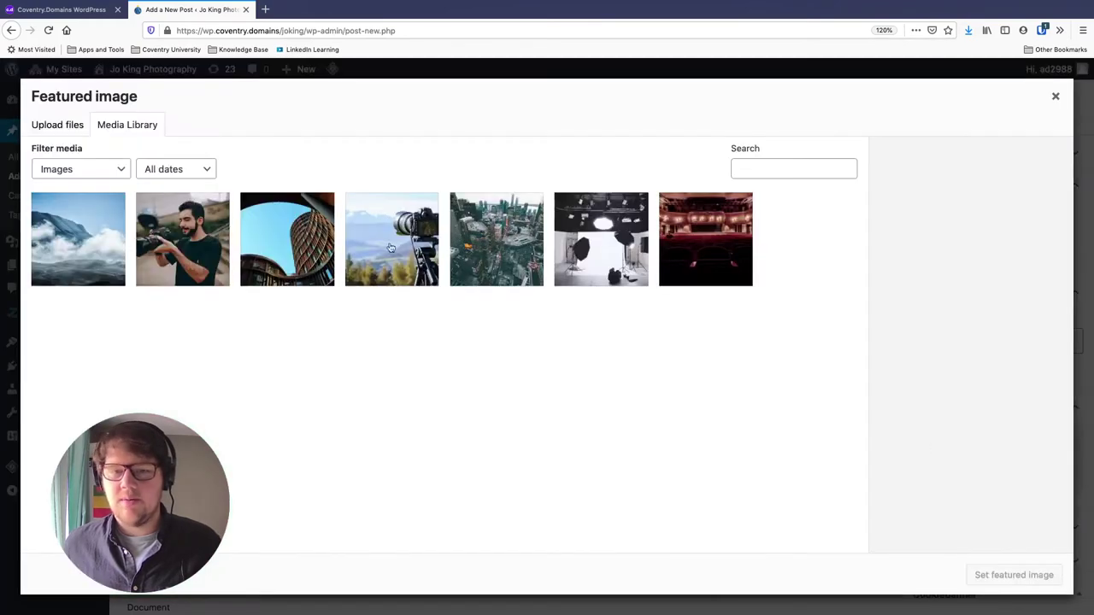
pyautogui.click(283, 247)
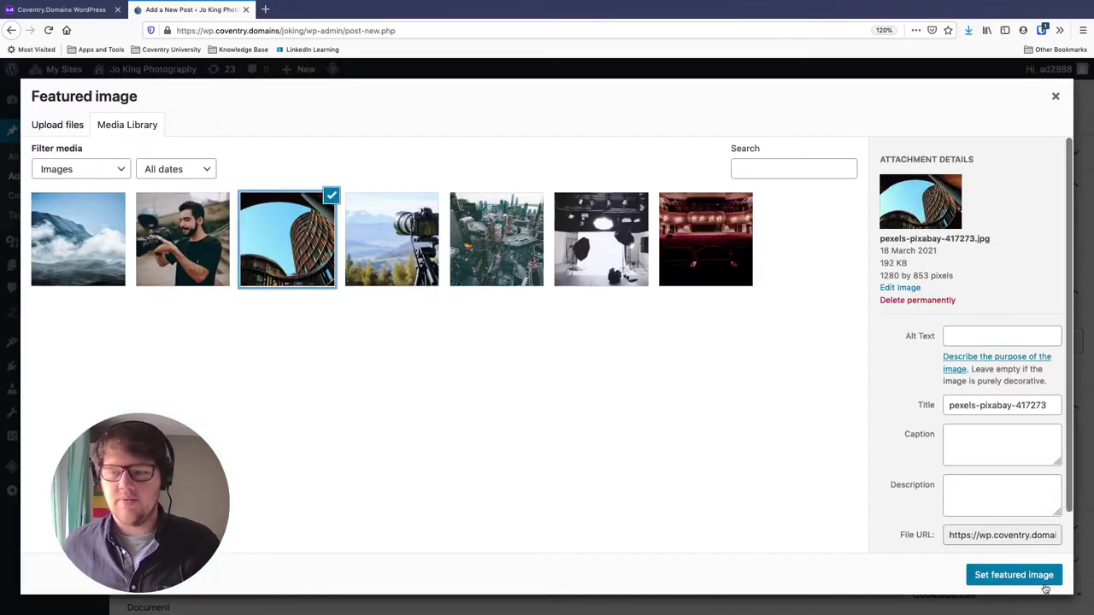
pyautogui.click(981, 335)
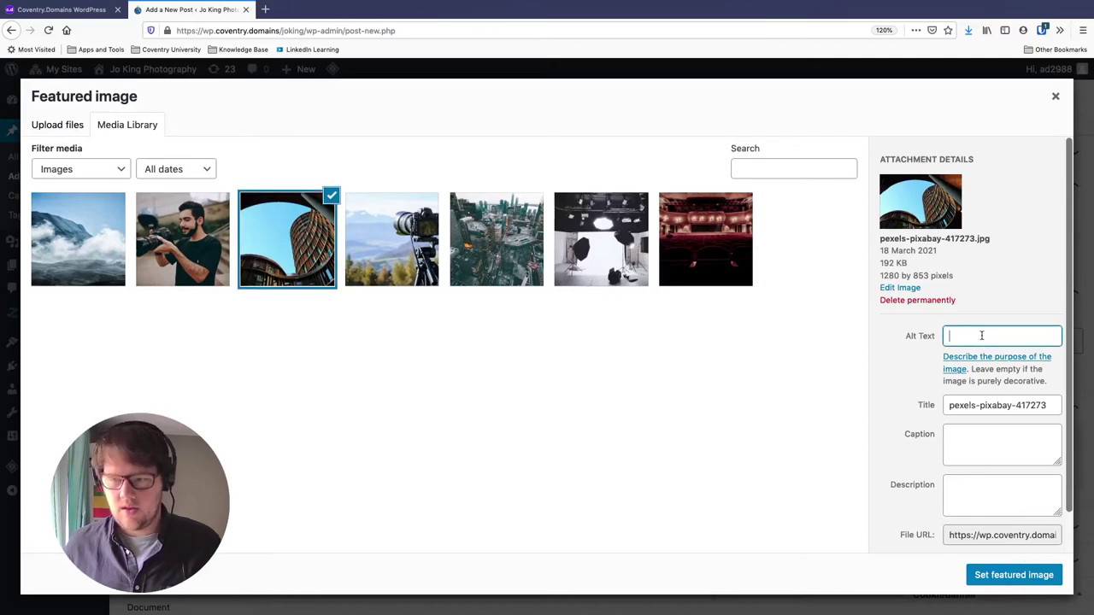
pyautogui.write('Curvy buildings')
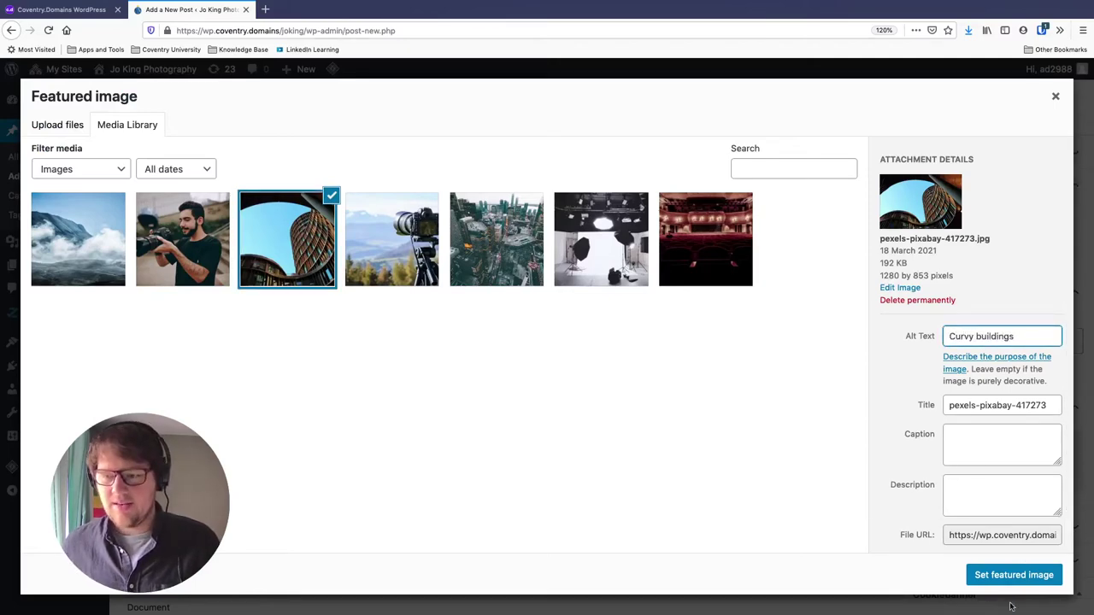
pyautogui.click(1014, 574)
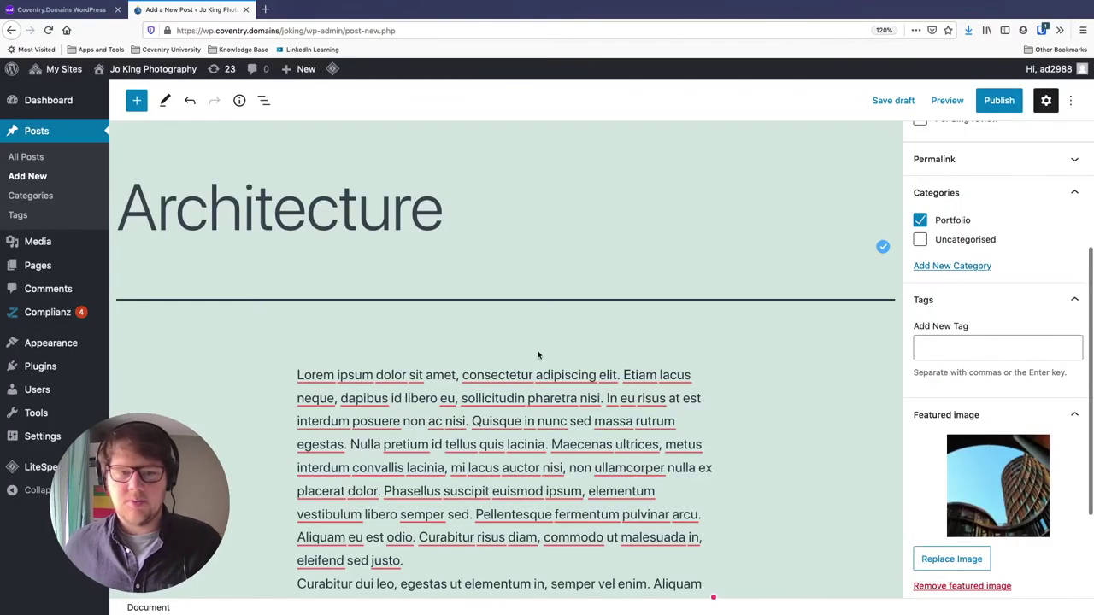
# Step: Publish the Architecture post and start another blank post
pyautogui.click(999, 100)
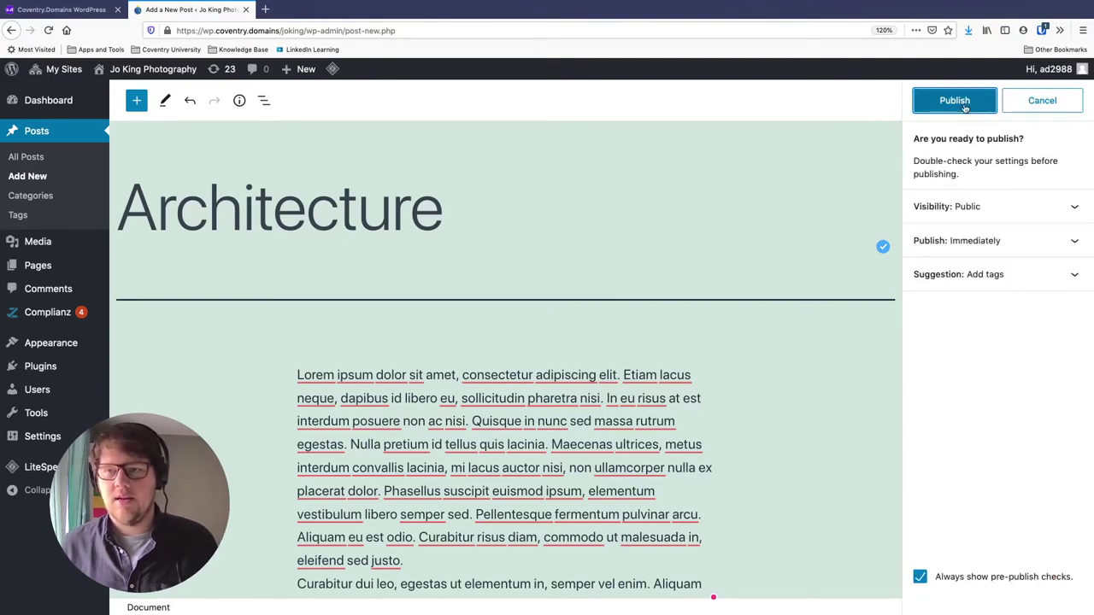
pyautogui.click(964, 105)
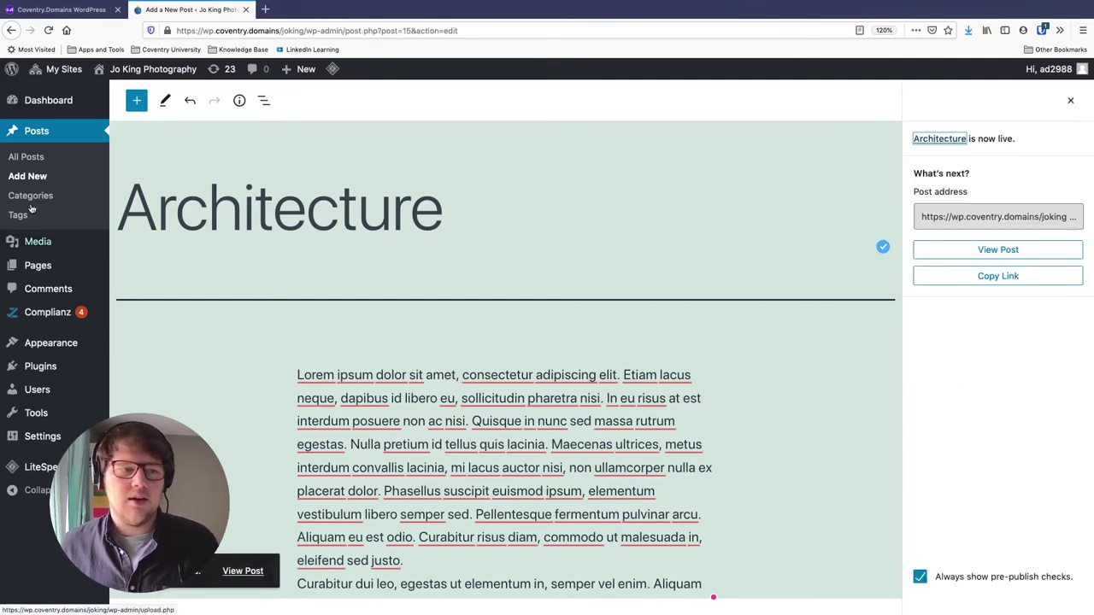
pyautogui.click(33, 177)
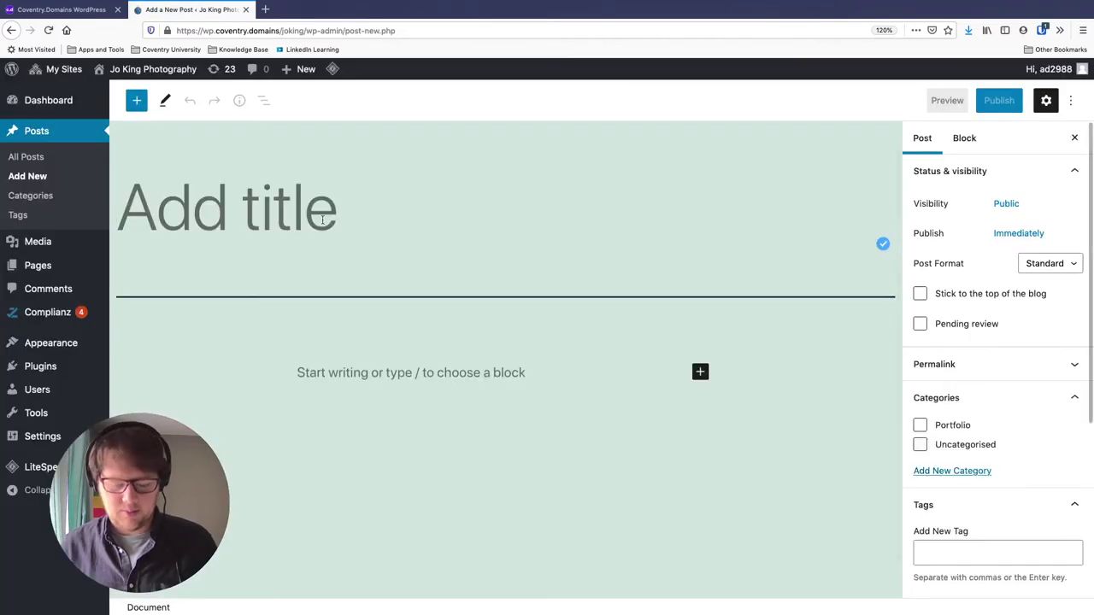
# Step: Title the post 'Landscapes' and paste the Lorem ipsum body text
pyautogui.write('Landc')
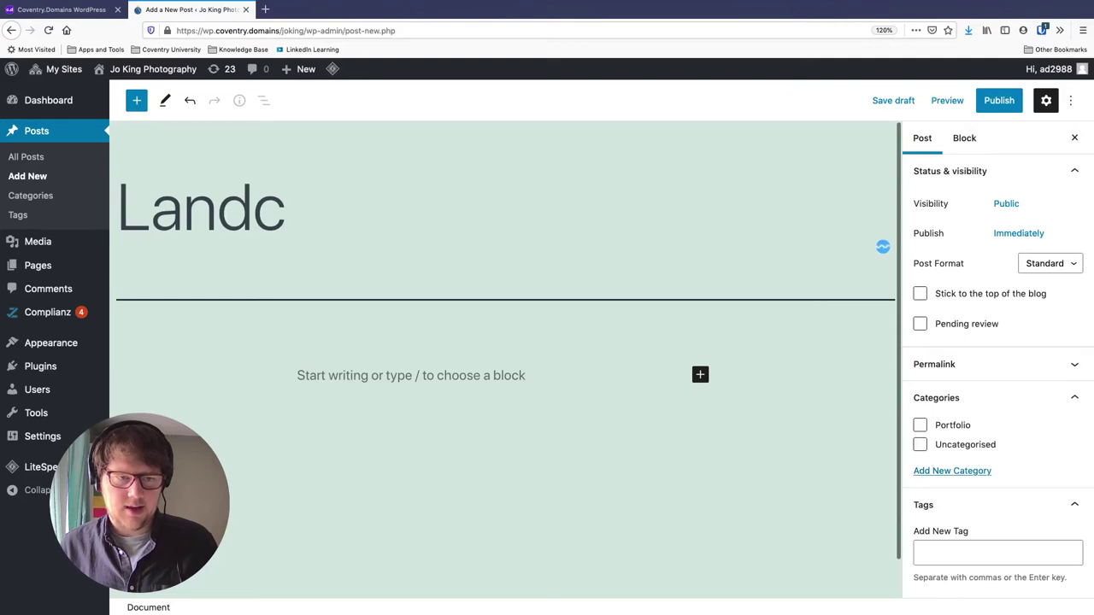
pyautogui.press('BackSpace')
pyautogui.write('scapes')
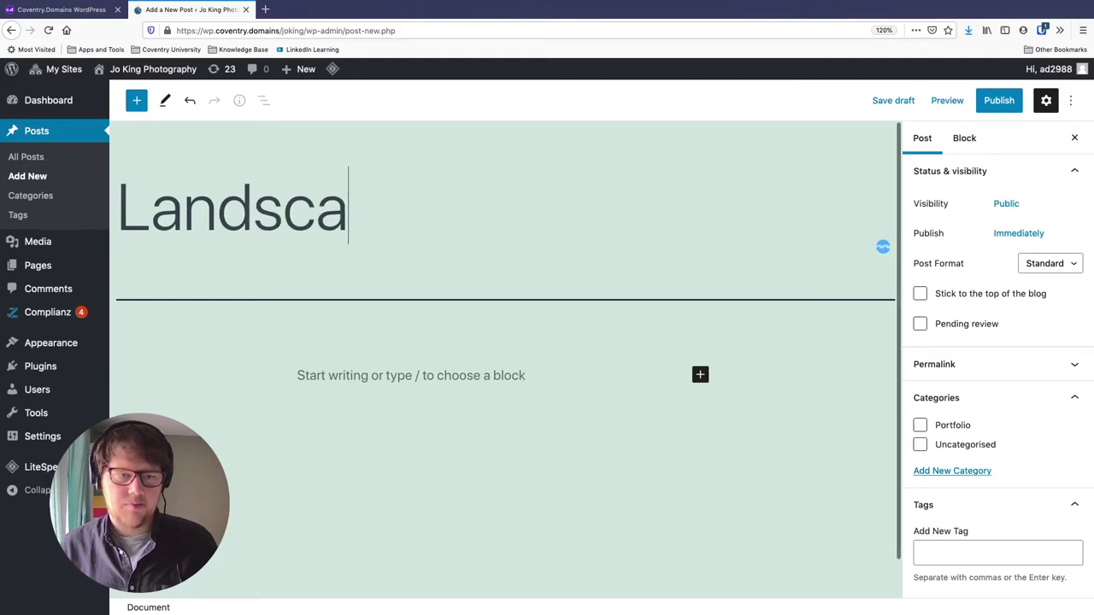
pyautogui.click(338, 380)
pyautogui.hotkey('ctrl', 'v')
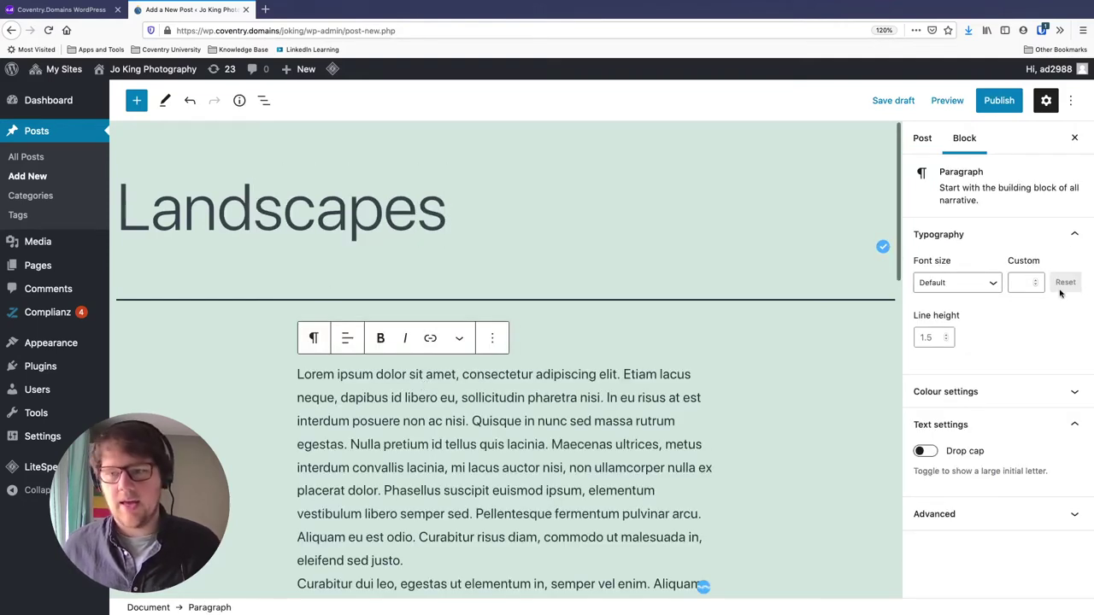
# Step: Set the cloudy mountain photo as the post's featured image
pyautogui.click(922, 137)
pyautogui.scroll(-3, 950, 533)
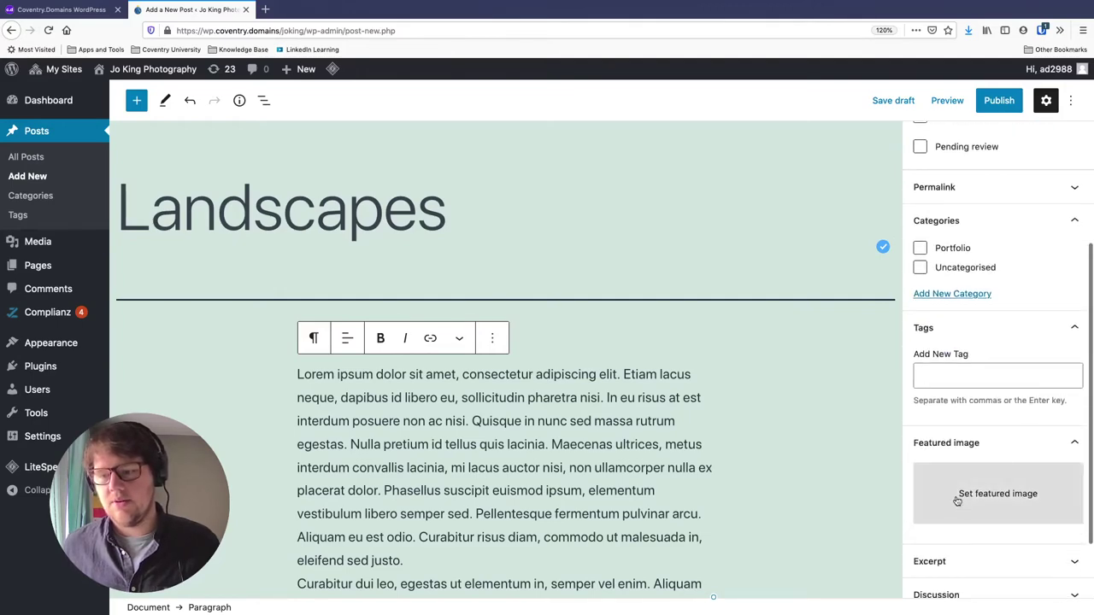
pyautogui.click(960, 493)
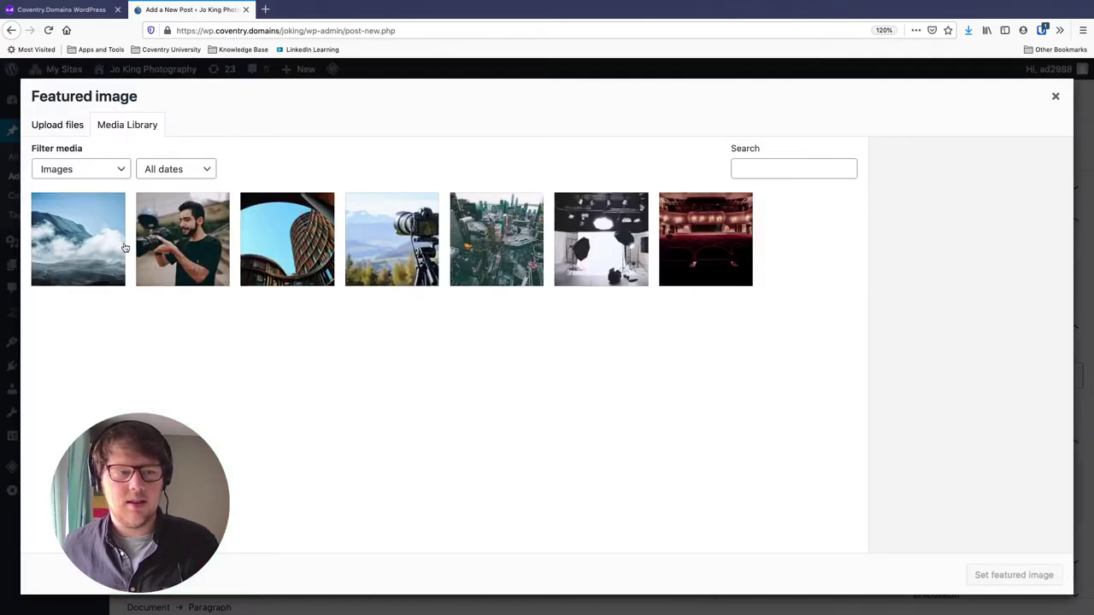
pyautogui.click(124, 247)
pyautogui.click(1014, 575)
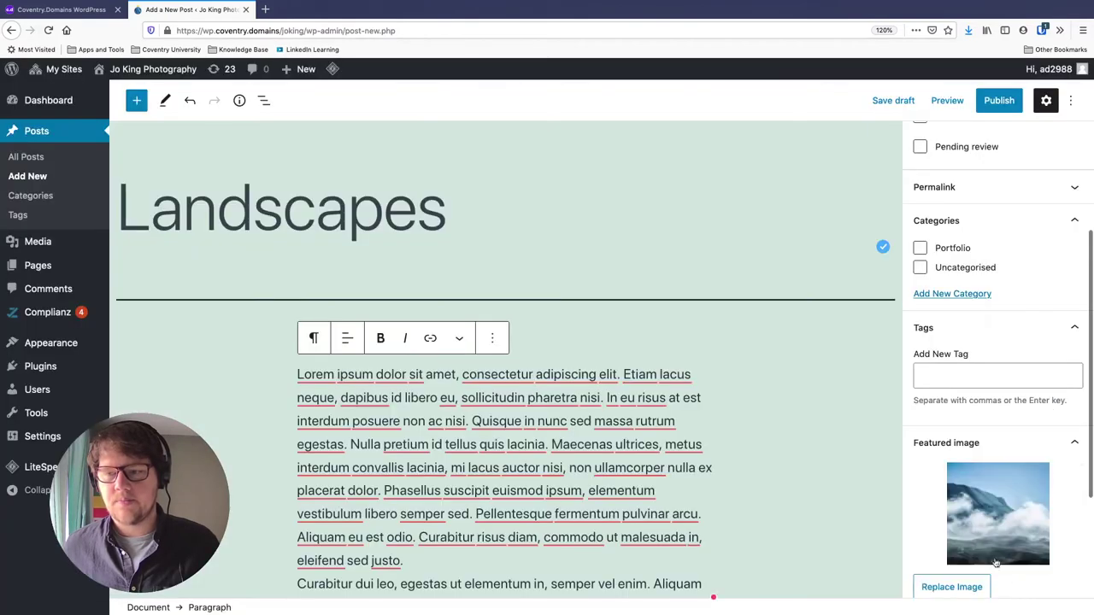
# Step: Publish the Landscapes post
pyautogui.scroll(5, 983, 257)
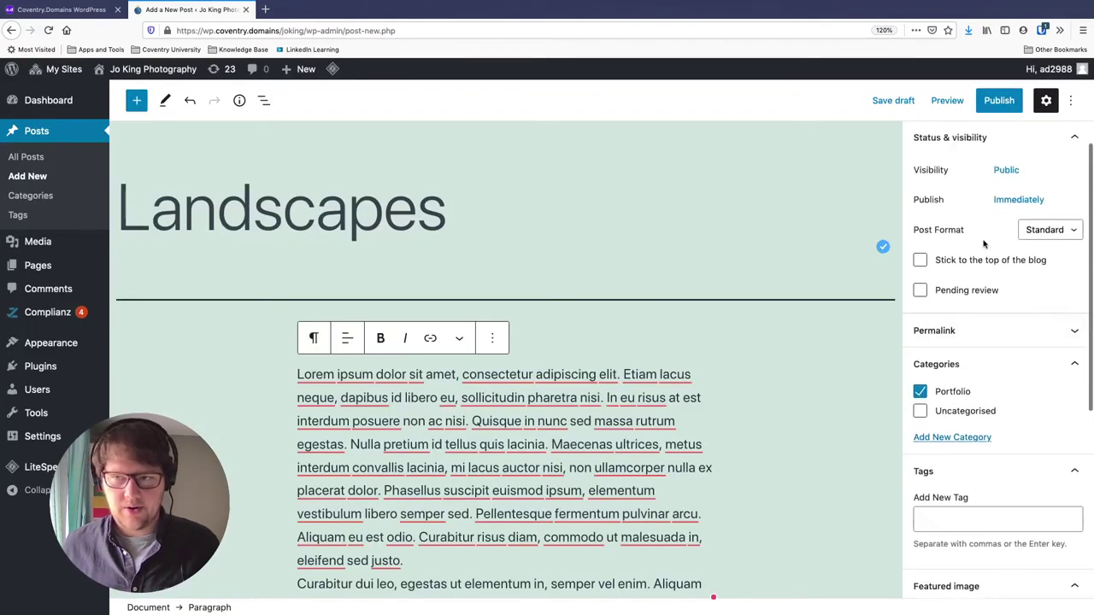
pyautogui.click(998, 100)
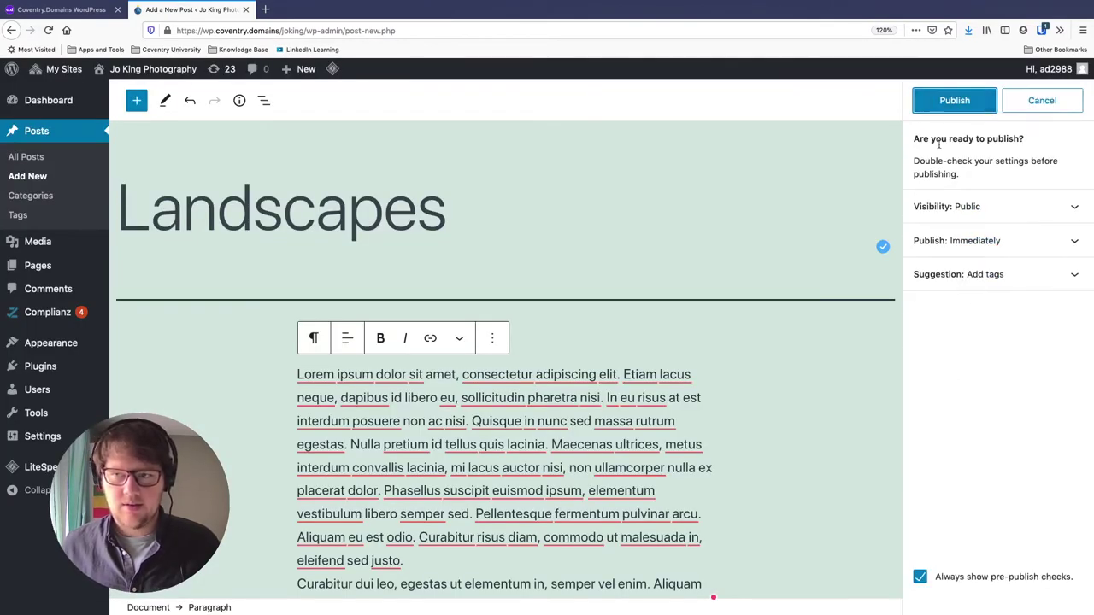
pyautogui.click(953, 102)
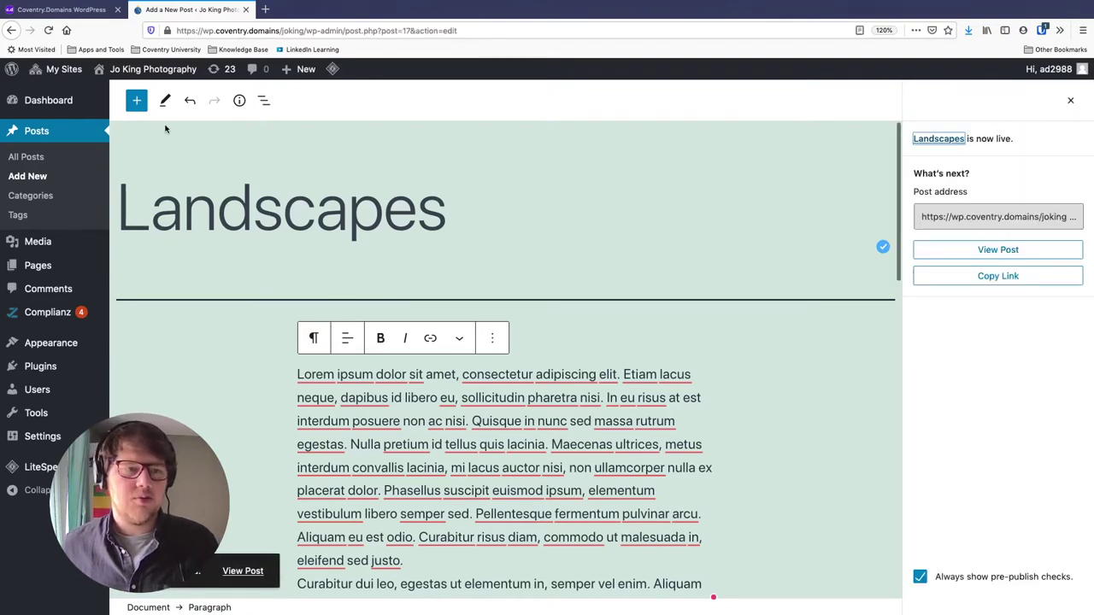
pyautogui.moveTo(132, 70)
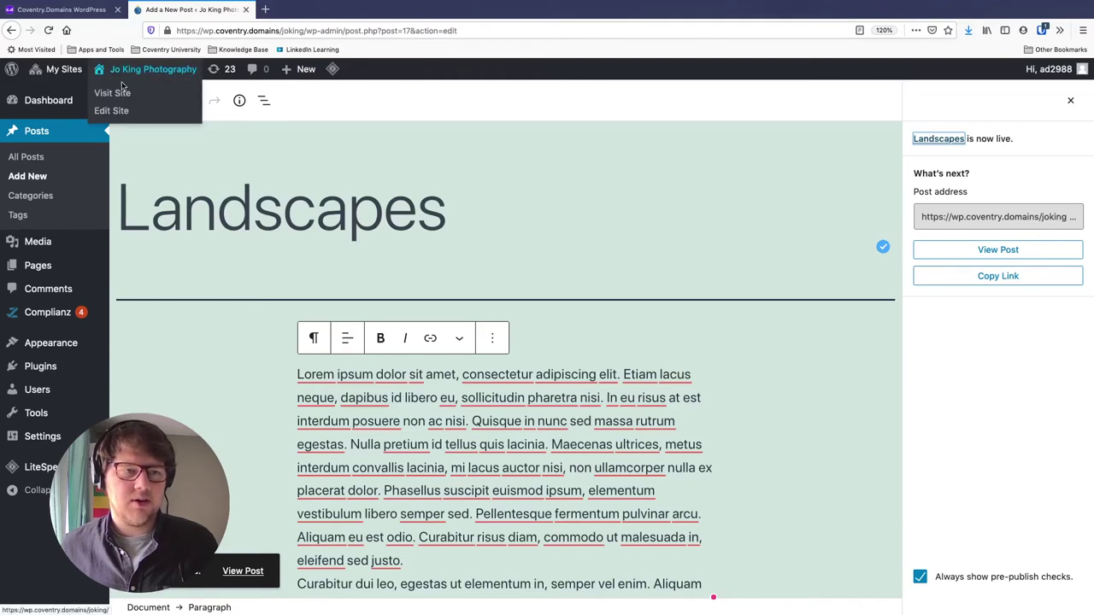
# Step: Visit the live site in a new tab and scroll through the Landscapes, Architecture and Cityscapes posts
pyautogui.click(114, 94)
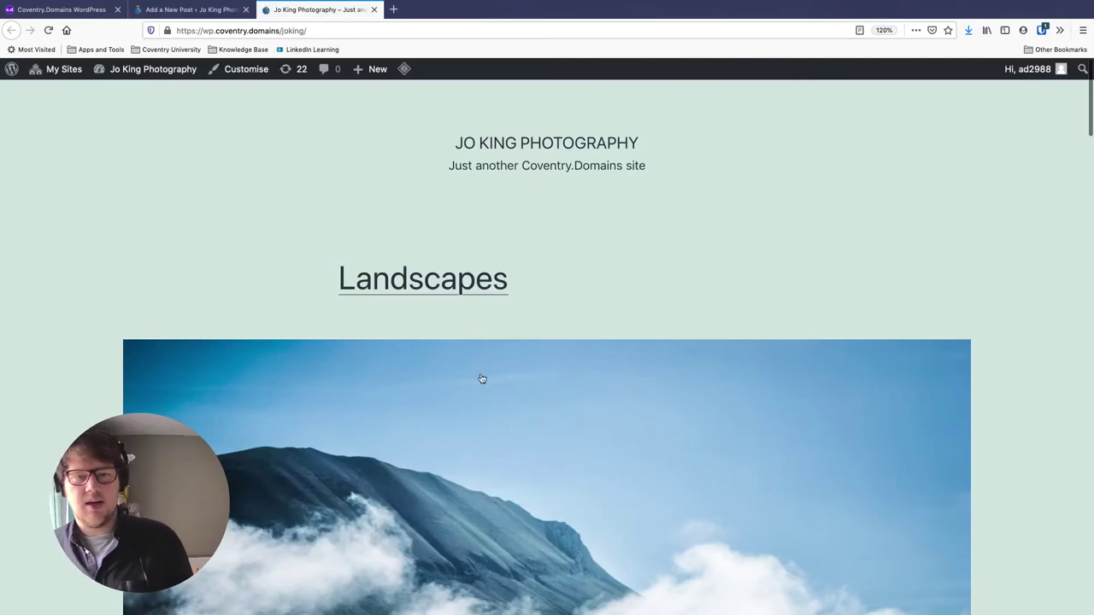
pyautogui.scroll(-5, 481, 378)
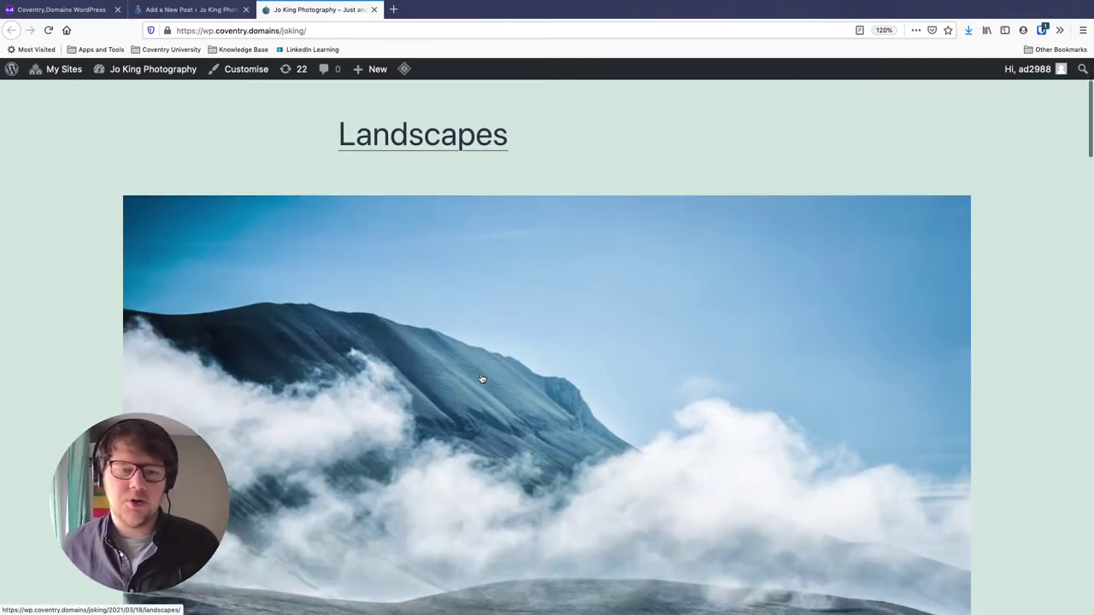
pyautogui.scroll(-7, 481, 379)
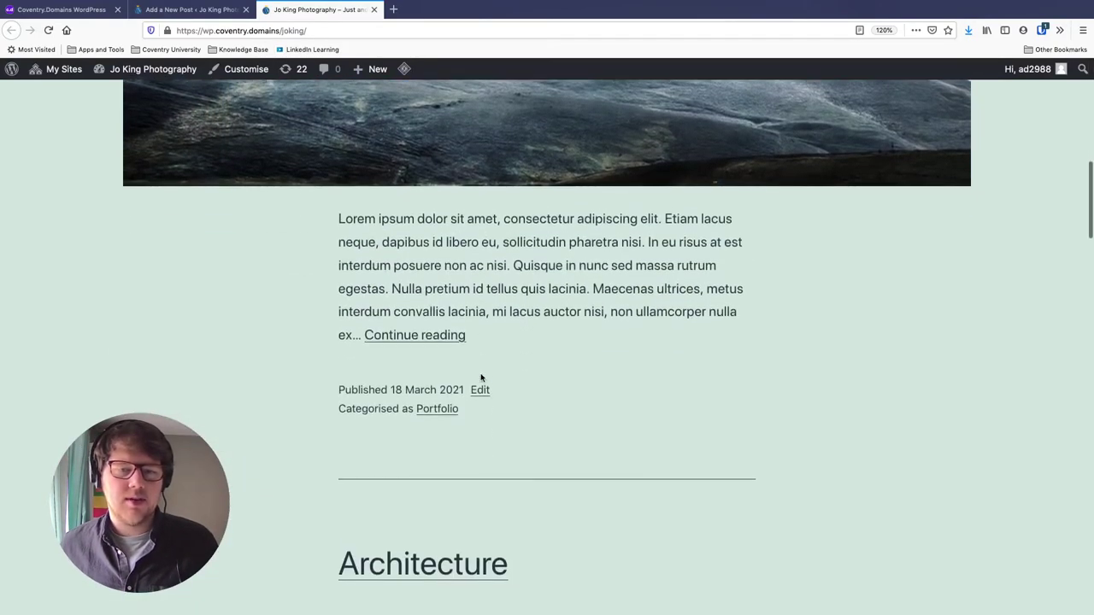
pyautogui.scroll(-13, 481, 379)
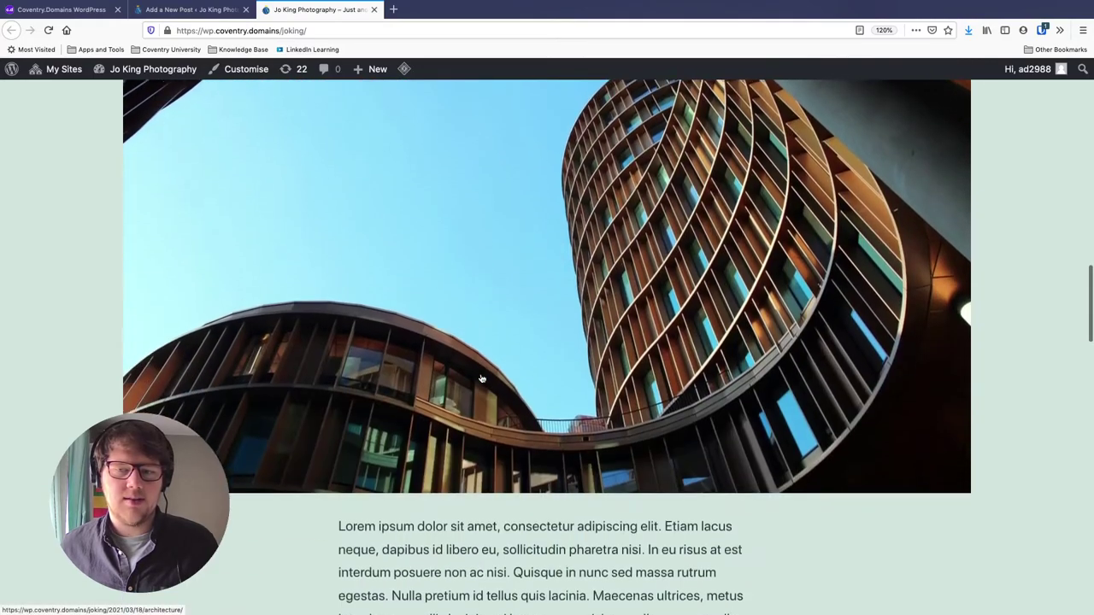
pyautogui.scroll(-1, 481, 379)
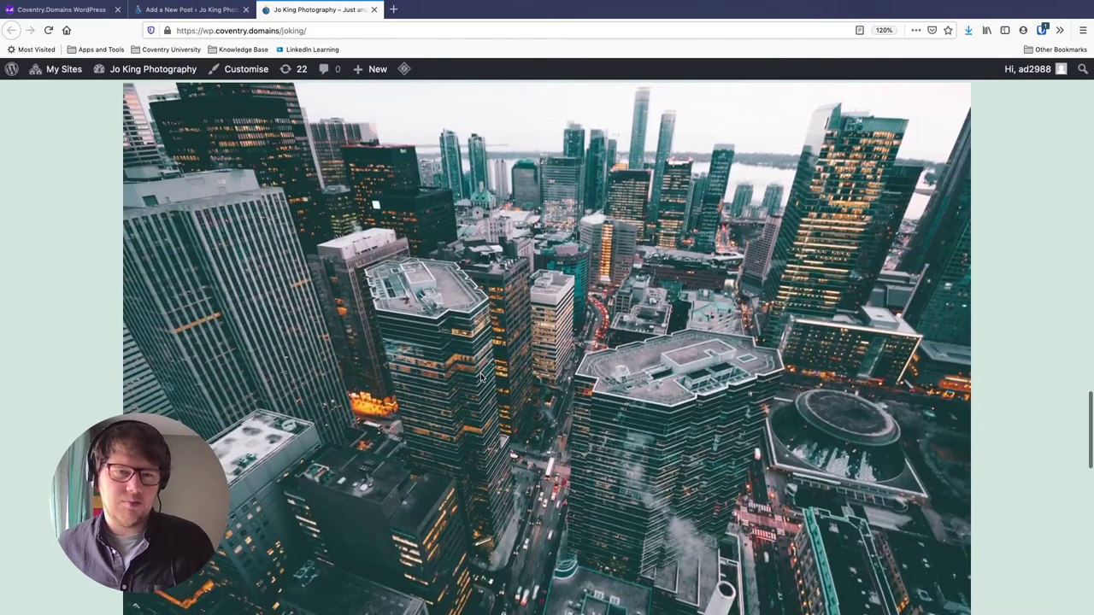
pyautogui.scroll(2, 481, 379)
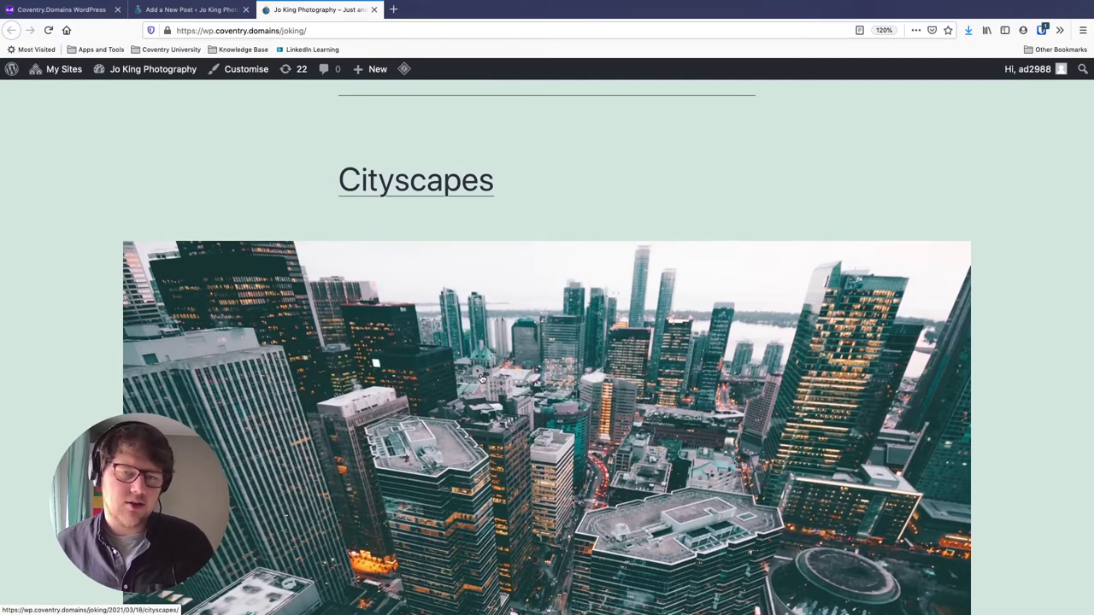
pyautogui.scroll(1, 481, 379)
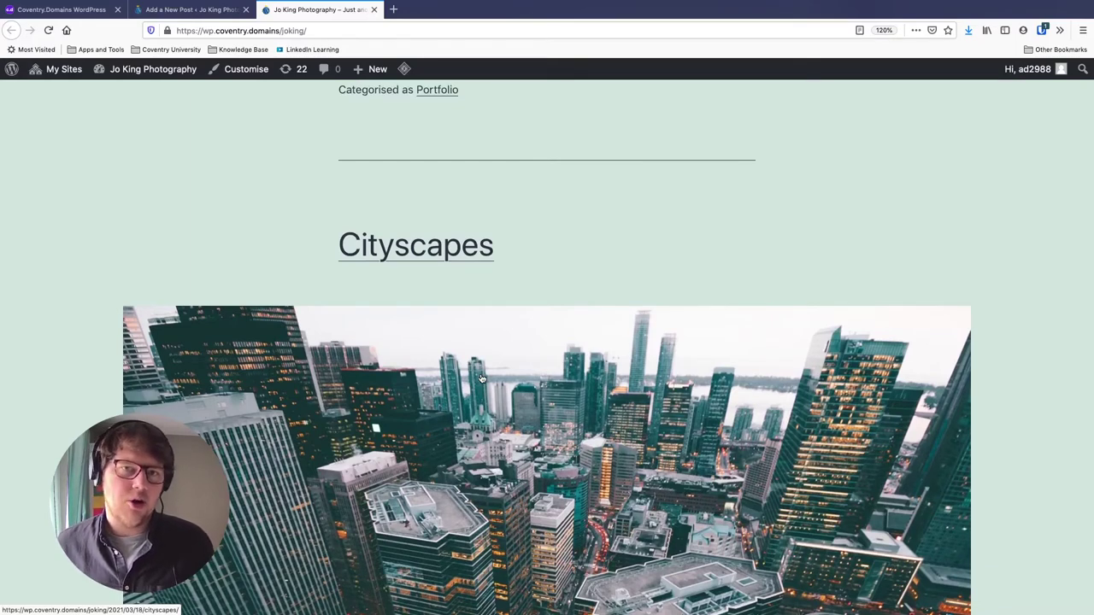
pyautogui.scroll(15, 513, 346)
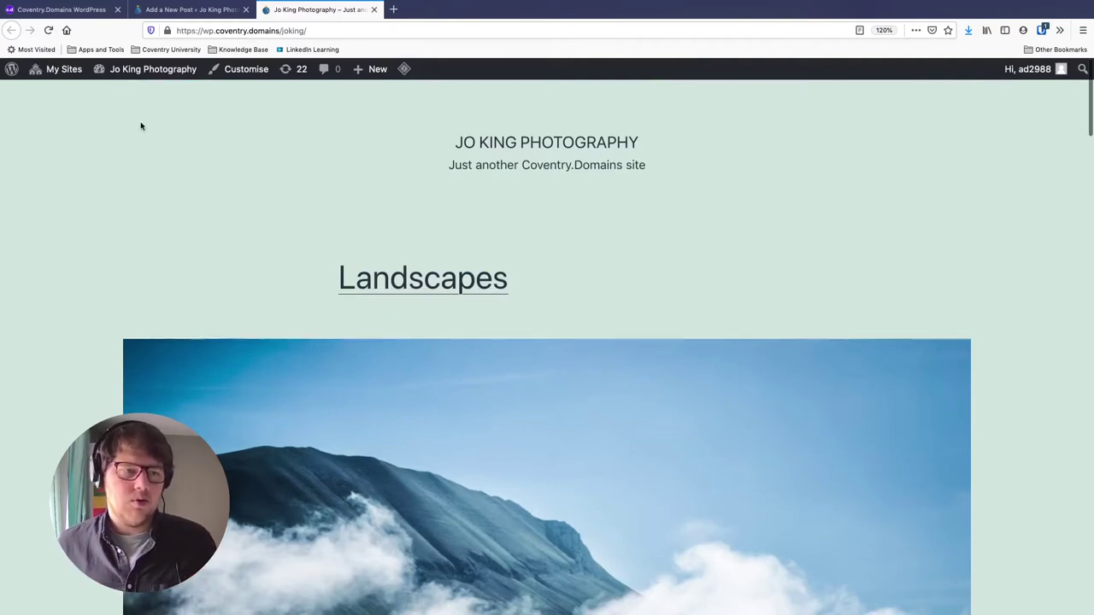
# Step: Return to the Dashboard and bin the Sample Page from All Pages
pyautogui.moveTo(100, 80)
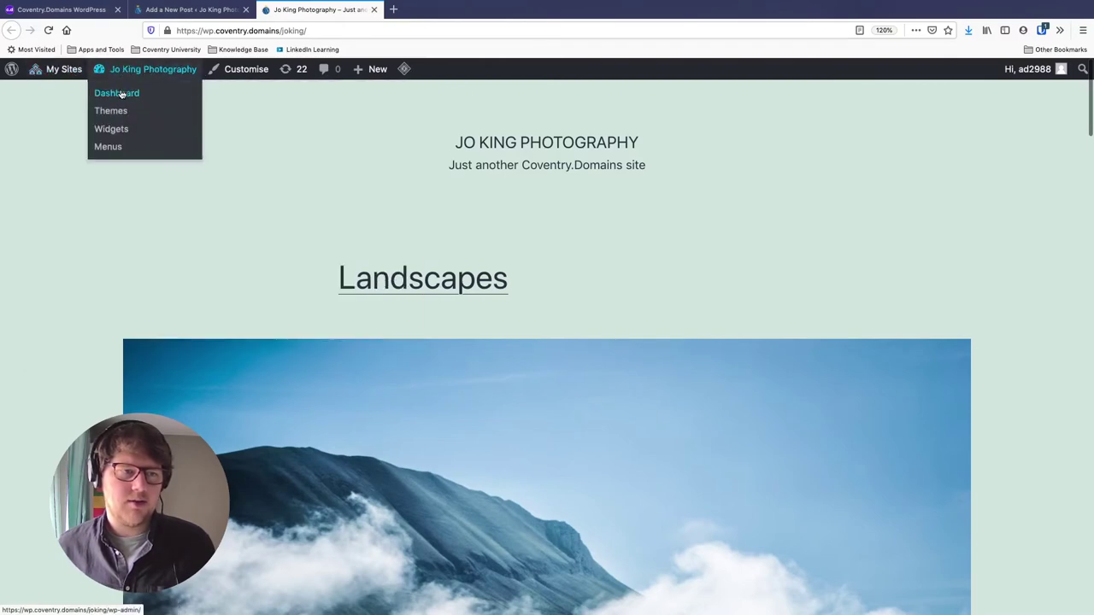
pyautogui.click(117, 92)
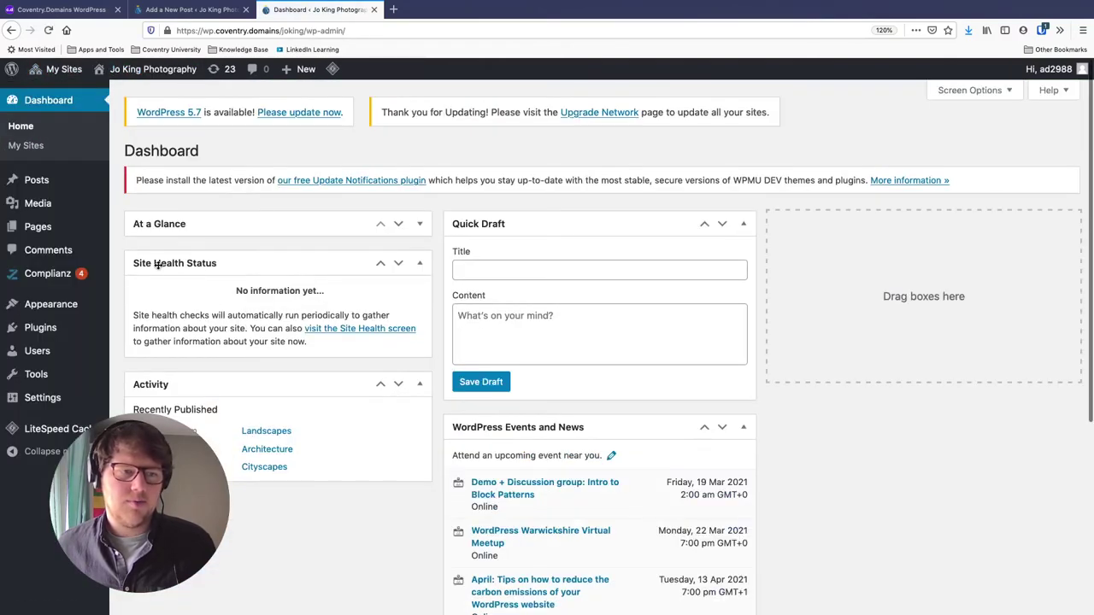
pyautogui.moveTo(44, 232)
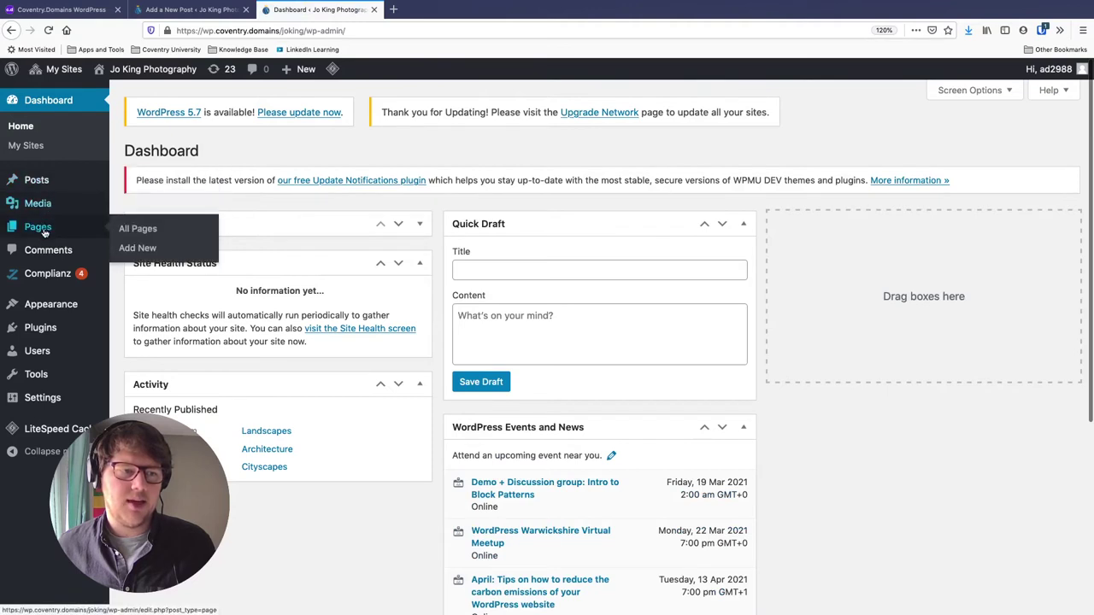
pyautogui.click(132, 229)
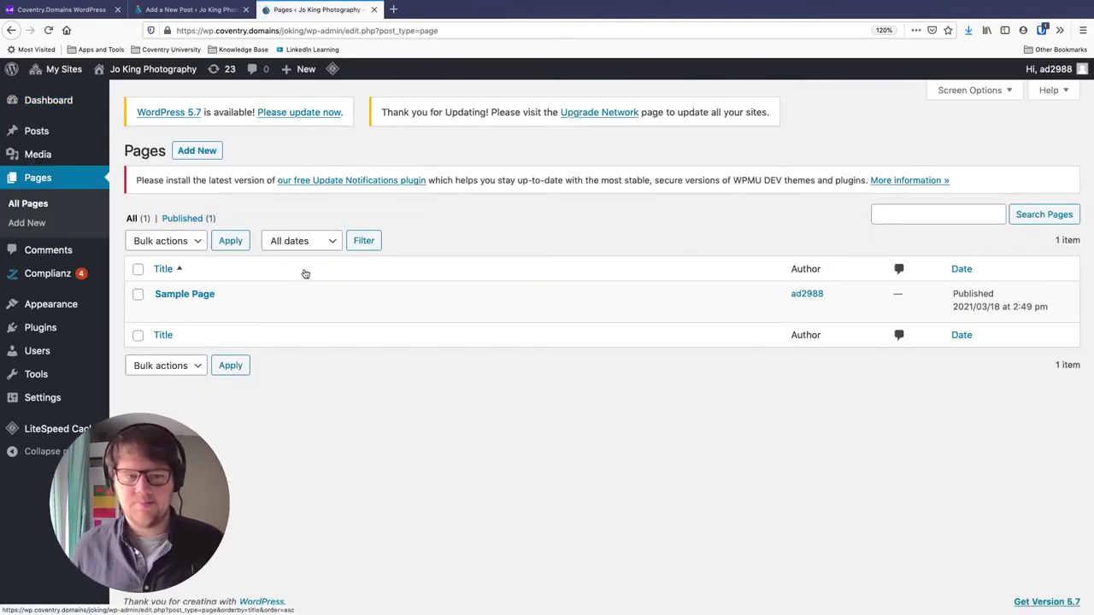
pyautogui.moveTo(236, 315)
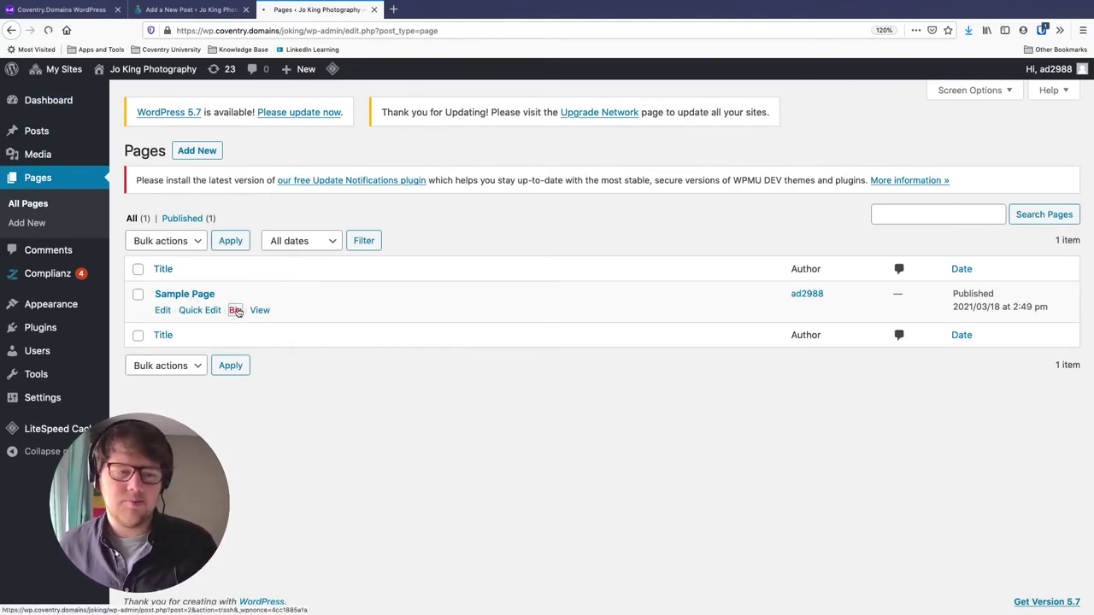
pyautogui.click(235, 311)
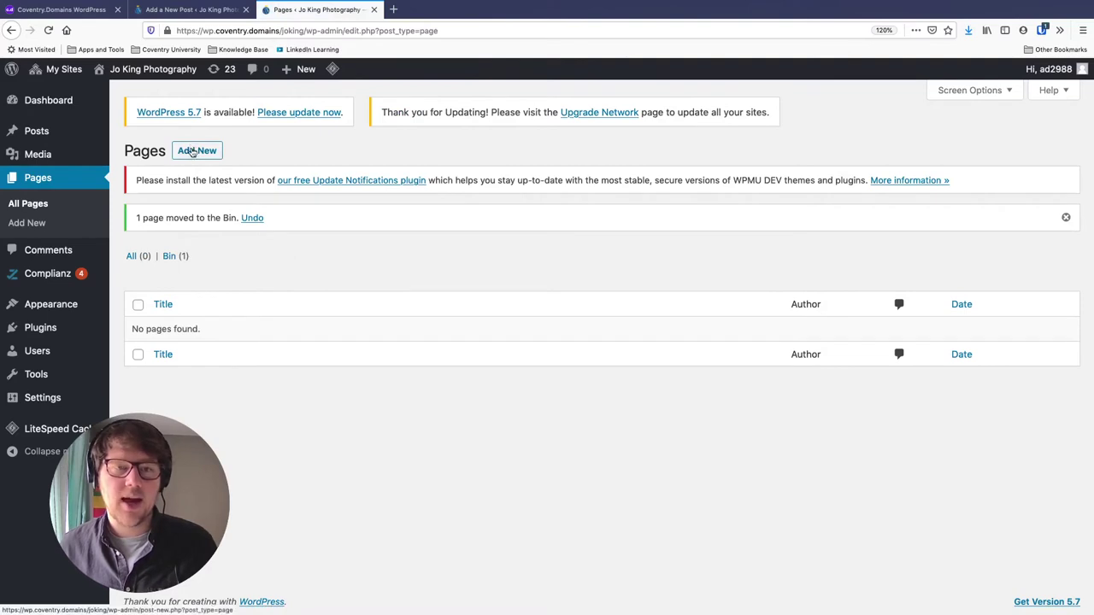
# Step: Create a new page titled 'Home' and insert a Cover block
pyautogui.click(195, 154)
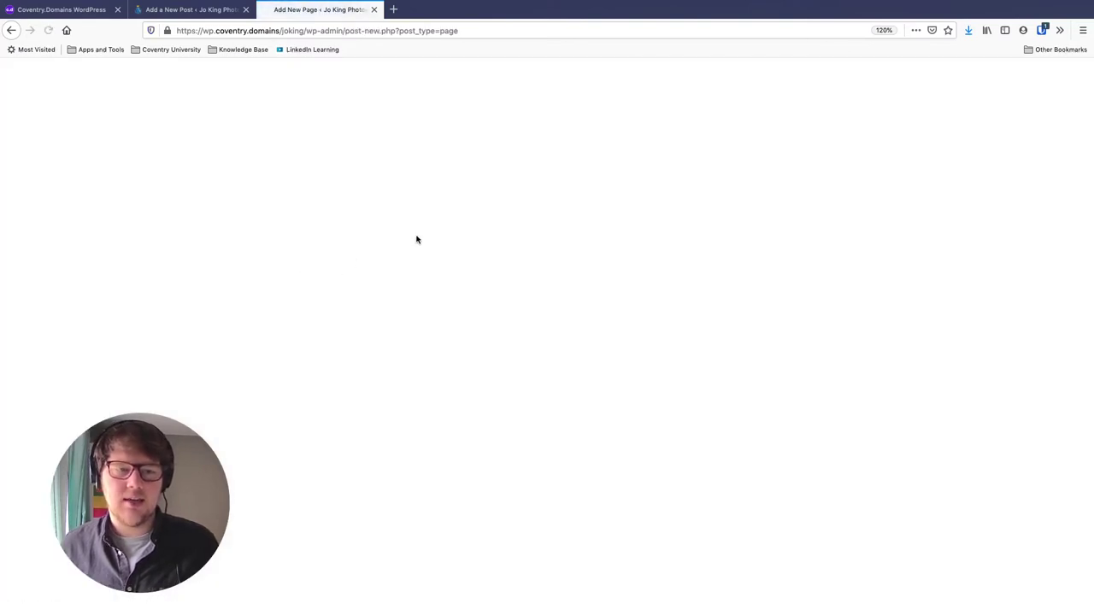
pyautogui.write('Home')
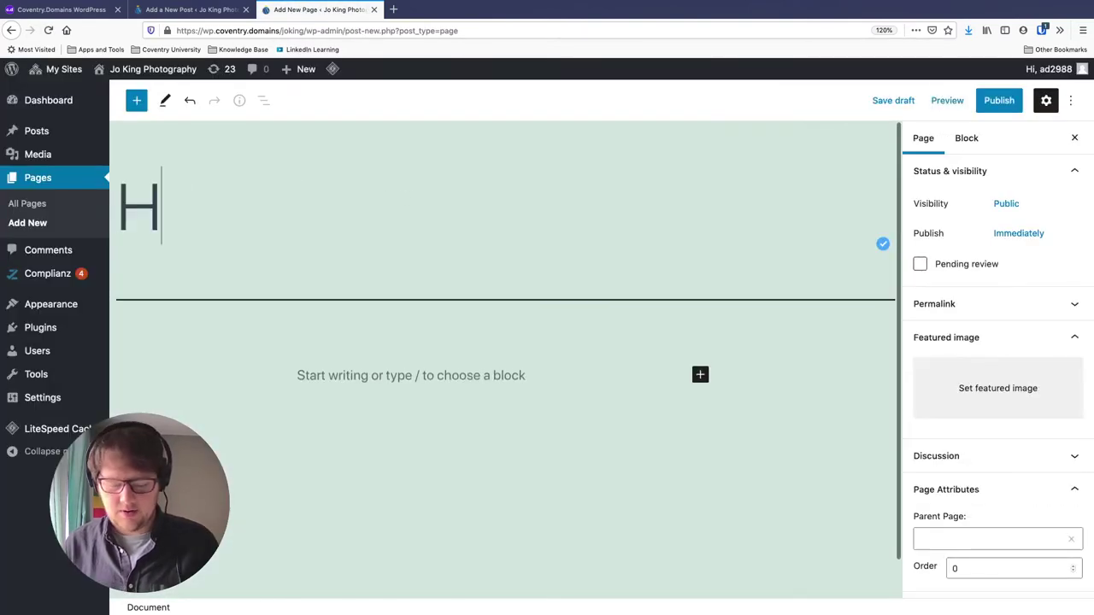
pyautogui.click(376, 376)
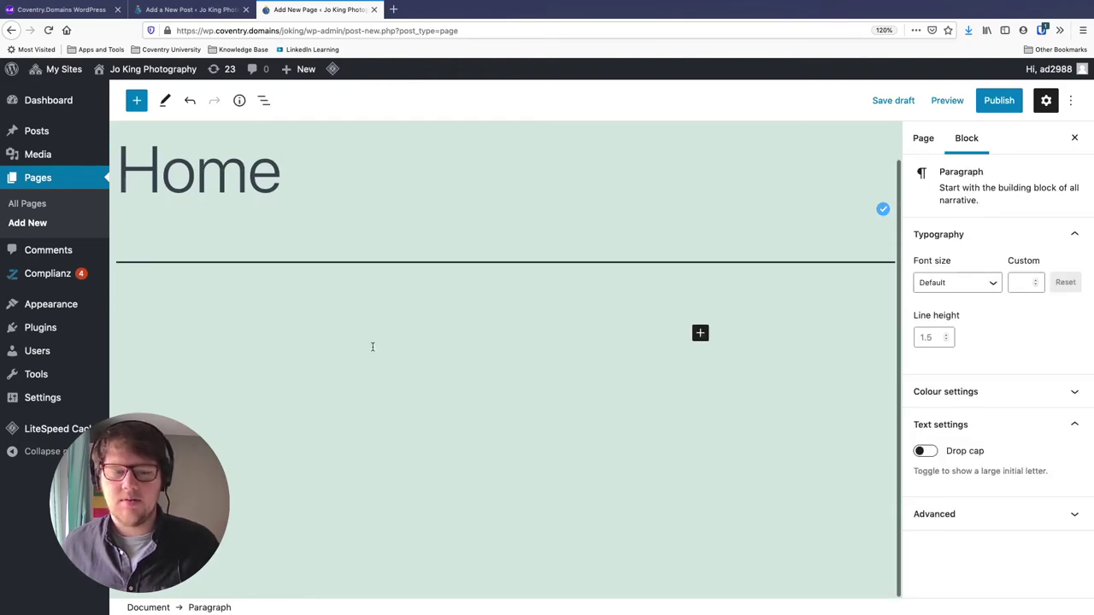
pyautogui.click(137, 101)
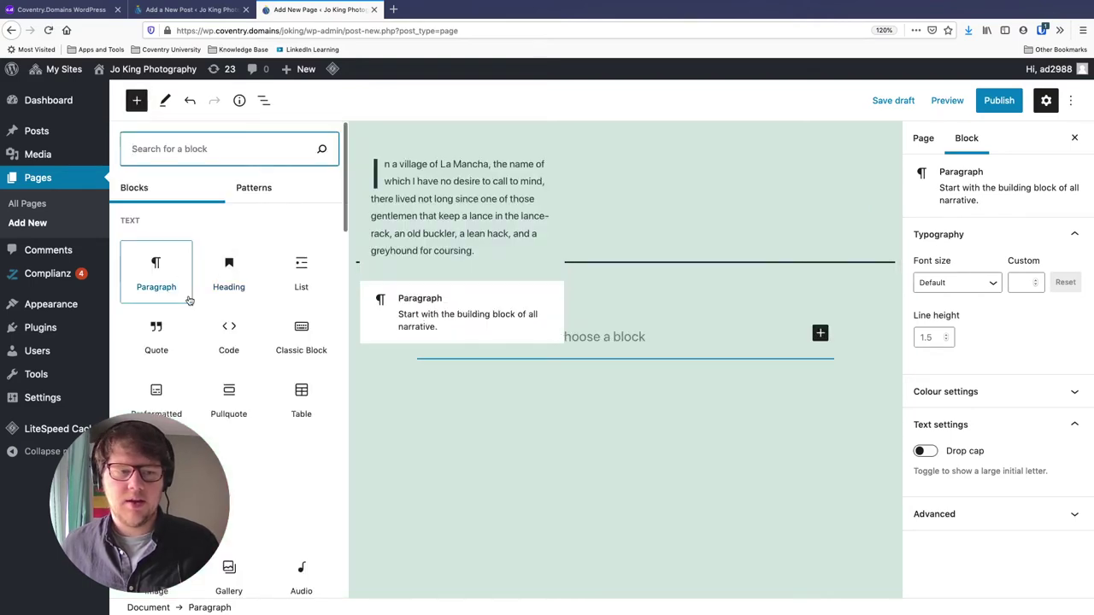
pyautogui.scroll(-5, 190, 299)
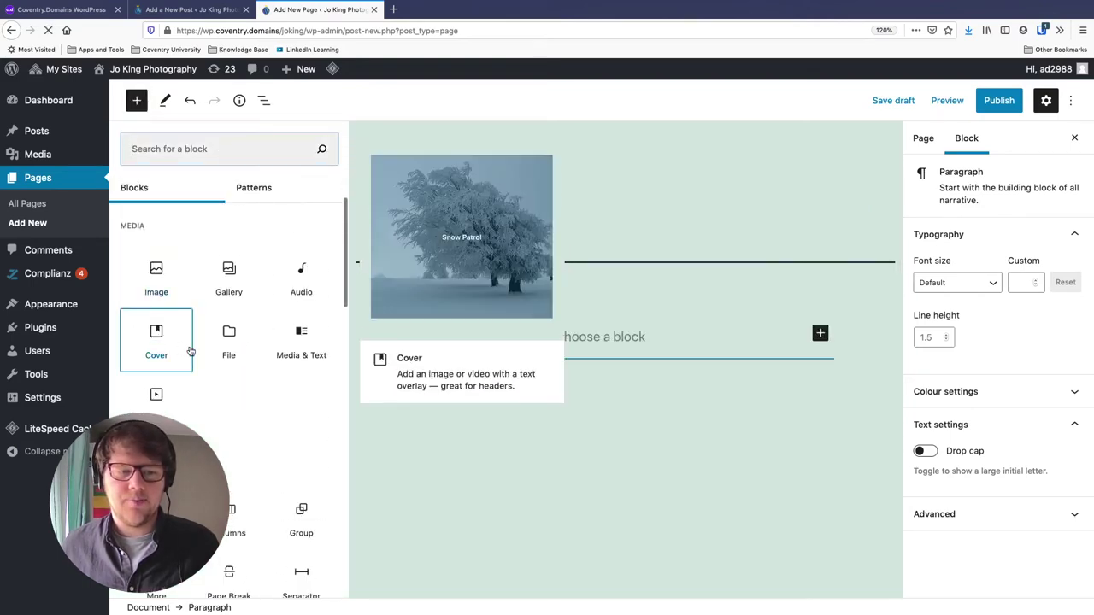
pyautogui.click(188, 349)
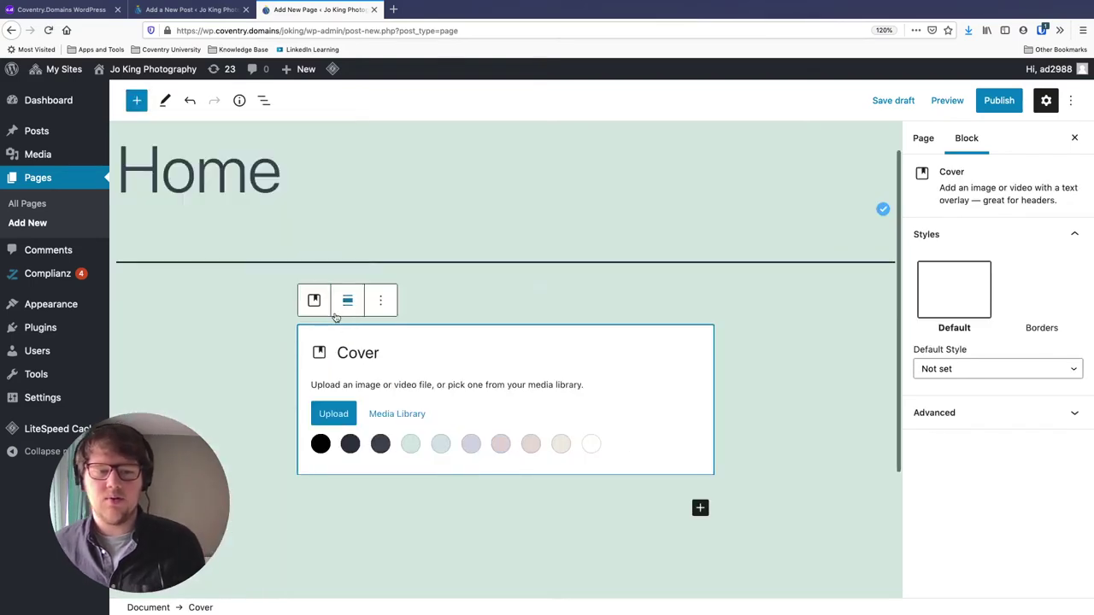
# Step: Use the man-with-camera photo as the cover background and type 'Jo King' on it
pyautogui.click(389, 413)
pyautogui.click(175, 233)
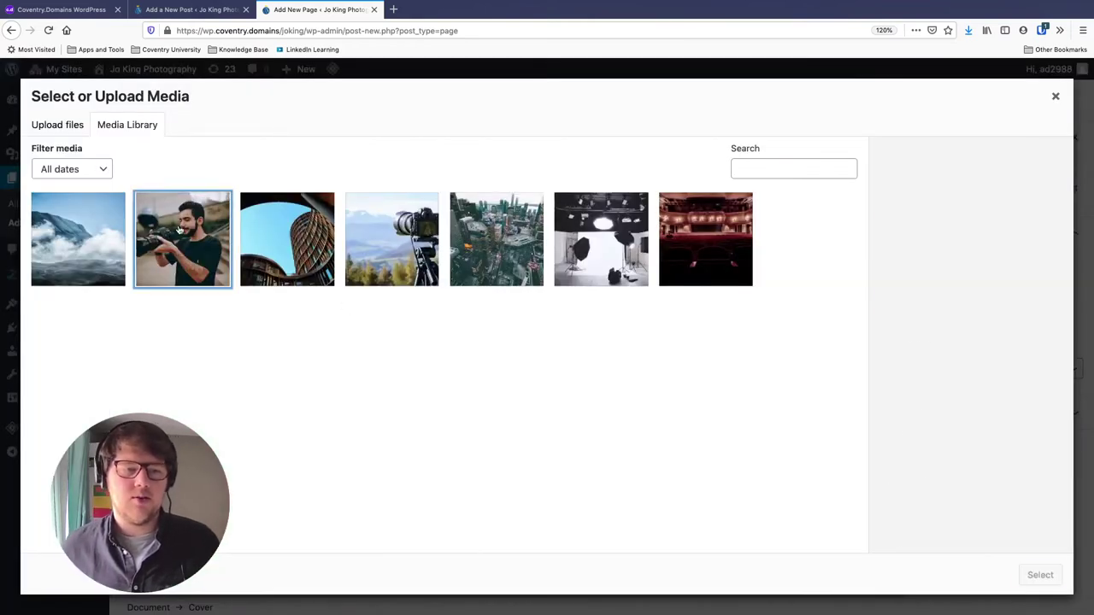
pyautogui.click(1035, 574)
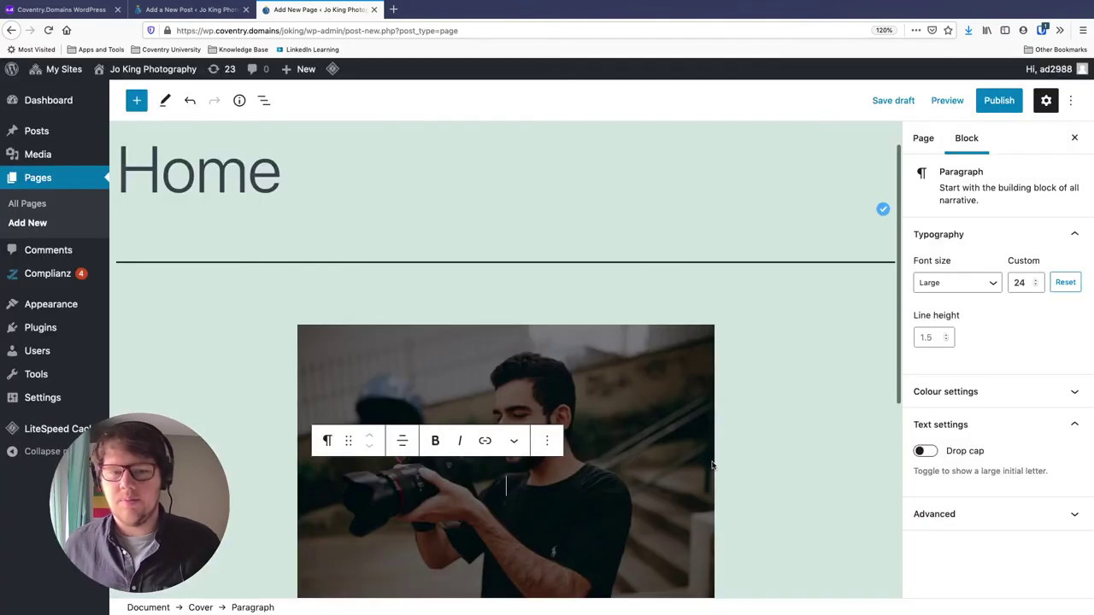
pyautogui.scroll(-4, 513, 379)
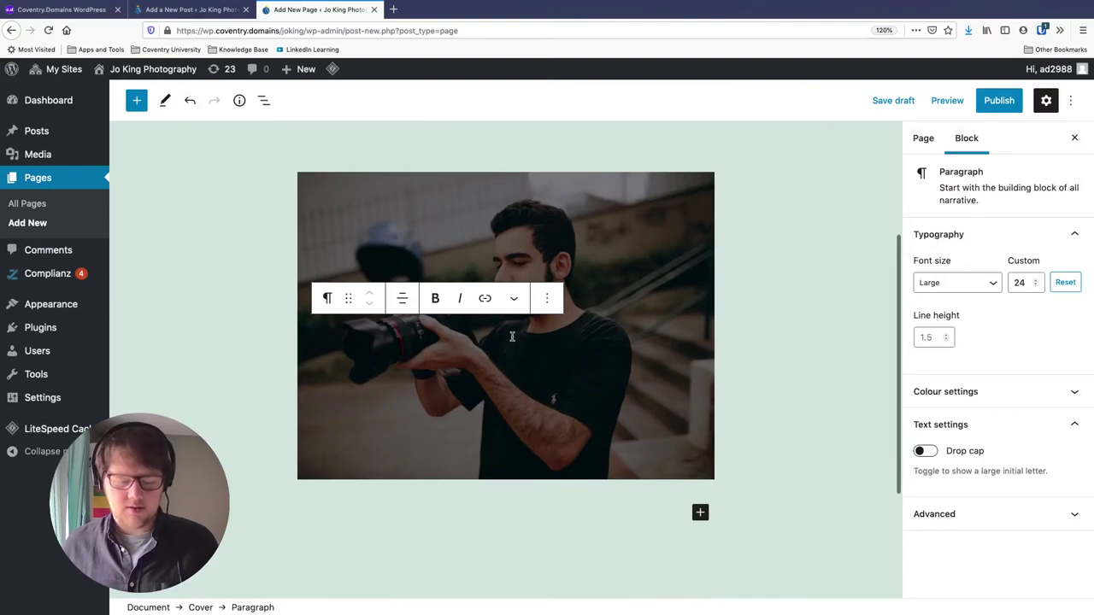
pyautogui.write('Jo King')
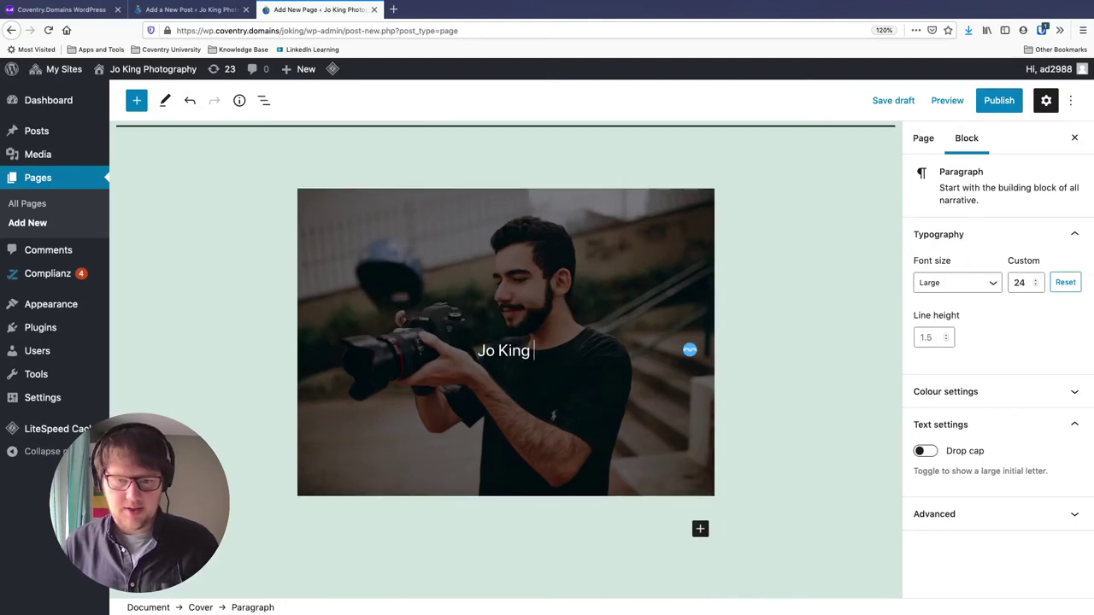
pyautogui.press('BackSpace')
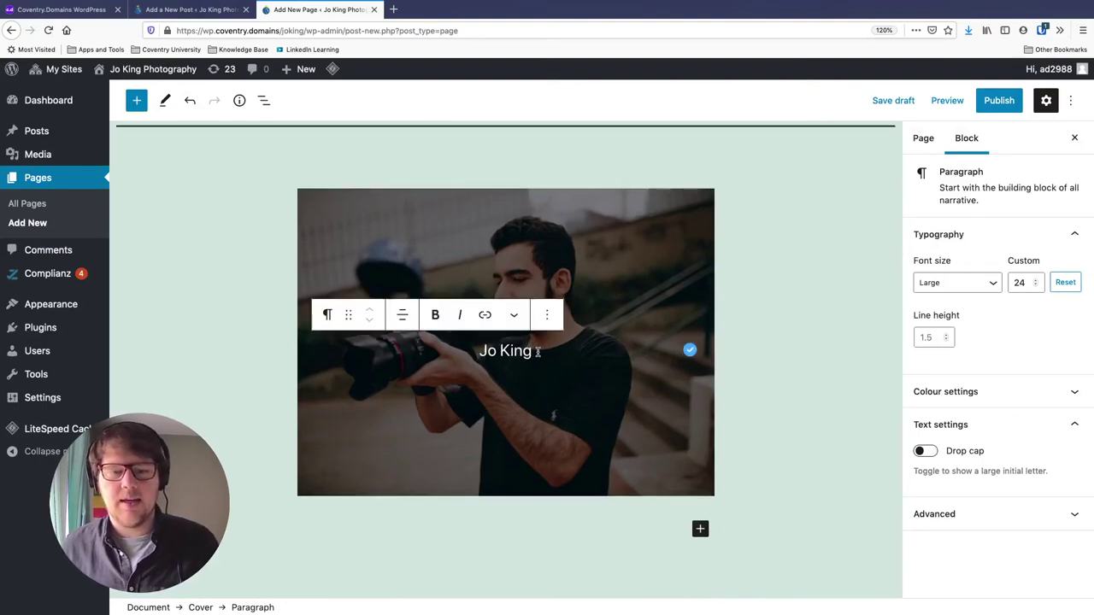
# Step: Transform the 'Jo King' paragraph into a heading
pyautogui.moveTo(538, 352); pyautogui.dragTo(475, 351)
pyautogui.click(328, 315)
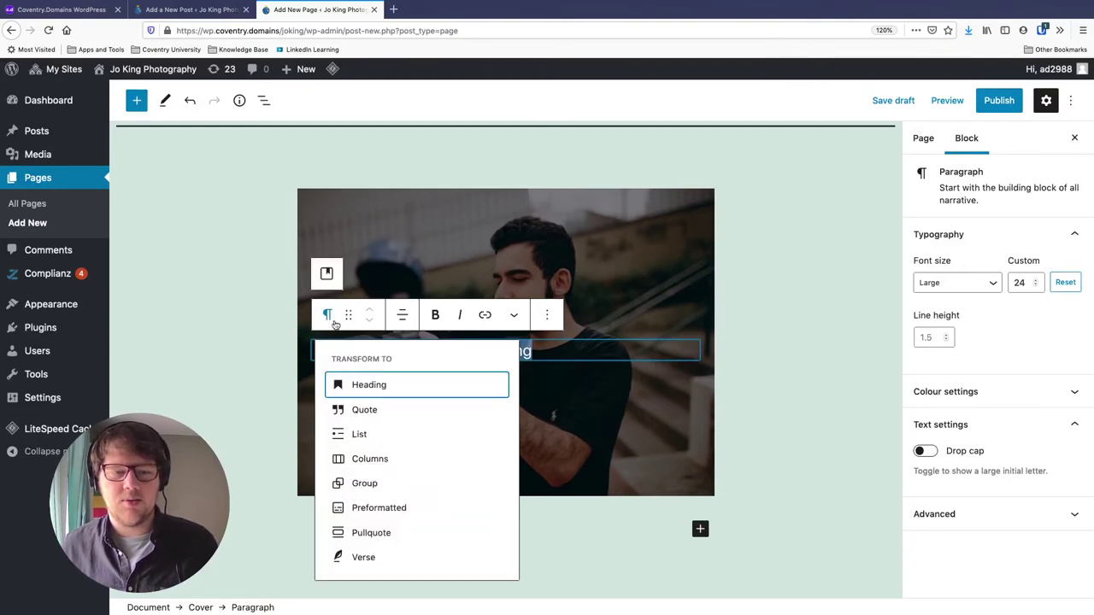
pyautogui.click(376, 392)
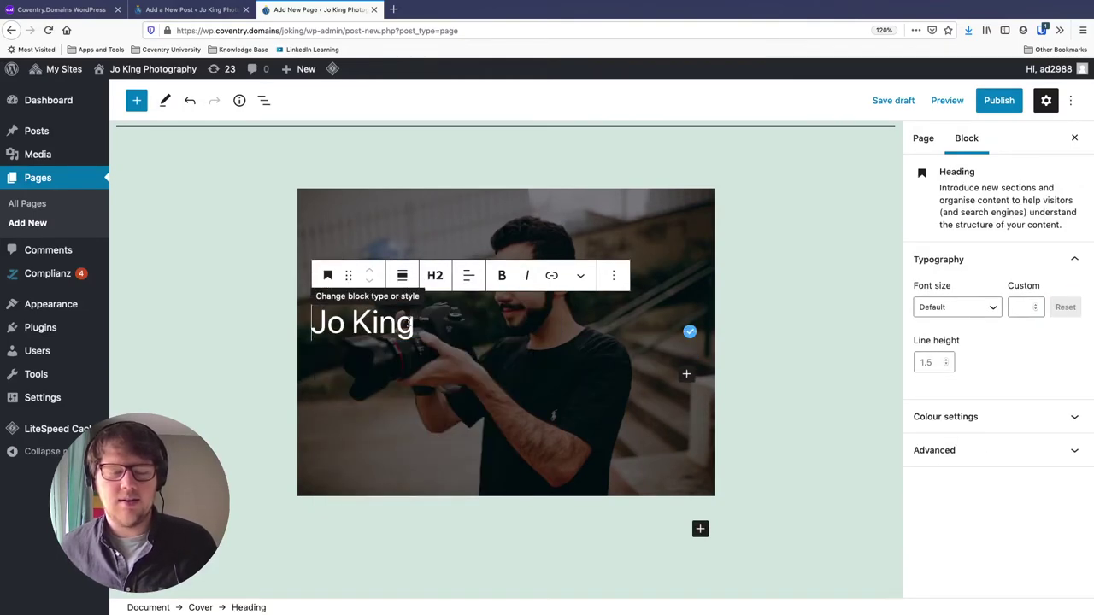
pyautogui.click(261, 214)
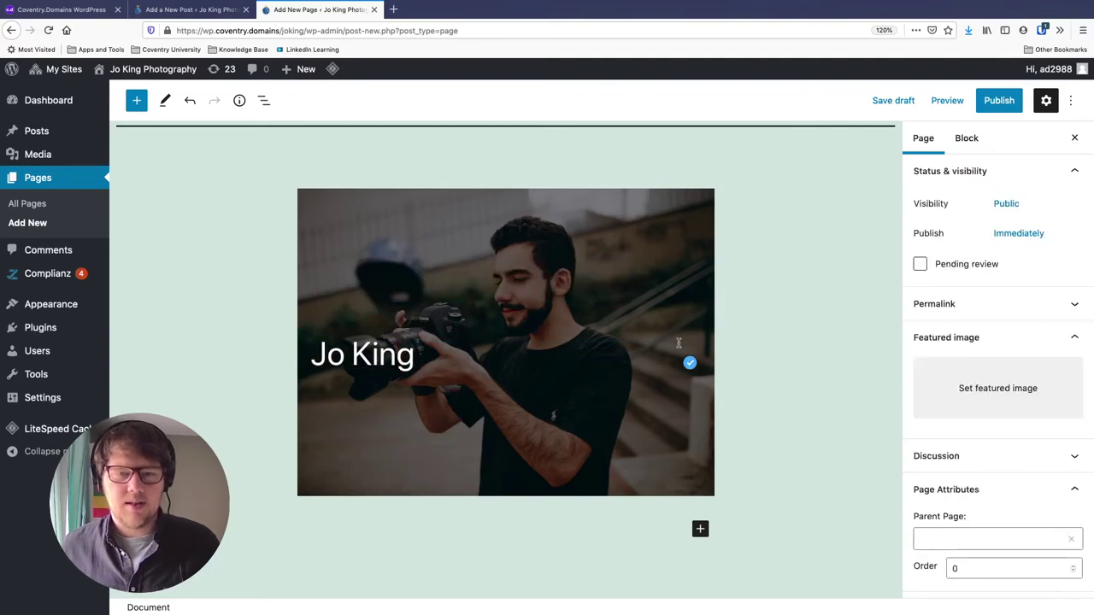
# Step: Set the Cover block to full width and add a new block after the Jo King heading
pyautogui.click(357, 206)
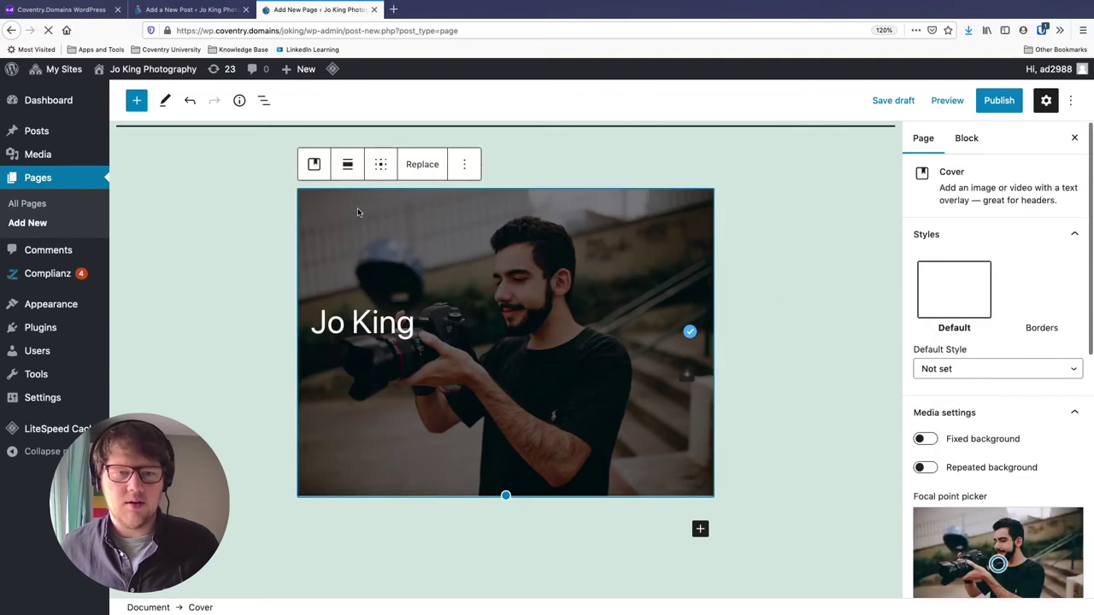
pyautogui.click(347, 165)
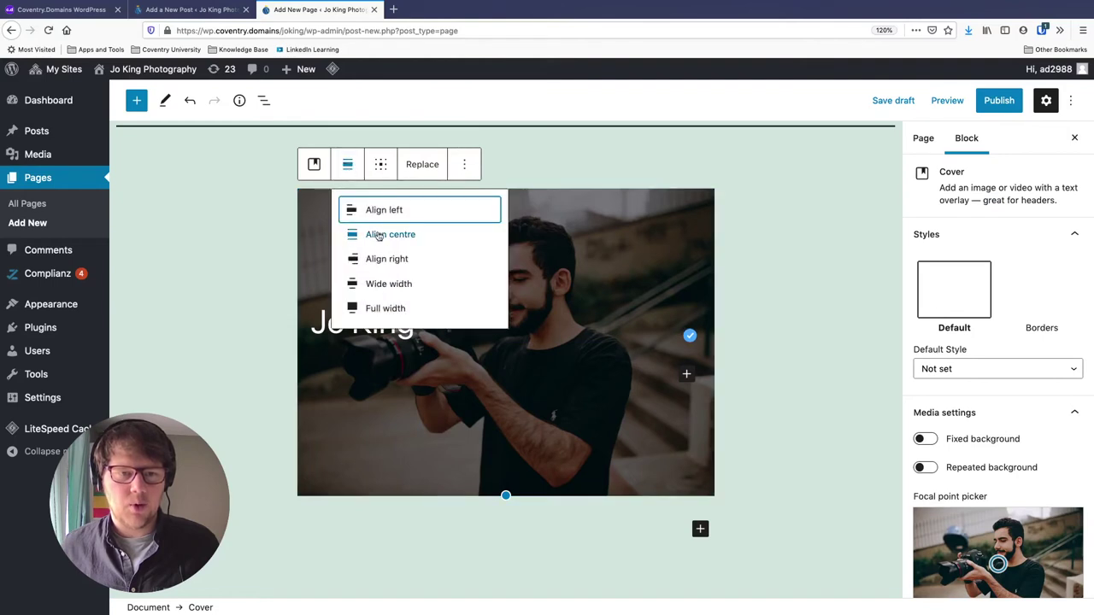
pyautogui.click(381, 309)
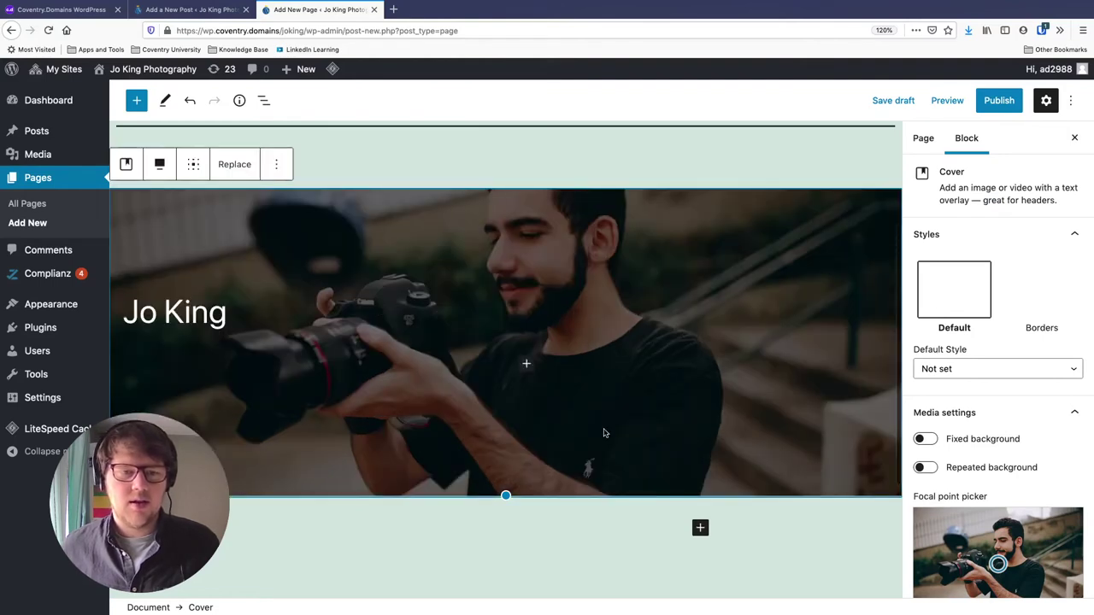
pyautogui.click(257, 316)
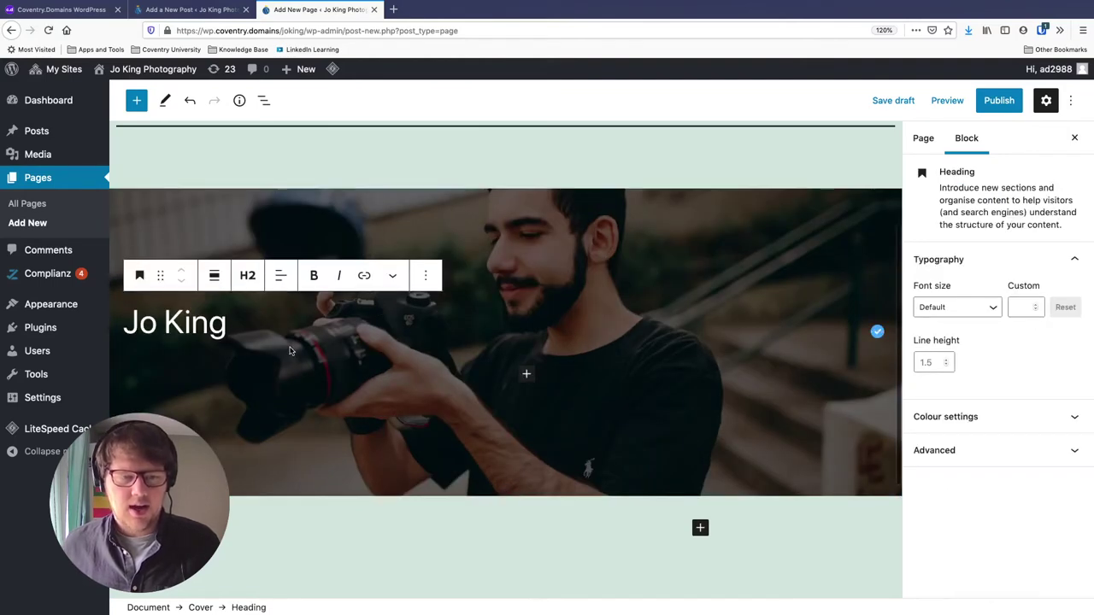
pyautogui.press('Return')
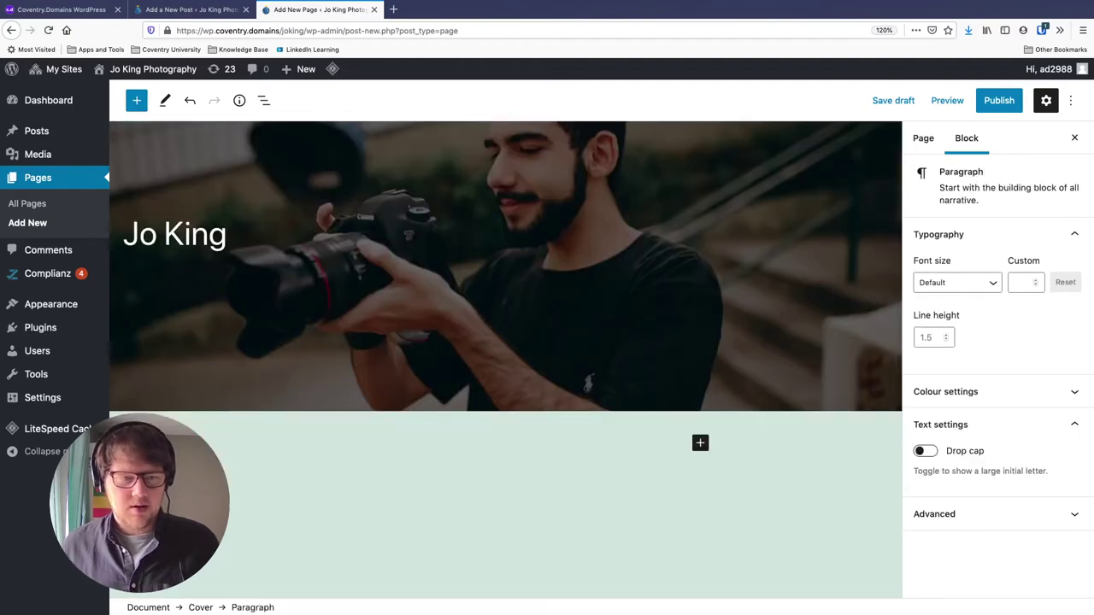
# Step: Add a Buttons block to the cover with the label 'View Gallery'
pyautogui.click(138, 100)
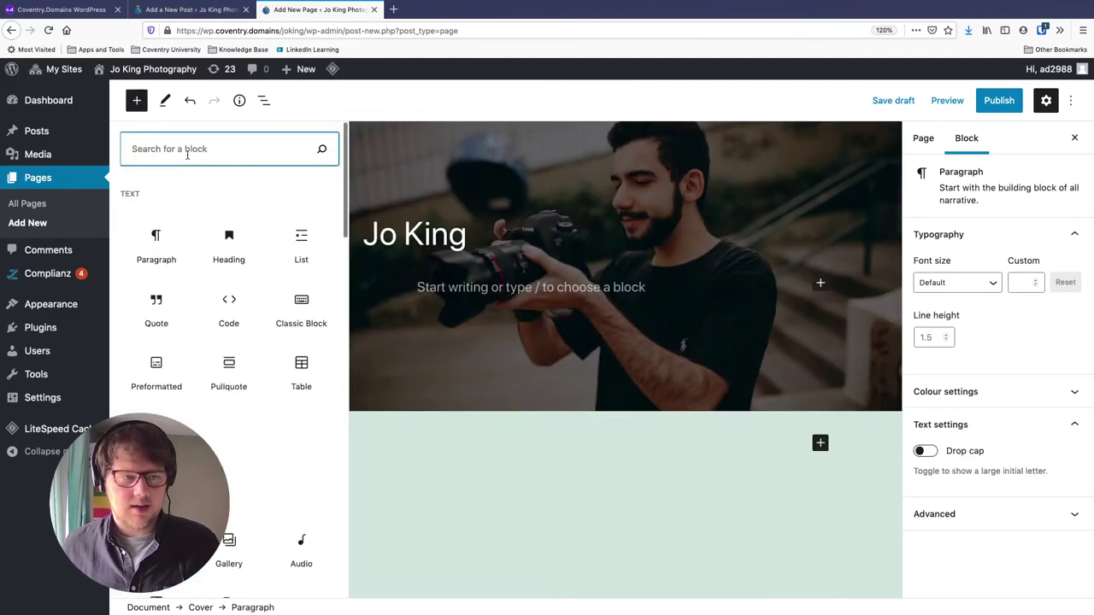
pyautogui.write('button')
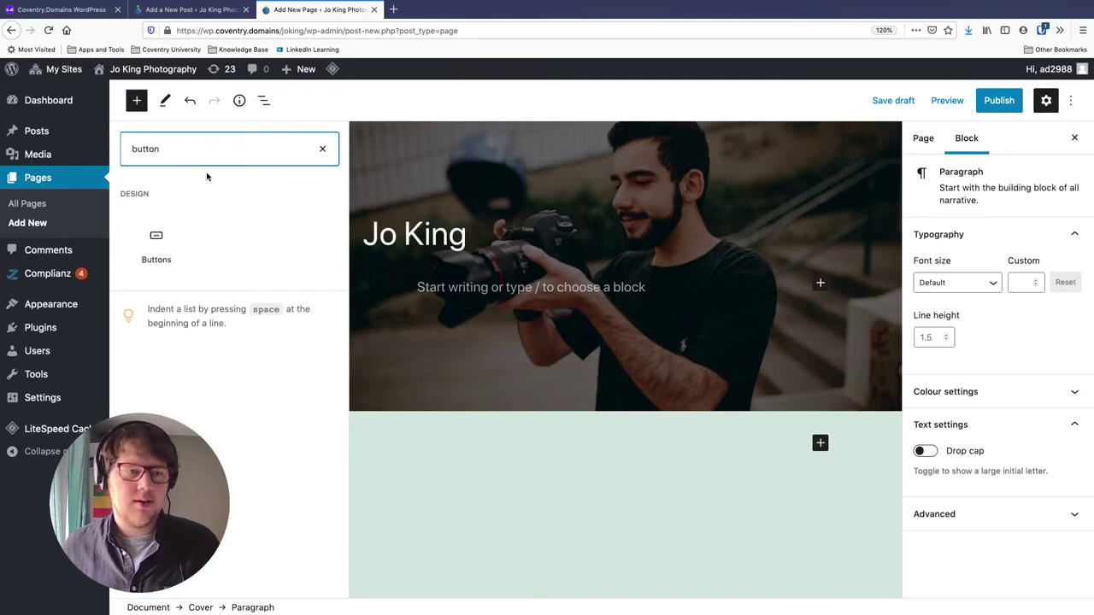
pyautogui.click(156, 245)
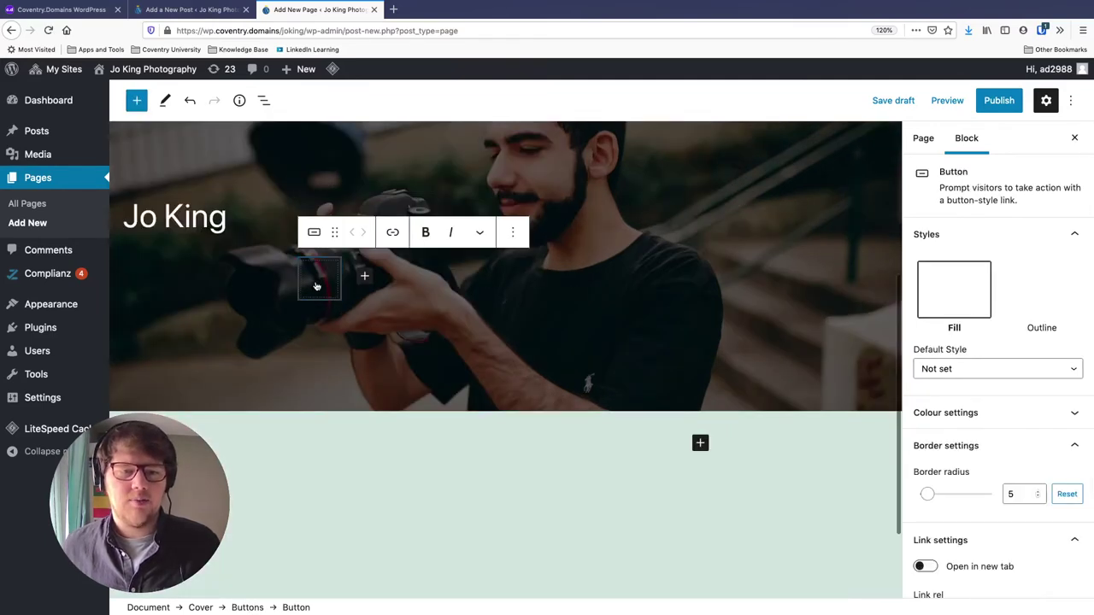
pyautogui.write('View Gallery')
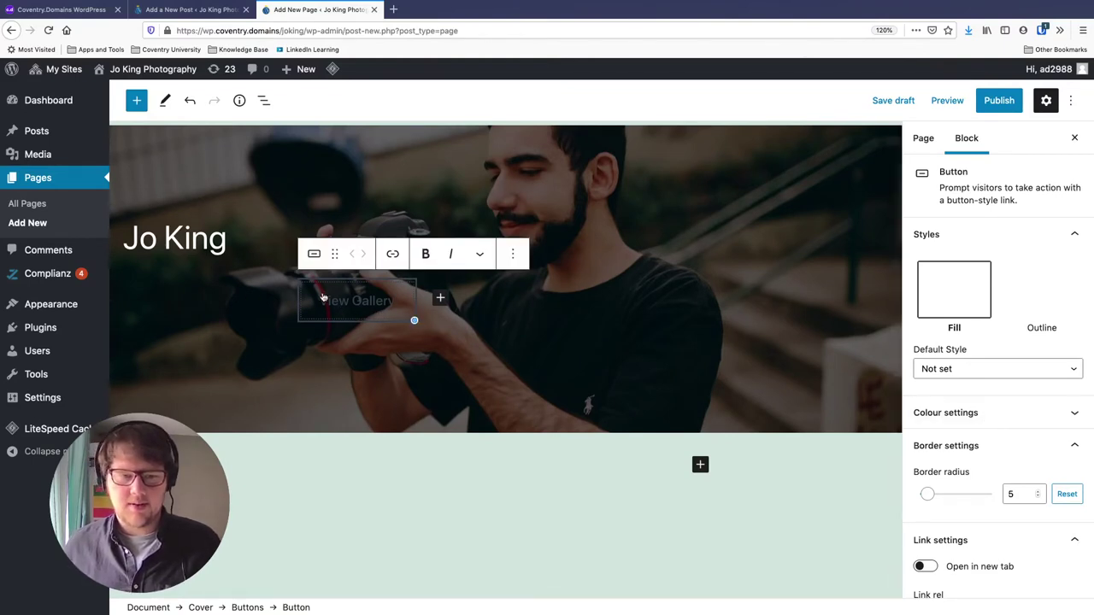
pyautogui.scroll(-3, 982, 425)
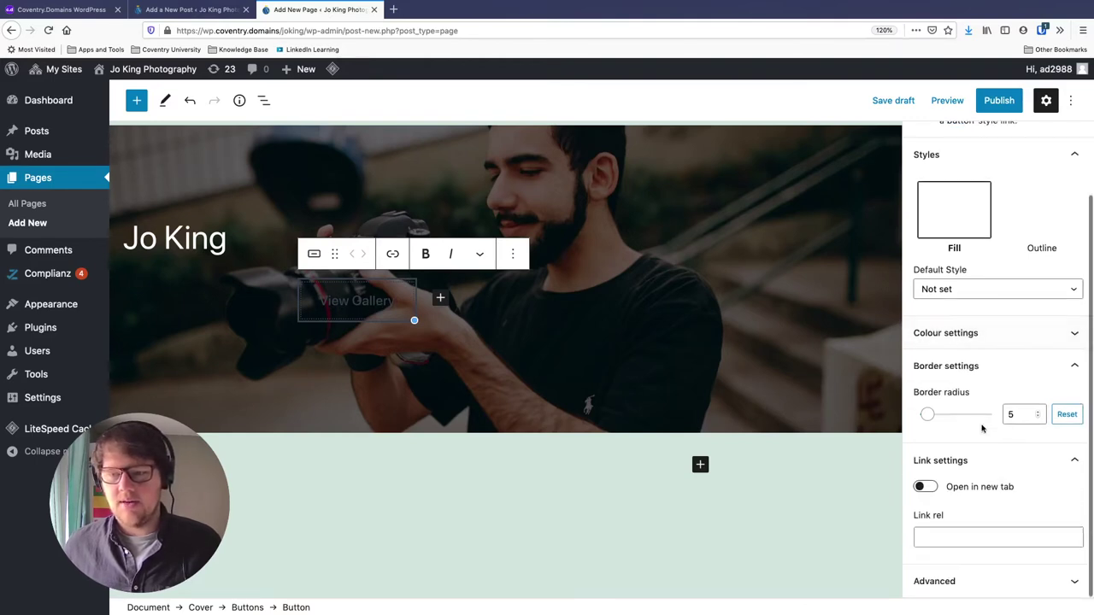
pyautogui.scroll(3, 983, 427)
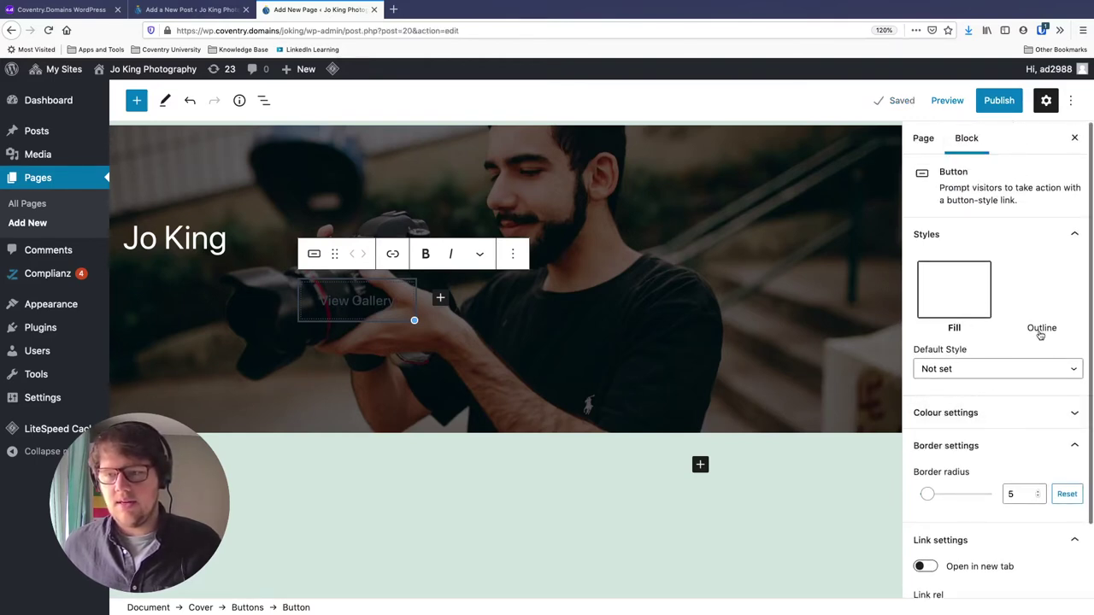
# Step: Give the button a white background and black text
pyautogui.click(977, 414)
pyautogui.scroll(-2, 1018, 344)
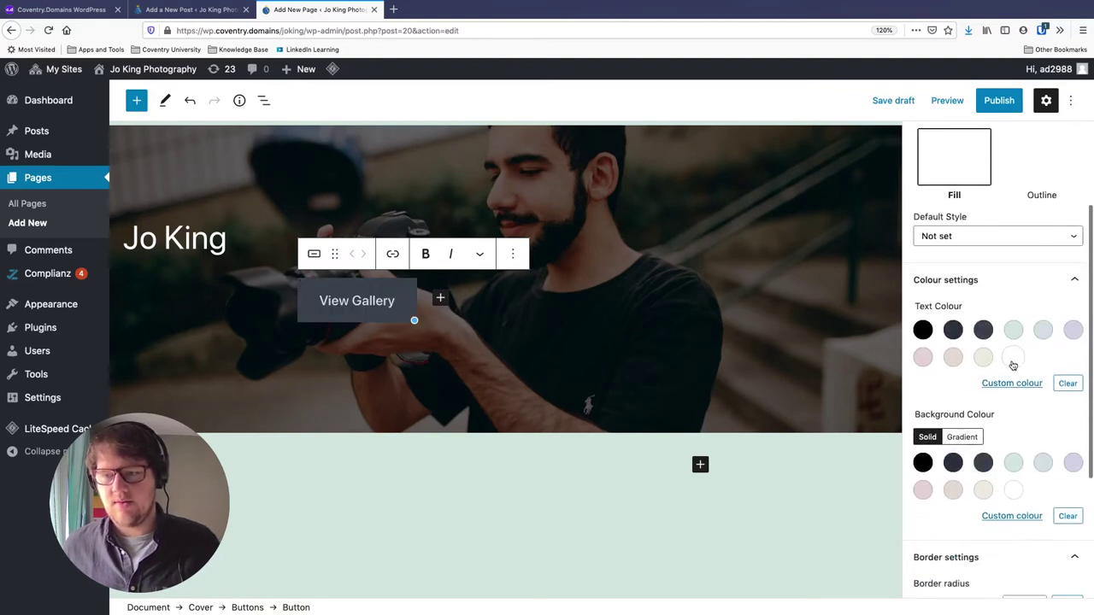
pyautogui.click(1012, 359)
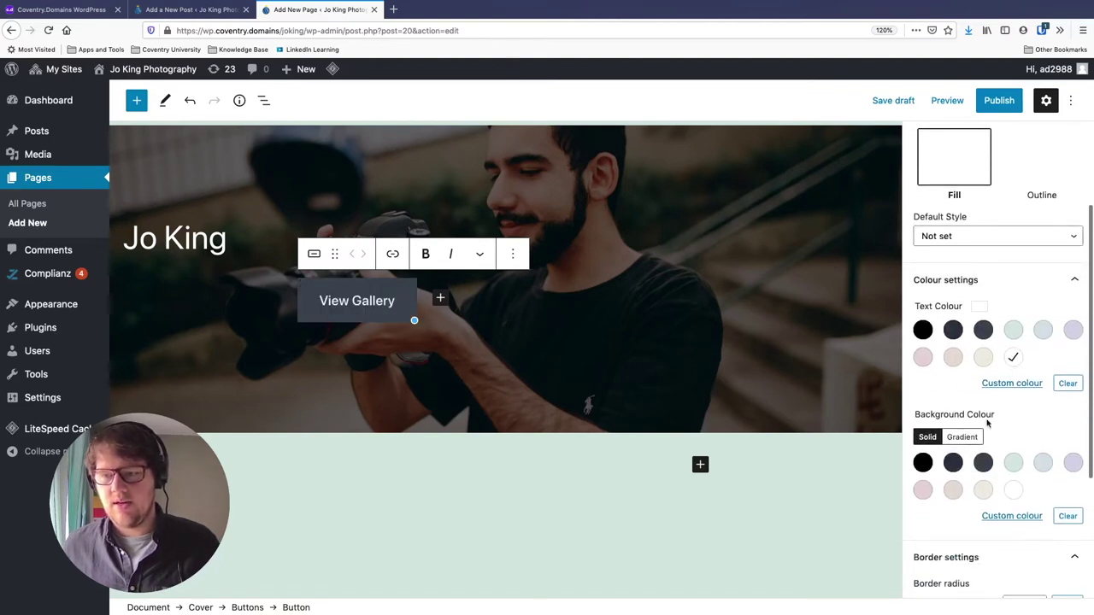
pyautogui.click(923, 463)
pyautogui.click(1012, 490)
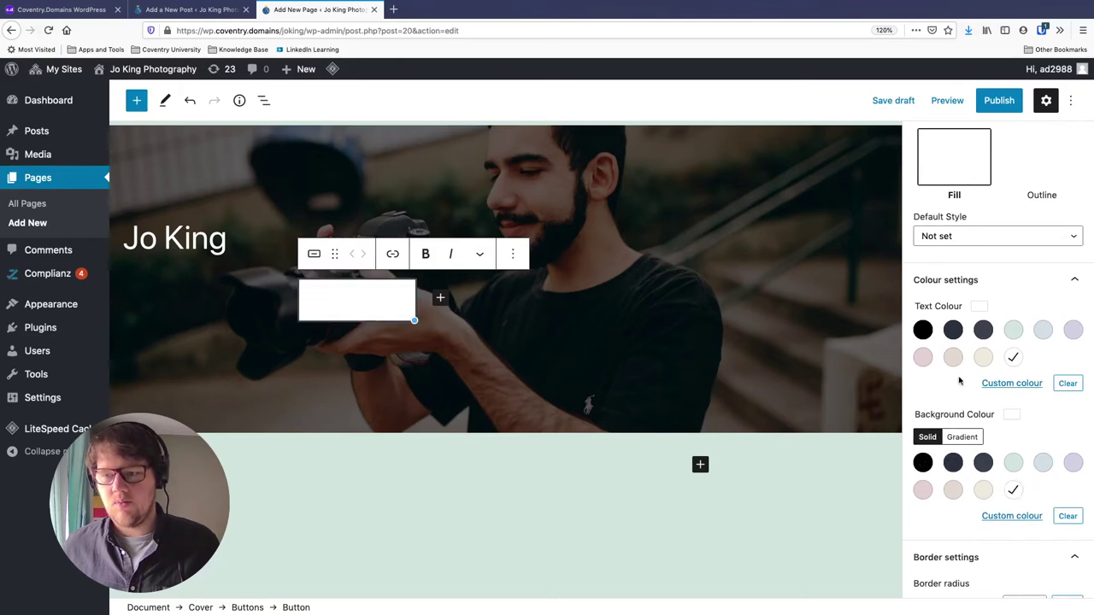
pyautogui.click(923, 331)
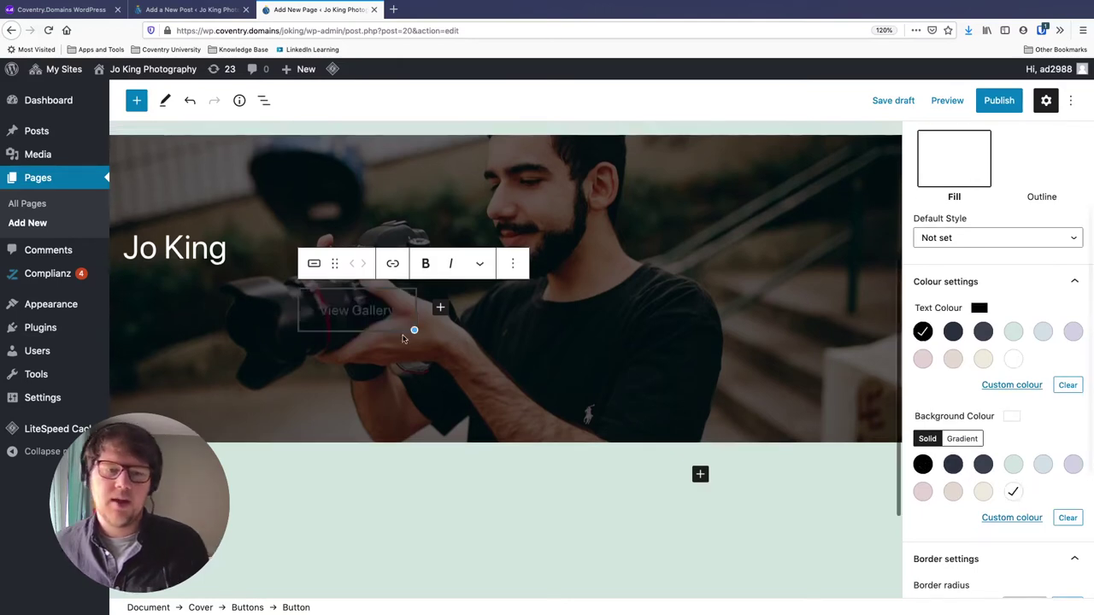
pyautogui.click(455, 409)
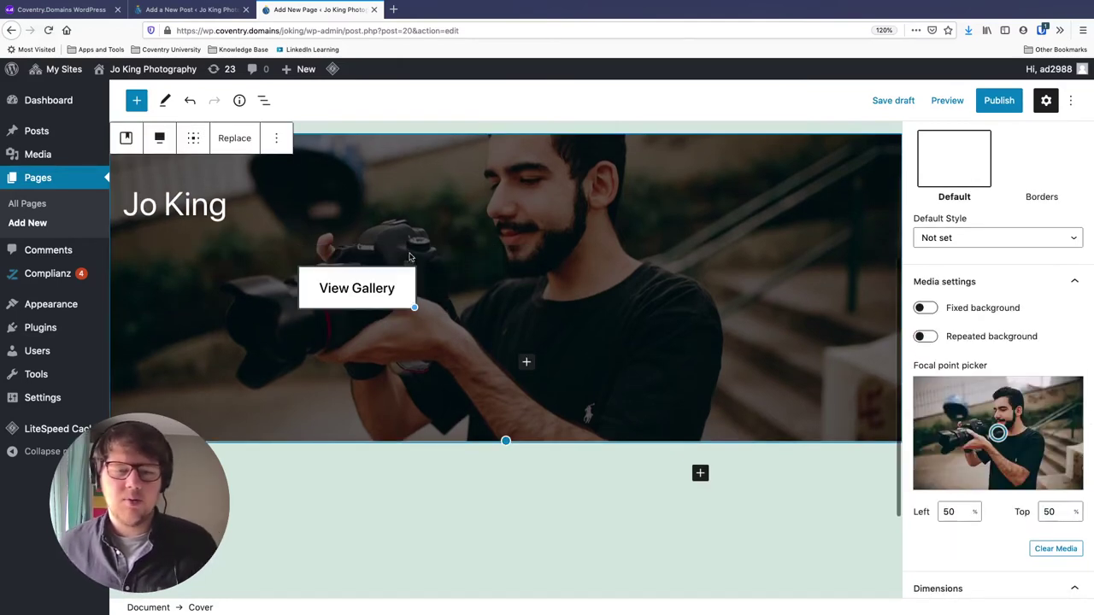
# Step: Preview the Home page in a new tab, look over the cover, then return to the editor
pyautogui.click(948, 101)
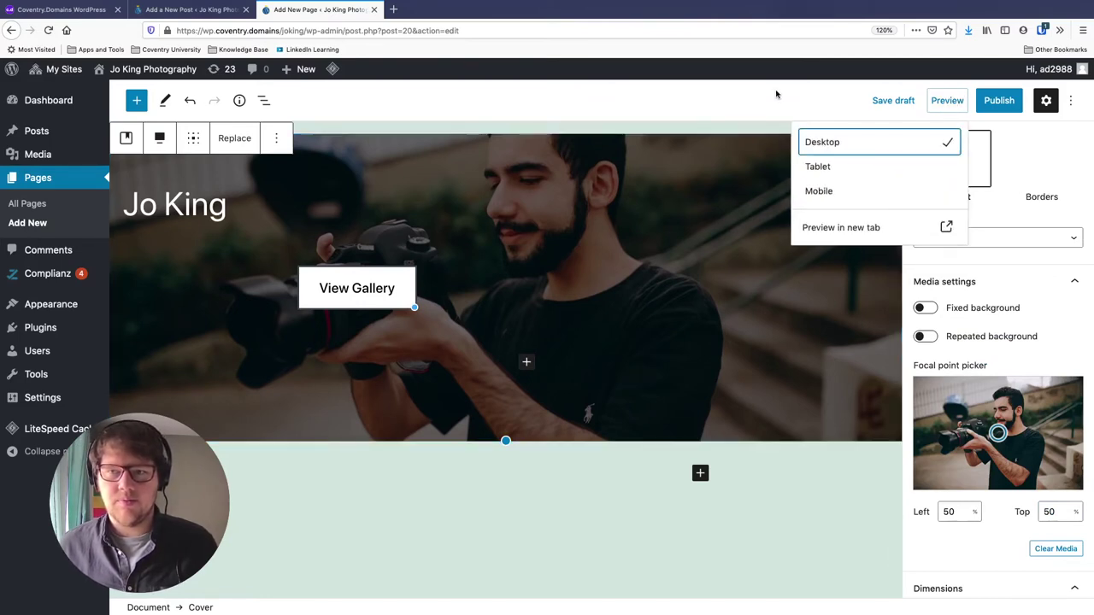
pyautogui.click(882, 233)
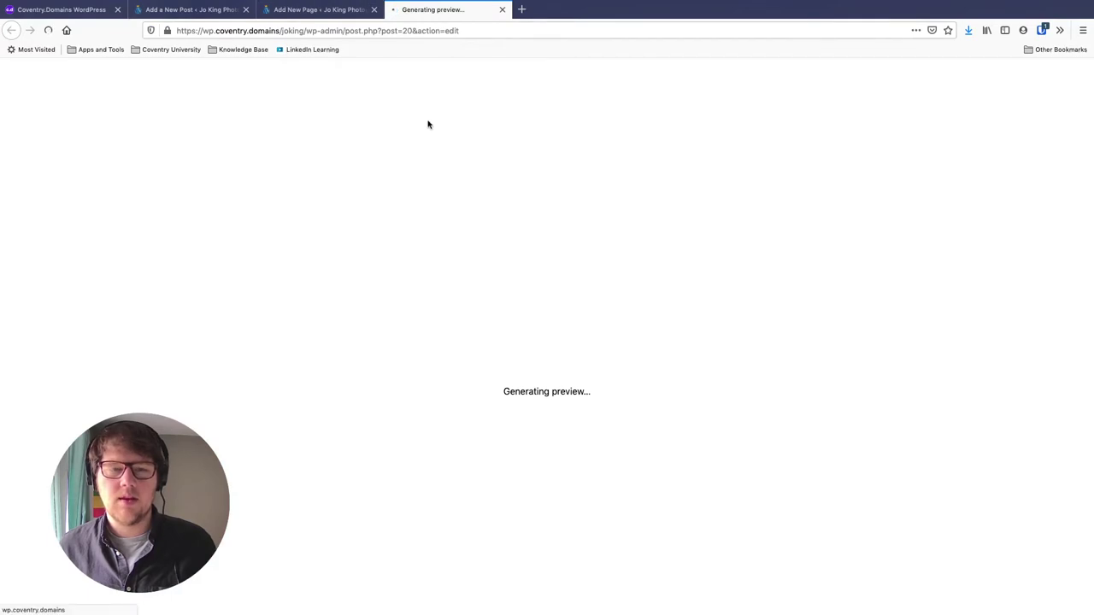
pyautogui.scroll(-4, 414, 257)
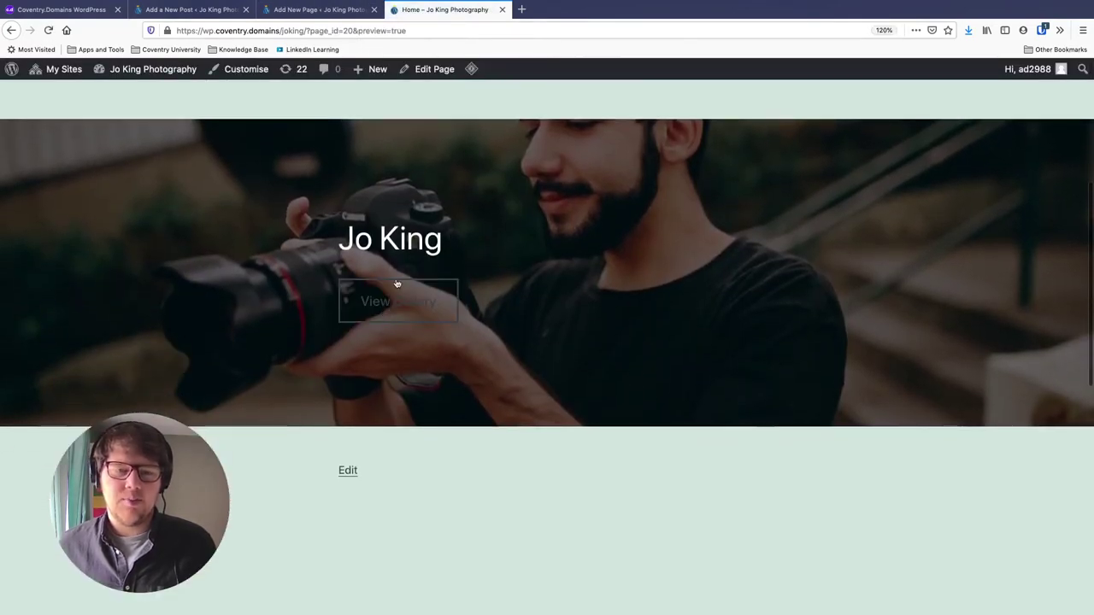
pyautogui.scroll(1, 366, 175)
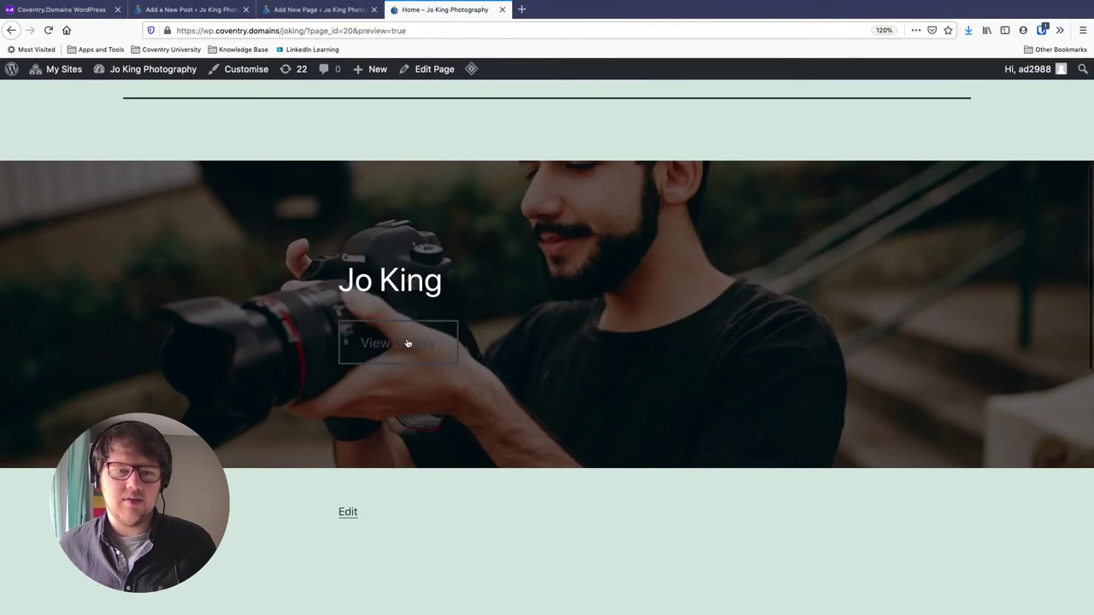
pyautogui.click(318, 9)
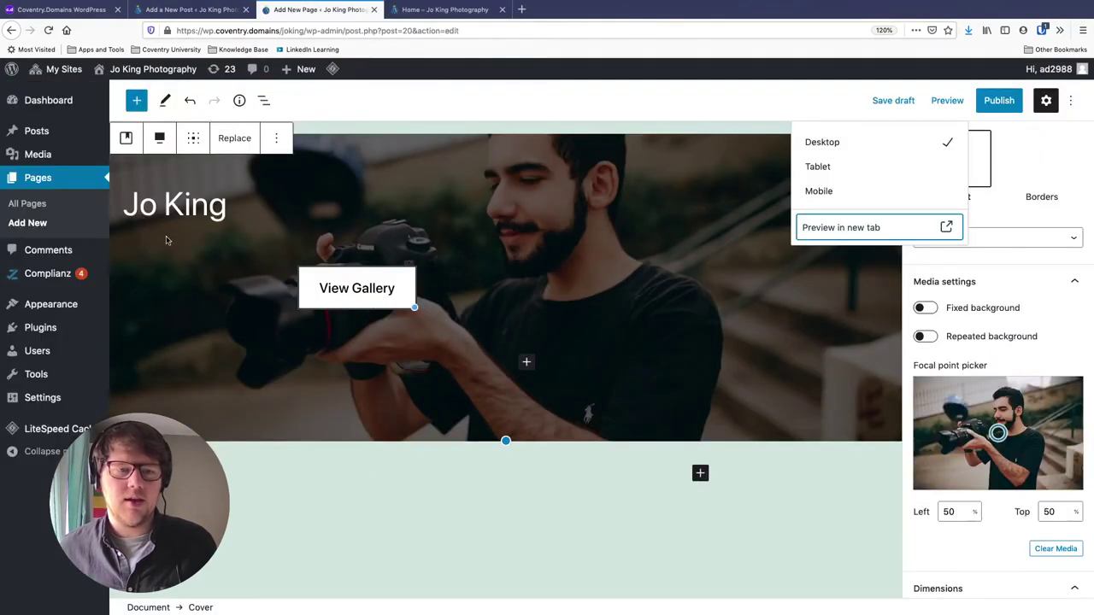
# Step: Extend the cover heading to 'Jo King Photography' and add an empty paragraph below the cover
pyautogui.click(143, 218)
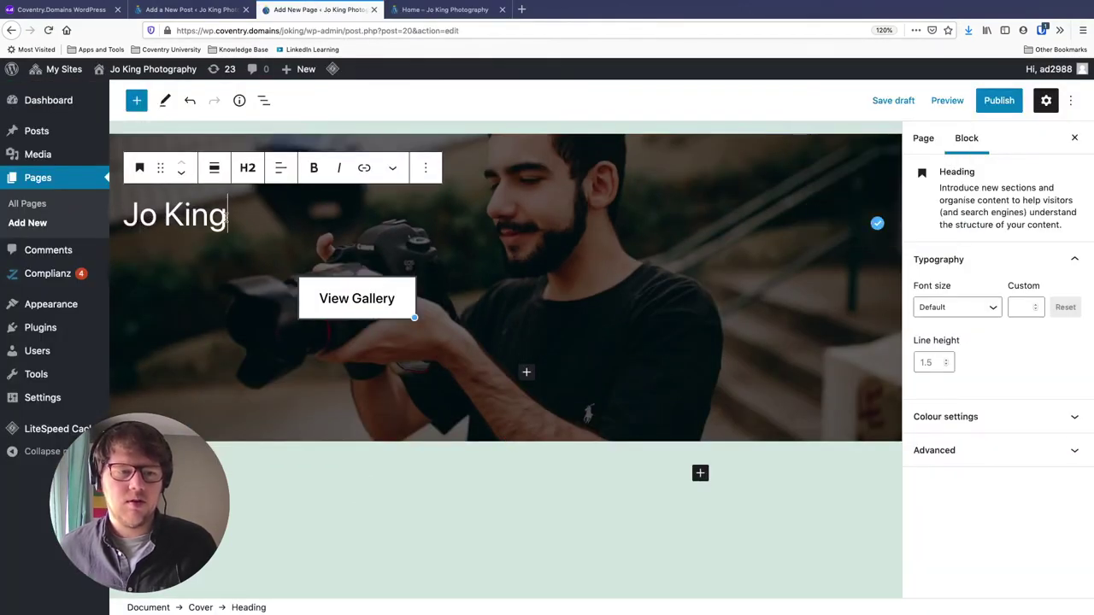
pyautogui.write('Photogr')
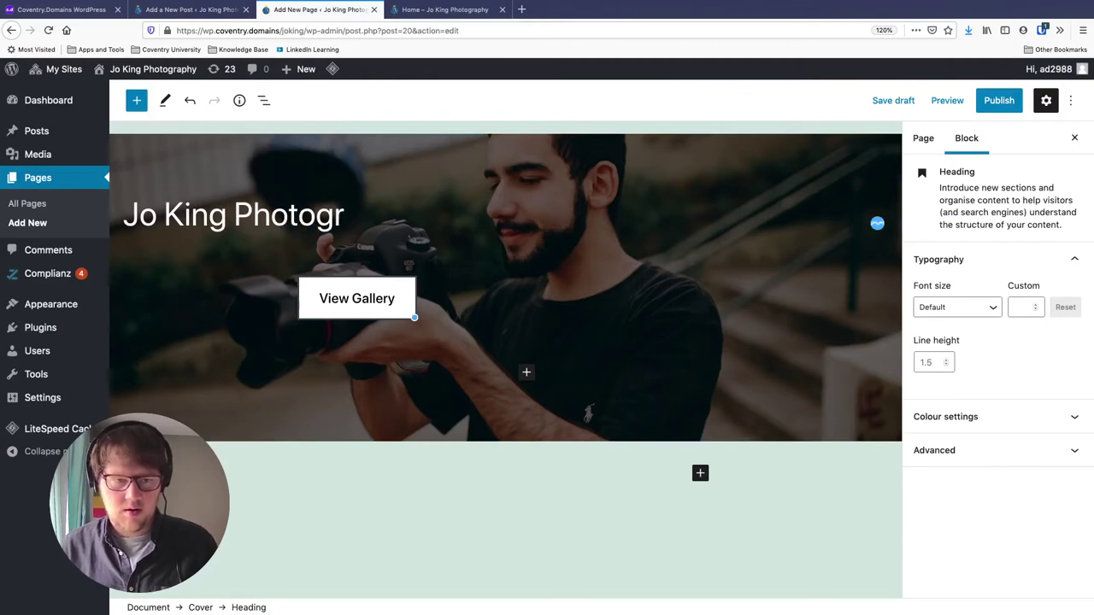
pyautogui.write('aphy')
pyautogui.scroll(-3, 412, 261)
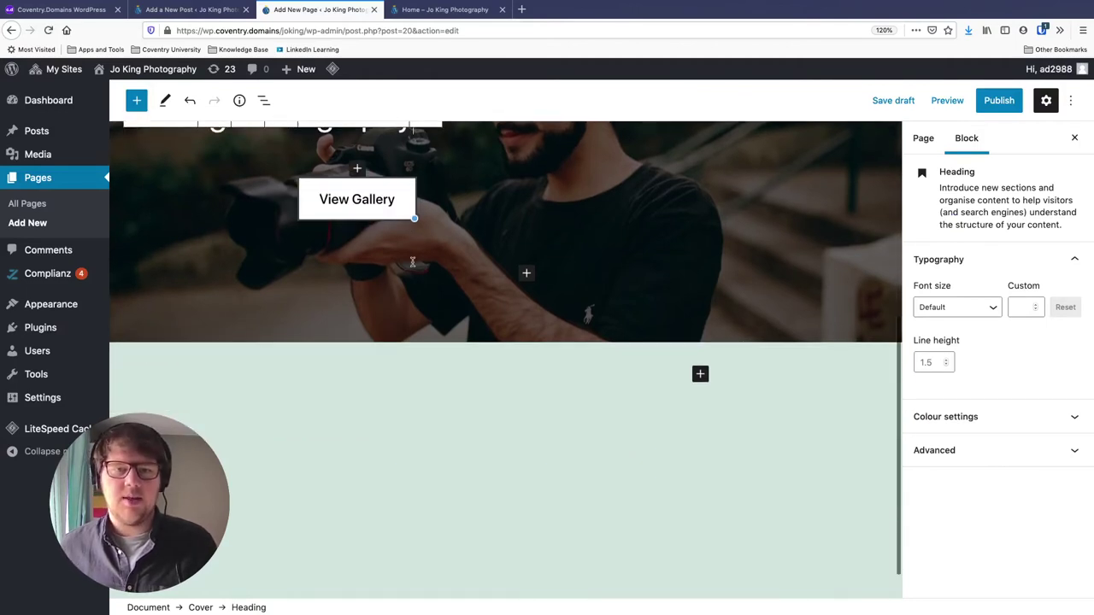
pyautogui.scroll(1, 450, 325)
pyautogui.scroll(-2, 550, 383)
pyautogui.click(379, 363)
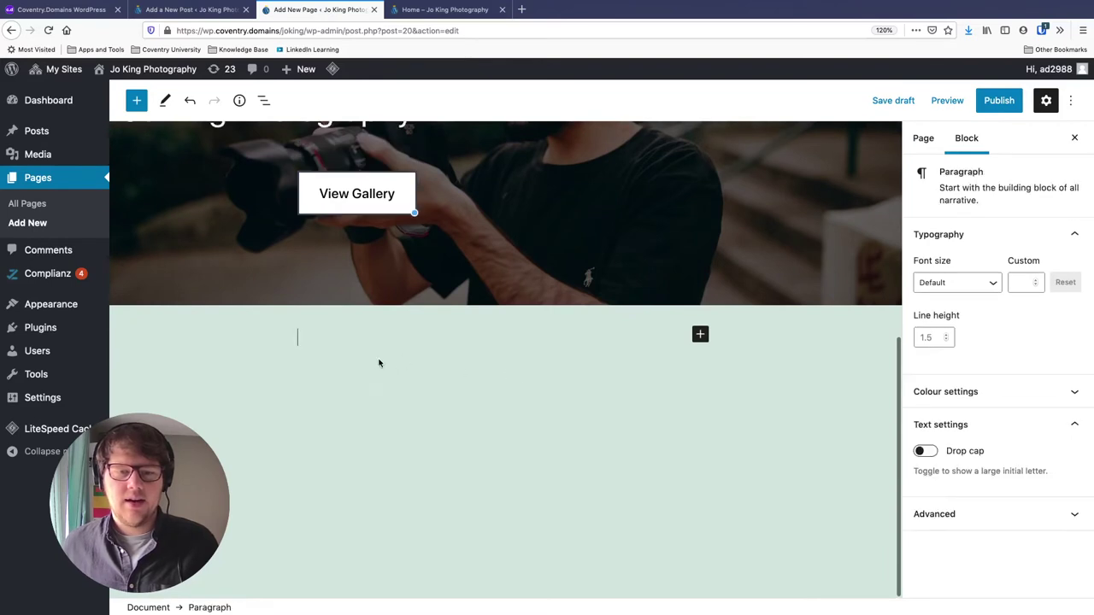
# Step: Insert a Columns block below the cover using the 50/50 two-column variation
pyautogui.click(144, 104)
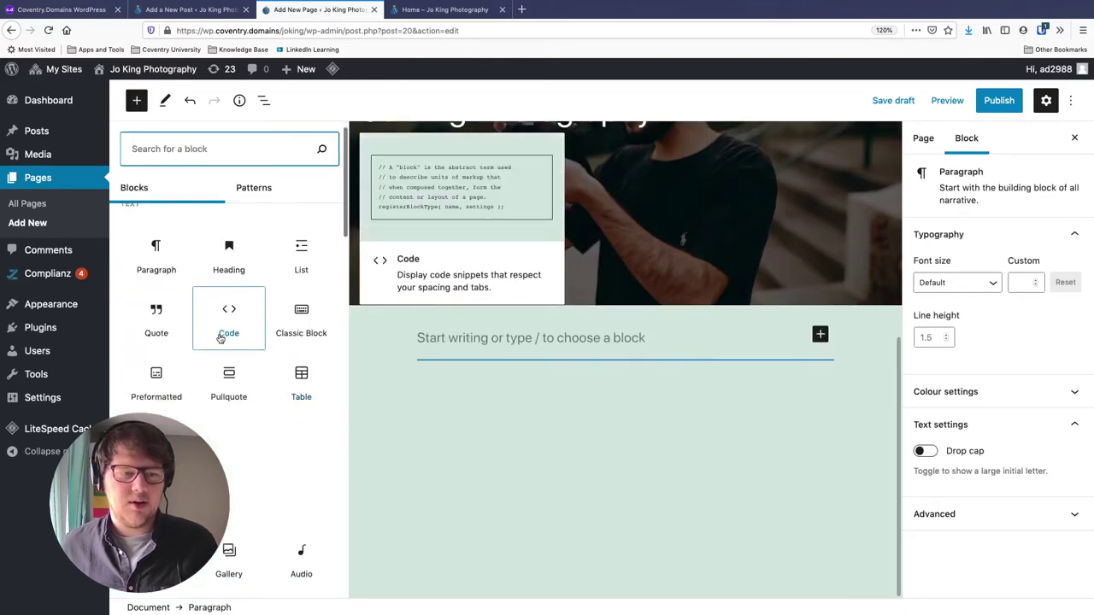
pyautogui.scroll(-3, 218, 339)
pyautogui.scroll(-5, 218, 339)
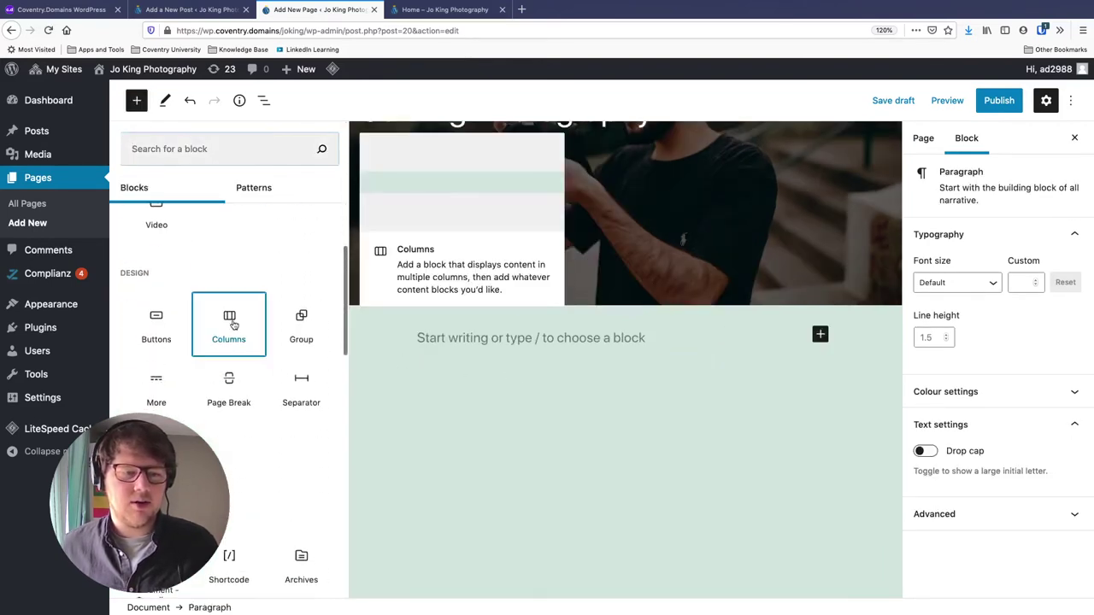
pyautogui.click(227, 336)
pyautogui.scroll(-1, 379, 342)
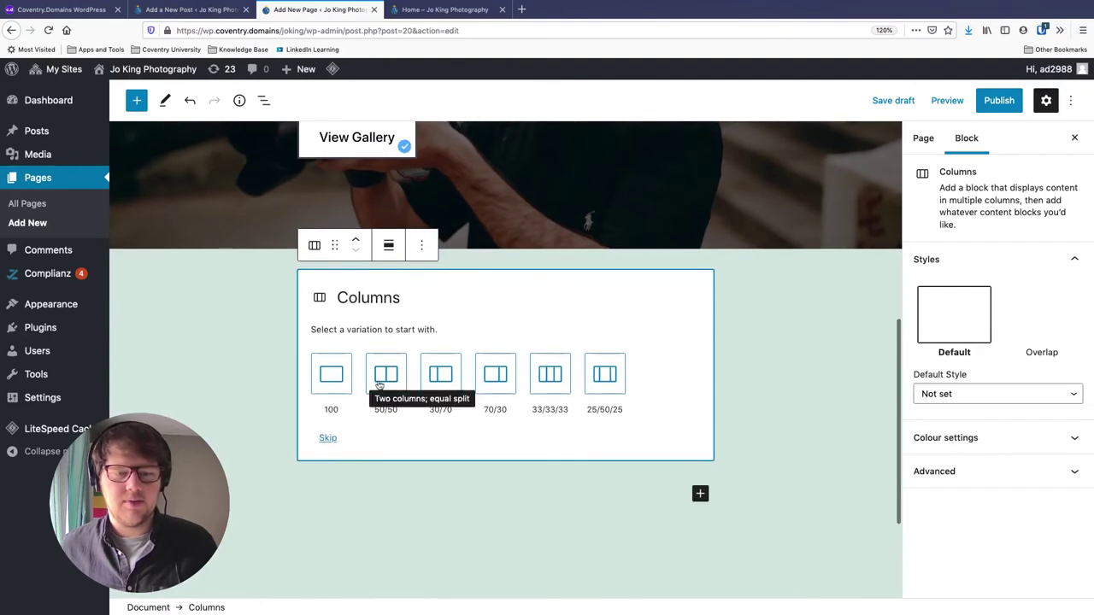
pyautogui.click(389, 377)
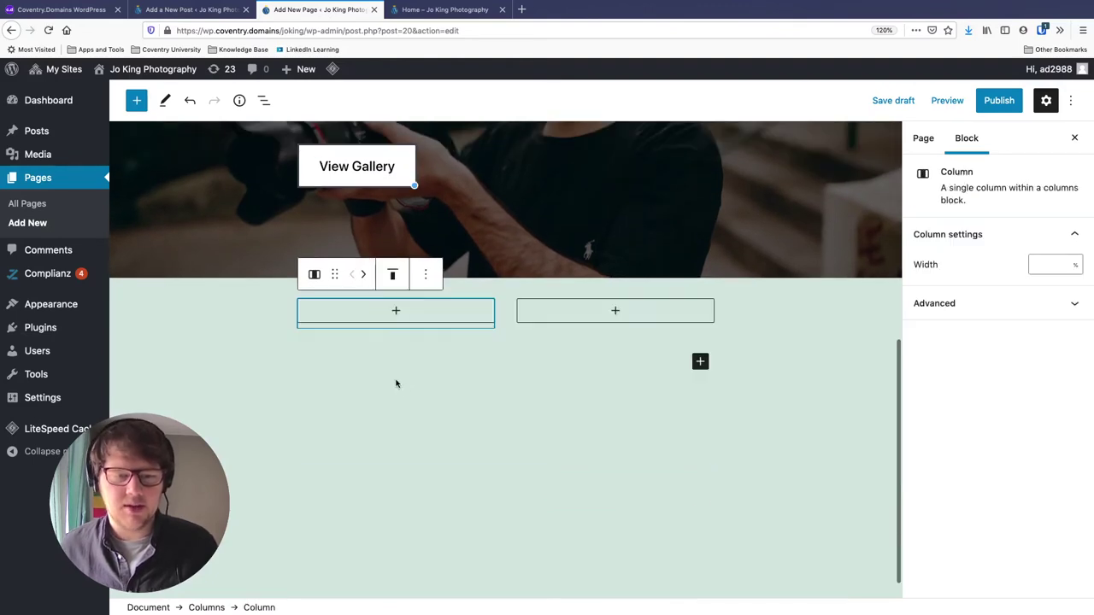
# Step: Paste lorem ipsum into a left-column paragraph and delete everything from 'Aliquam porta' onward
pyautogui.click(396, 312)
pyautogui.click(321, 419)
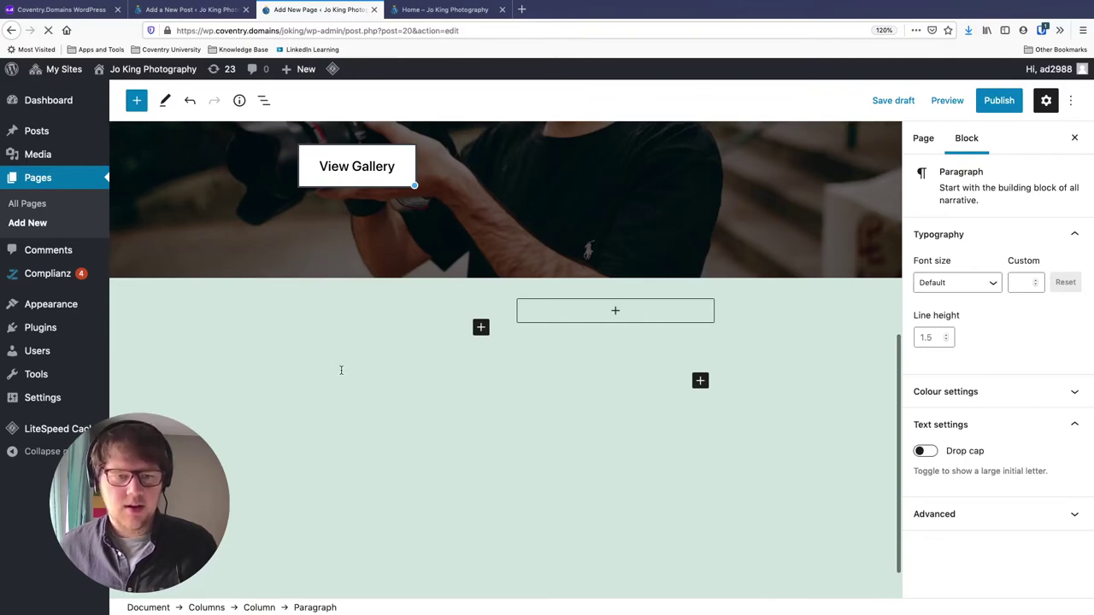
pyautogui.press('super+v')
pyautogui.scroll(5, 359, 342)
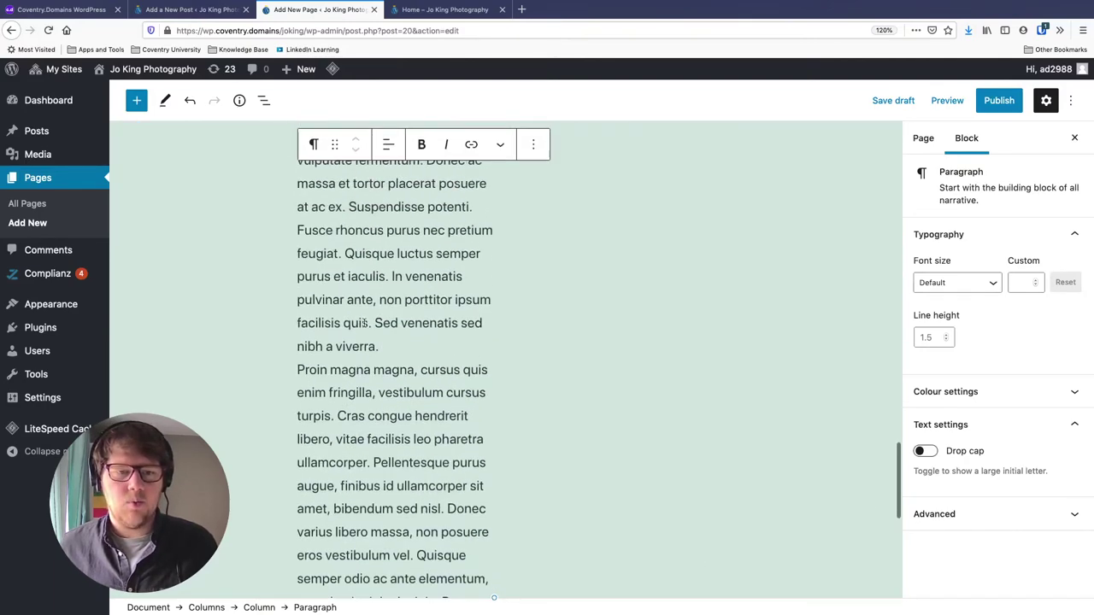
pyautogui.scroll(3, 364, 322)
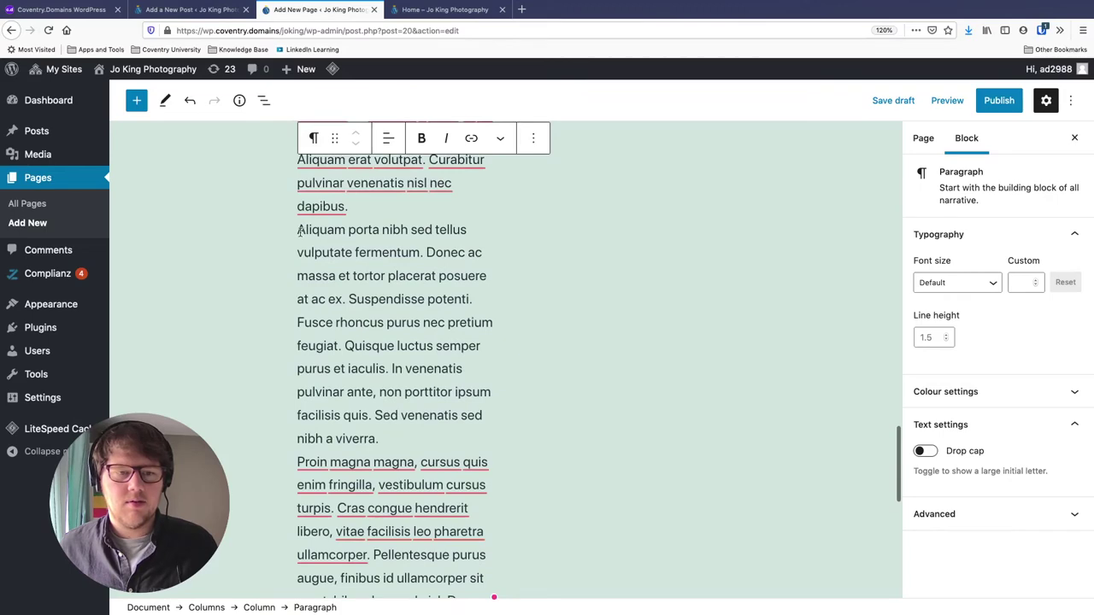
pyautogui.moveTo(299, 229); pyautogui.dragTo(360, 413)
pyautogui.press('BackSpace')
pyautogui.scroll(10, 405, 385)
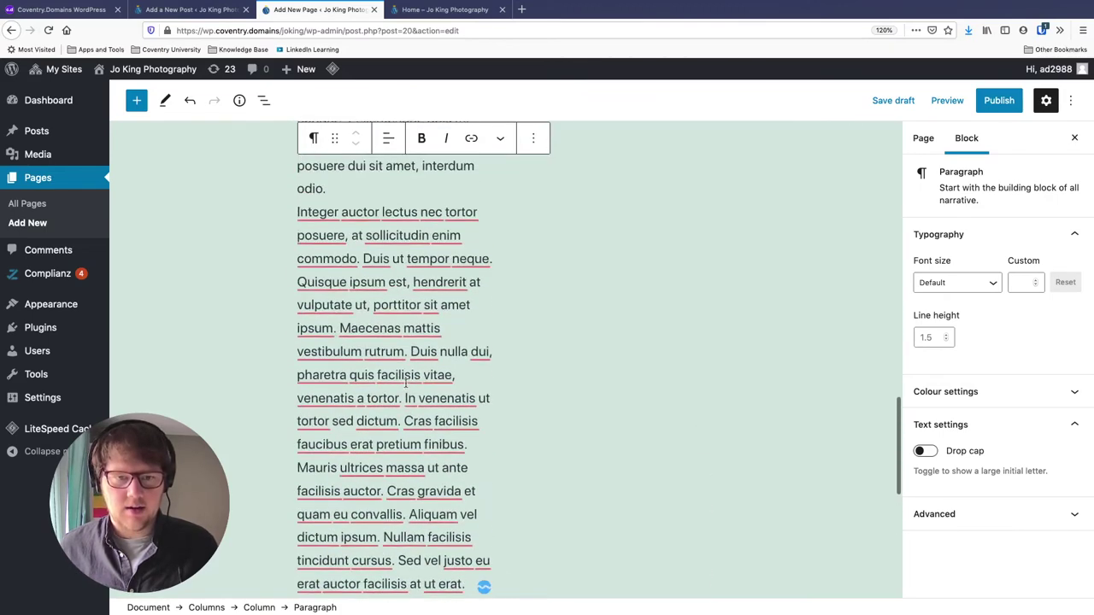
pyautogui.scroll(5, 405, 382)
pyautogui.scroll(-3, 405, 382)
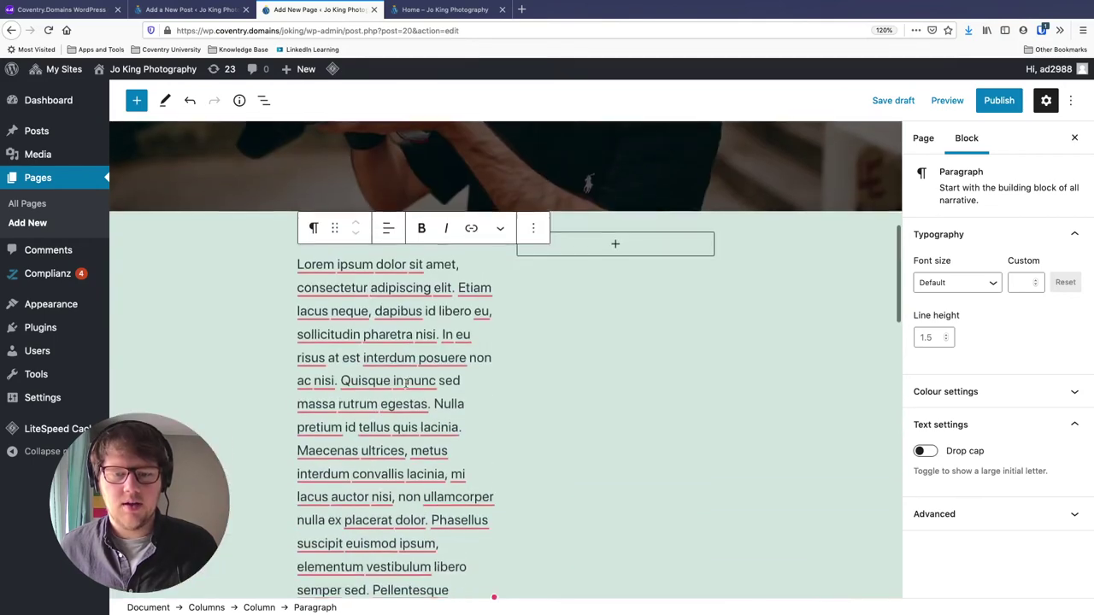
# Step: Paste lorem ipsum into the right column and start an empty paragraph after 'nibh a viverra.'
pyautogui.click(615, 241)
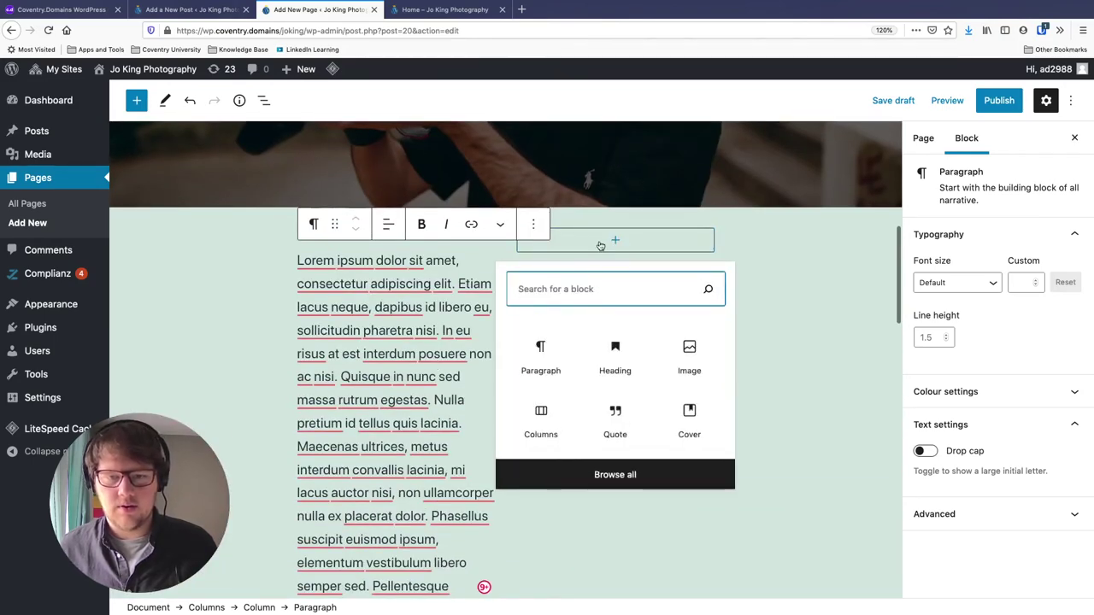
pyautogui.click(552, 341)
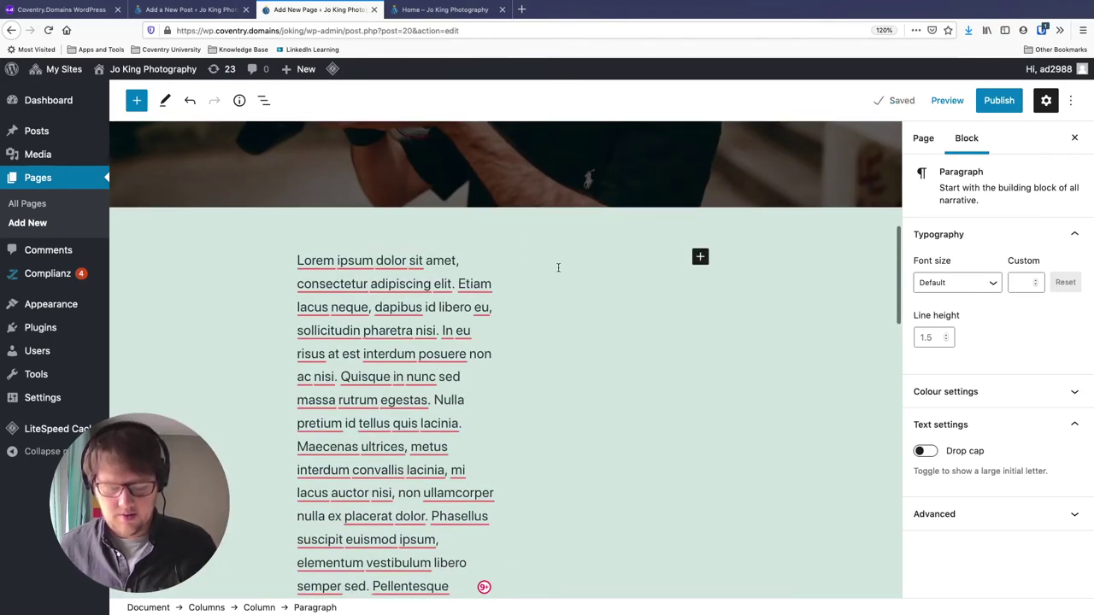
pyautogui.press('super+v')
pyautogui.scroll(5, 558, 346)
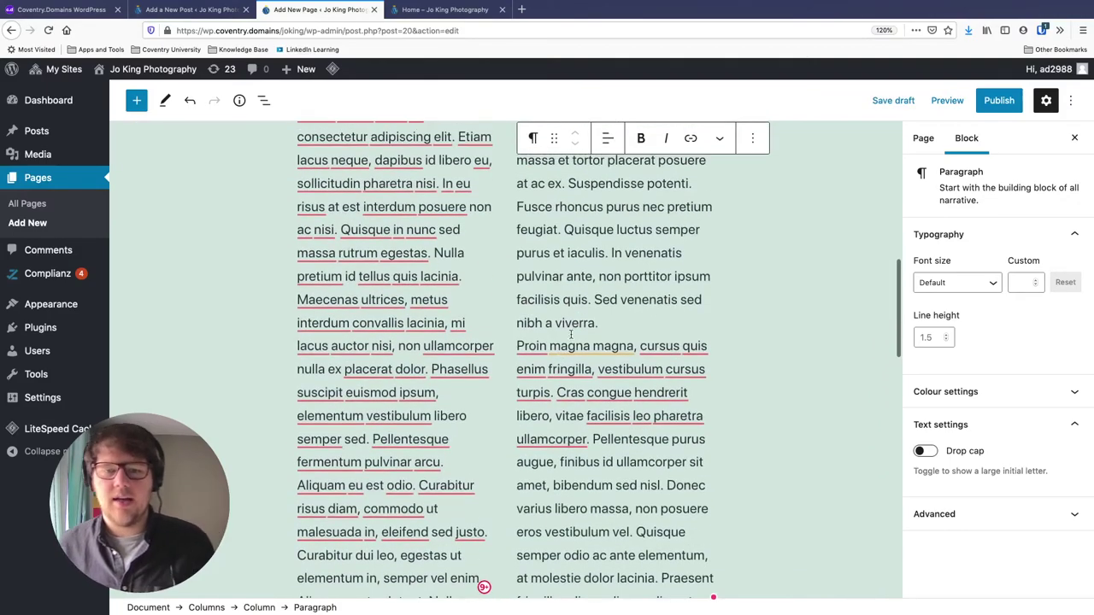
pyautogui.scroll(2, 613, 322)
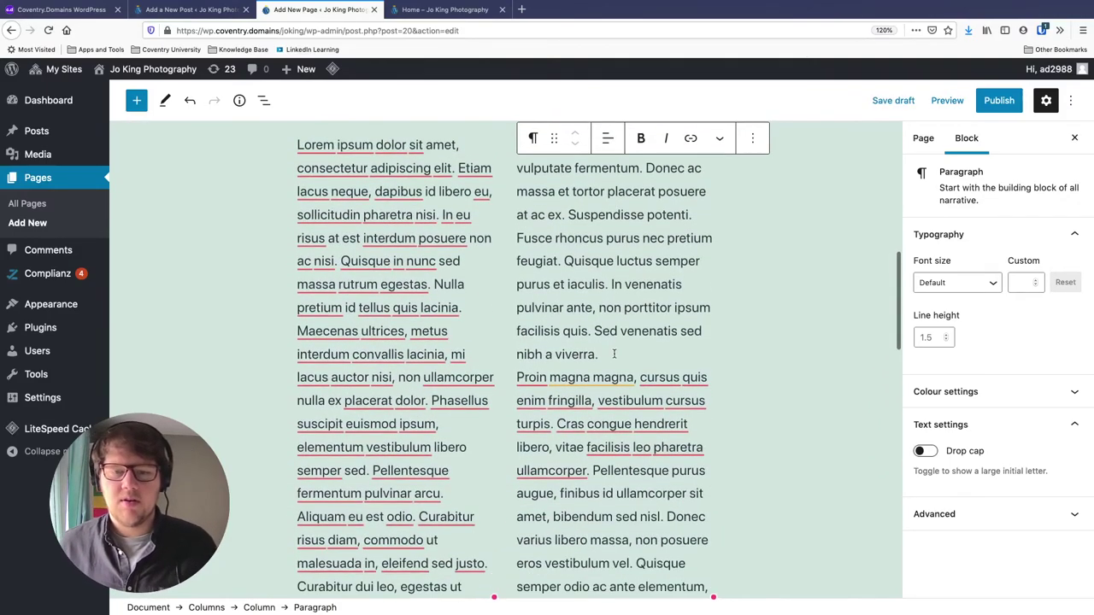
pyautogui.click(614, 352)
pyautogui.press('Return')
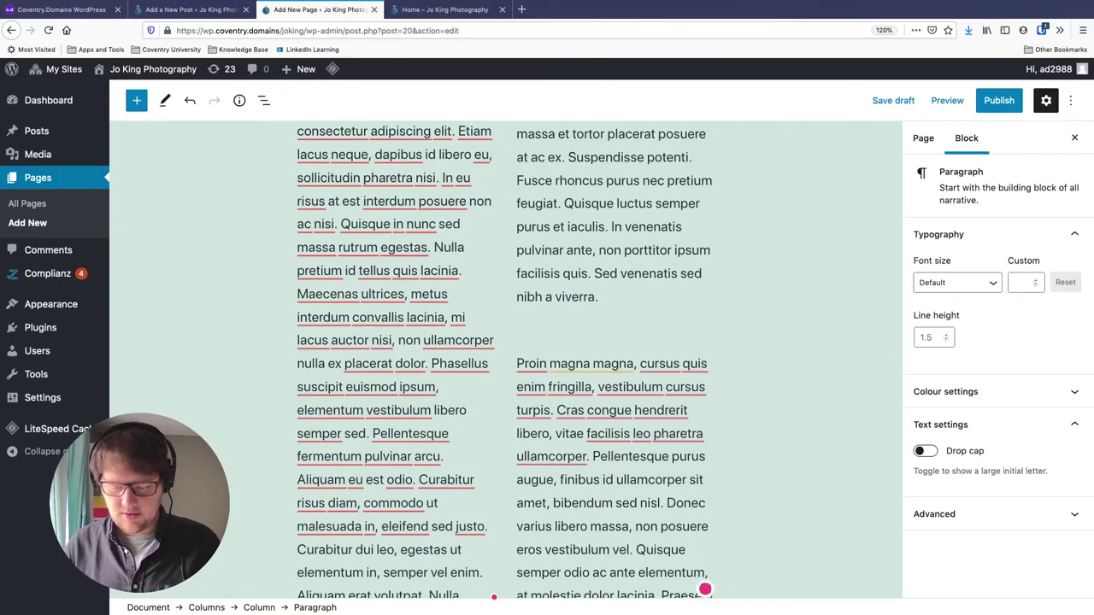
pyautogui.write('/im')
pyautogui.press('BackSpace')
pyautogui.press('BackSpace')
pyautogui.scroll(-1, 598, 359)
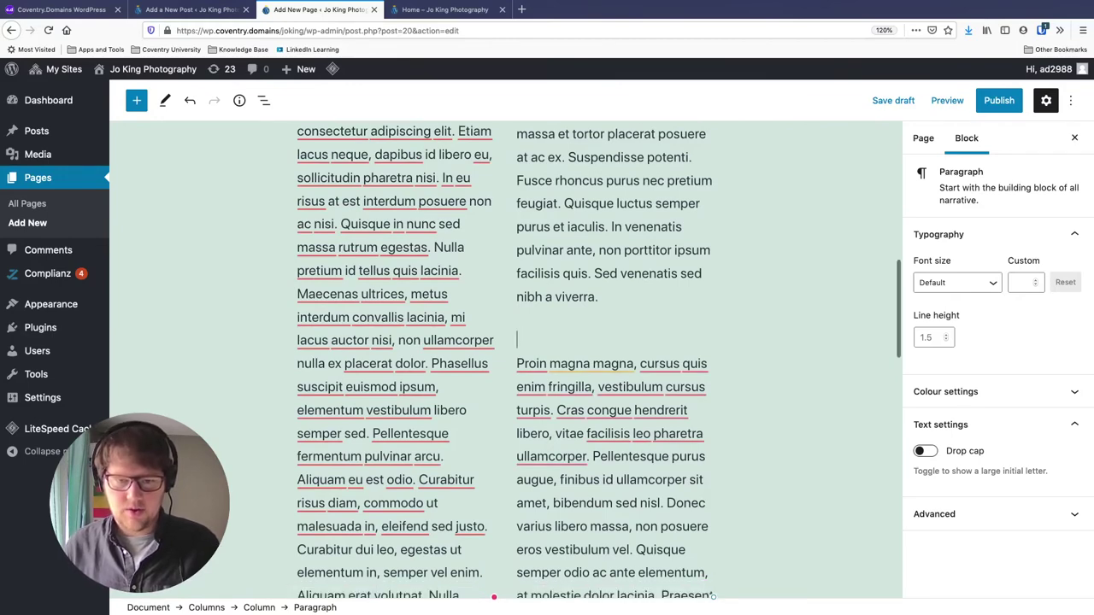
pyautogui.scroll(-3, 582, 391)
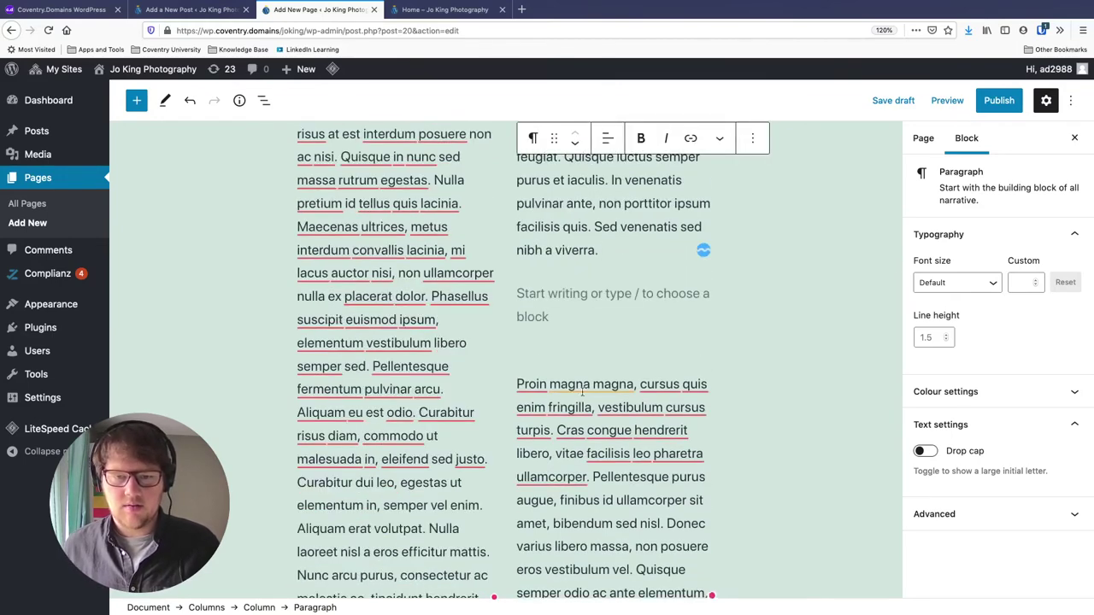
# Step: Add an Image block in the right column using the camera-on-tripod photo from the Media Library
pyautogui.click(136, 101)
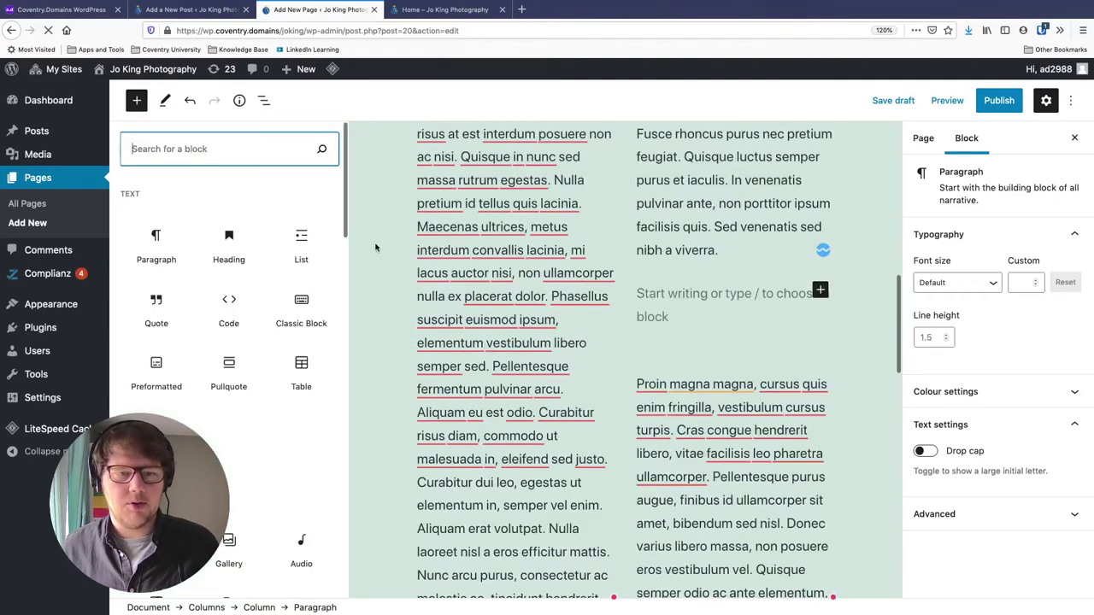
pyautogui.write('im')
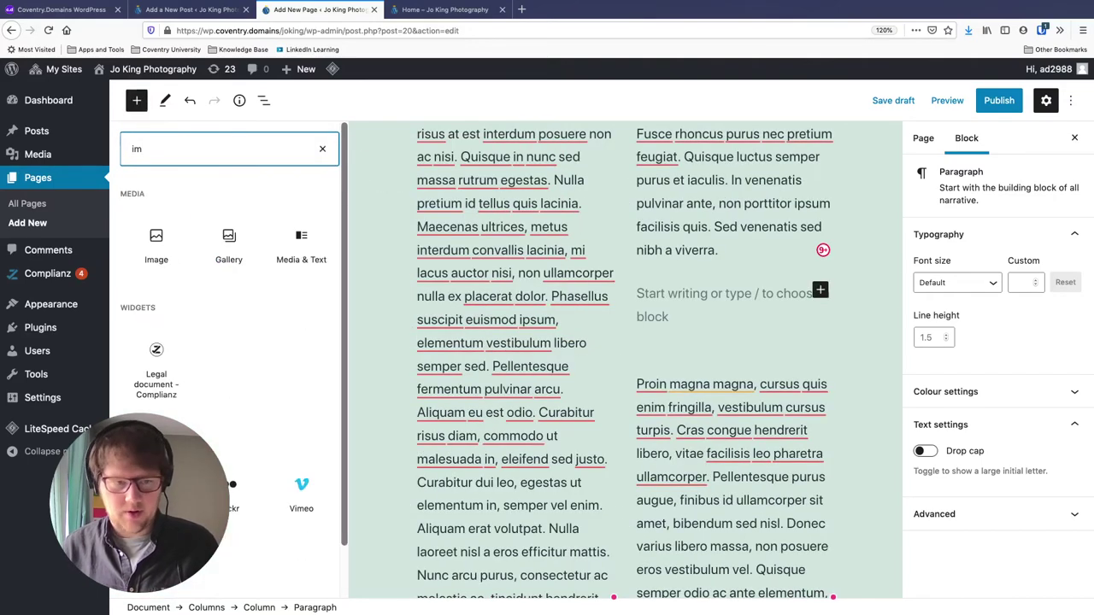
pyautogui.click(155, 246)
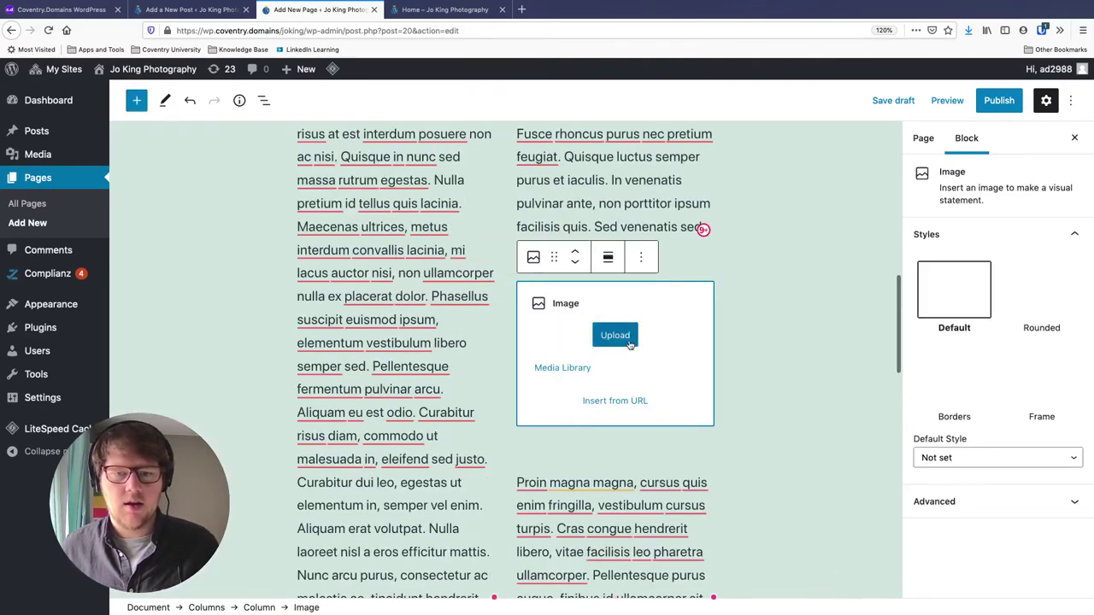
pyautogui.click(569, 368)
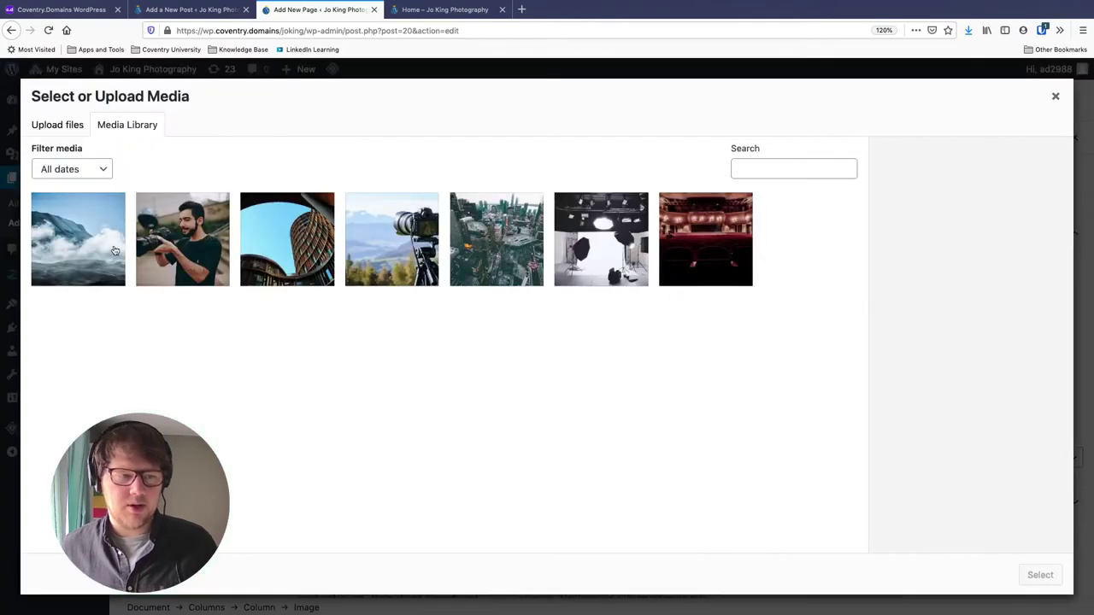
pyautogui.click(411, 256)
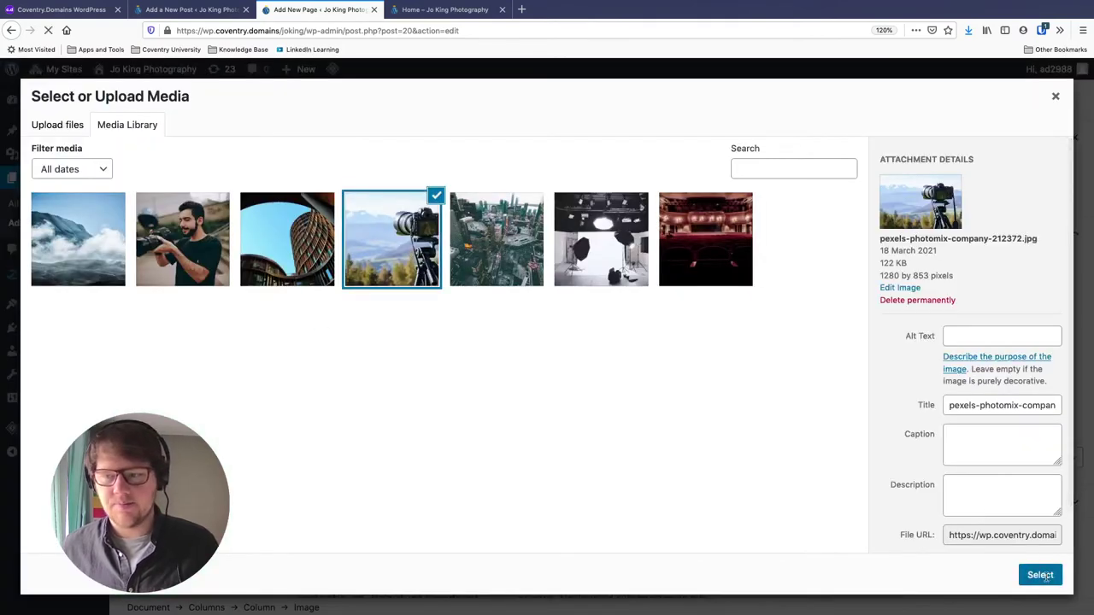
pyautogui.click(1040, 575)
pyautogui.scroll(-1, 738, 371)
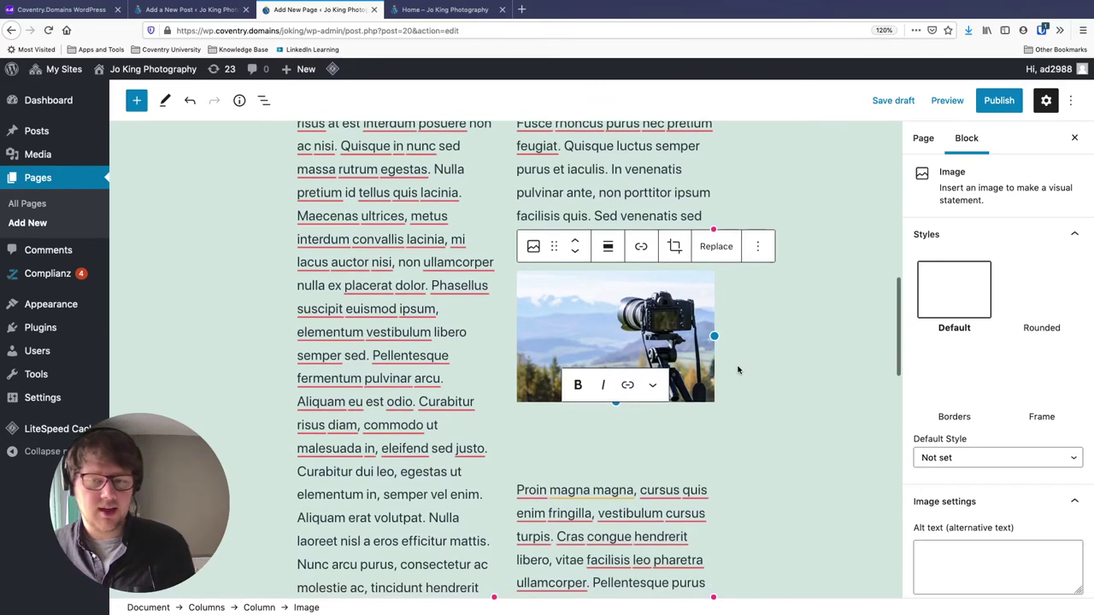
# Step: Remove the stray empty paragraph below the image and deselect it
pyautogui.click(578, 445)
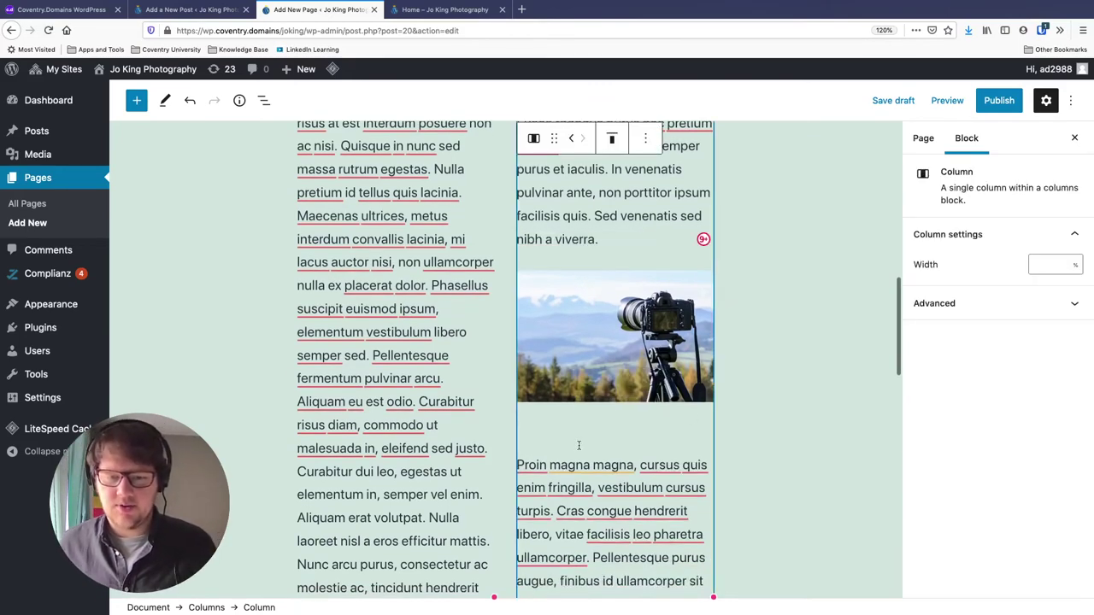
pyautogui.click(579, 445)
pyautogui.press('BackSpace')
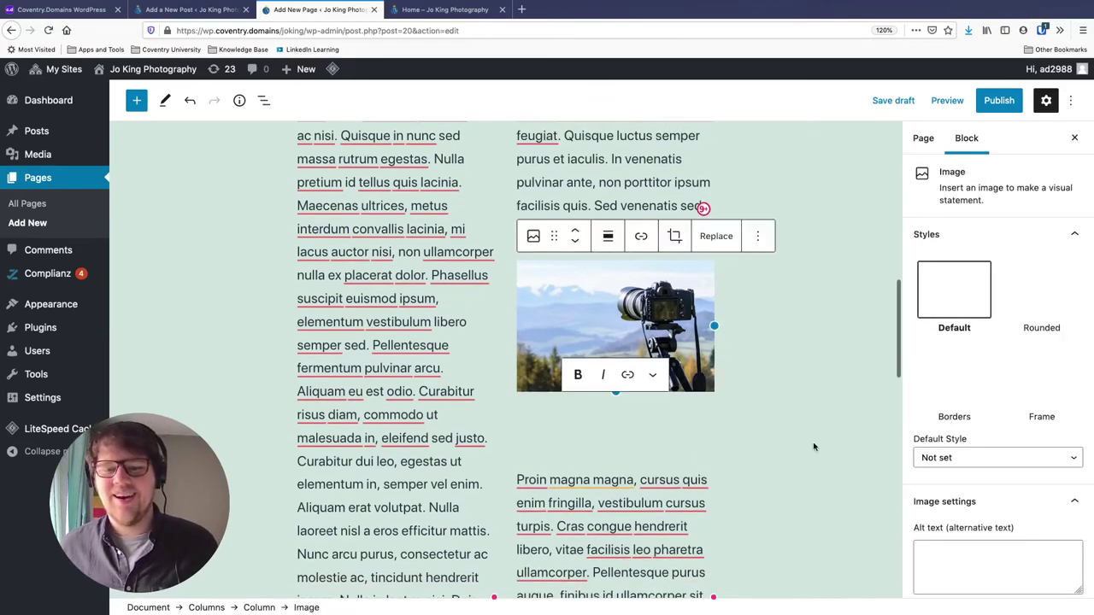
pyautogui.click(678, 451)
pyautogui.scroll(5, 678, 451)
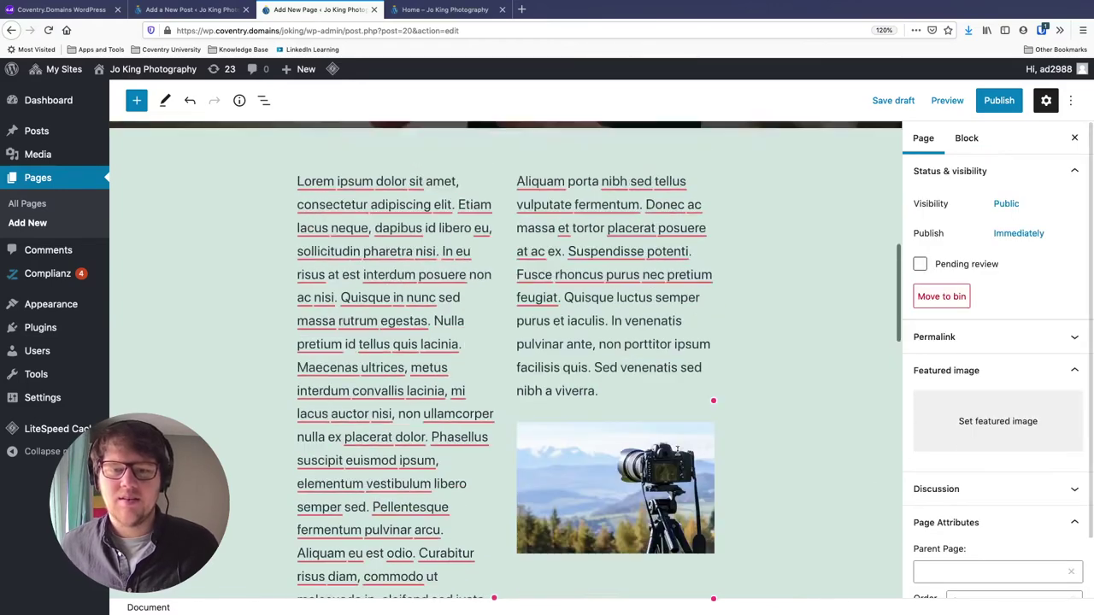
# Step: Trim the left column so it ends at 'venenatis a tortor.' and add a paragraph below the columns
pyautogui.scroll(-6, 507, 391)
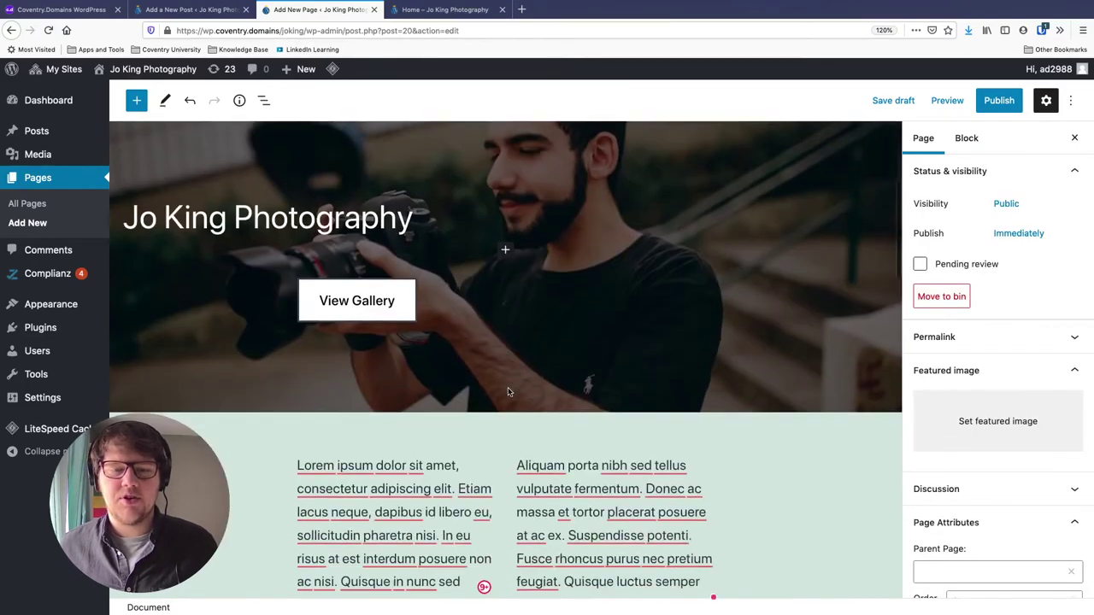
pyautogui.scroll(-1, 530, 376)
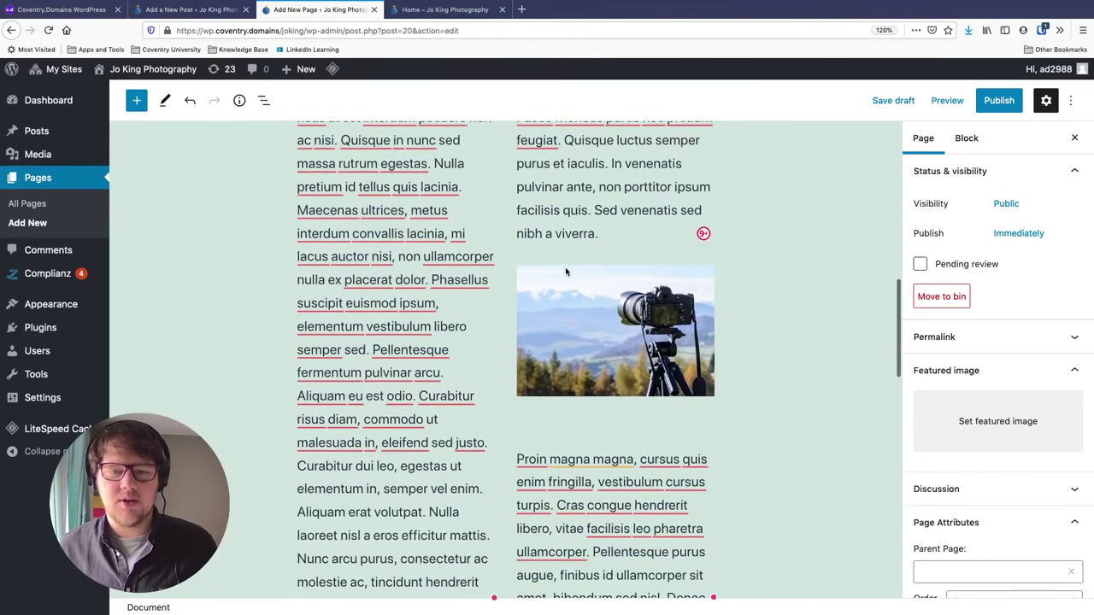
pyautogui.scroll(-12, 565, 272)
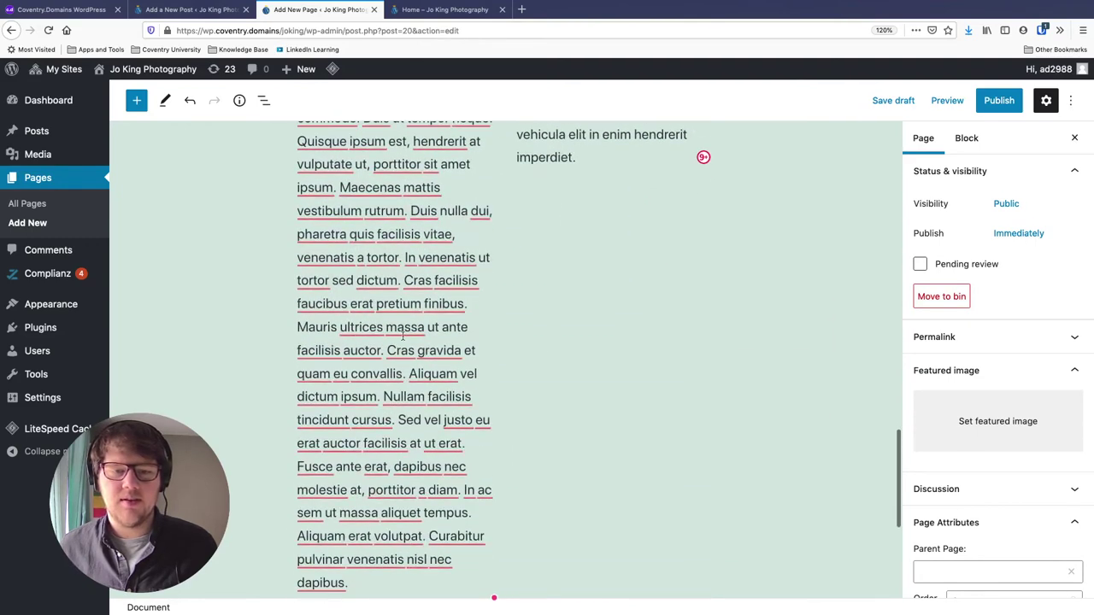
pyautogui.scroll(-2, 403, 336)
pyautogui.click(365, 446)
pyautogui.moveTo(365, 446); pyautogui.dragTo(406, 324)
pyautogui.scroll(2, 393, 366)
pyautogui.press('BackSpace')
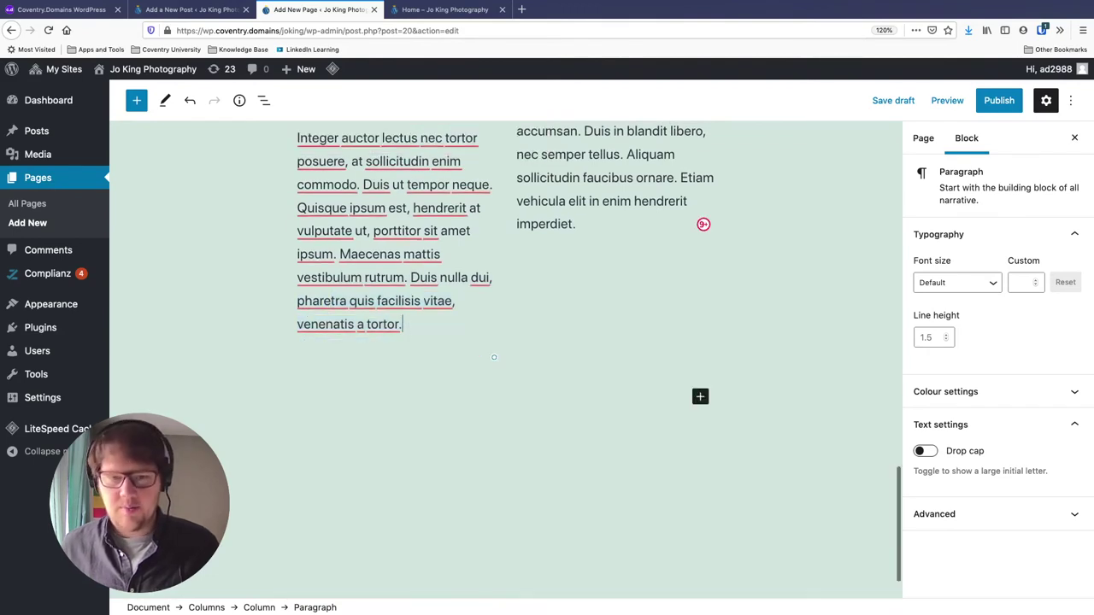
pyautogui.click(396, 393)
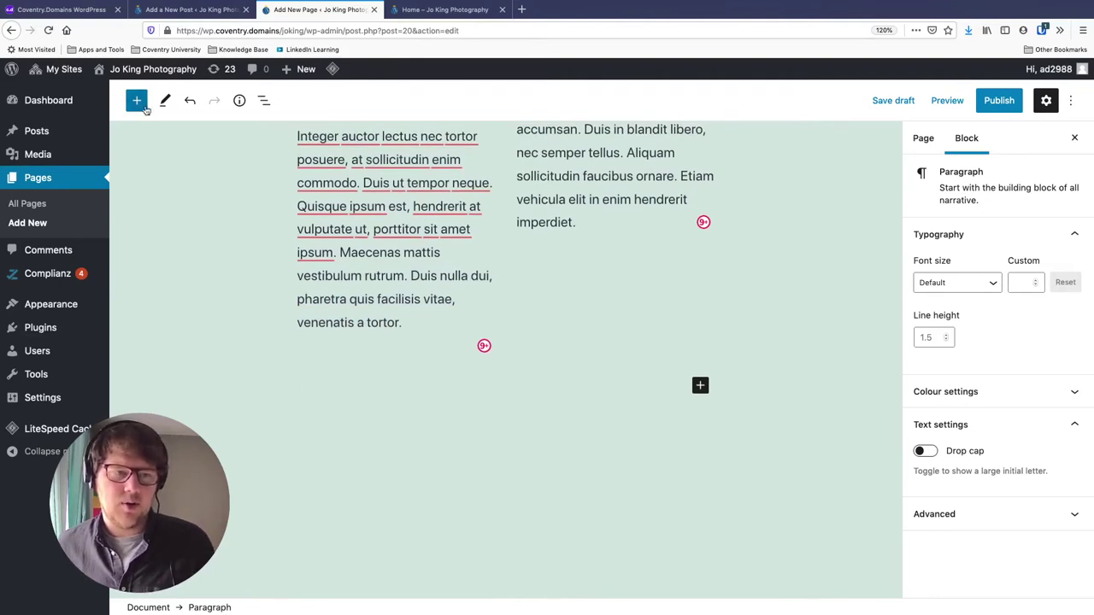
# Step: Insert a Latest Posts block below the columns and switch it to grid view
pyautogui.click(136, 101)
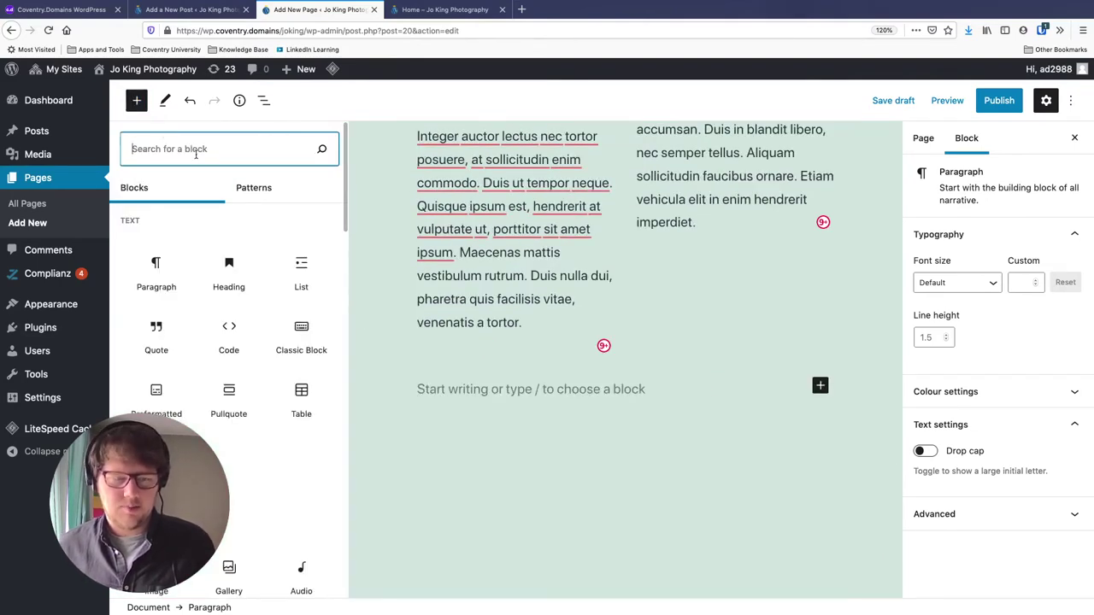
pyautogui.write('lat')
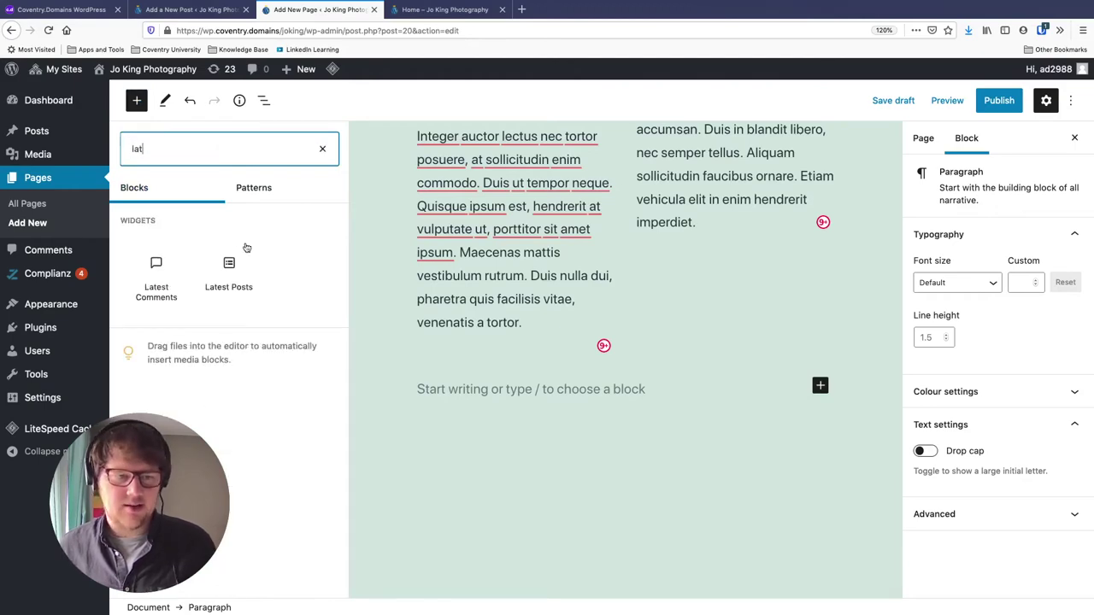
pyautogui.click(228, 268)
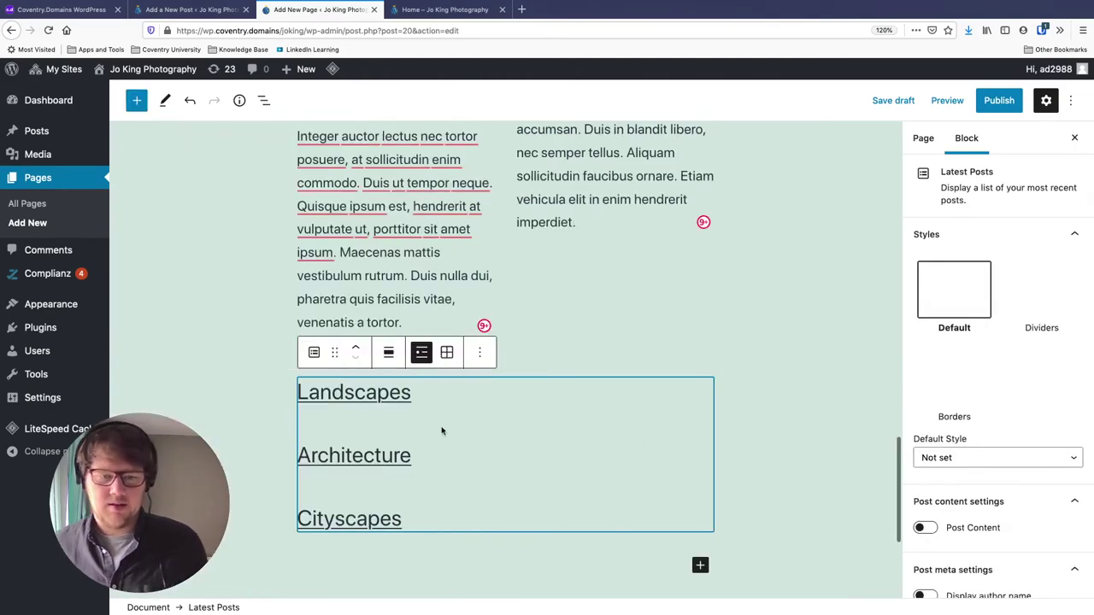
pyautogui.scroll(-3, 427, 427)
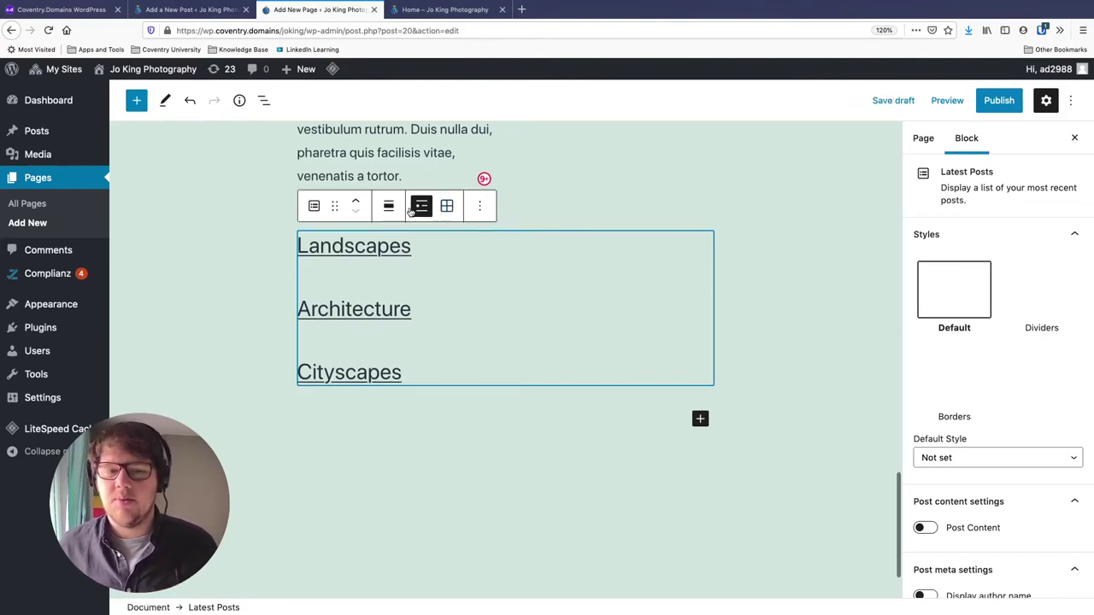
pyautogui.click(446, 207)
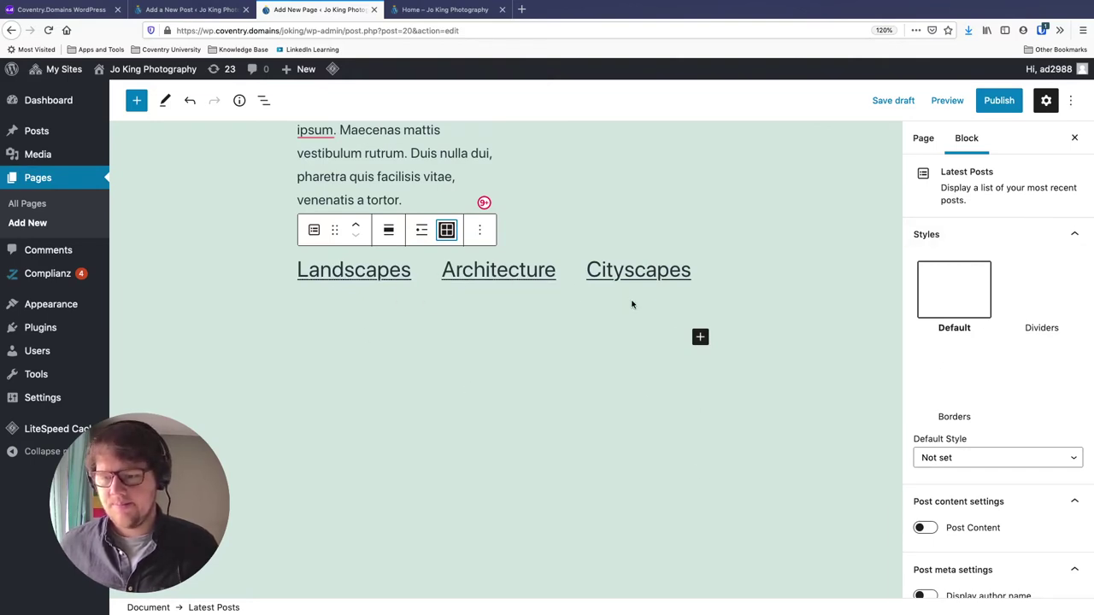
pyautogui.scroll(-5, 935, 426)
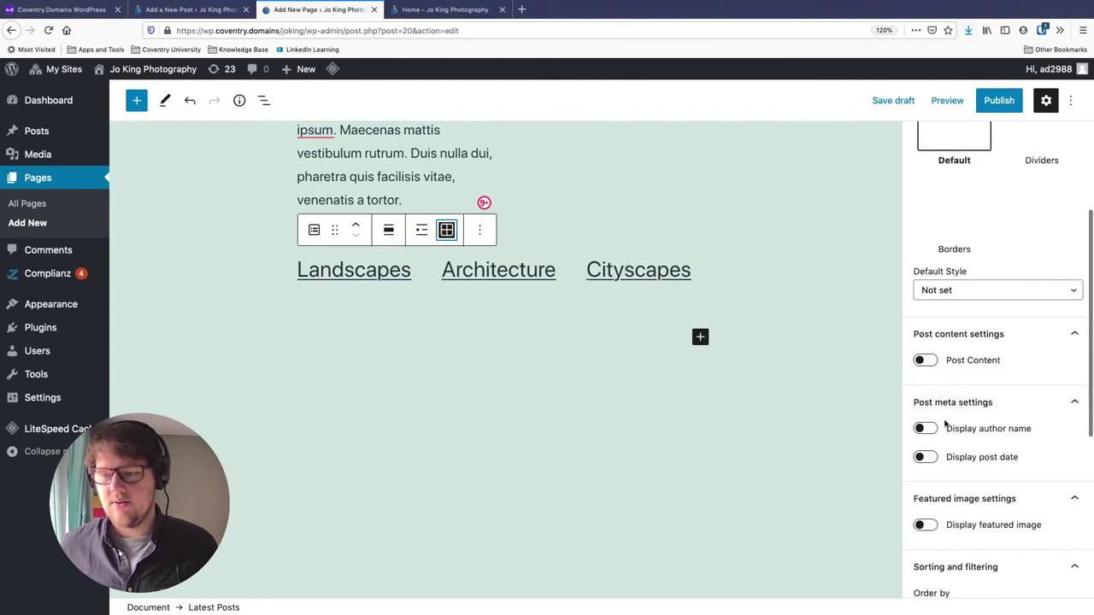
# Step: Show each post's featured image in the grid at Medium size
pyautogui.click(930, 453)
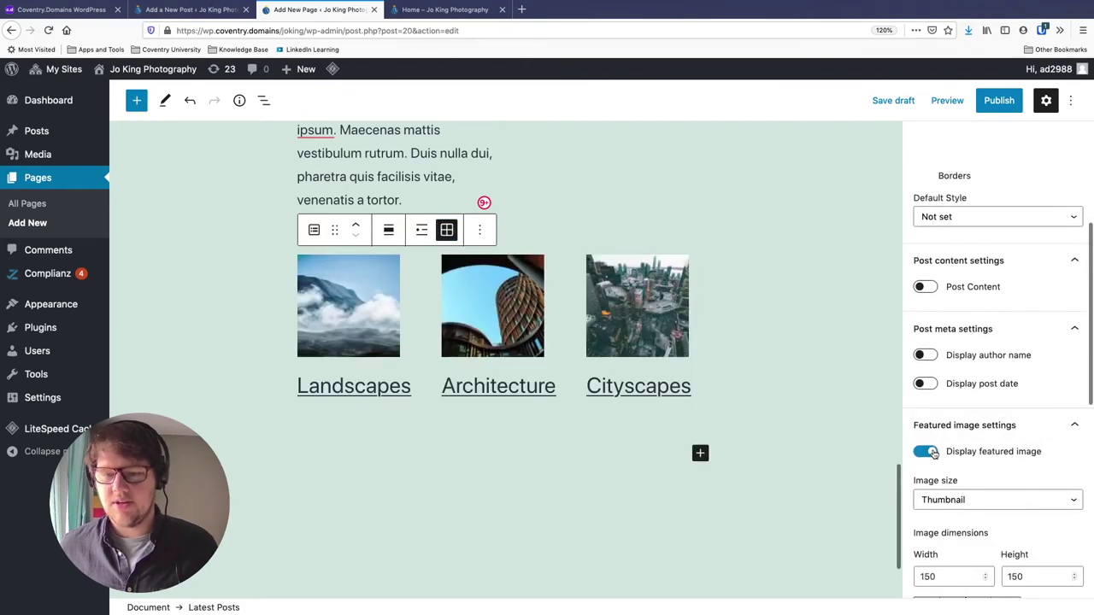
pyautogui.scroll(-2, 961, 423)
pyautogui.click(964, 394)
pyautogui.click(959, 404)
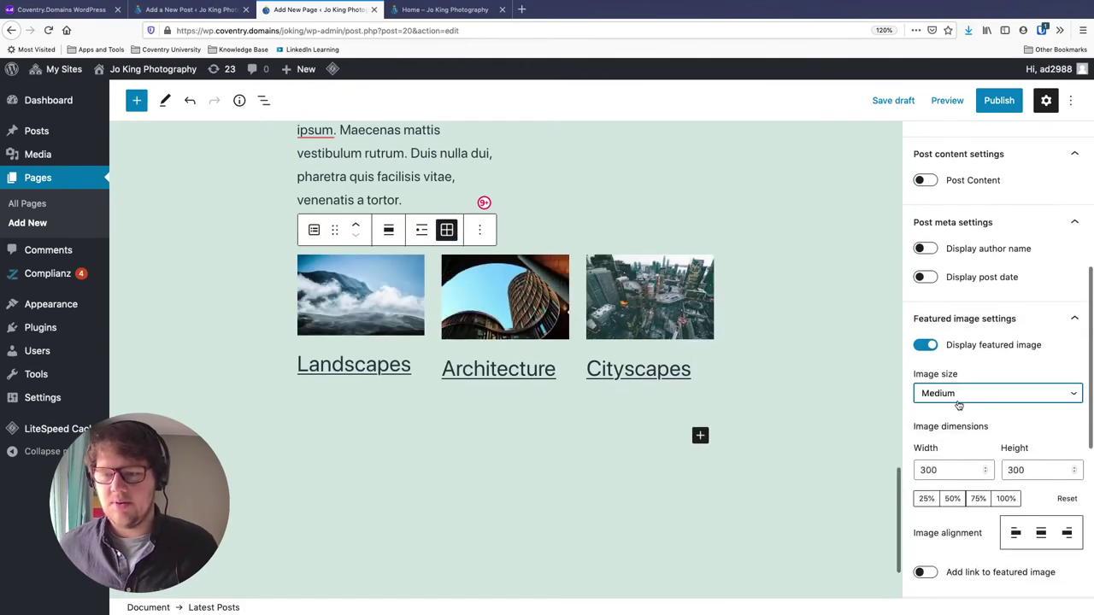
pyautogui.click(957, 398)
pyautogui.click(951, 402)
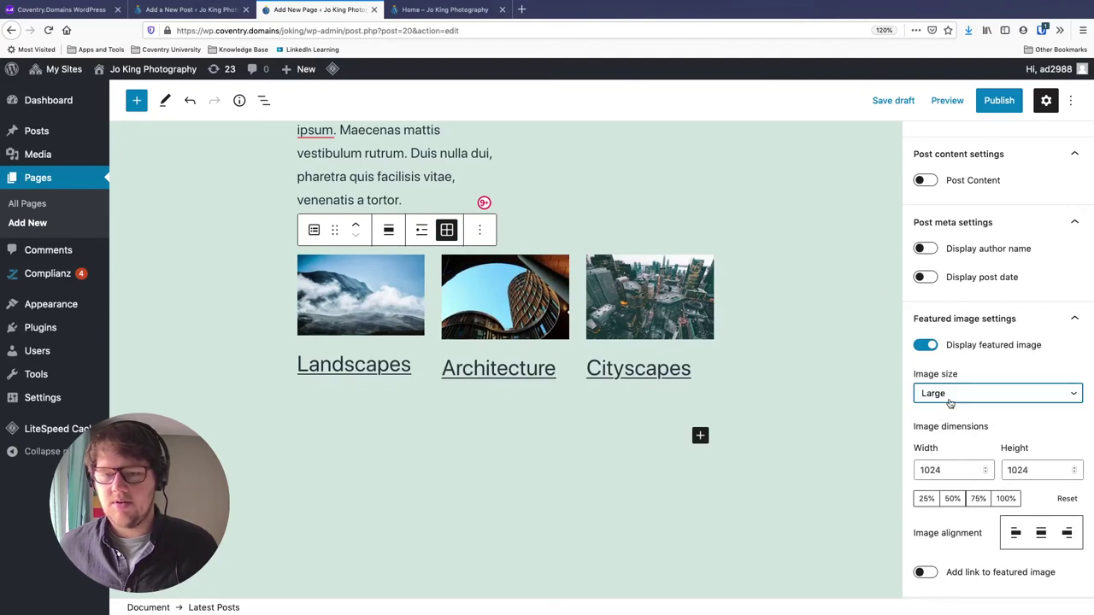
pyautogui.click(947, 394)
pyautogui.click(950, 380)
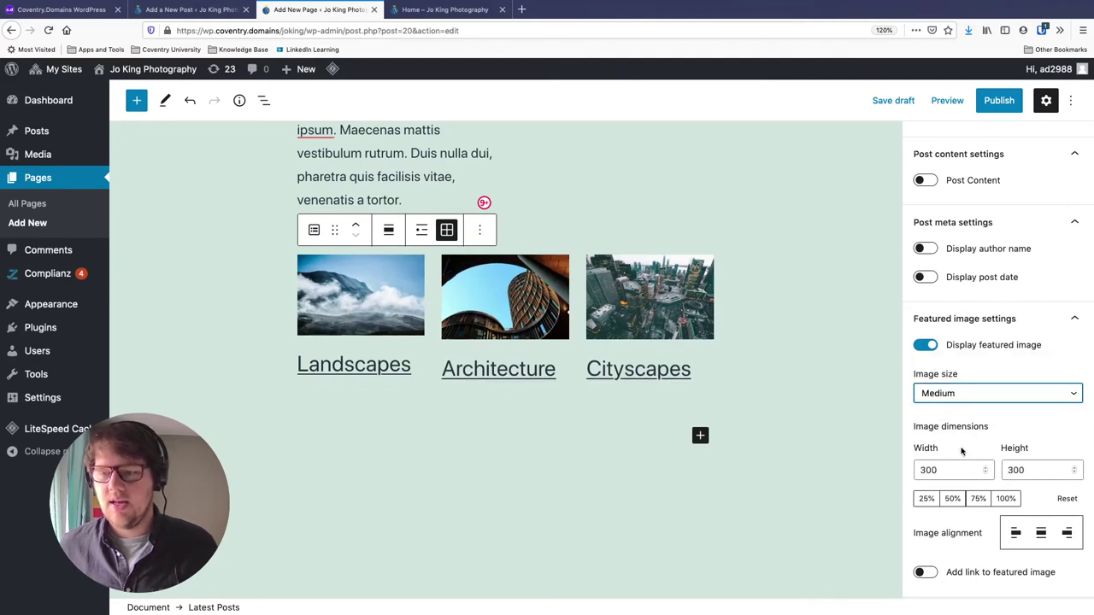
pyautogui.scroll(-3, 960, 450)
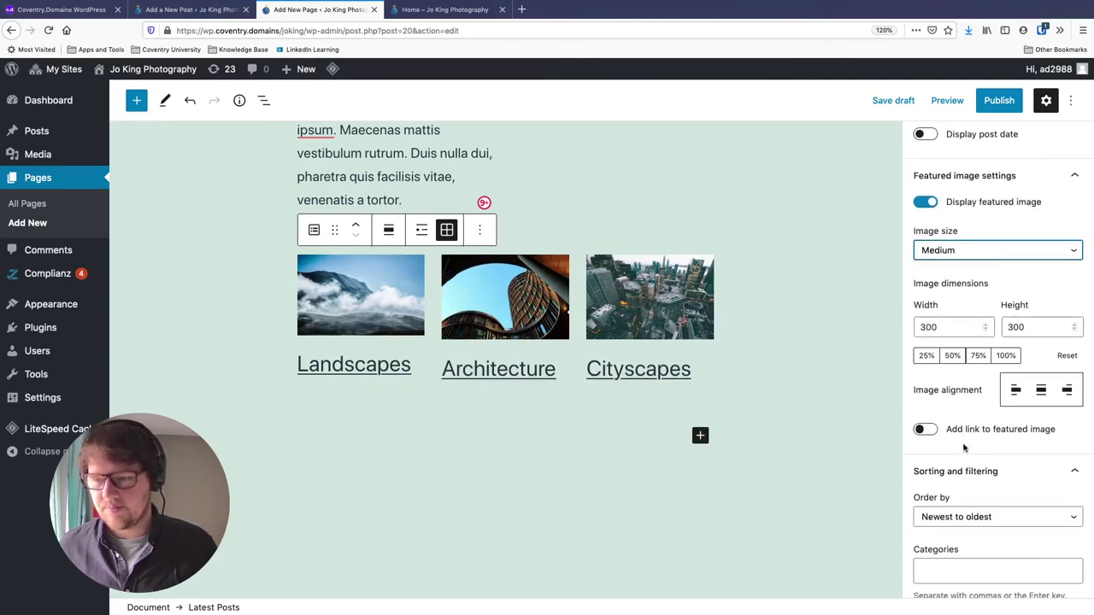
pyautogui.scroll(5, 964, 446)
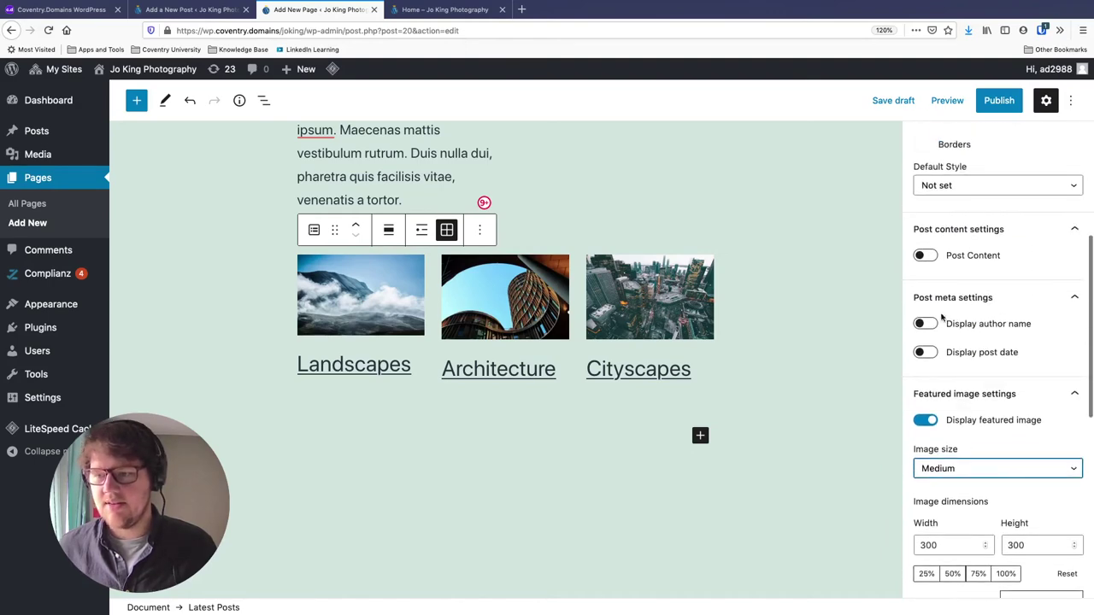
# Step: Show post excerpts under the images, limited to 12 words
pyautogui.click(920, 256)
pyautogui.scroll(-2, 554, 371)
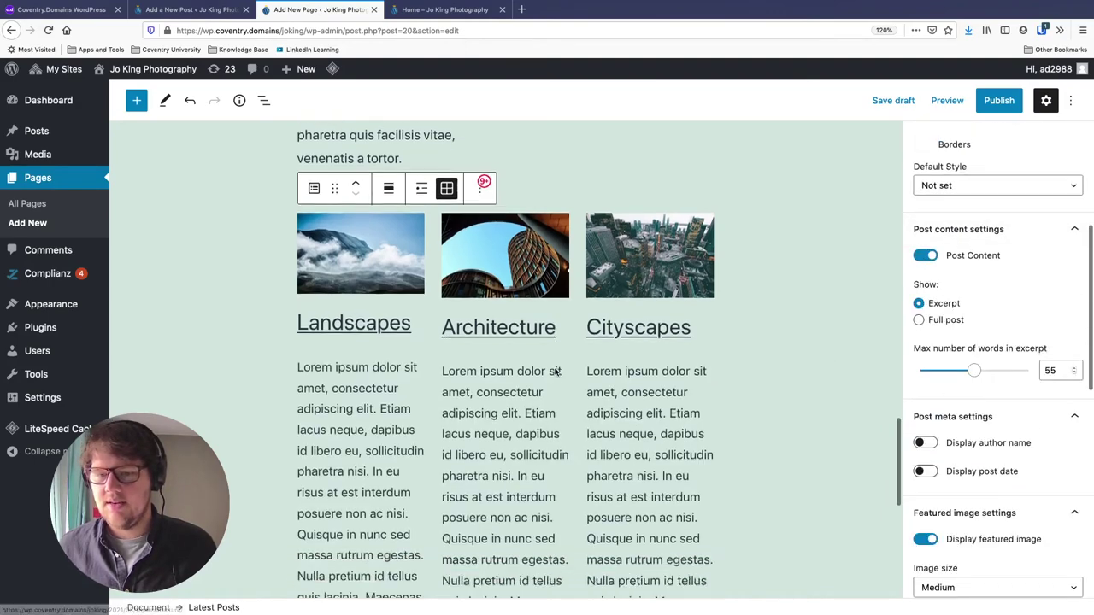
pyautogui.scroll(1, 554, 371)
pyautogui.moveTo(976, 369); pyautogui.dragTo(928, 376)
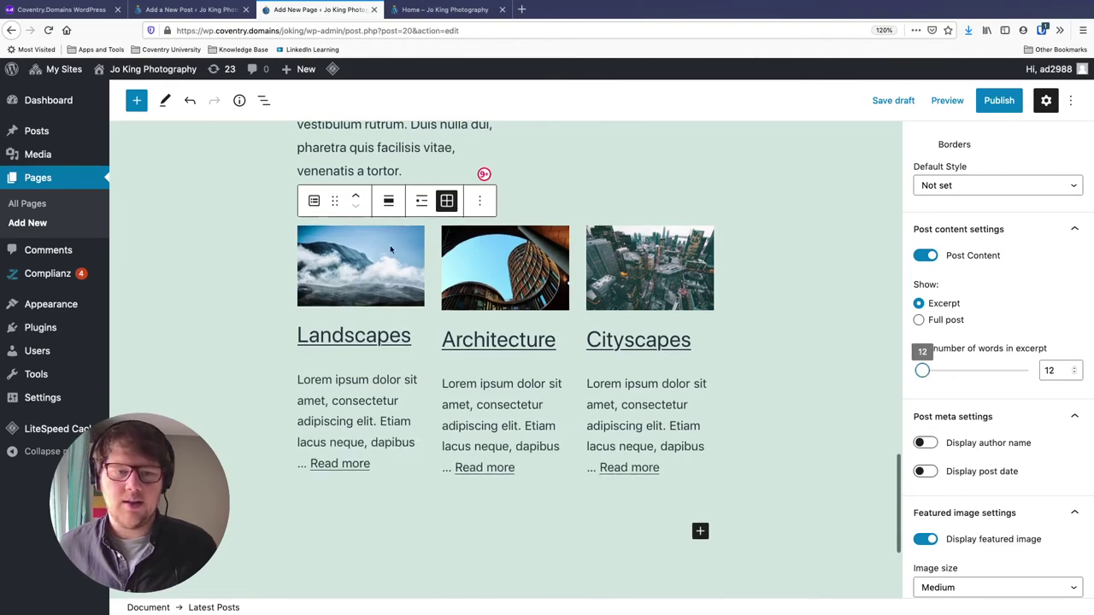
# Step: Stretch the Latest Posts block to full width and save the page as a draft
pyautogui.click(388, 200)
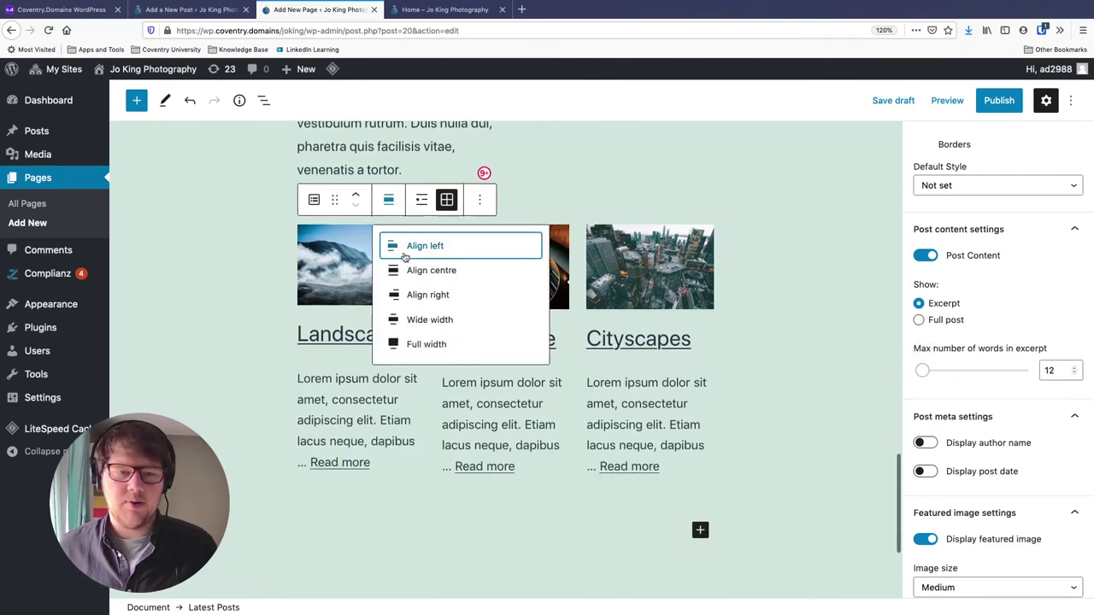
pyautogui.click(432, 344)
pyautogui.scroll(3, 598, 432)
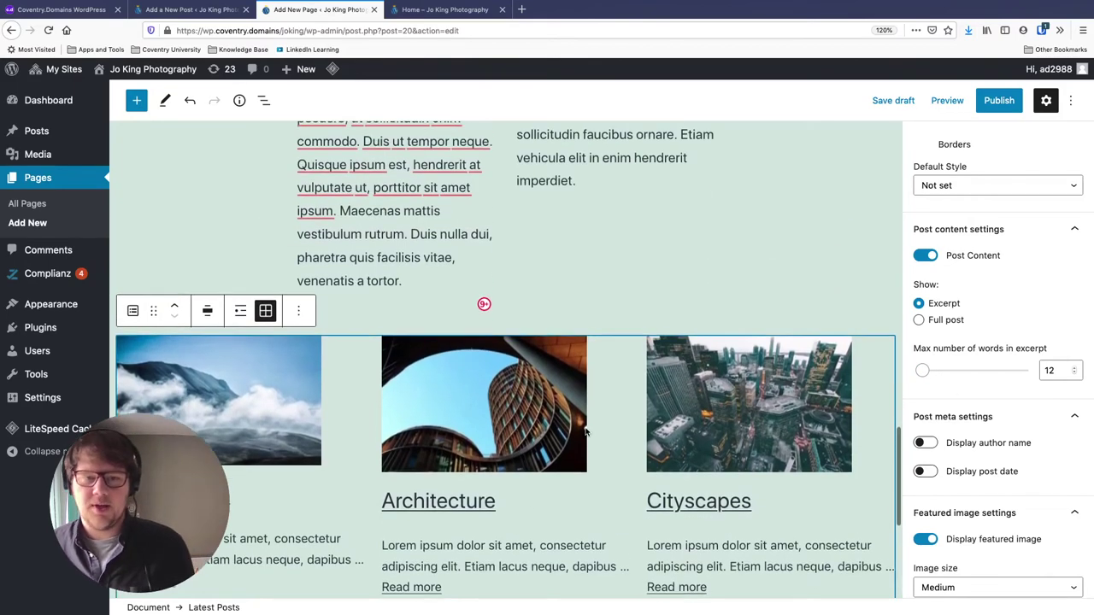
pyautogui.click(893, 100)
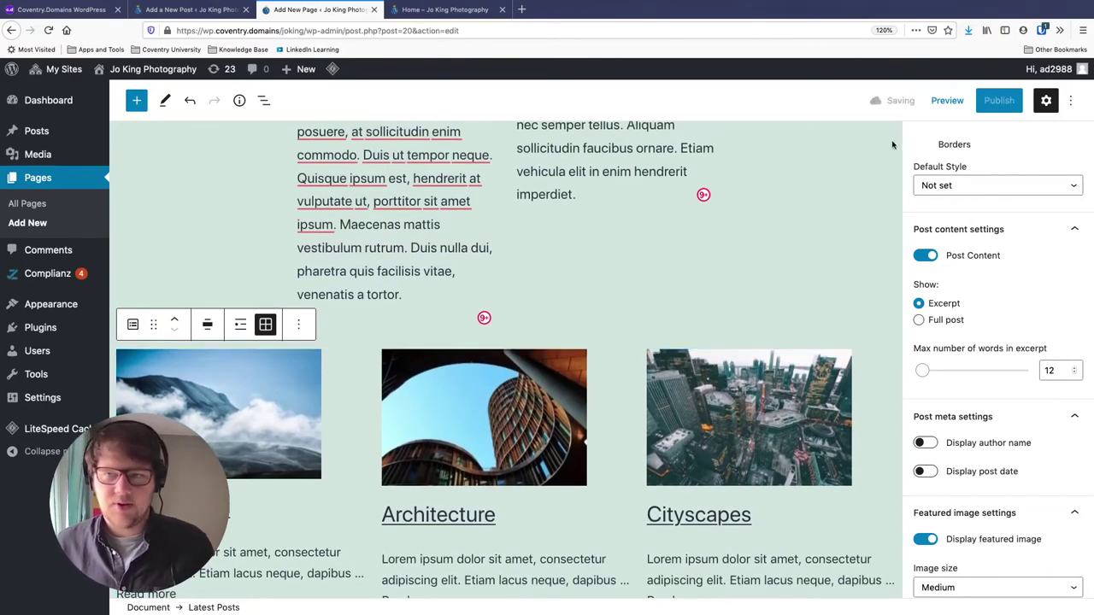
pyautogui.click(947, 101)
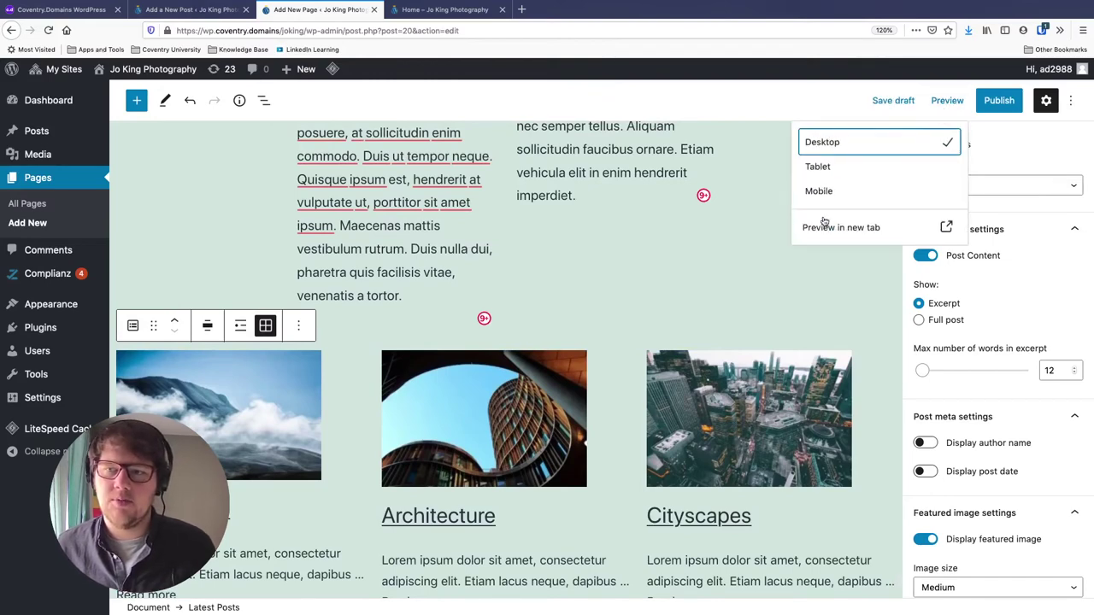
pyautogui.click(826, 223)
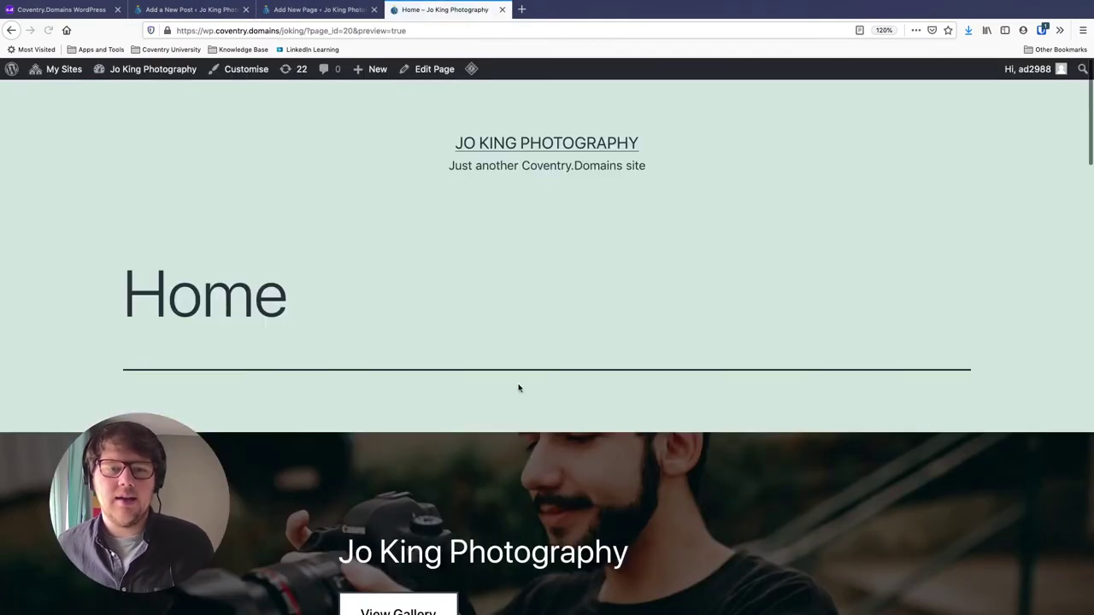
pyautogui.scroll(-4, 442, 347)
pyautogui.scroll(-3, 442, 347)
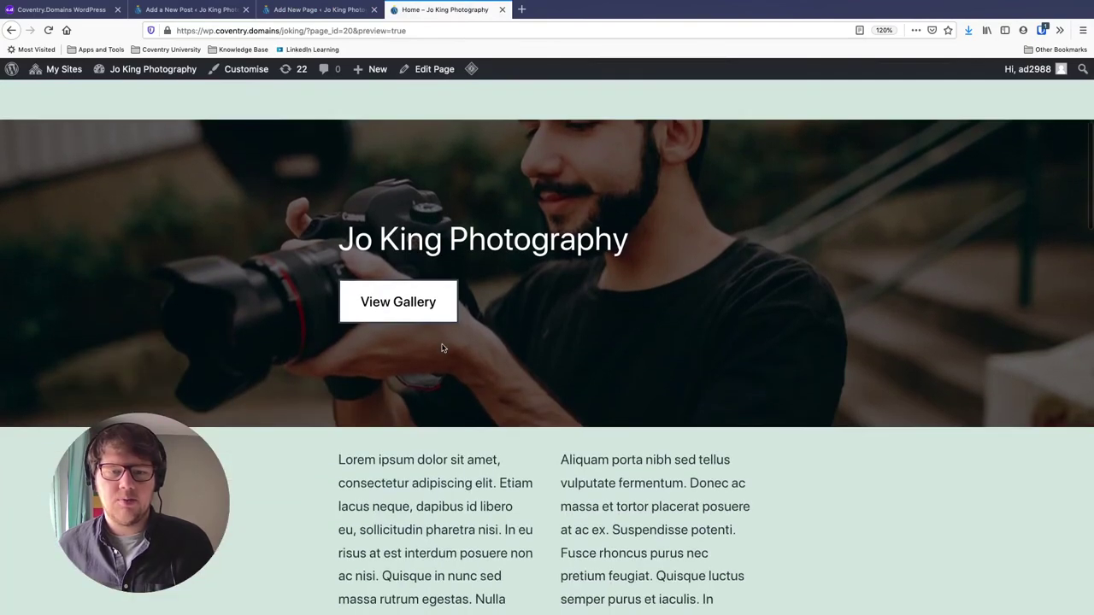
pyautogui.scroll(-4, 501, 284)
pyautogui.scroll(-8, 502, 285)
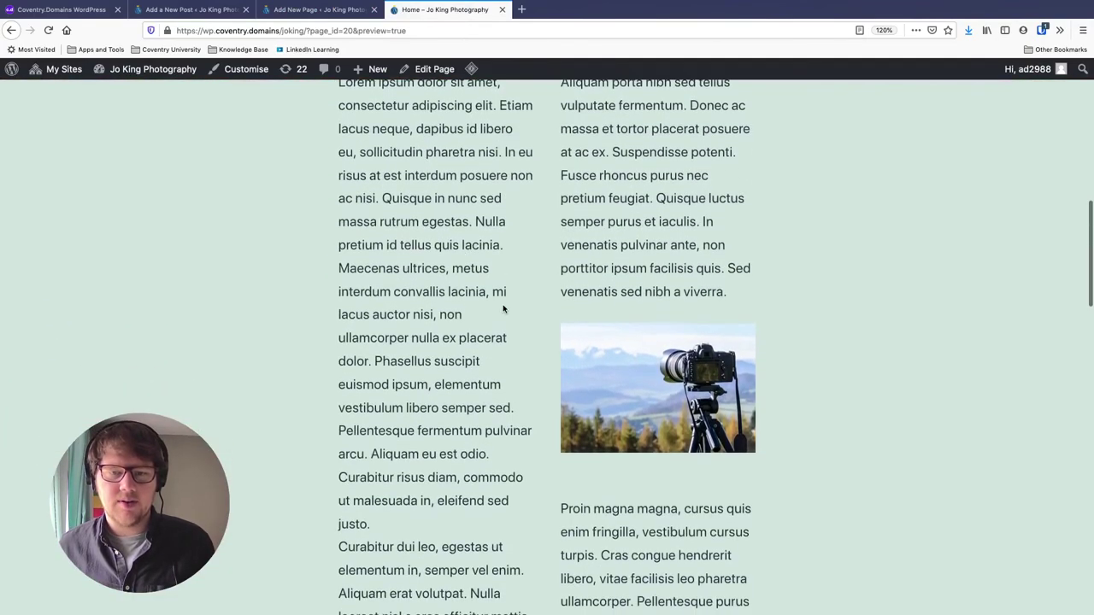
pyautogui.scroll(-8, 501, 308)
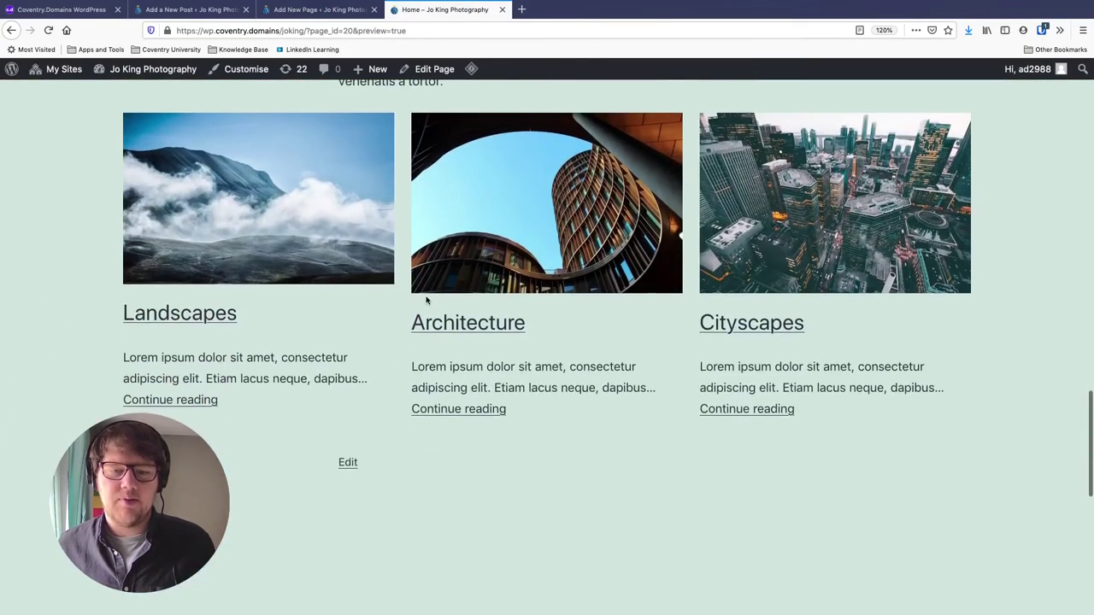
pyautogui.scroll(-4, 598, 313)
pyautogui.scroll(1, 572, 389)
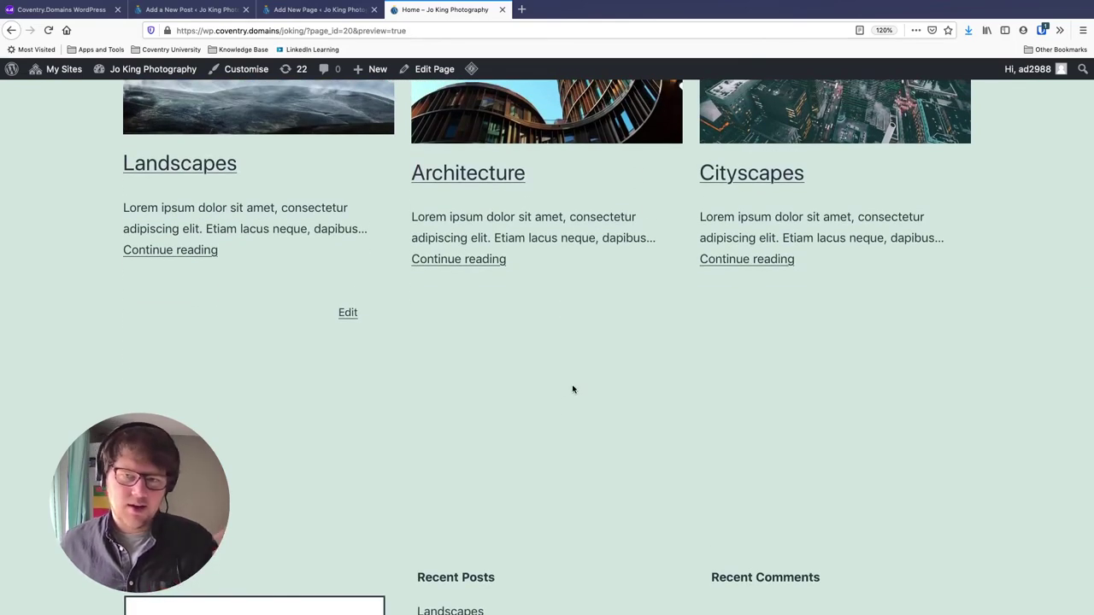
pyautogui.scroll(-5, 573, 389)
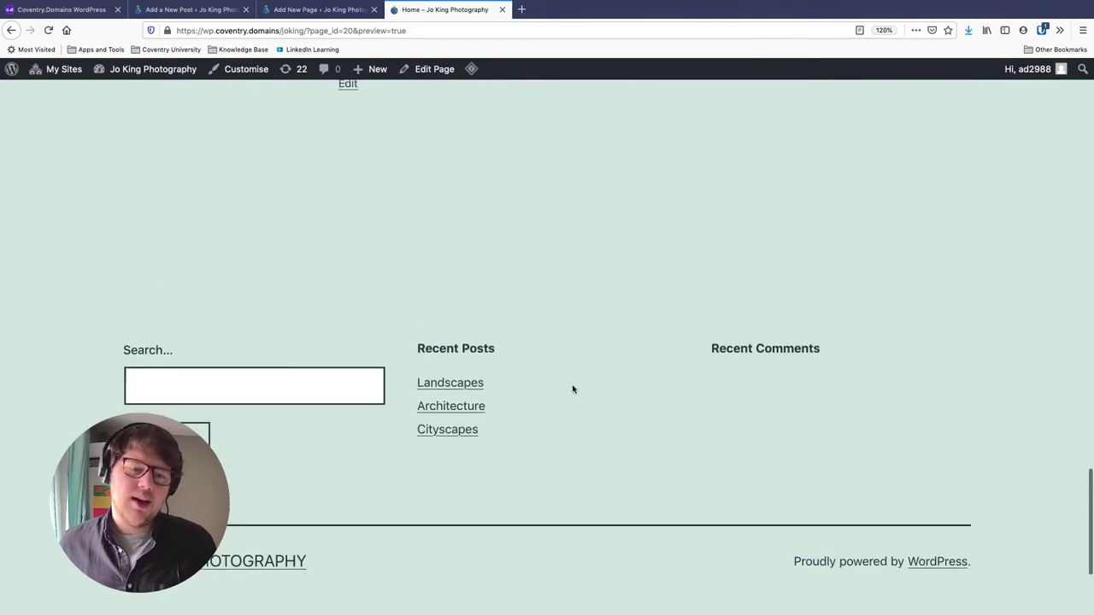
pyautogui.scroll(8, 573, 389)
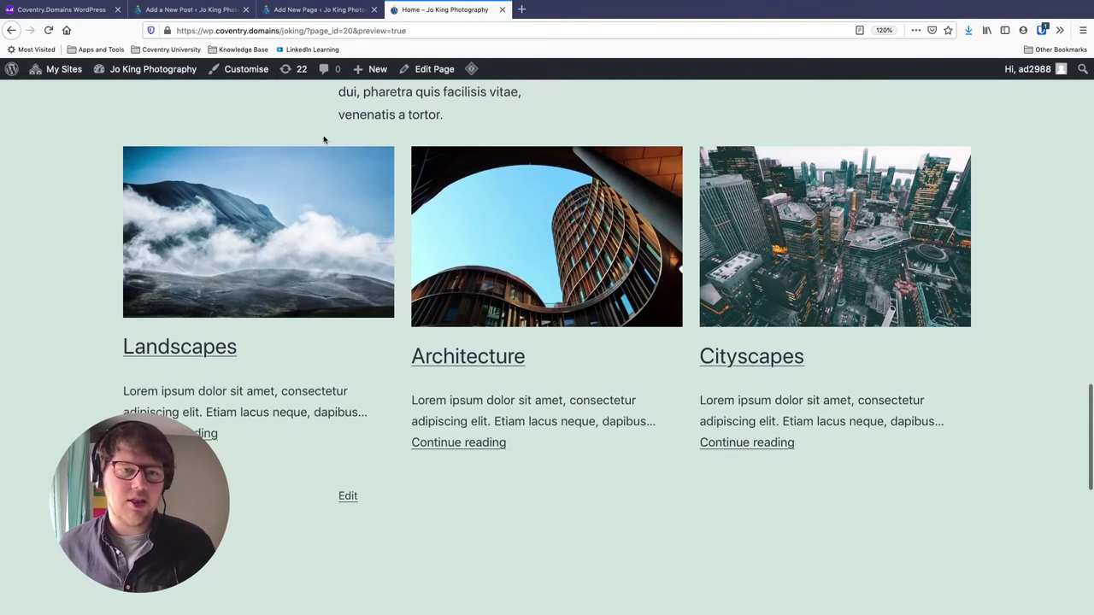
pyautogui.click(313, 14)
pyautogui.scroll(-5, 434, 349)
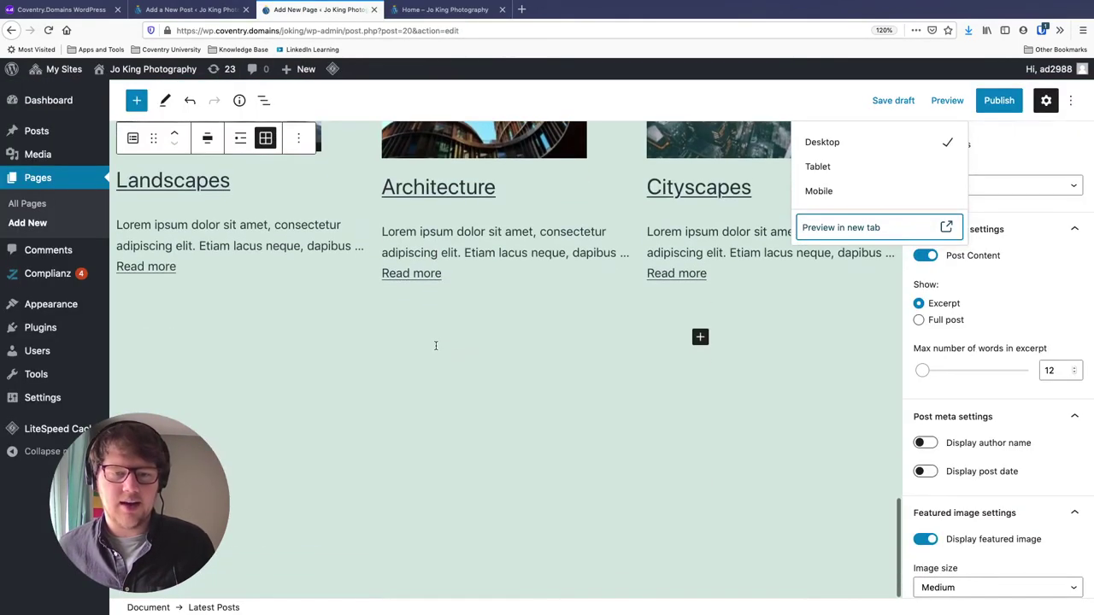
# Step: Add a Gallery block below the posts grid, then delete it again
pyautogui.click(414, 376)
pyautogui.click(128, 100)
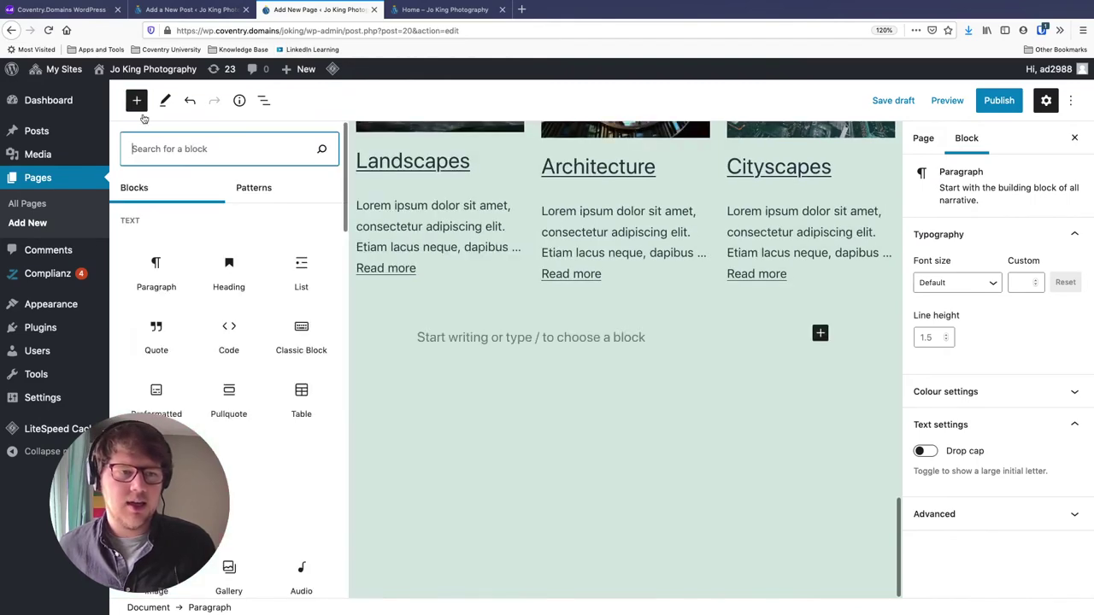
pyautogui.write('g')
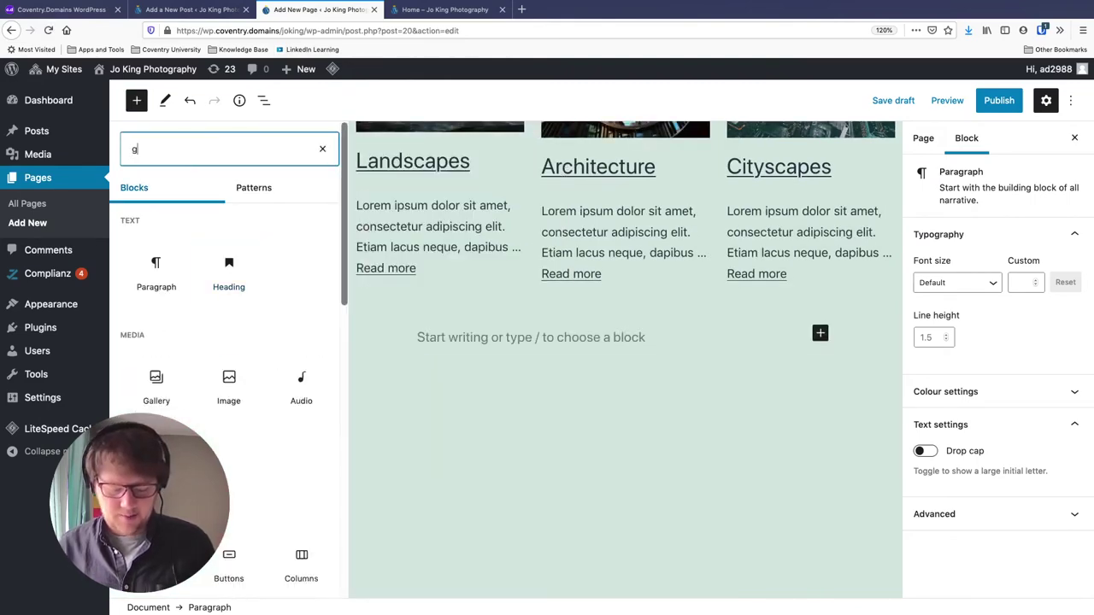
pyautogui.write('aller')
pyautogui.click(149, 289)
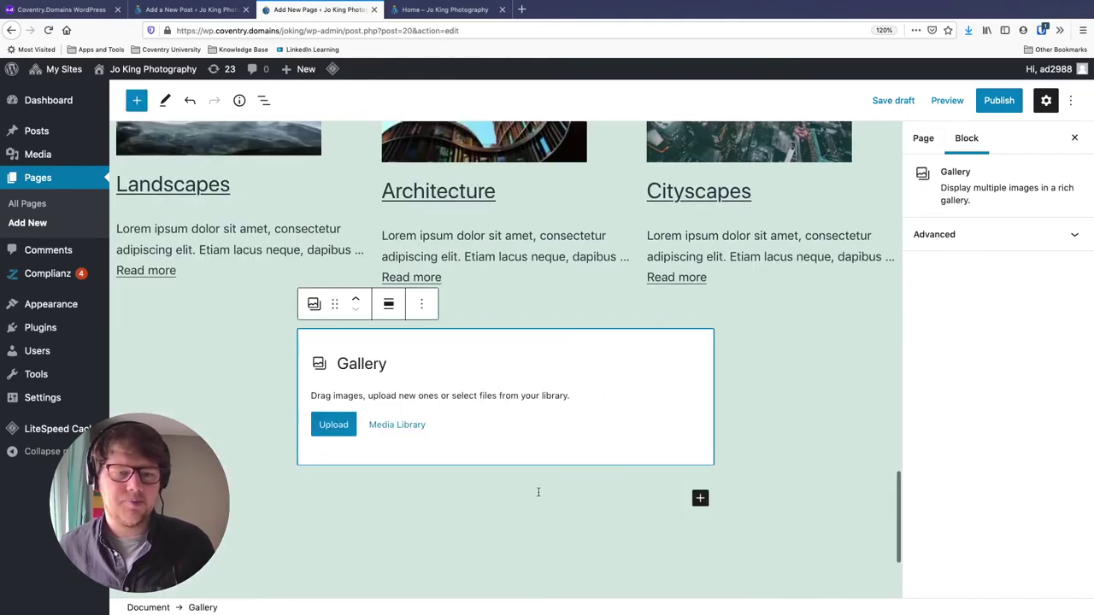
pyautogui.scroll(-2, 463, 395)
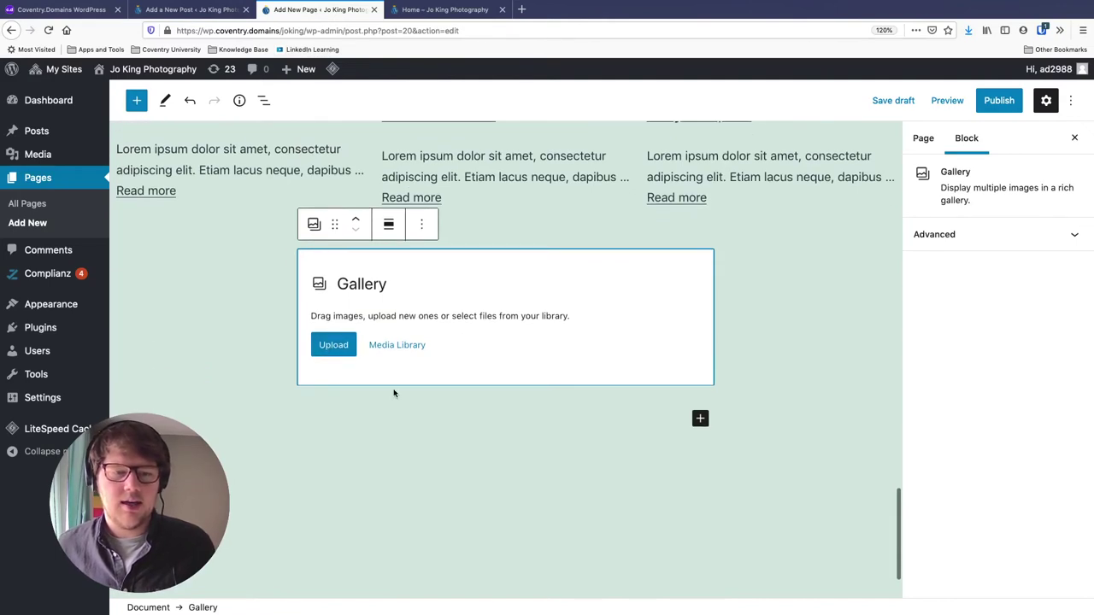
pyautogui.click(225, 339)
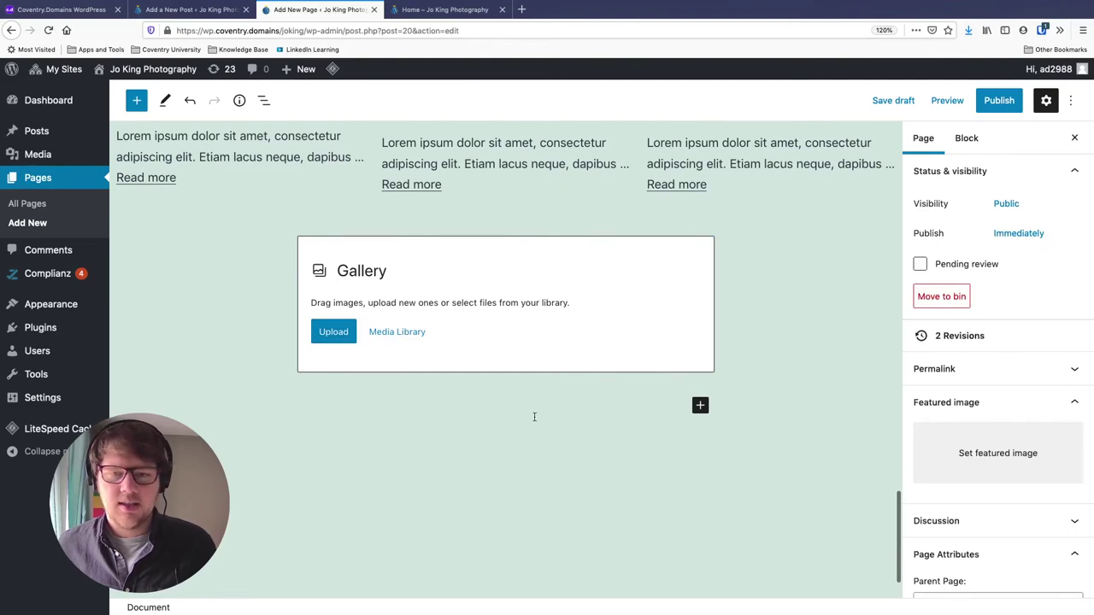
pyautogui.click(565, 394)
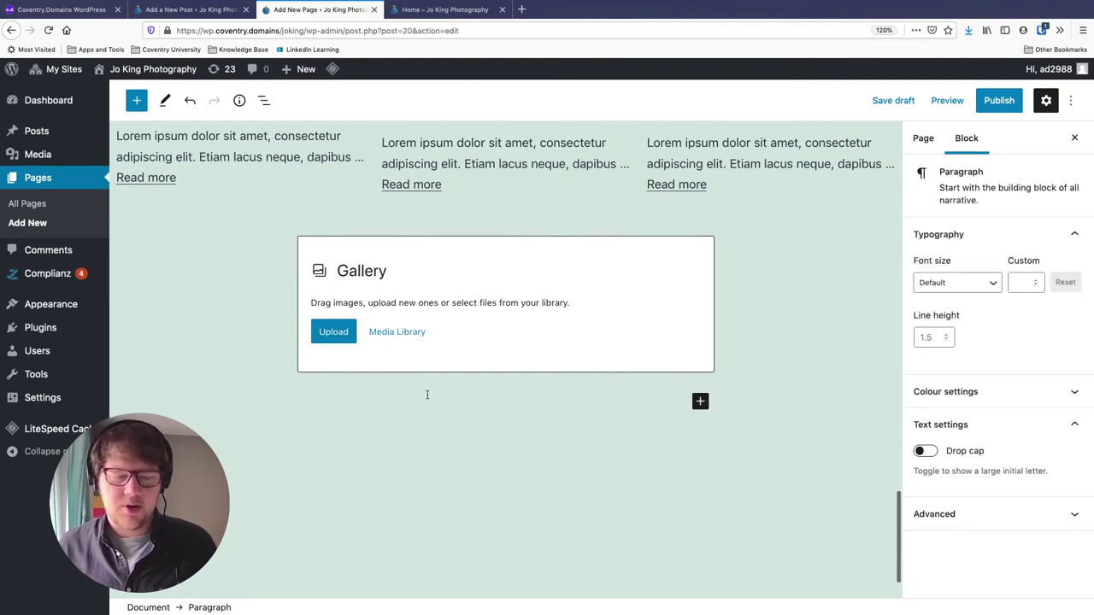
pyautogui.press('BackSpace')
pyautogui.press('BackSpace')
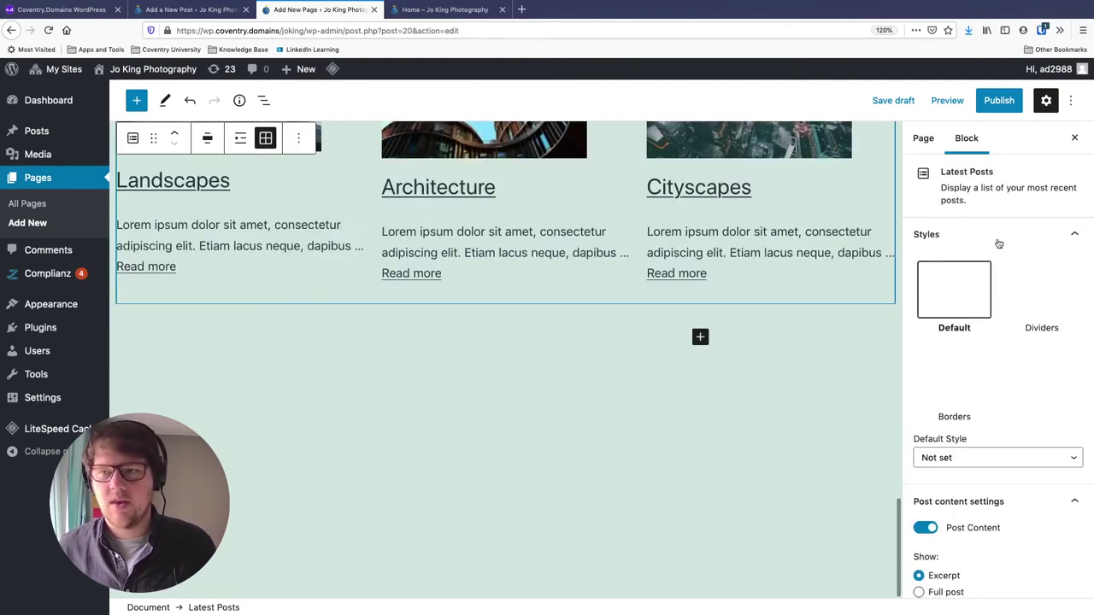
# Step: Publish the Home page
pyautogui.click(998, 100)
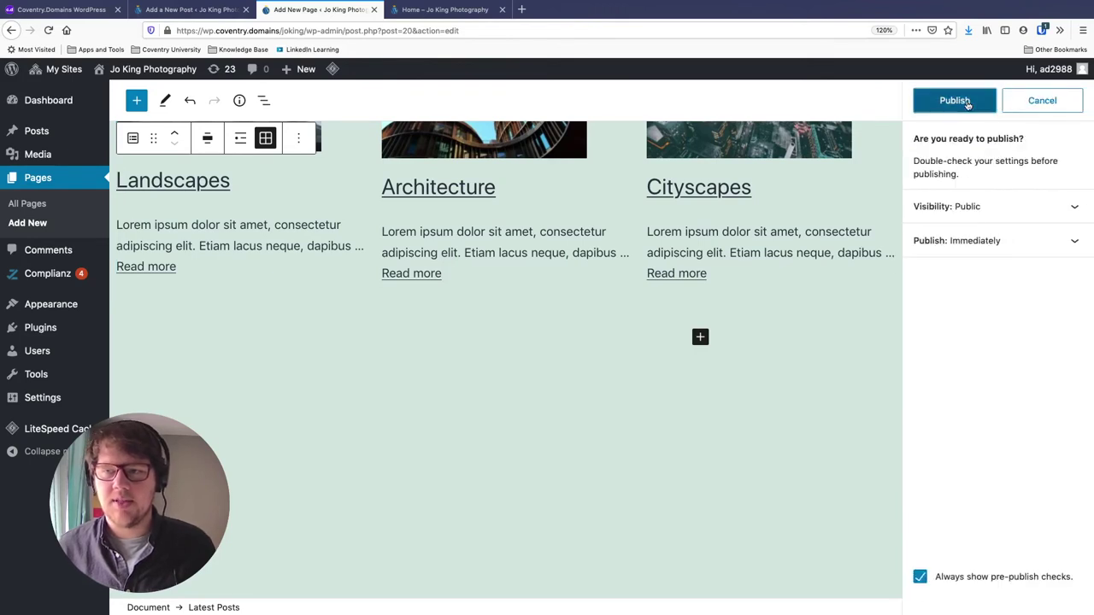
pyautogui.click(967, 102)
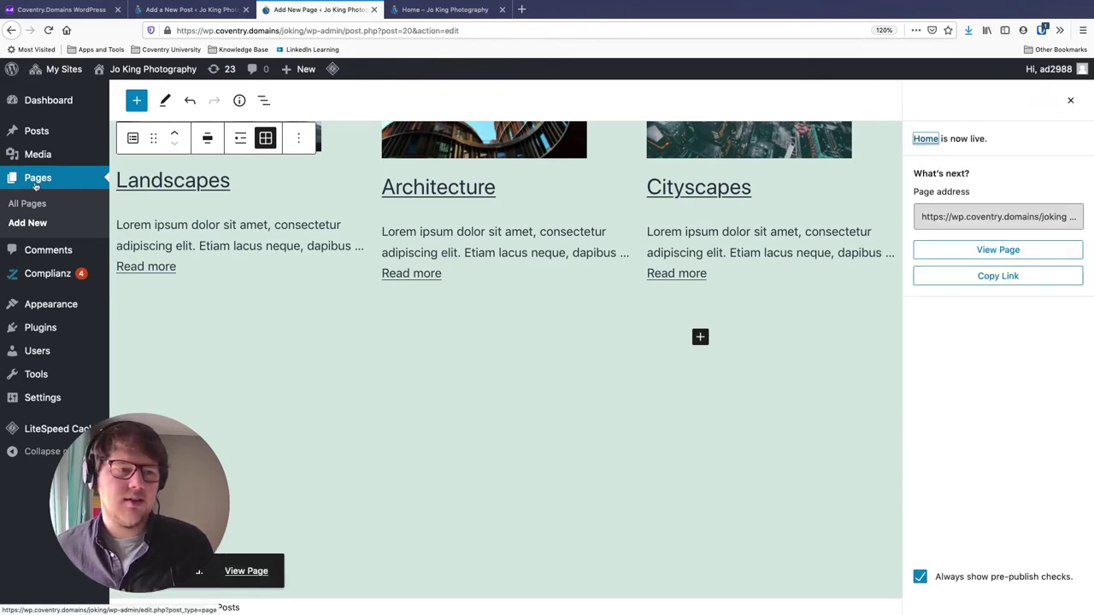
pyautogui.click(31, 221)
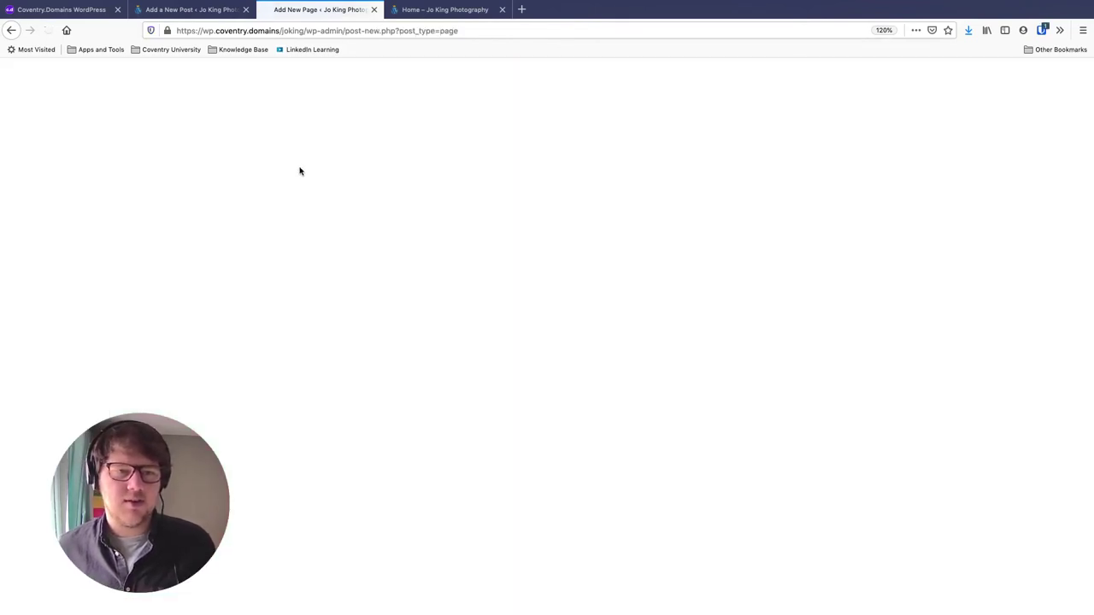
# Step: Title the new page 'Gallery' and add a Gallery block below the title via /gallery
pyautogui.write('Galler')
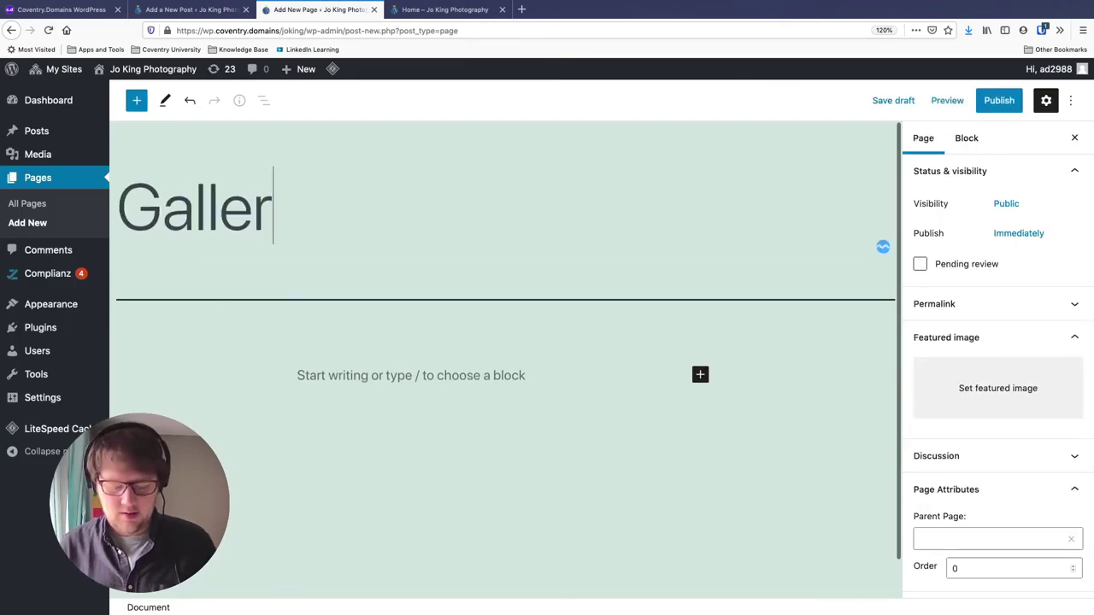
pyautogui.write('y')
pyautogui.click(417, 380)
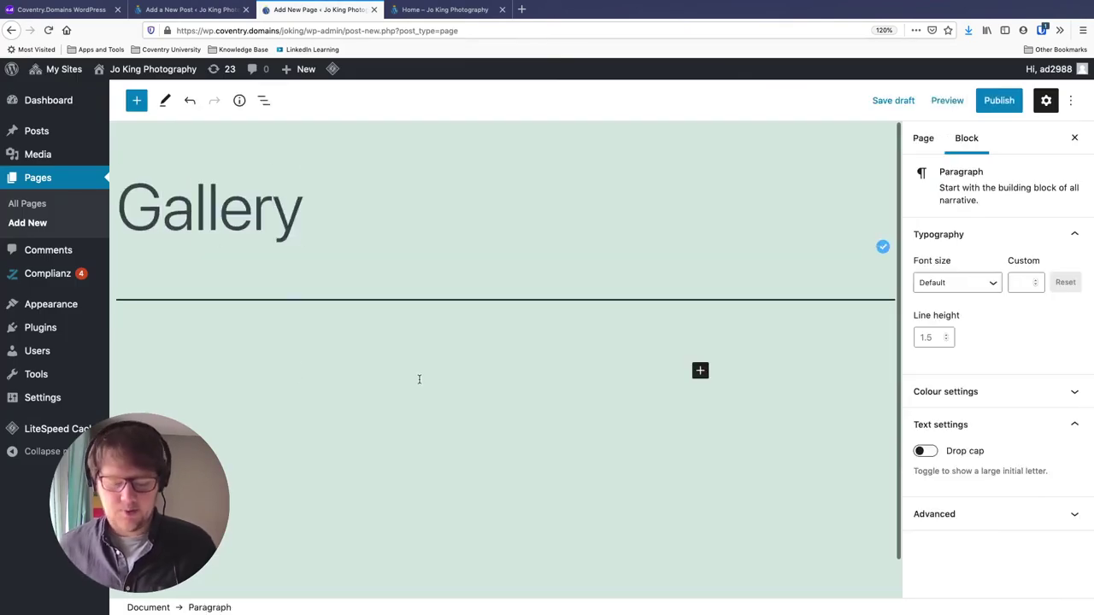
pyautogui.write('/gall')
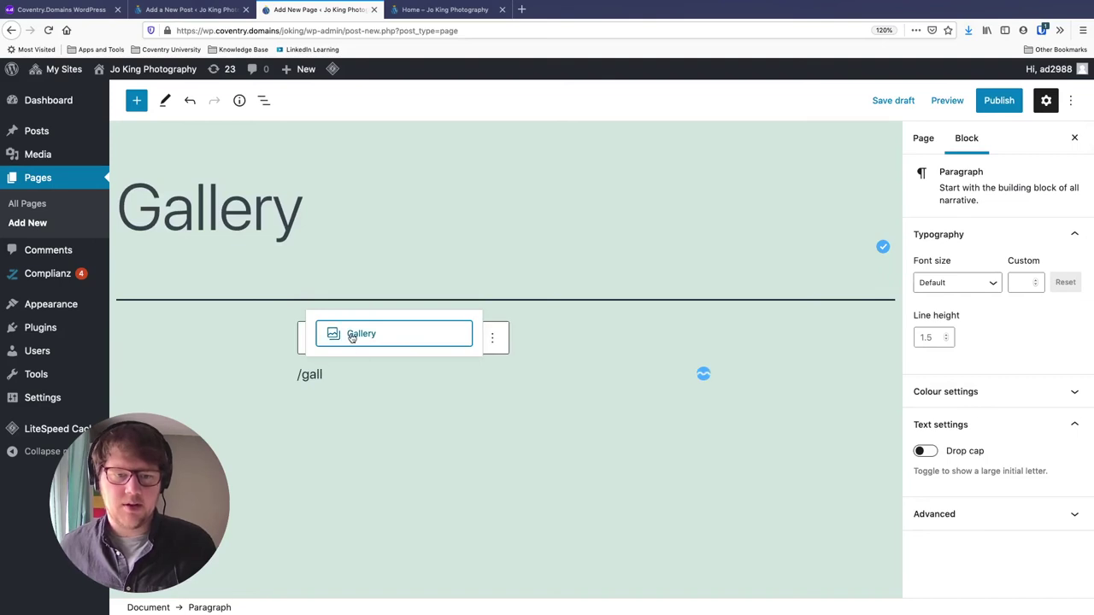
pyautogui.click(351, 337)
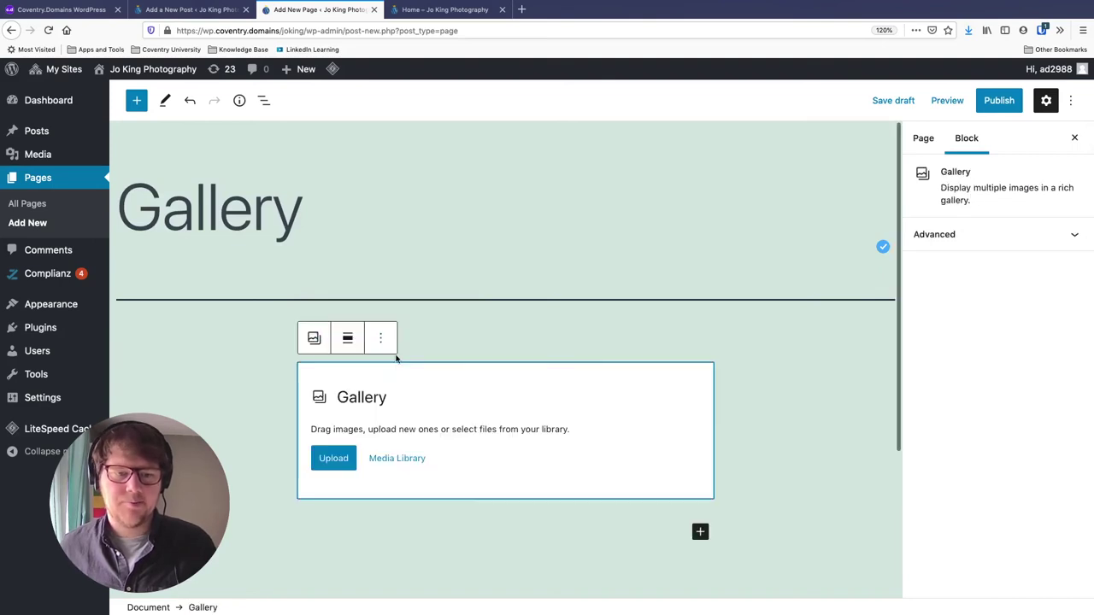
# Step: Fill the gallery with all seven Media Library photos, from mountain clouds to the theatre image
pyautogui.click(397, 458)
pyautogui.click(234, 205)
pyautogui.keyDown('shift'); pyautogui.click(806, 238); pyautogui.keyUp('shift')
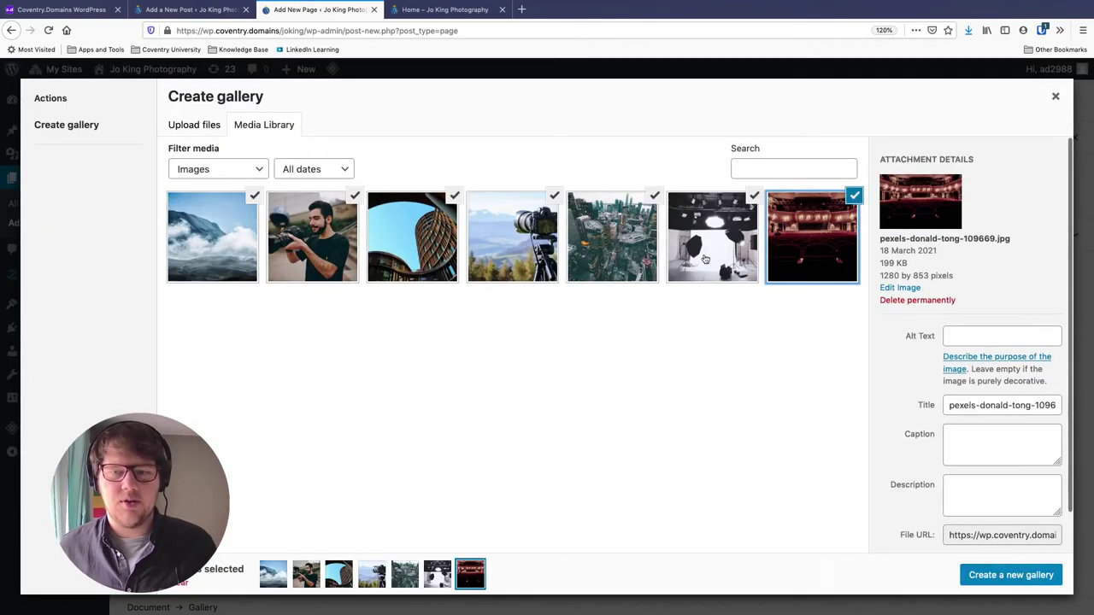
pyautogui.click(1009, 573)
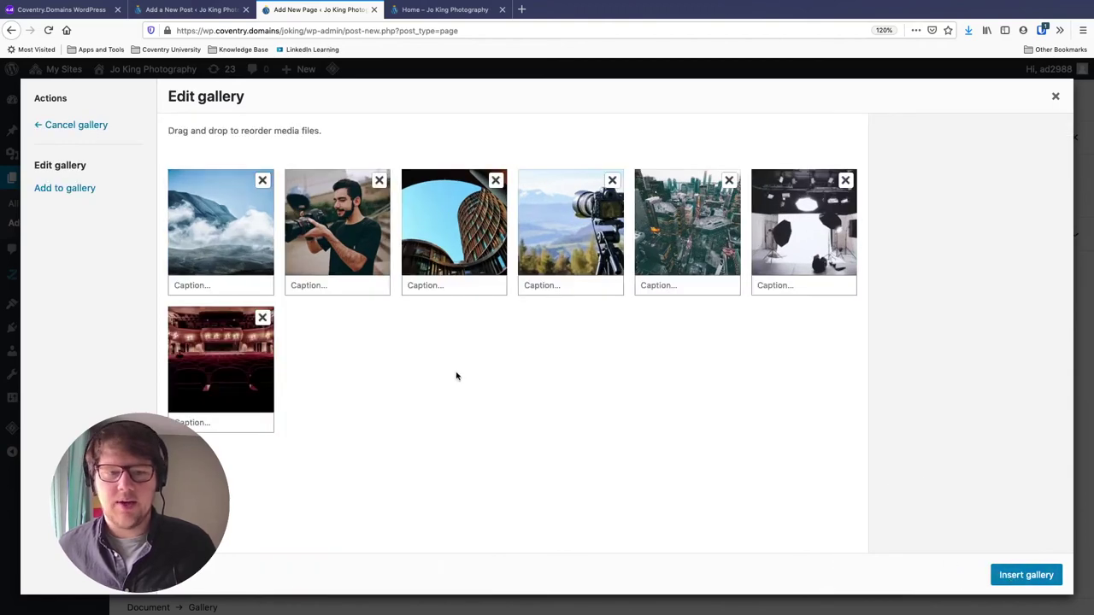
pyautogui.click(1025, 575)
pyautogui.scroll(-4, 335, 417)
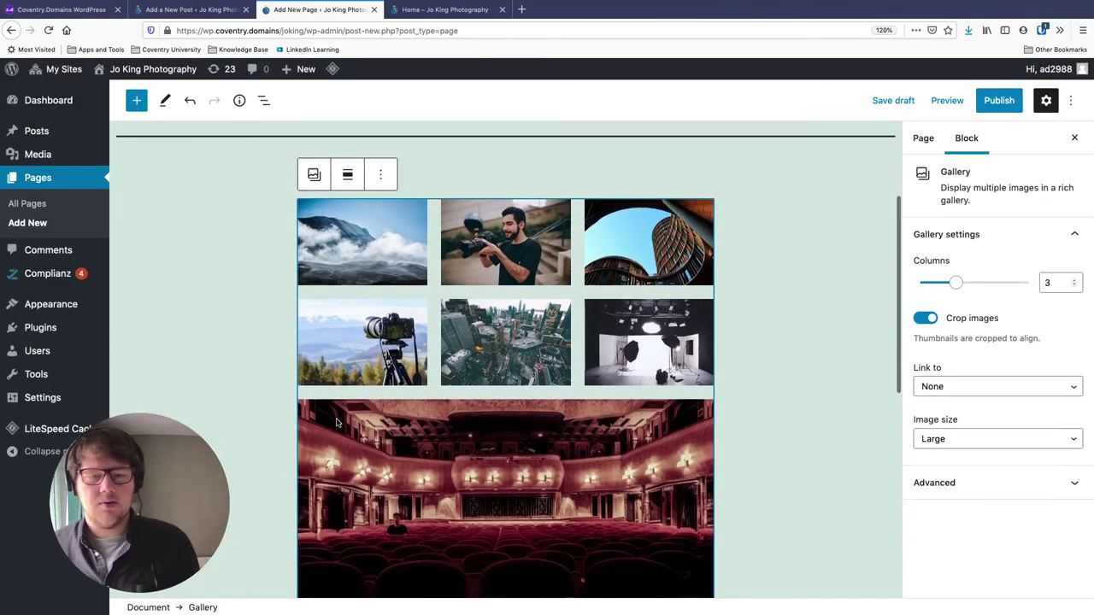
# Step: Lay the gallery out in three columns at wide width and publish the Gallery page
pyautogui.moveTo(955, 283)
pyautogui.mouseDown()
pyautogui.moveTo(979, 286)
pyautogui.moveTo(947, 289)
pyautogui.mouseUp()
pyautogui.click(347, 178)
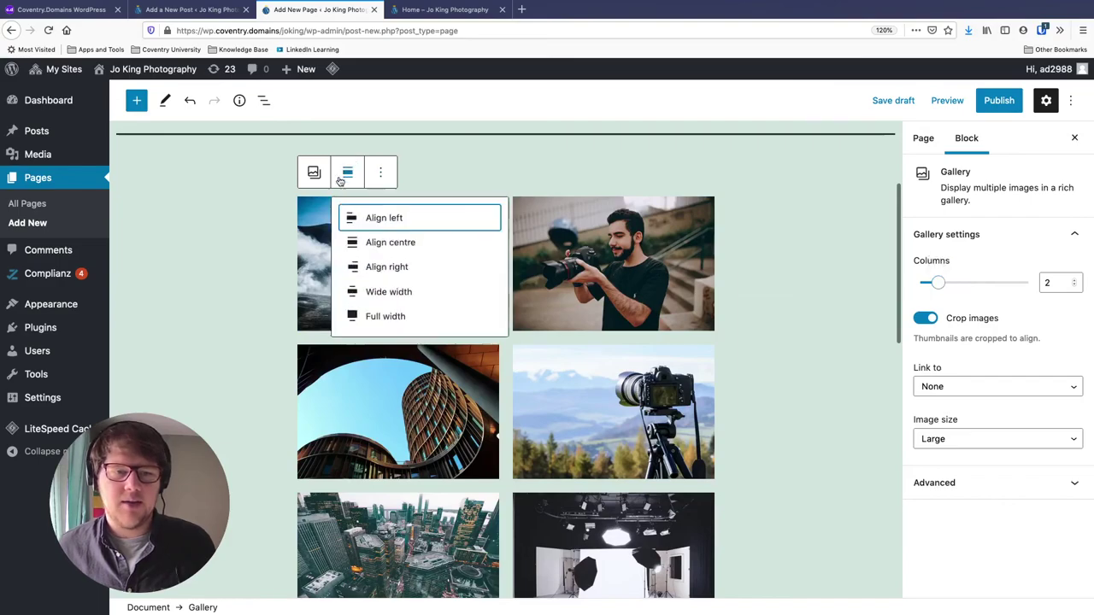
pyautogui.click(395, 293)
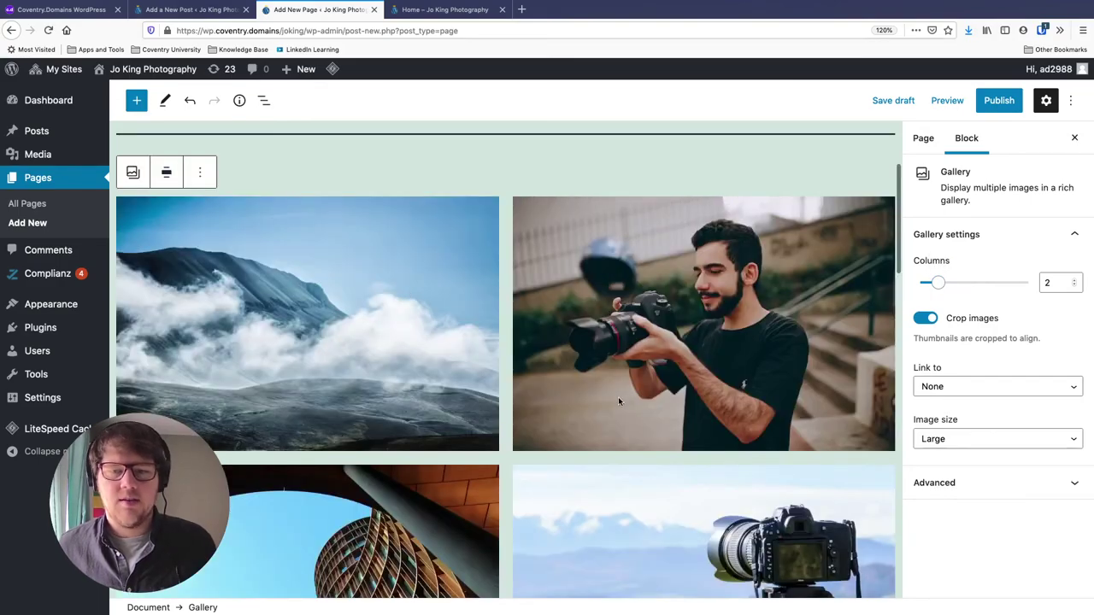
pyautogui.scroll(-7, 619, 399)
pyautogui.scroll(9, 619, 399)
pyautogui.scroll(-1, 695, 384)
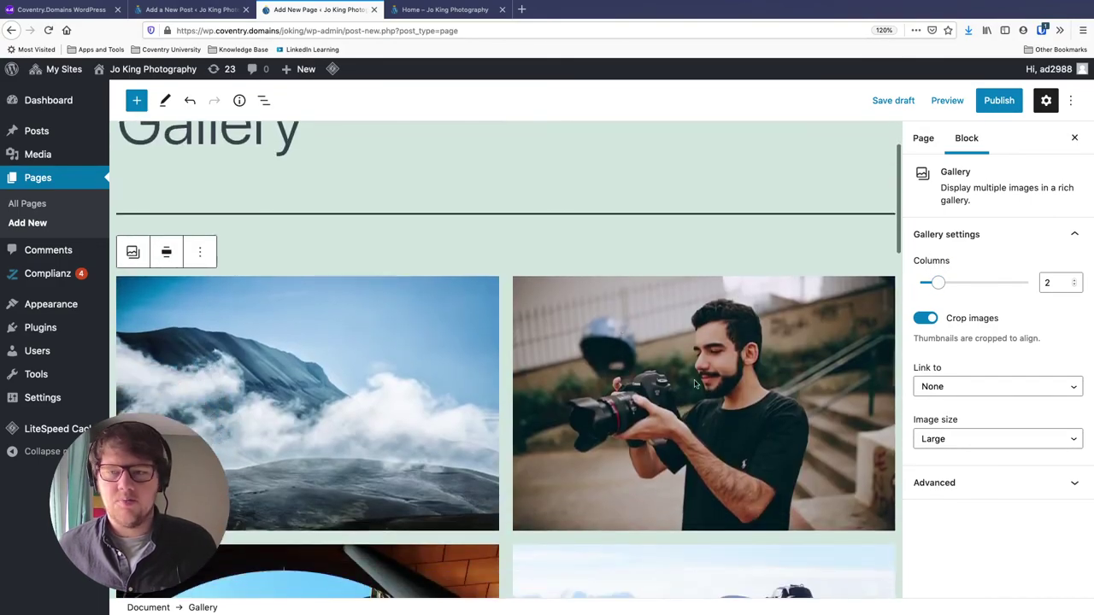
pyautogui.moveTo(938, 282); pyautogui.dragTo(956, 283)
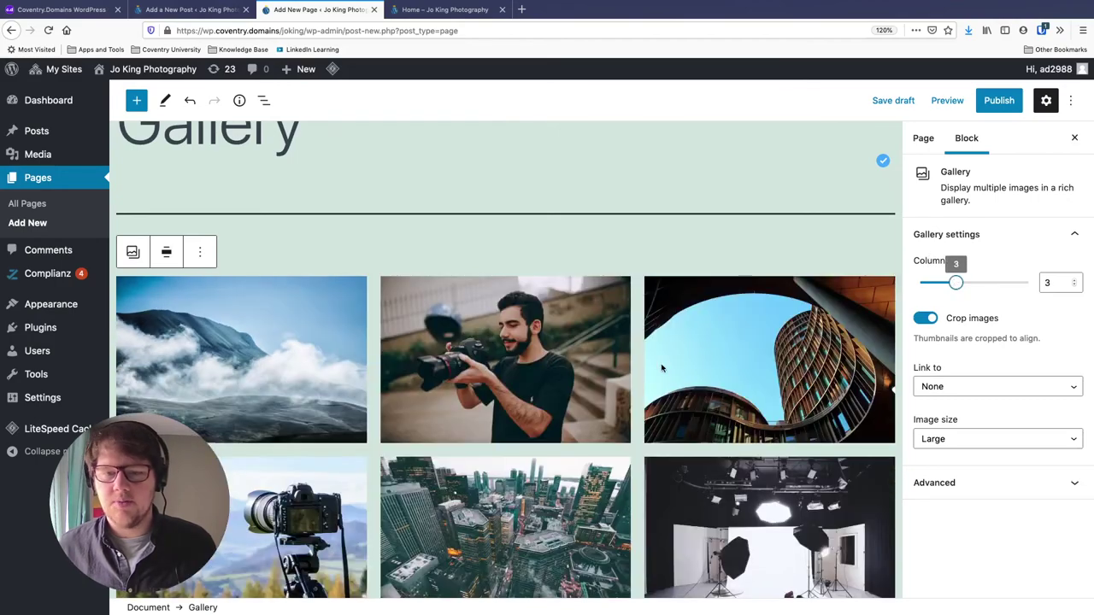
pyautogui.scroll(-7, 661, 367)
pyautogui.scroll(8, 635, 373)
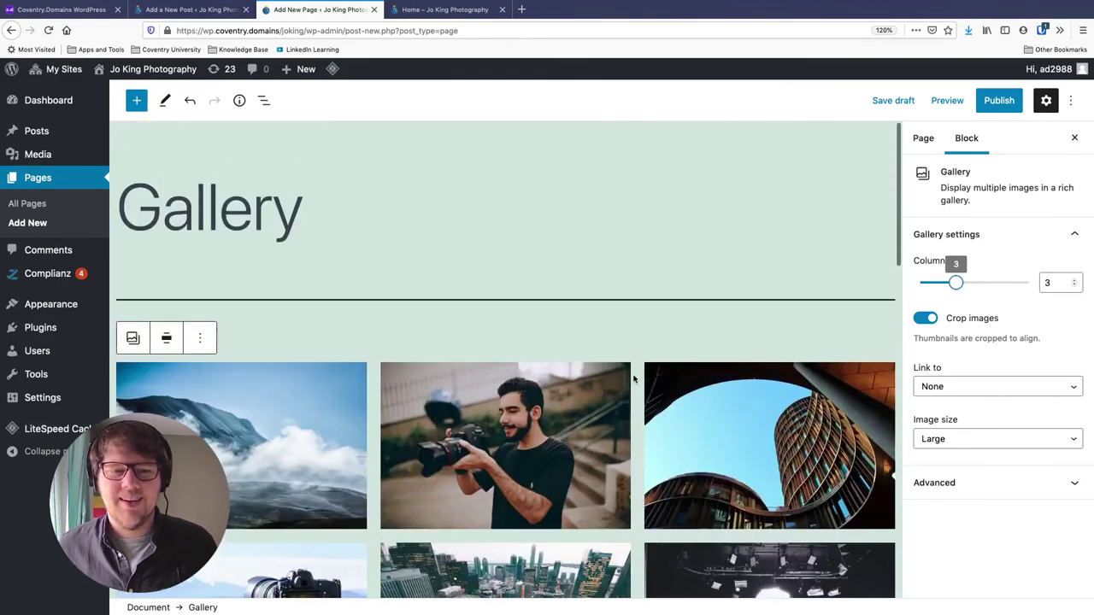
pyautogui.click(999, 103)
pyautogui.click(957, 101)
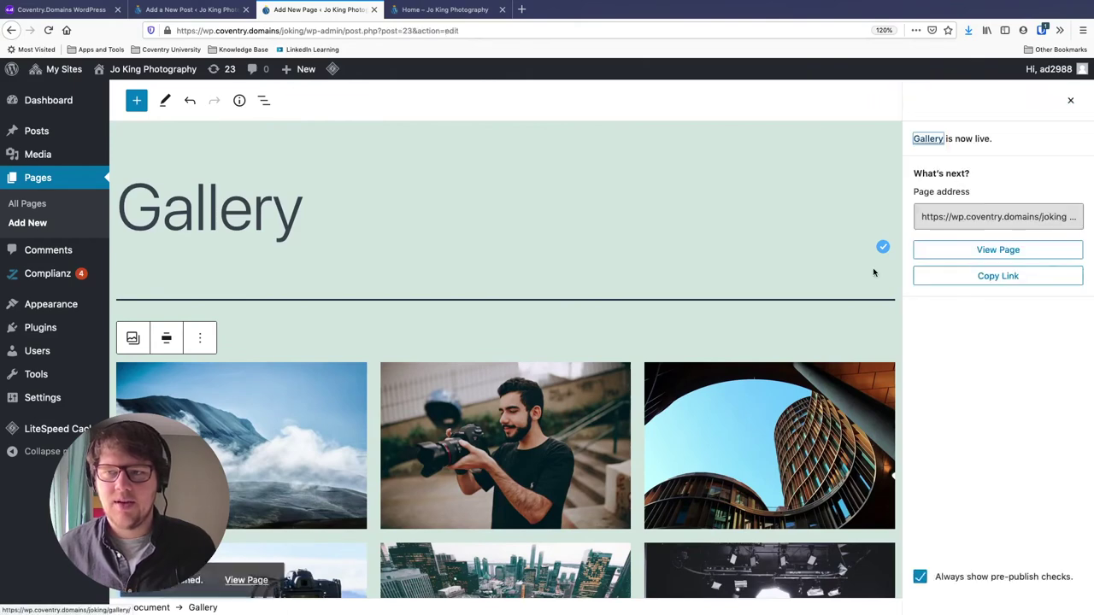
# Step: On the Home page, link the View Gallery button to the Gallery page found by searching 'g'
pyautogui.click(34, 204)
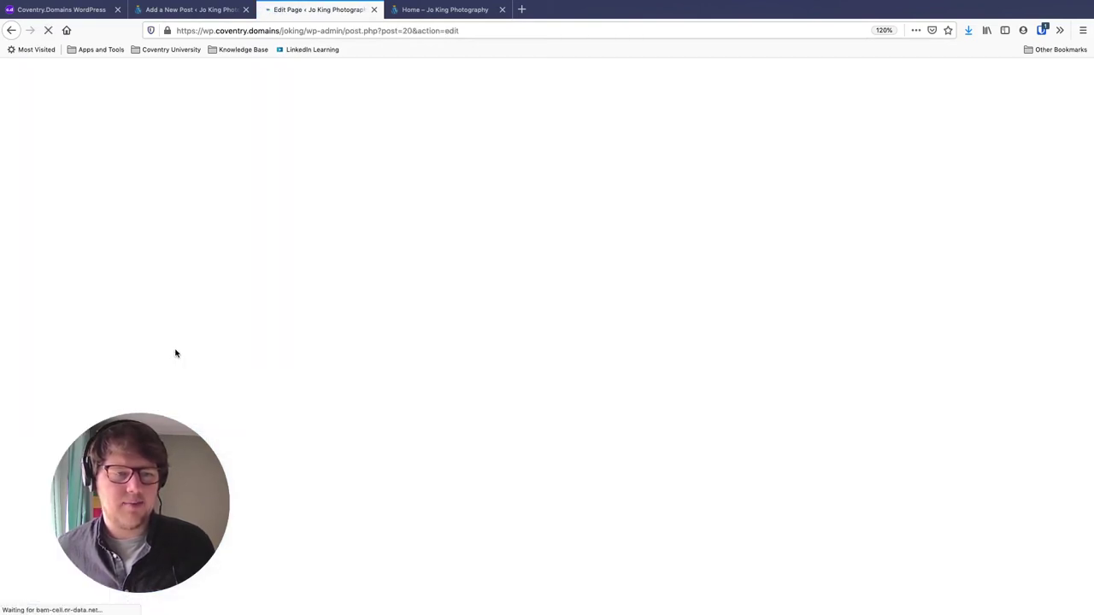
pyautogui.scroll(-5, 447, 254)
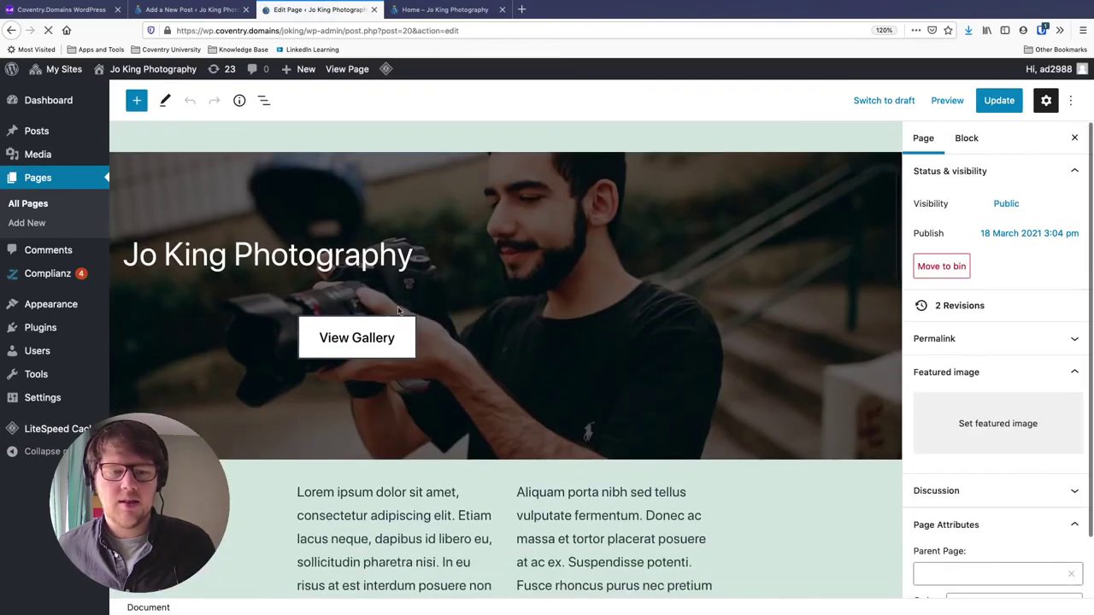
pyautogui.click(368, 340)
pyautogui.doubleClick(362, 330)
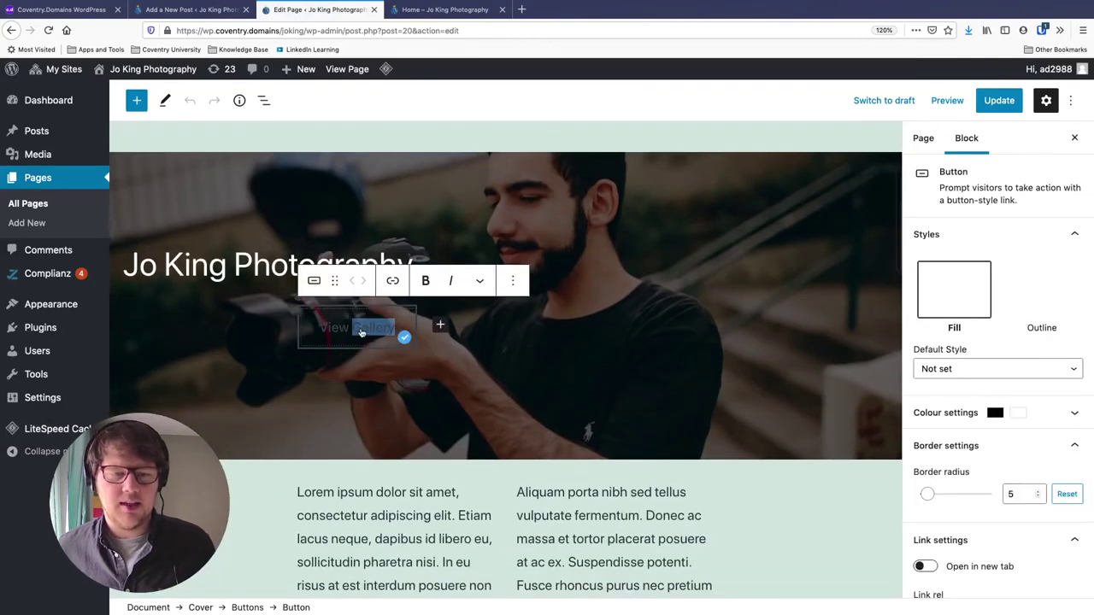
pyautogui.click(392, 283)
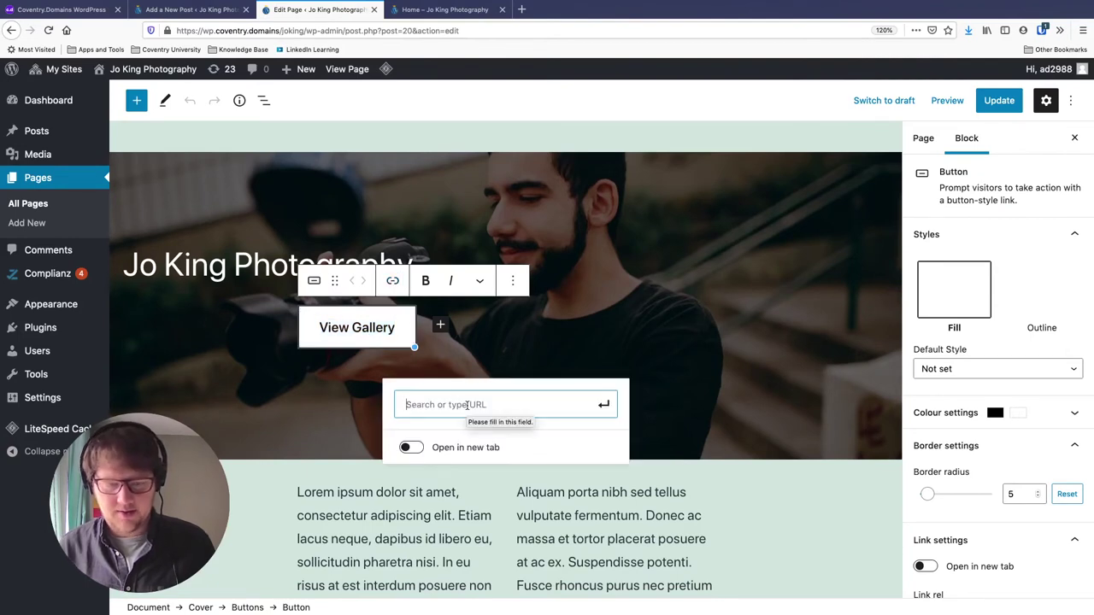
pyautogui.write('gallery')
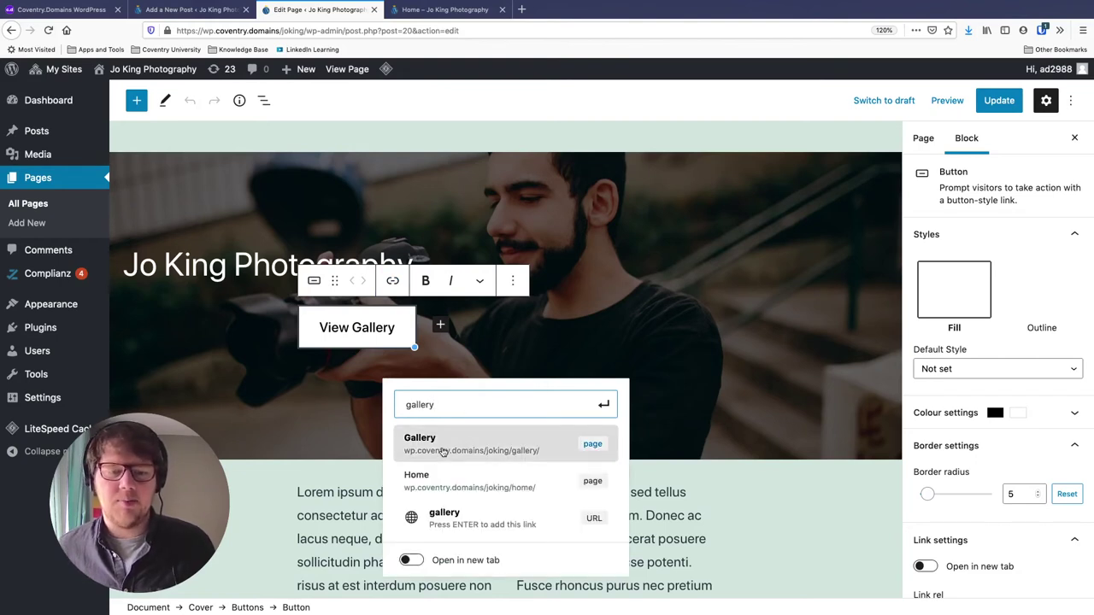
pyautogui.click(526, 448)
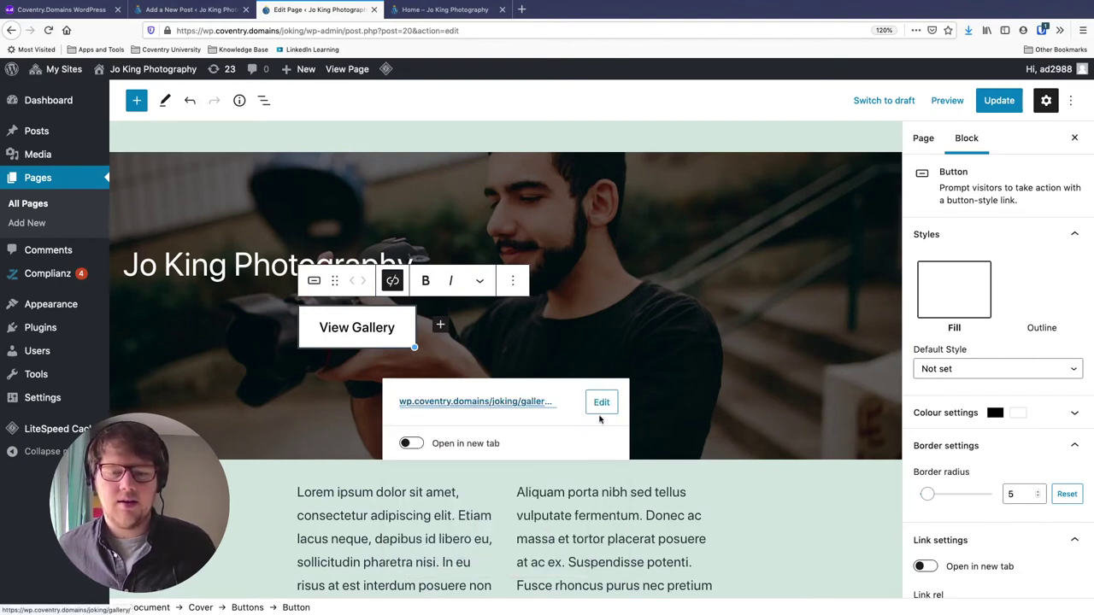
pyautogui.click(658, 382)
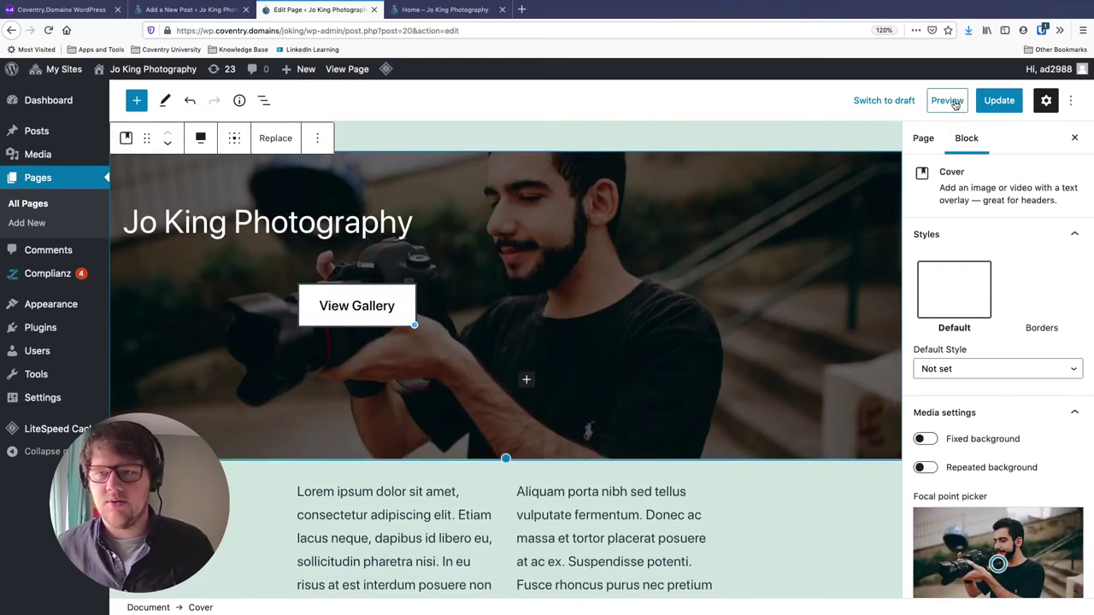
# Step: Save the Home page updates and open the live site, closing the old Home tab
pyautogui.click(996, 100)
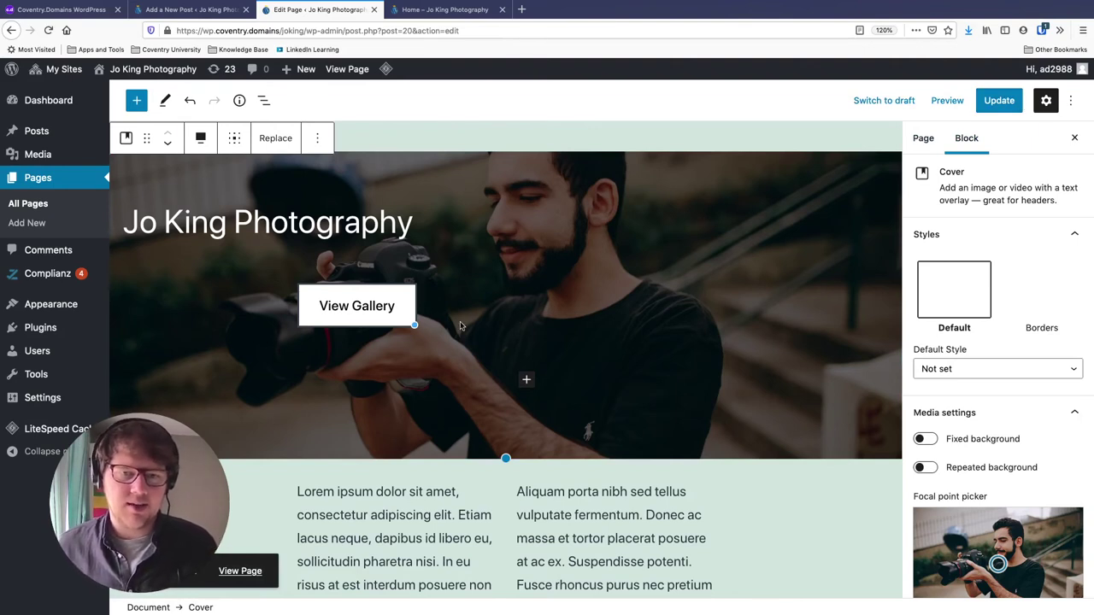
pyautogui.moveTo(154, 77)
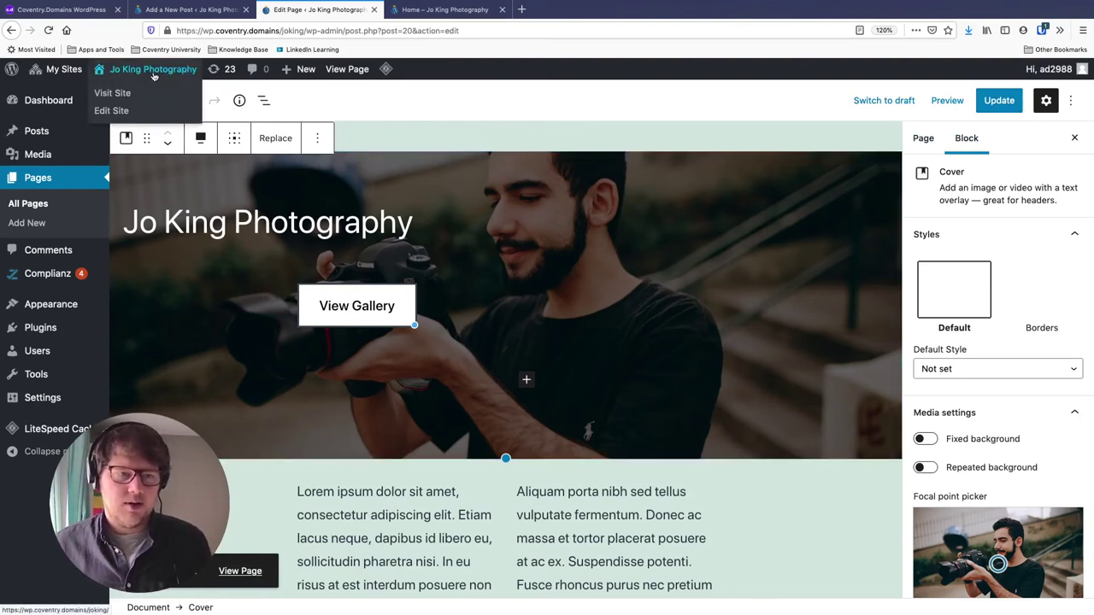
pyautogui.keyDown('super'); pyautogui.click(122, 94); pyautogui.keyUp('super')
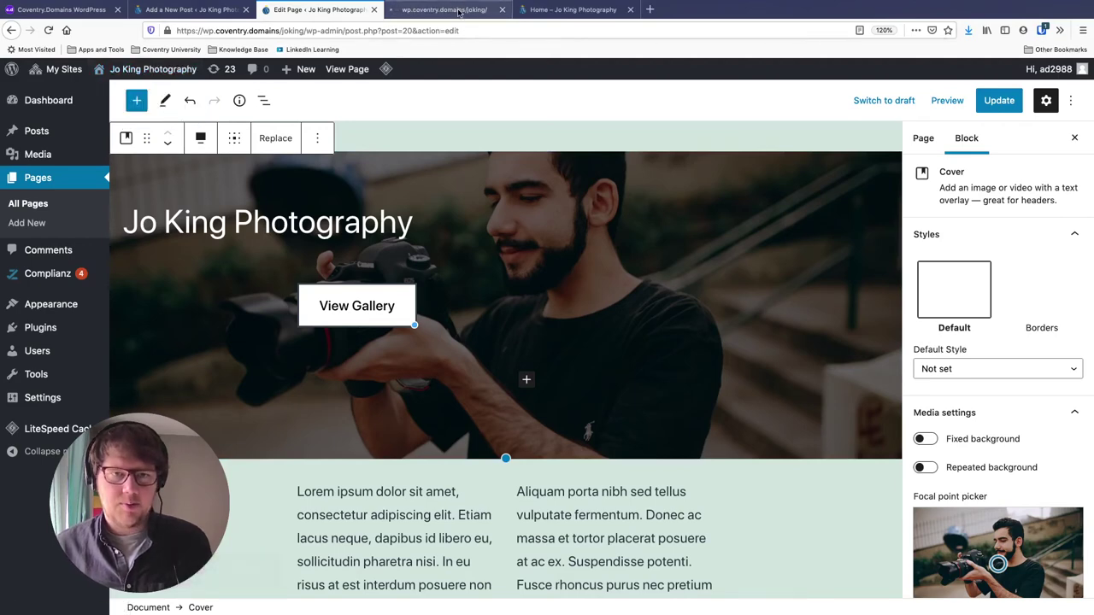
pyautogui.click(444, 9)
pyautogui.click(630, 10)
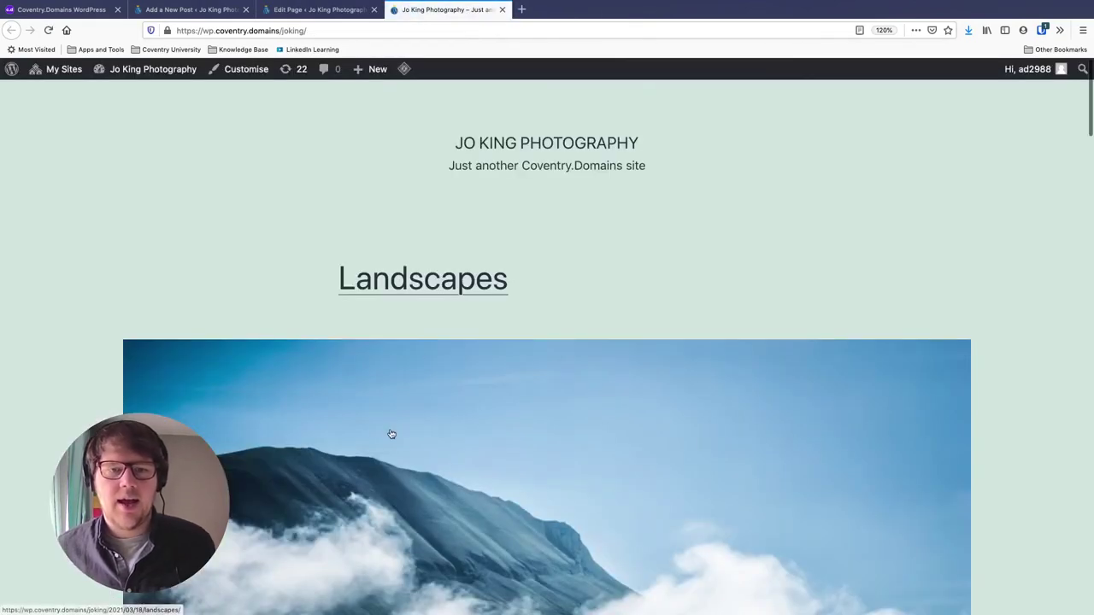
# Step: Scroll the live front page to review its posts, Landscapes first and Architecture below
pyautogui.scroll(-3, 355, 307)
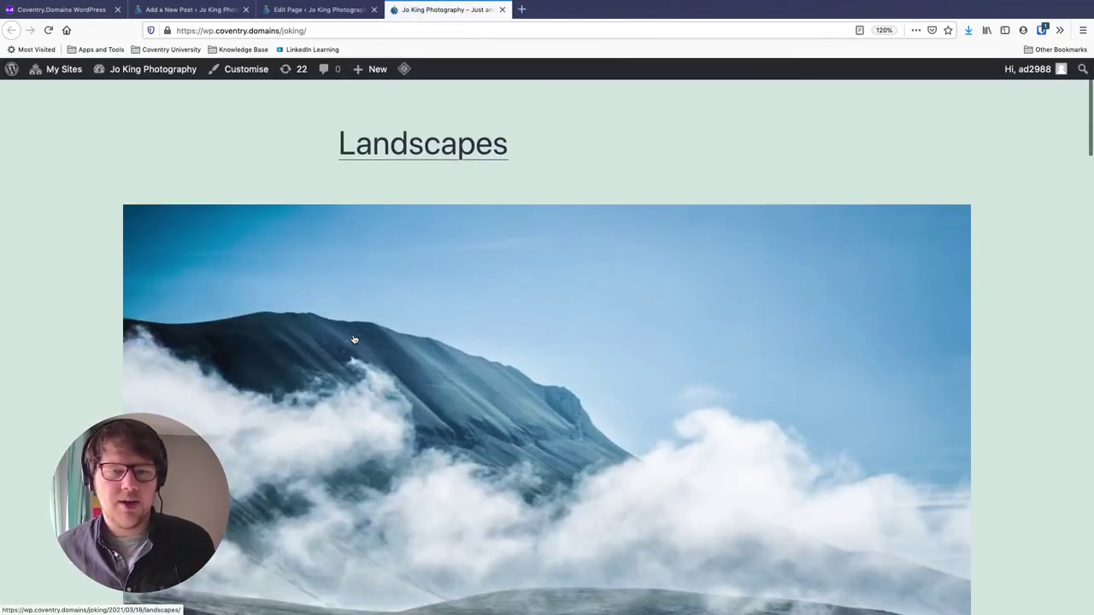
pyautogui.scroll(3, 355, 341)
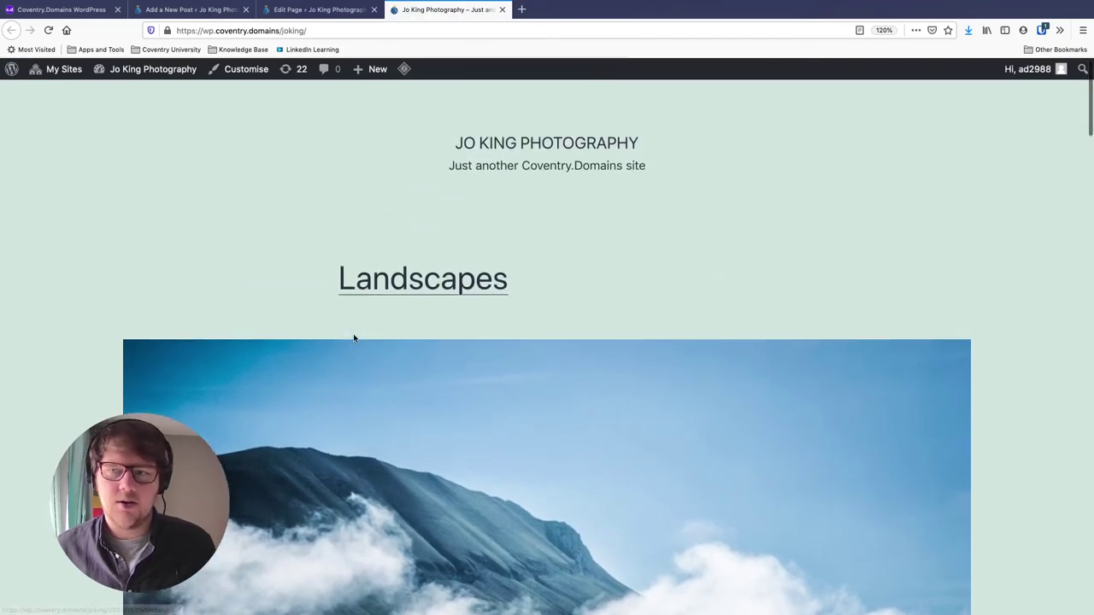
pyautogui.scroll(-15, 407, 309)
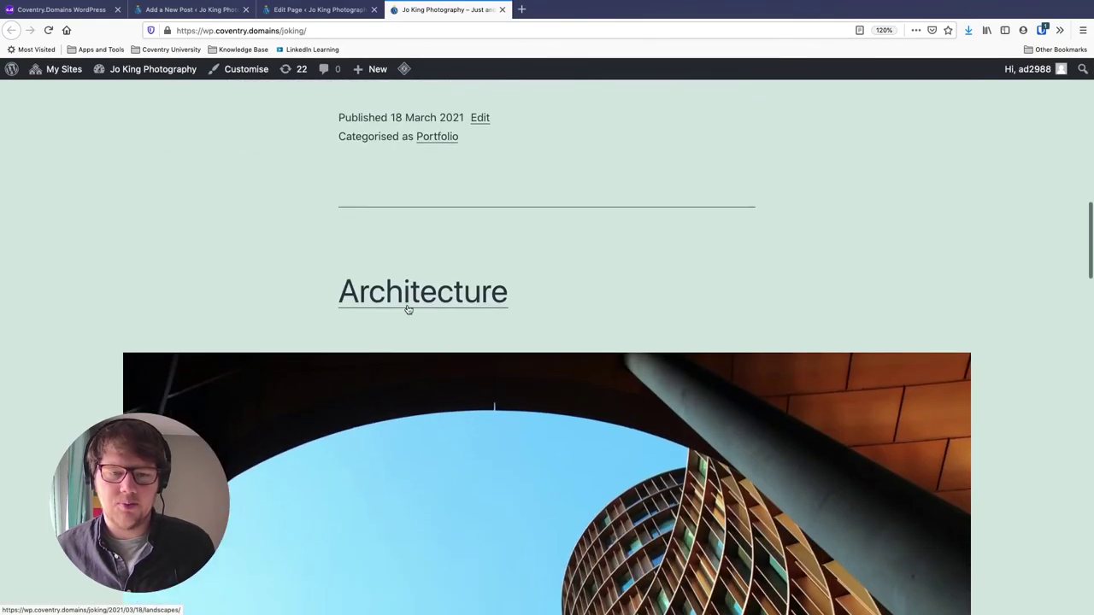
pyautogui.scroll(-12, 408, 309)
pyautogui.scroll(20, 408, 309)
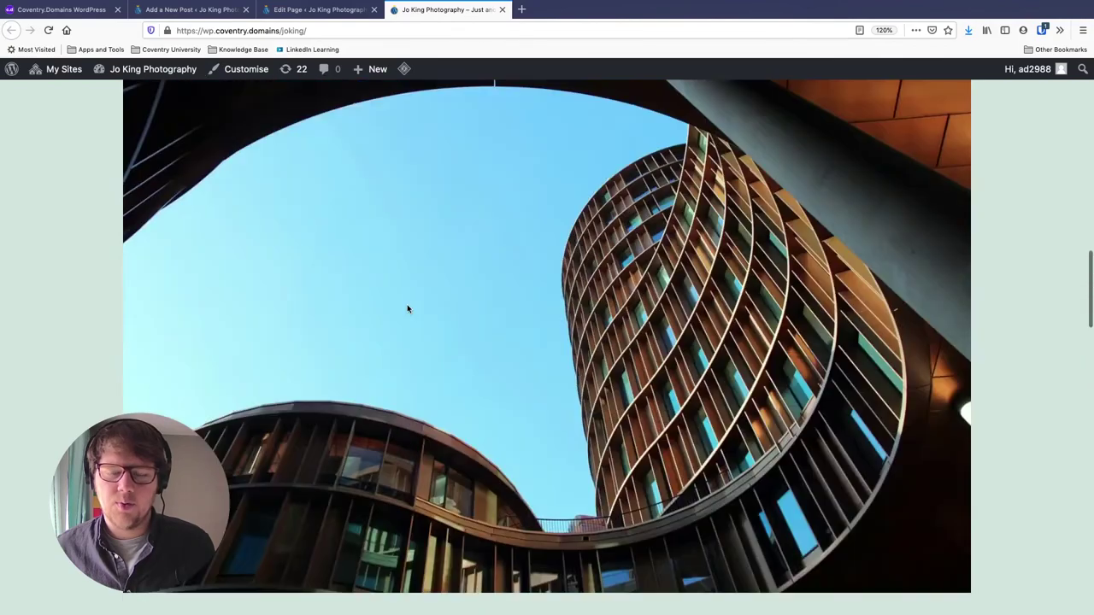
pyautogui.scroll(12, 407, 308)
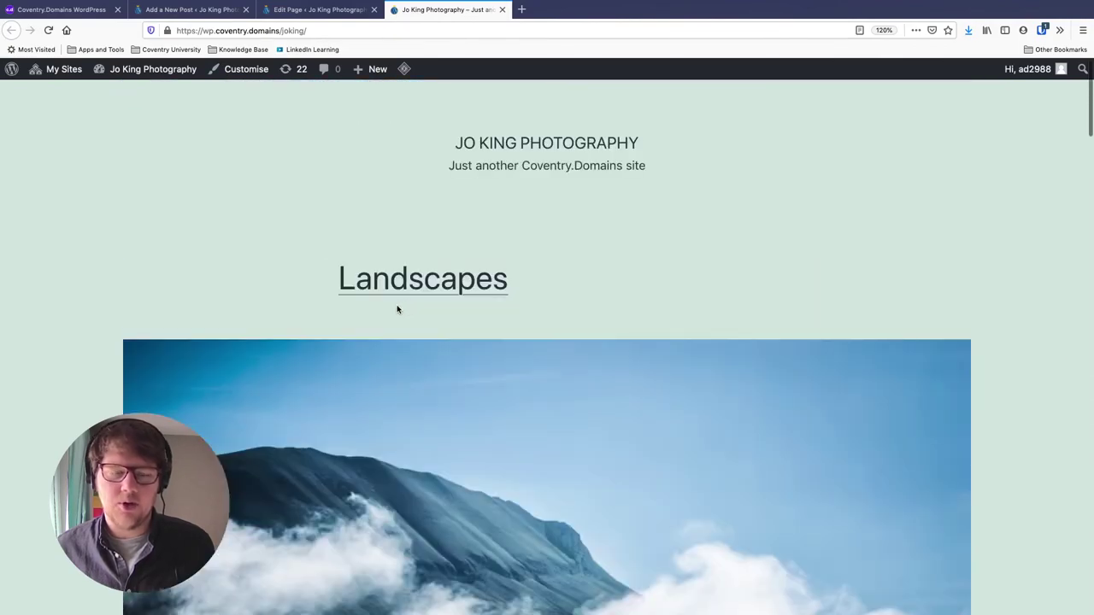
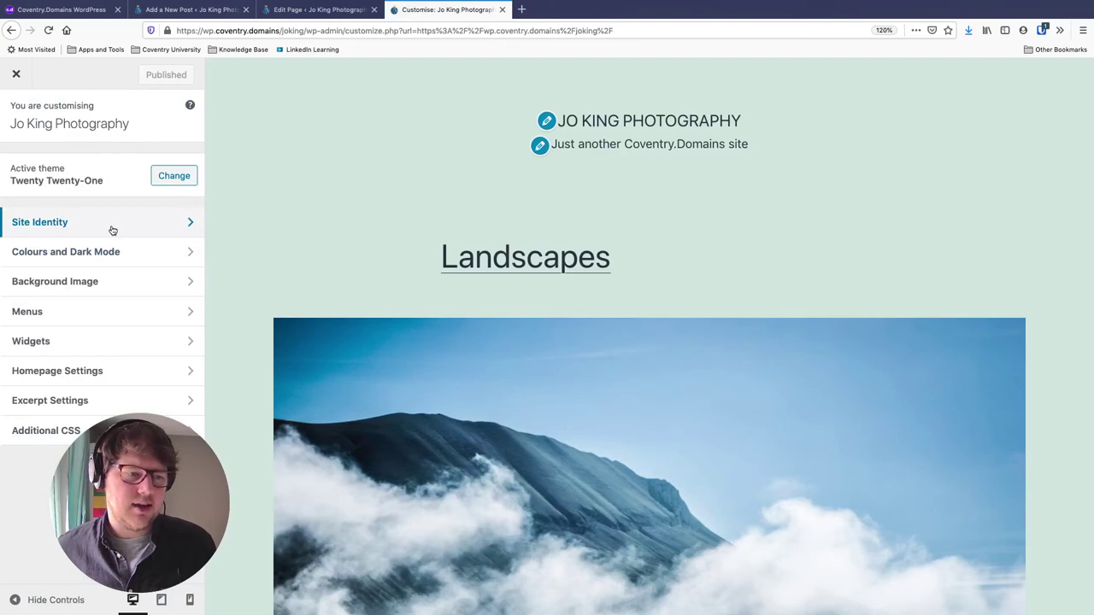
# Step: In Homepage Settings, make the homepage a static page set to Home
pyautogui.click(117, 378)
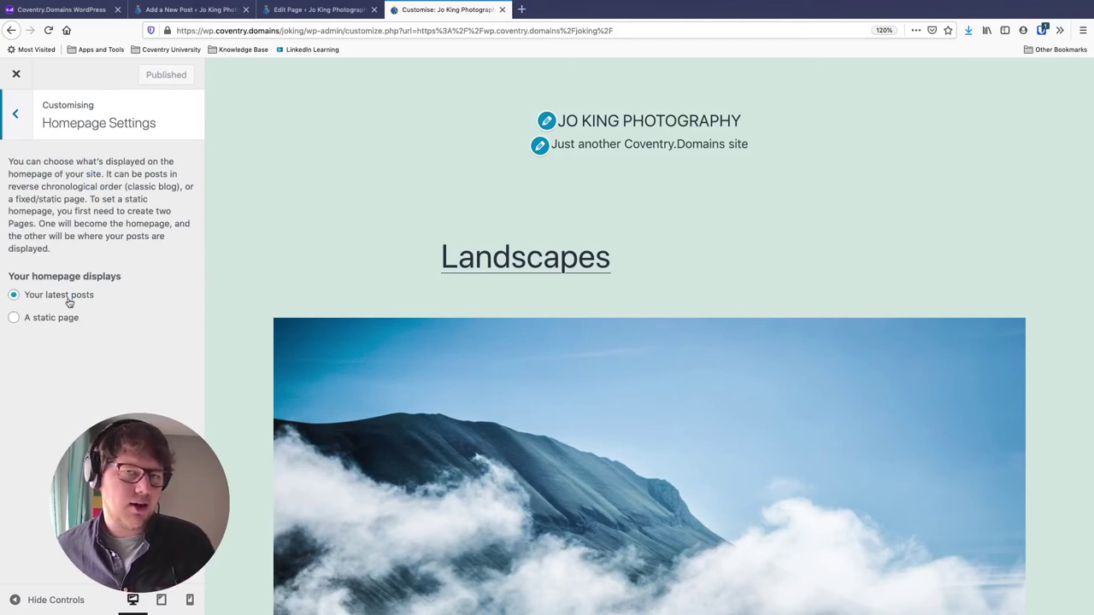
pyautogui.click(14, 318)
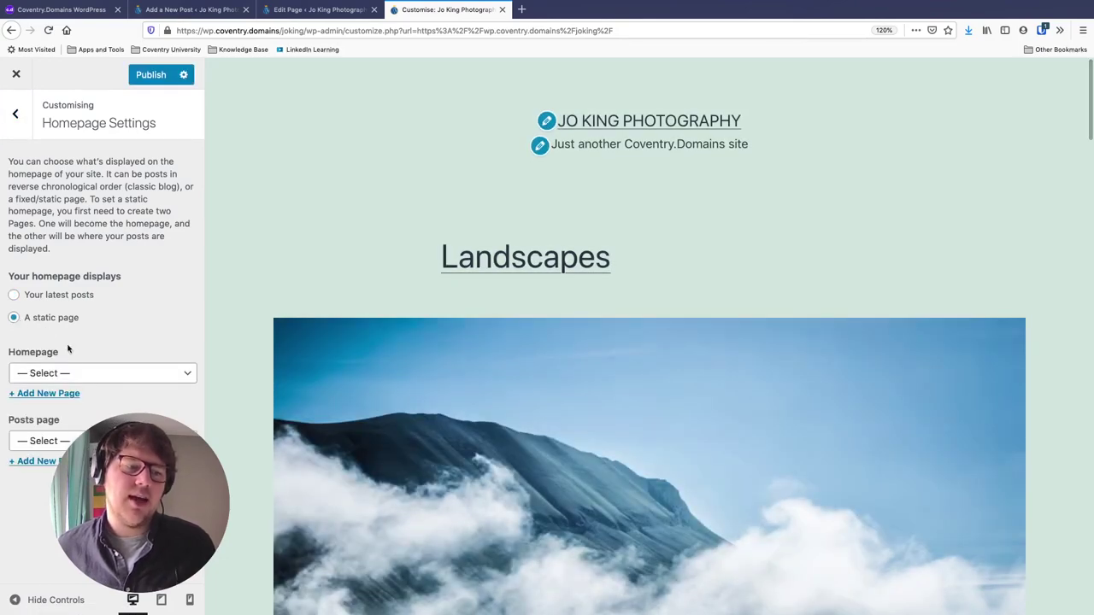
pyautogui.click(83, 371)
pyautogui.click(83, 371)
pyautogui.click(78, 371)
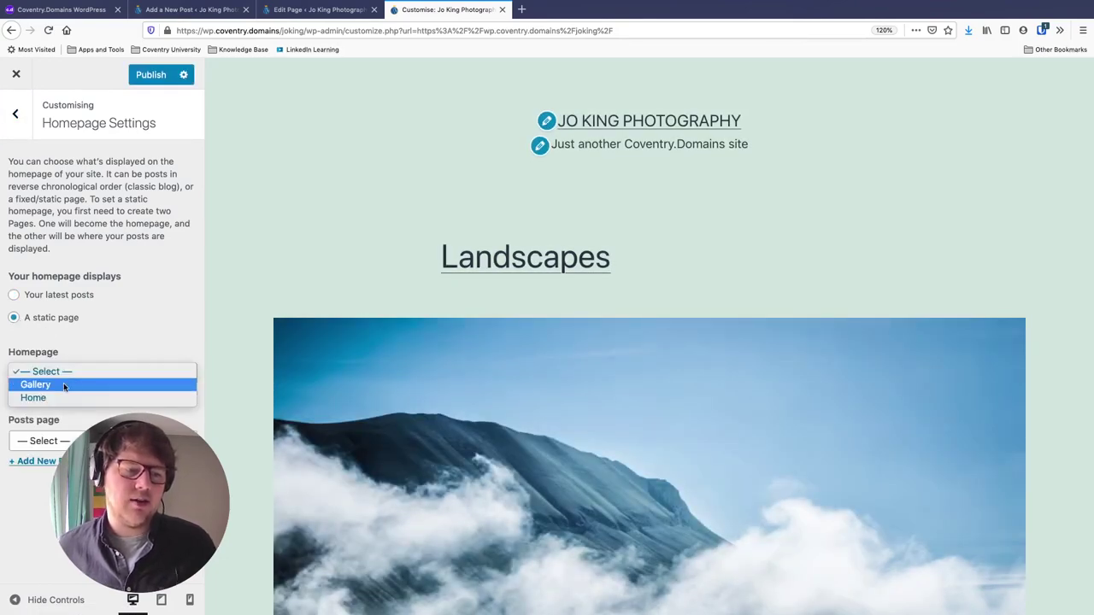
pyautogui.click(61, 395)
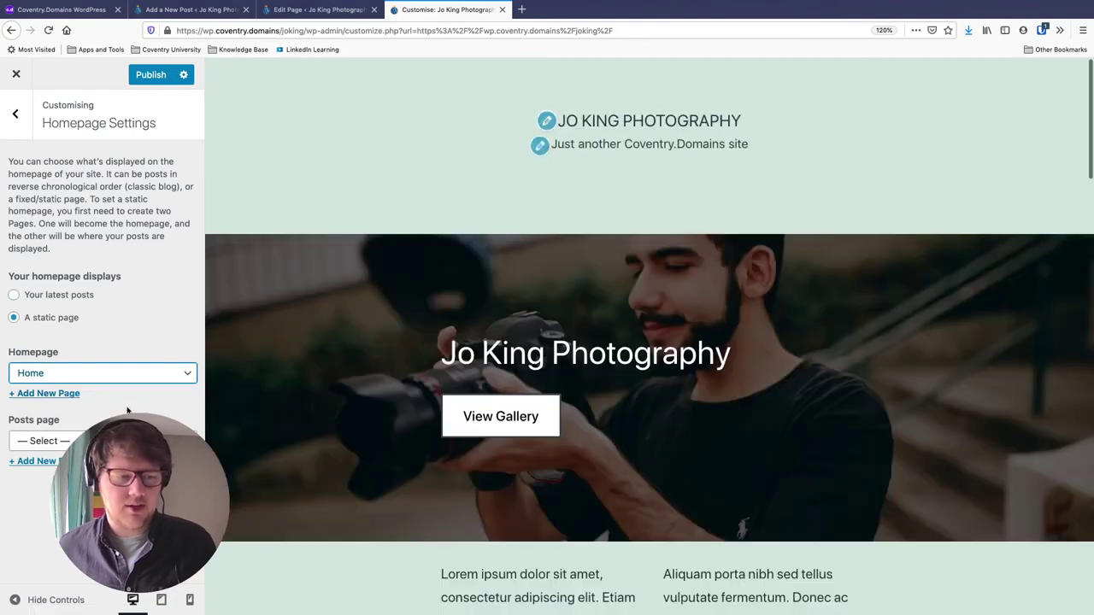
pyautogui.scroll(-3, 372, 393)
pyautogui.scroll(3, 428, 402)
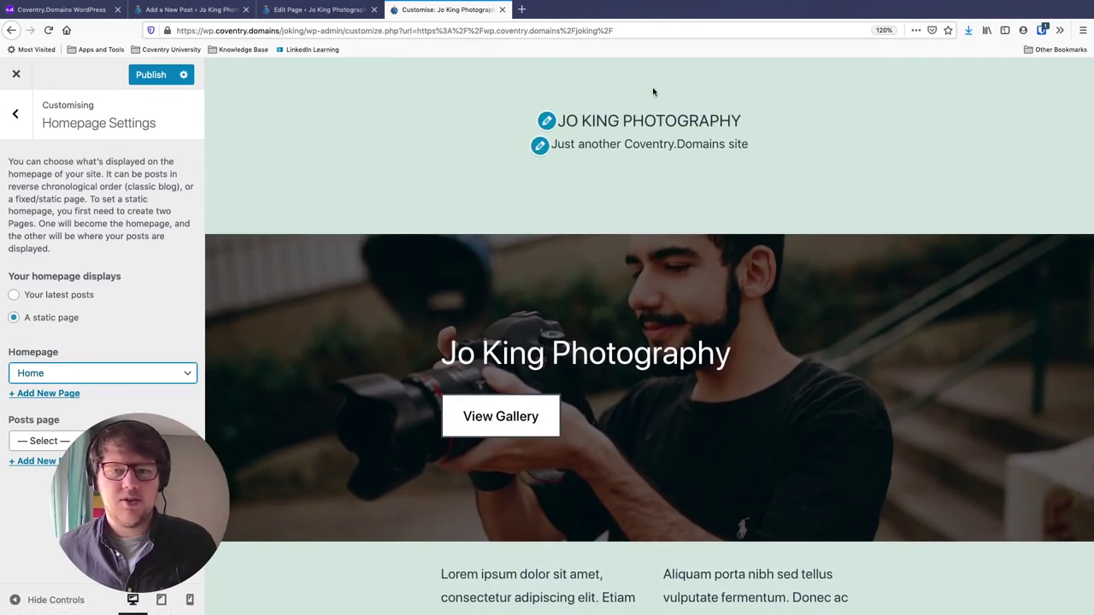
# Step: Delete the tagline text in Site Identity, keeping Display Site Title and Tagline switched on
pyautogui.click(539, 145)
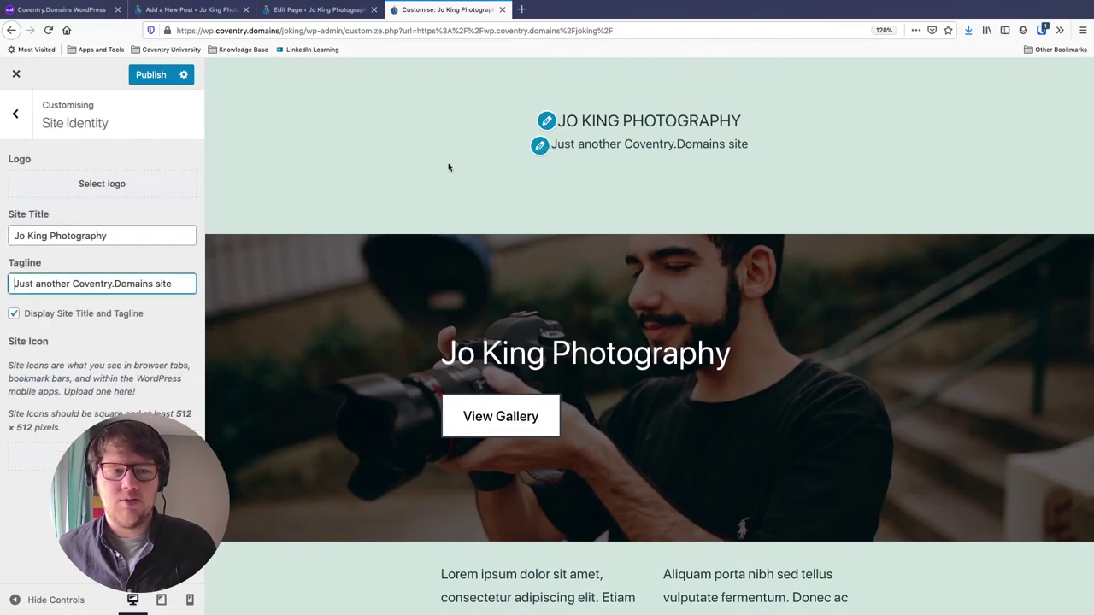
pyautogui.click(14, 313)
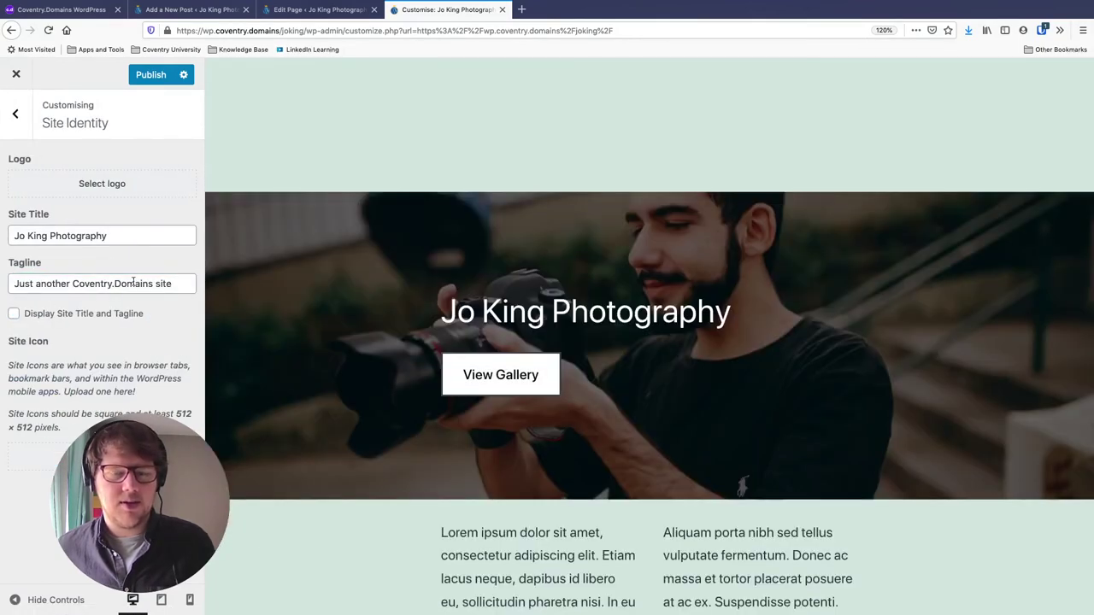
pyautogui.click(15, 313)
pyautogui.tripleClick(50, 287)
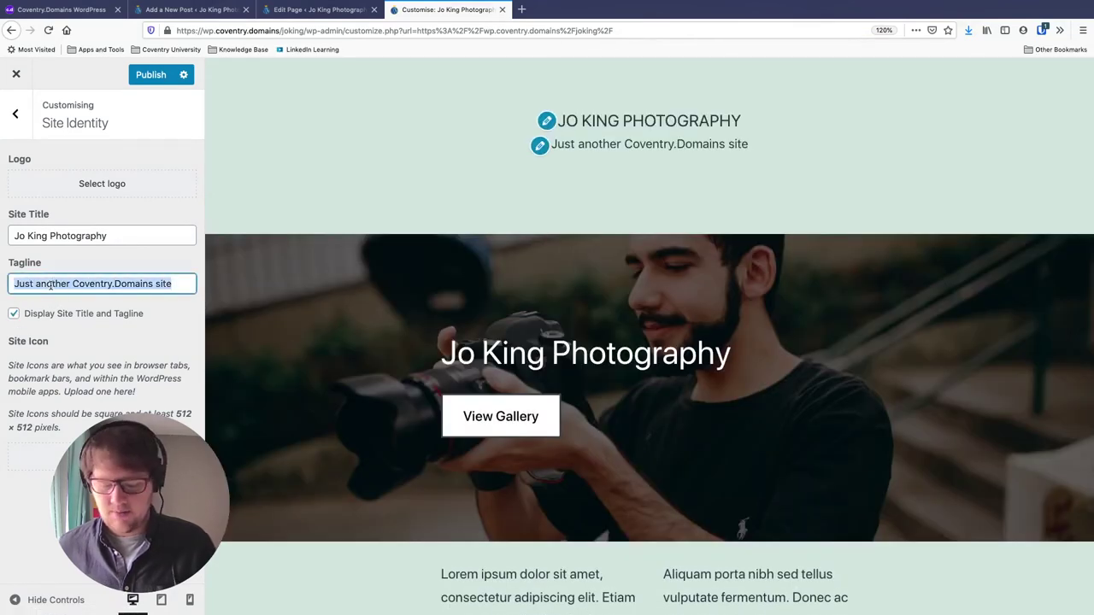
pyautogui.press('BackSpace')
pyautogui.click(140, 393)
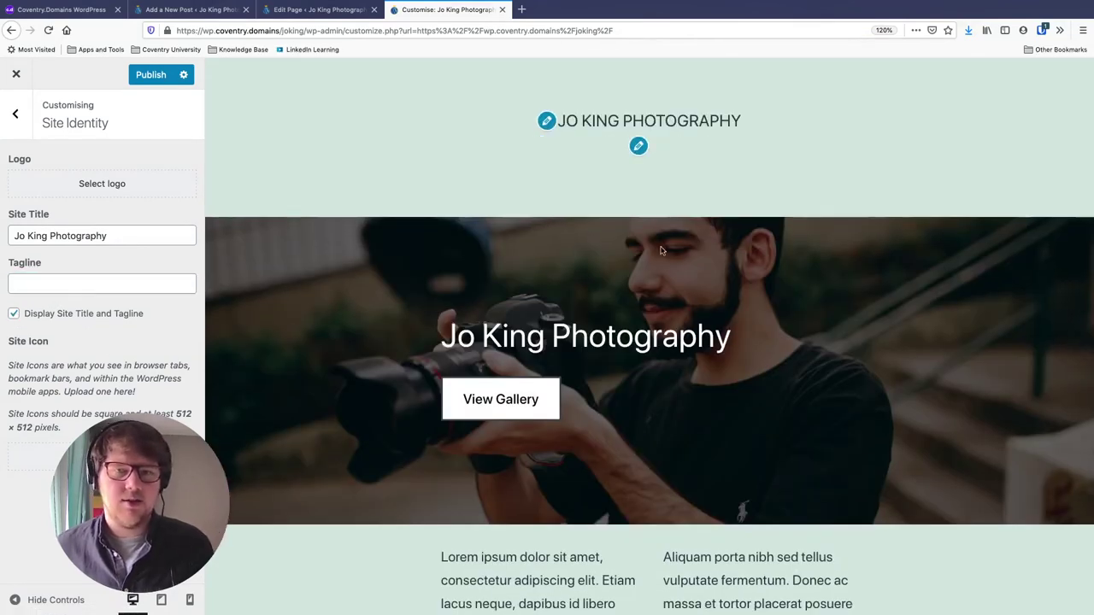
pyautogui.scroll(-3, 541, 237)
pyautogui.scroll(-20, 518, 265)
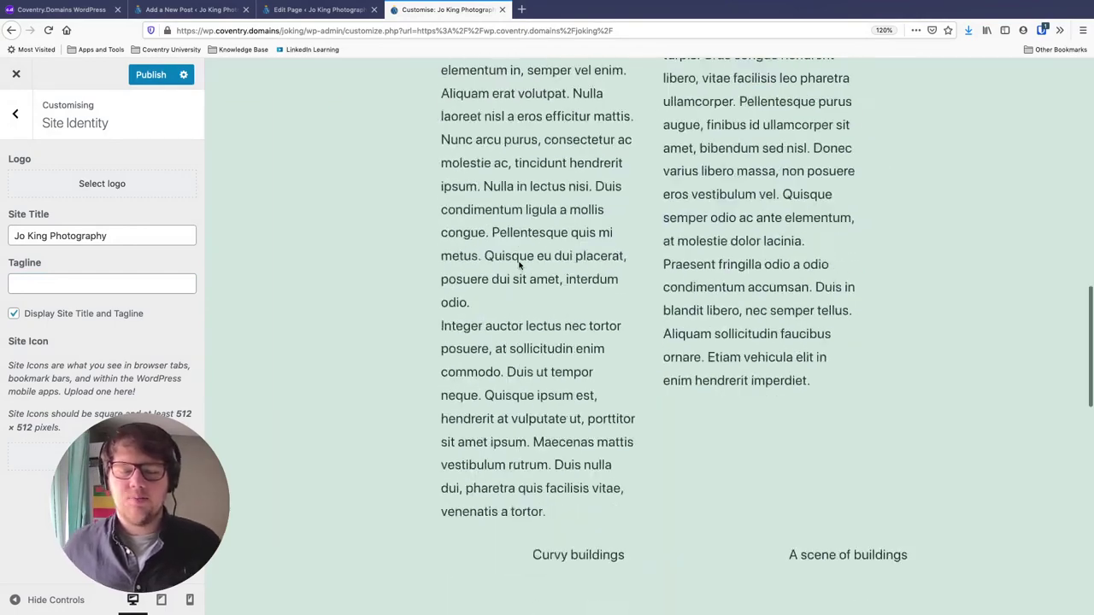
pyautogui.scroll(1, 519, 266)
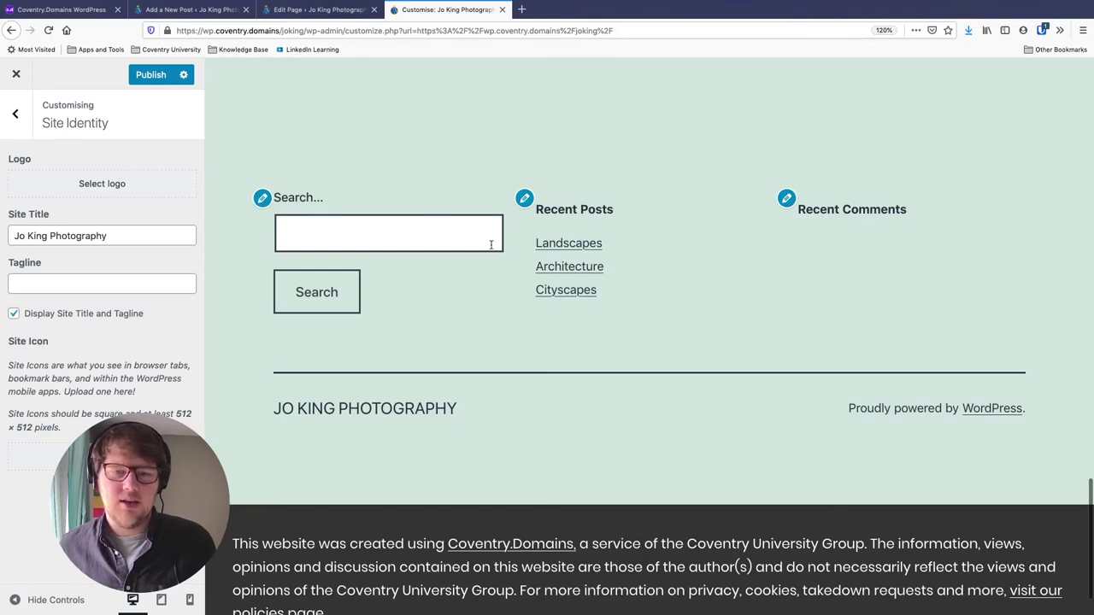
pyautogui.scroll(5, 551, 200)
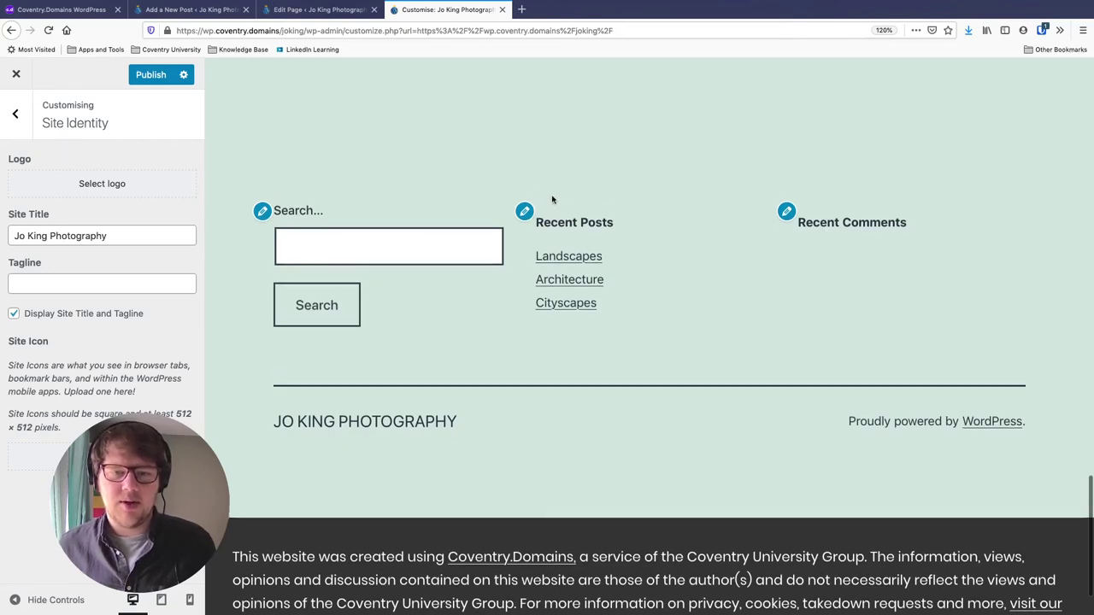
pyautogui.scroll(-5, 551, 200)
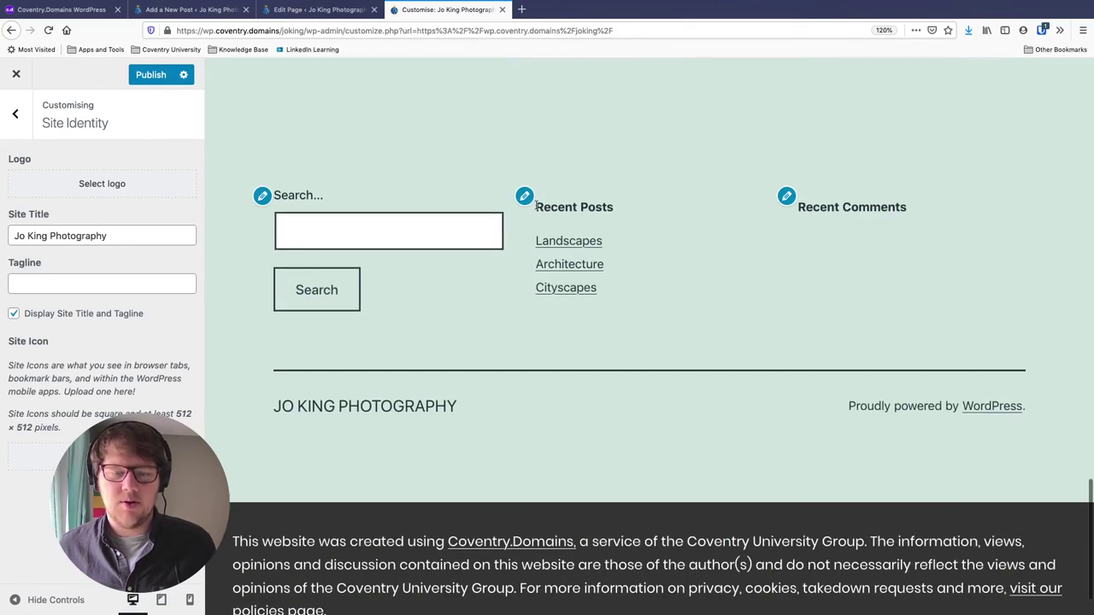
pyautogui.scroll(4, 547, 202)
pyautogui.scroll(-2, 538, 209)
pyautogui.scroll(-1, 538, 209)
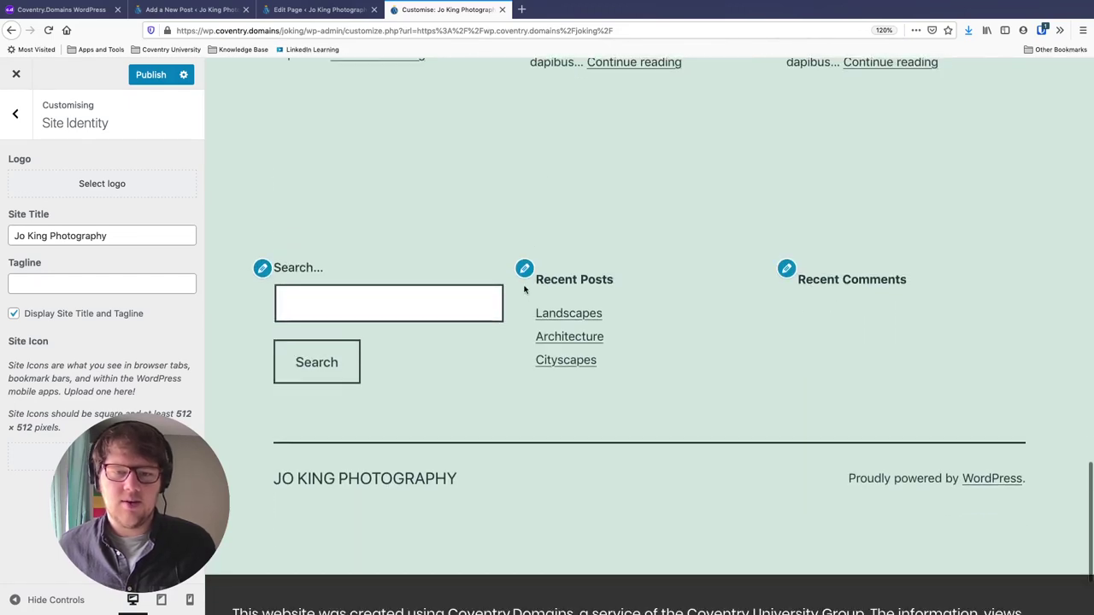
# Step: Remove the Recent Posts widget from the Footer widget area, leaving Search and Recent Comments
pyautogui.click(524, 270)
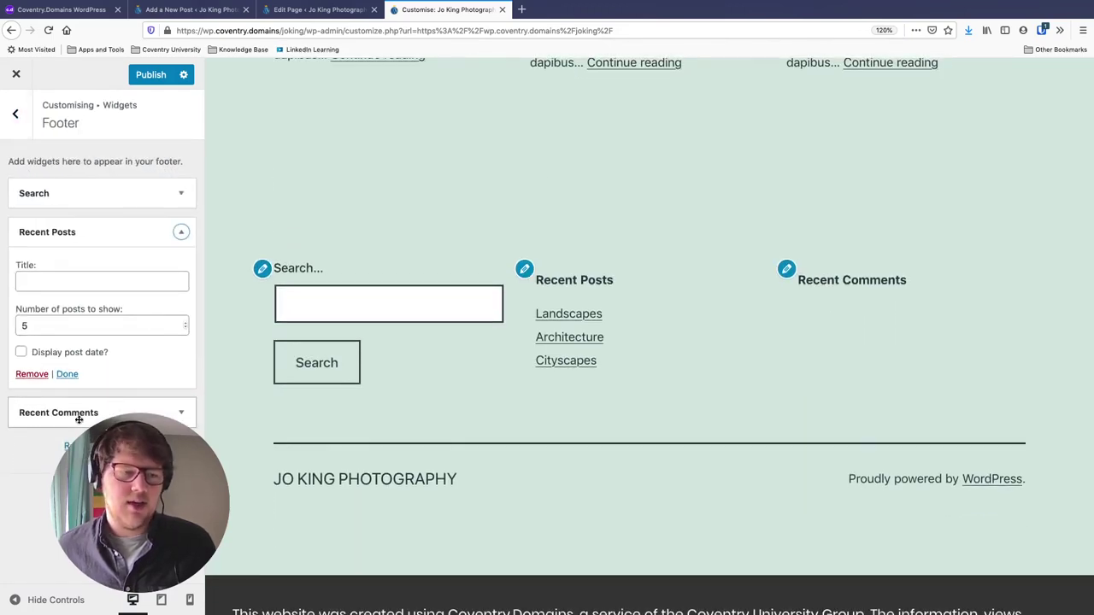
pyautogui.click(43, 375)
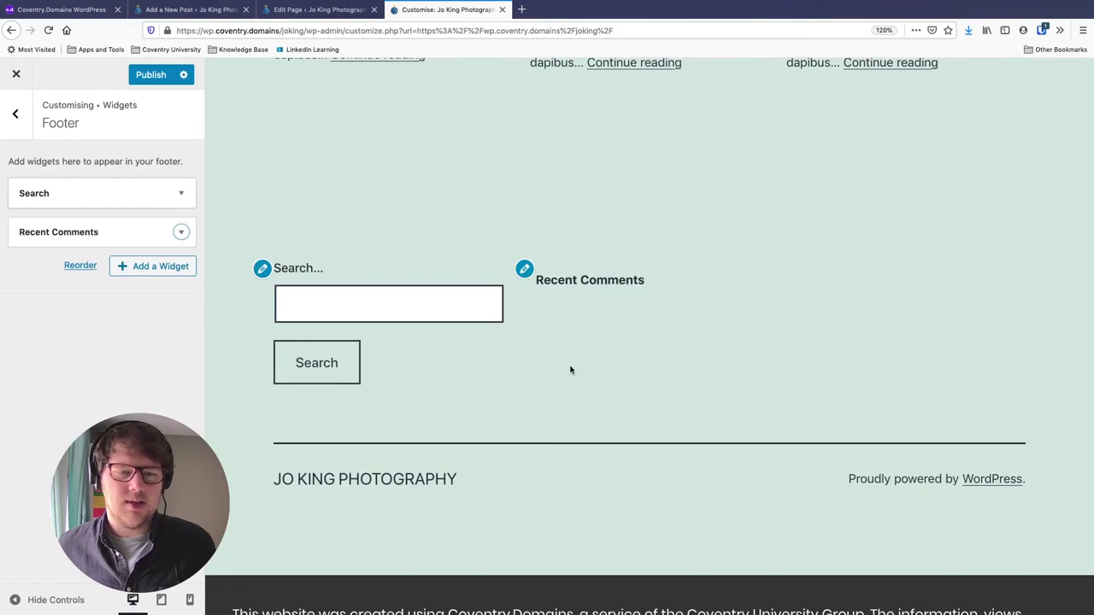
pyautogui.scroll(-3, 600, 344)
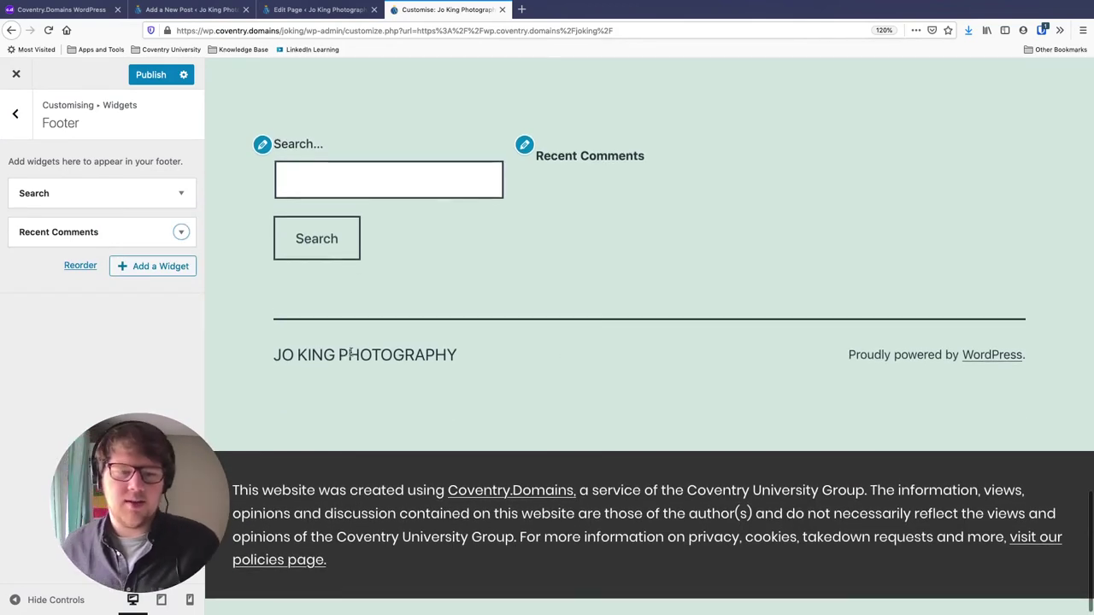
pyautogui.scroll(1, 514, 299)
pyautogui.scroll(2, 513, 299)
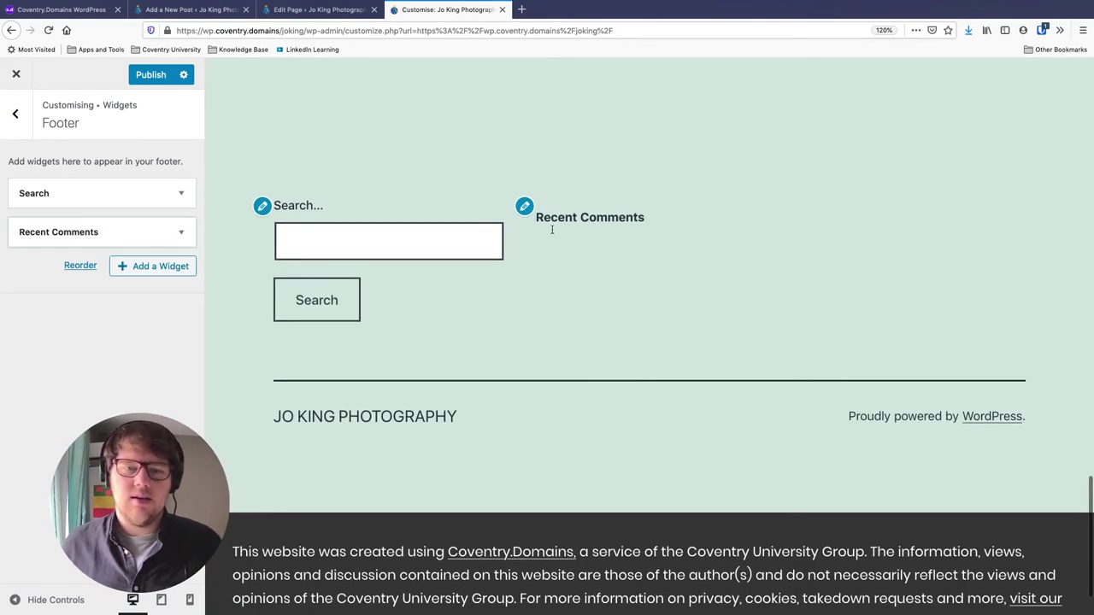
pyautogui.scroll(-2, 457, 408)
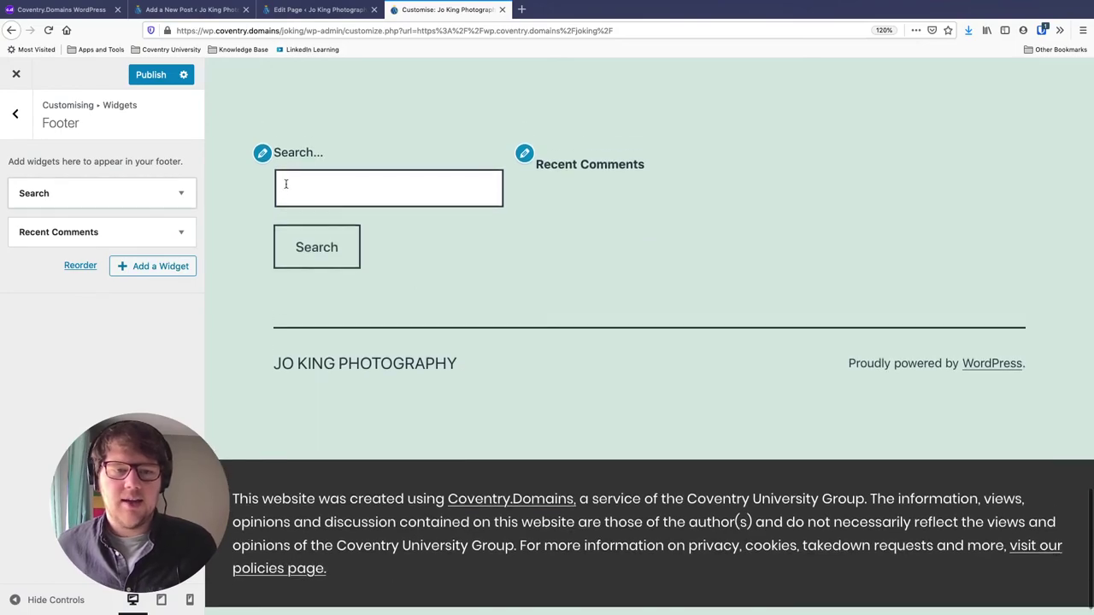
pyautogui.scroll(10, 407, 320)
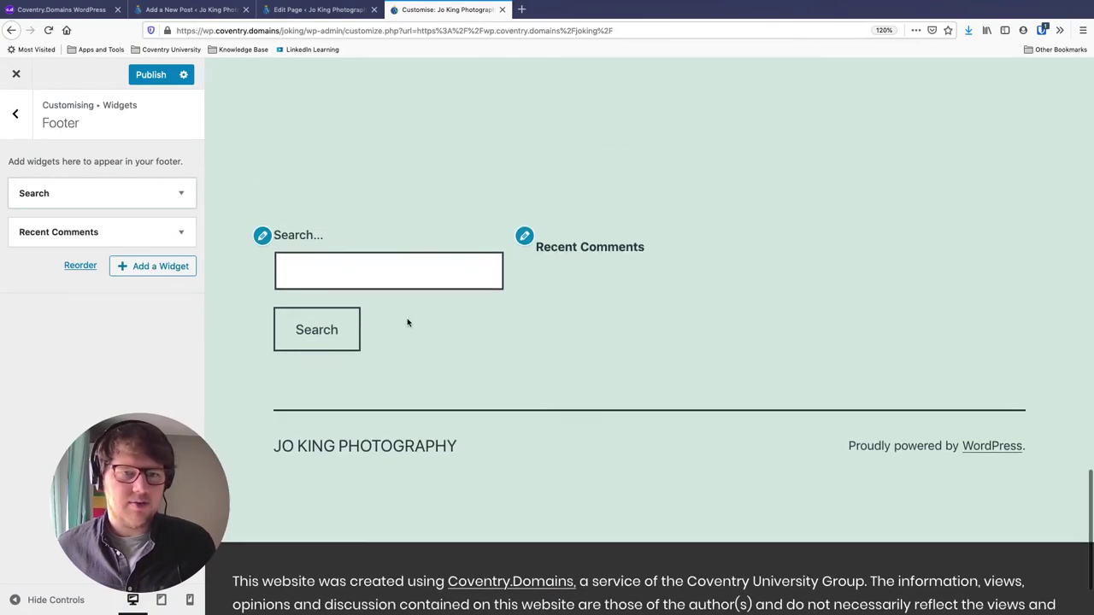
pyautogui.scroll(10, 408, 321)
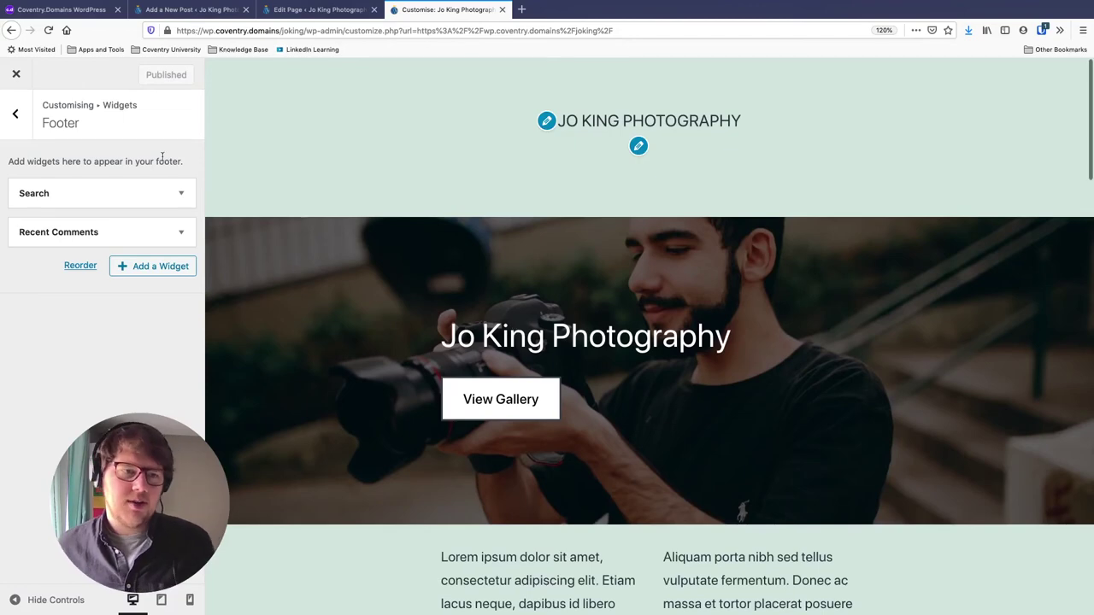
# Step: Close the Customiser, open the Architecture post on the live site, then return home
pyautogui.click(20, 75)
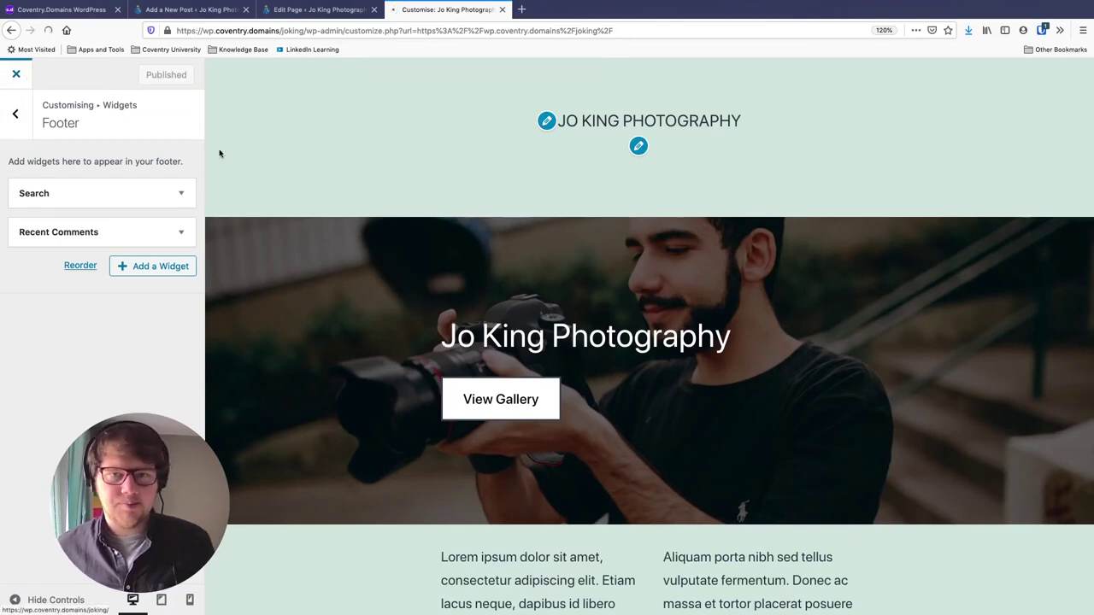
pyautogui.scroll(-3, 384, 227)
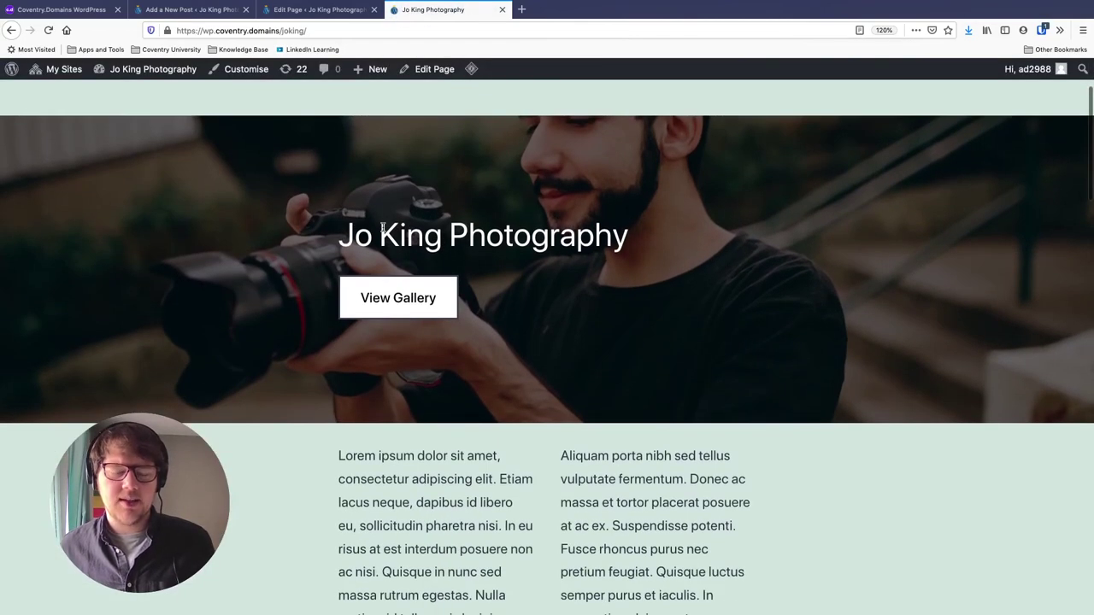
pyautogui.scroll(-10, 369, 252)
pyautogui.scroll(-10, 368, 246)
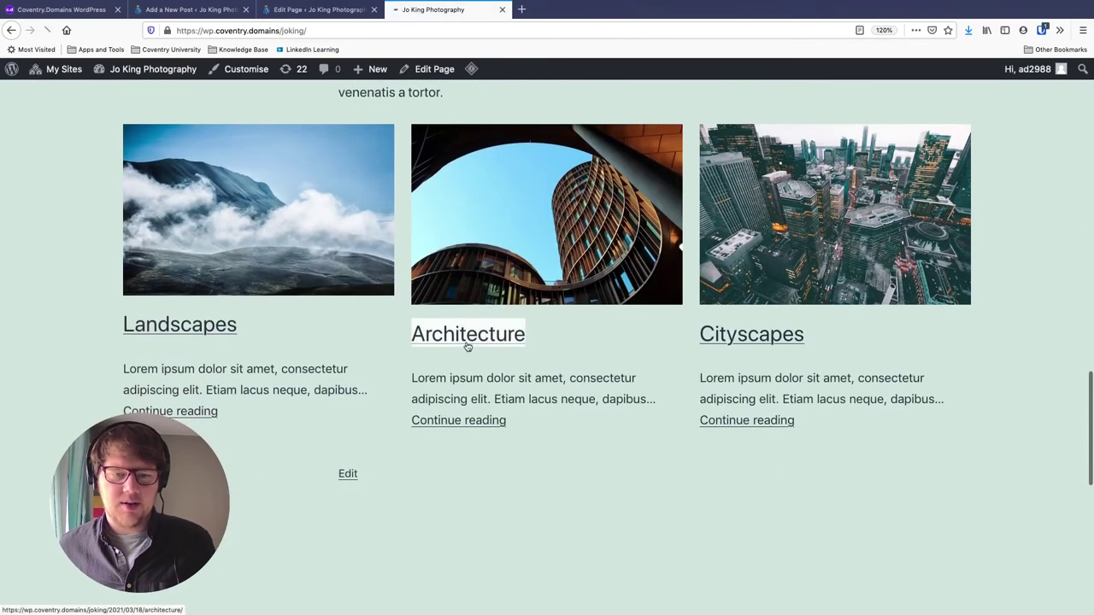
pyautogui.click(466, 344)
pyautogui.scroll(-10, 475, 342)
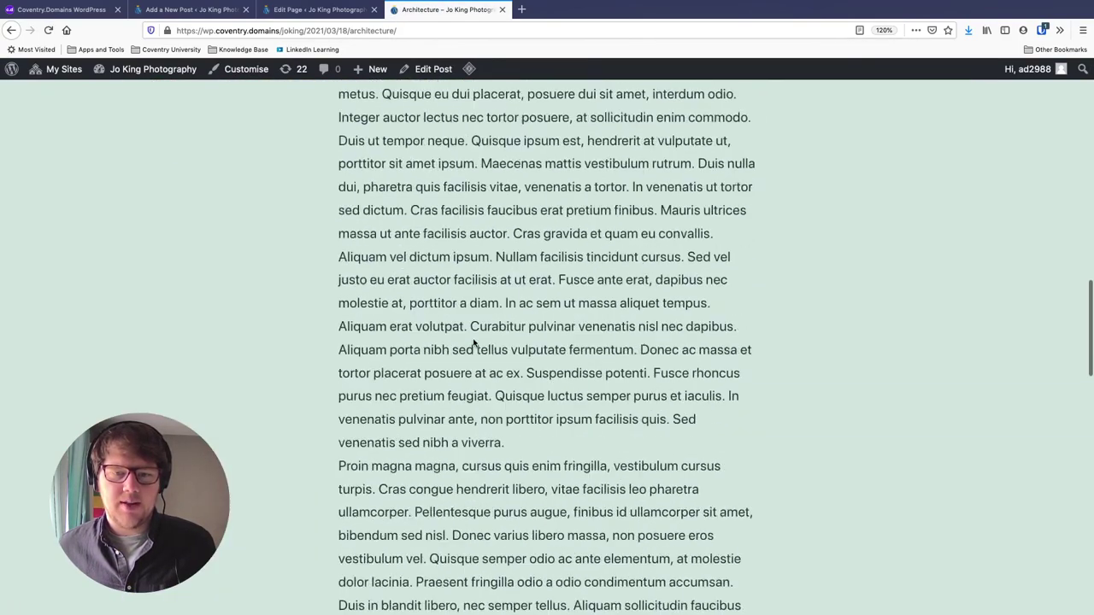
pyautogui.scroll(15, 476, 346)
pyautogui.click(512, 144)
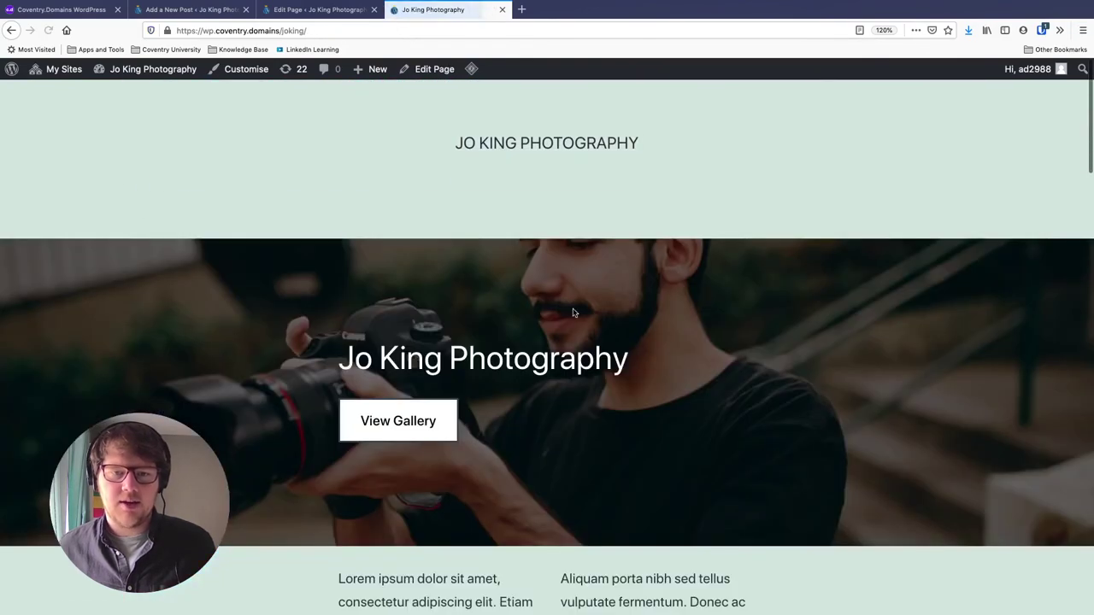
# Step: Visit the Gallery page, then go back home through the JO KING PHOTOGRAPHY title
pyautogui.scroll(-1, 440, 399)
pyautogui.click(389, 395)
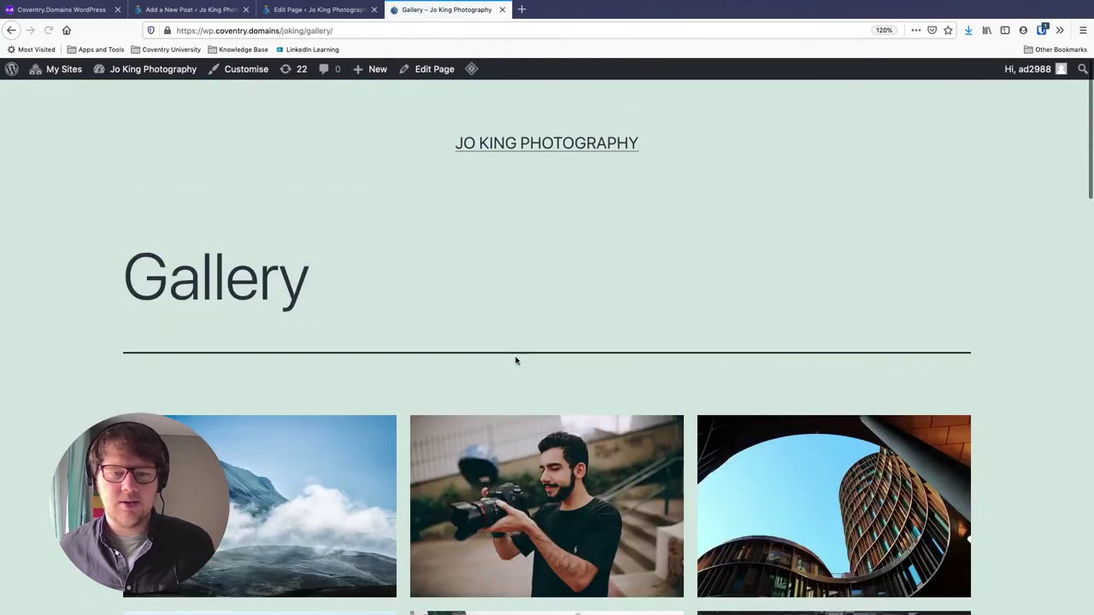
pyautogui.scroll(-6, 515, 359)
pyautogui.scroll(7, 515, 359)
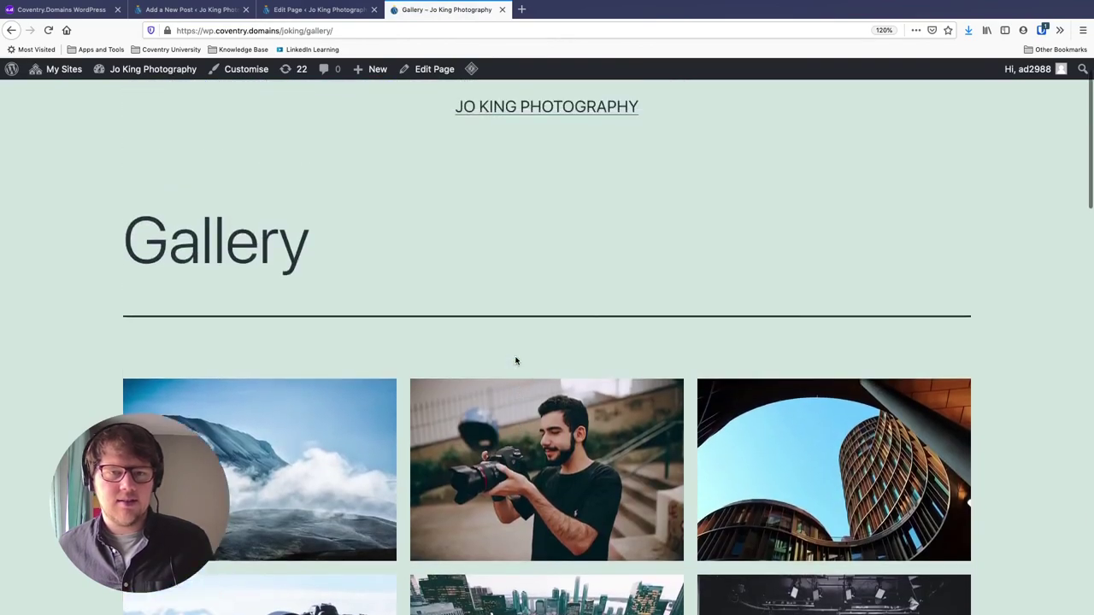
pyautogui.click(511, 143)
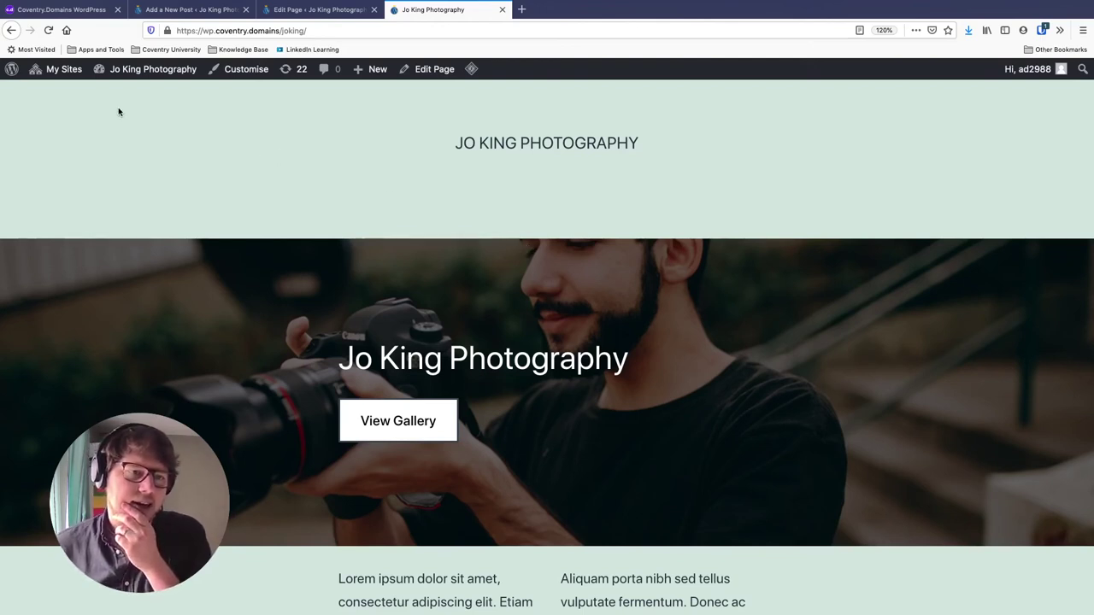
# Step: Go from the site to the admin dashboard and open Appearance > Themes
pyautogui.moveTo(146, 74)
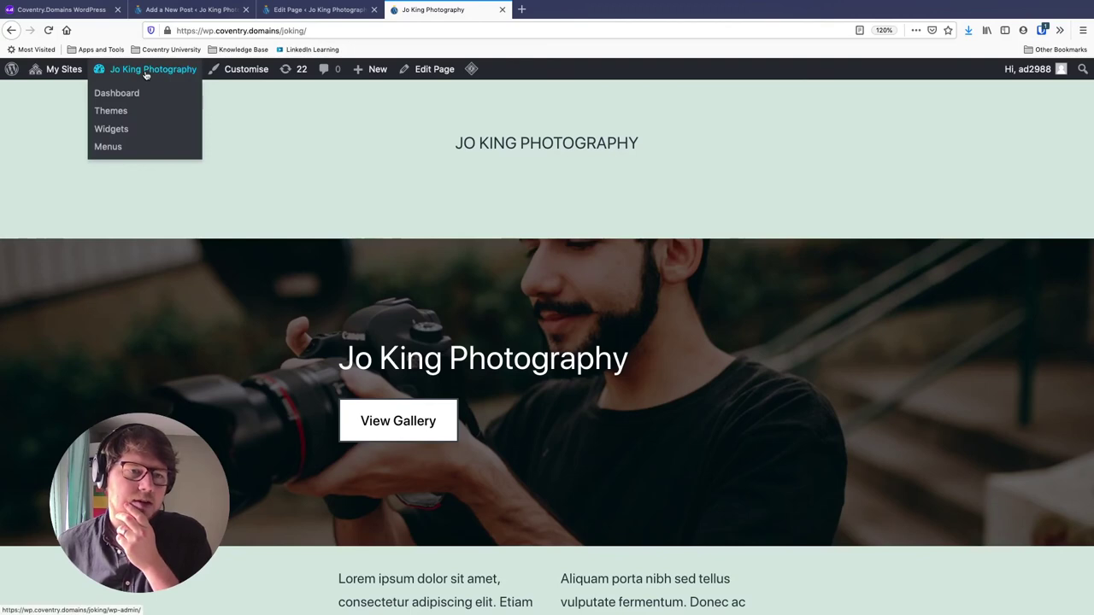
pyautogui.click(126, 94)
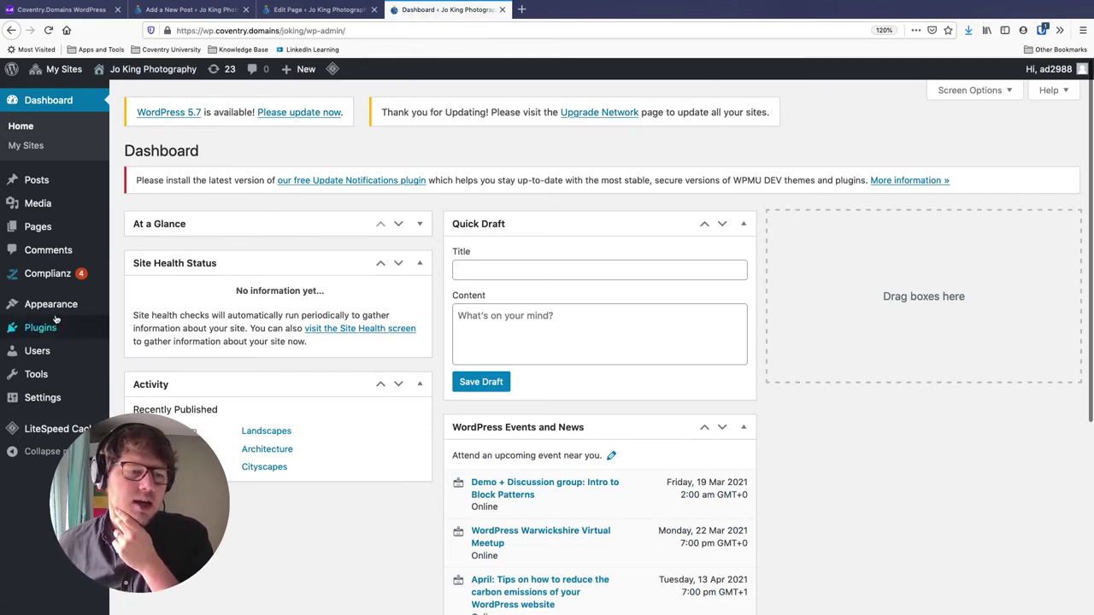
pyautogui.moveTo(53, 306)
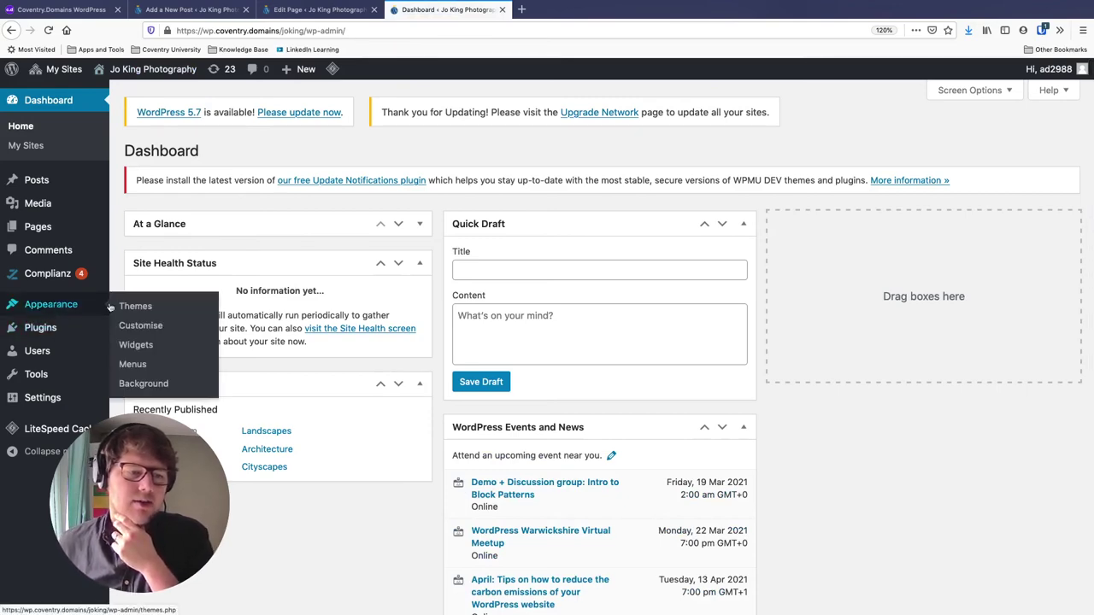
pyautogui.click(135, 309)
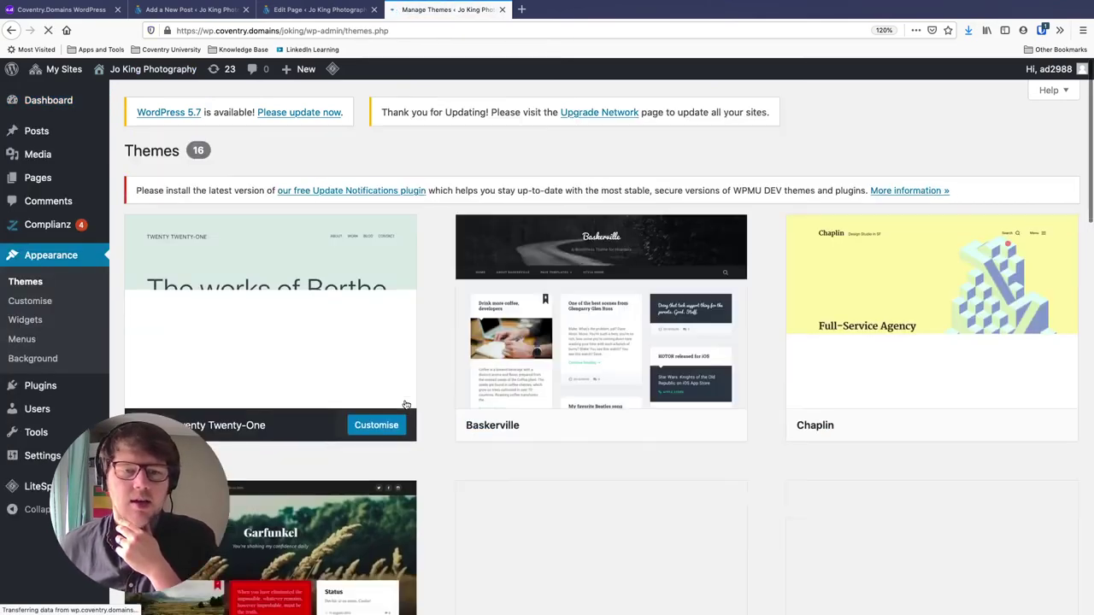
pyautogui.scroll(-5, 481, 411)
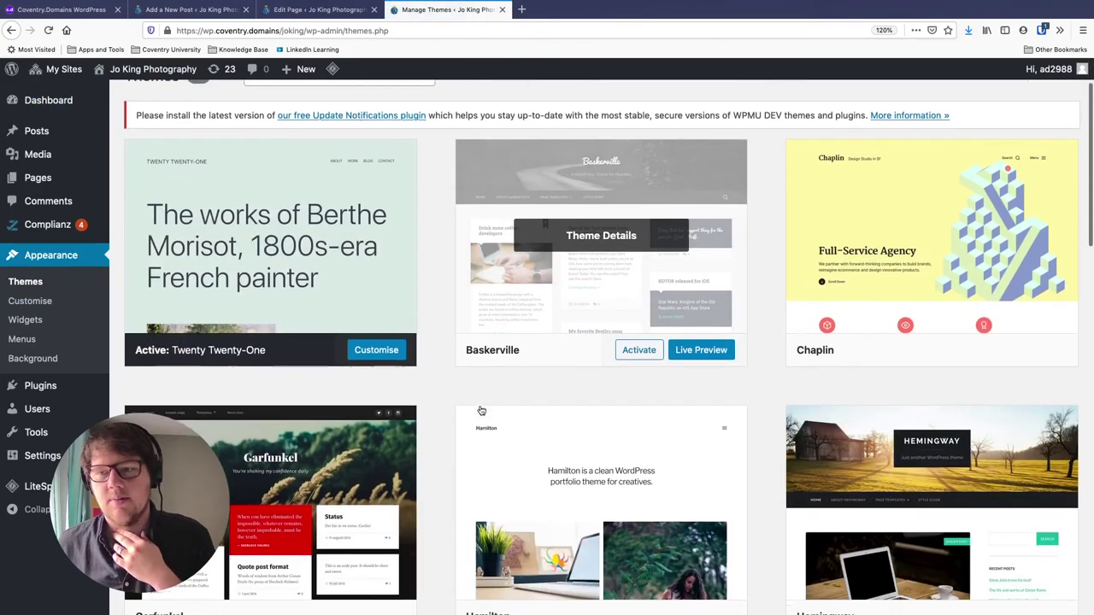
pyautogui.scroll(-5, 481, 411)
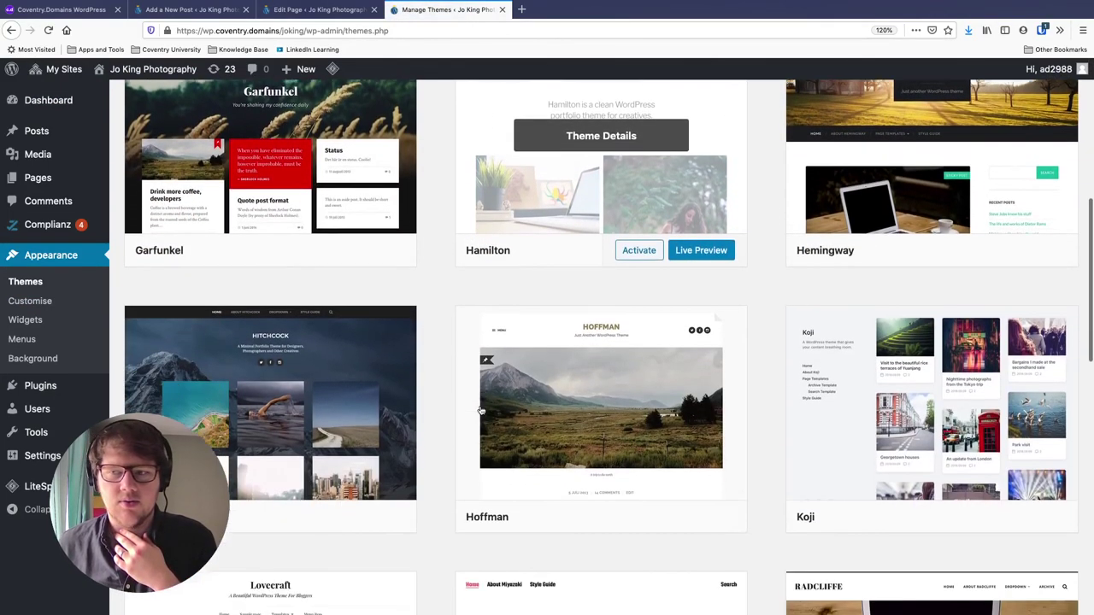
pyautogui.scroll(2, 481, 411)
pyautogui.scroll(7, 481, 411)
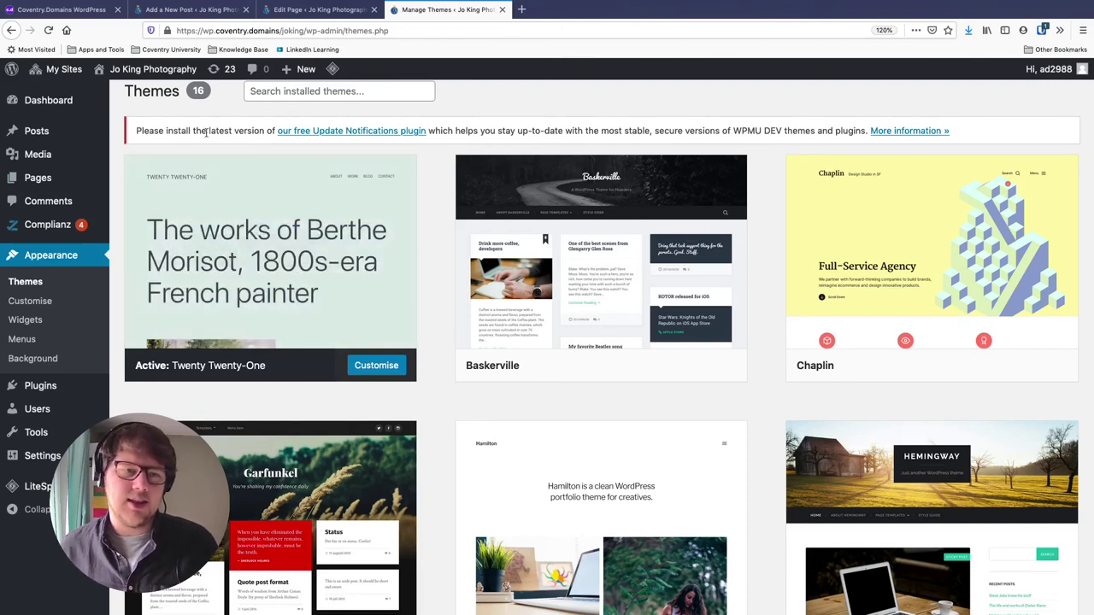
# Step: Scroll through the installed theme cards, such as Hamilton, Hoffman and Koji
pyautogui.moveTo(253, 324)
pyautogui.scroll(-3, 265, 330)
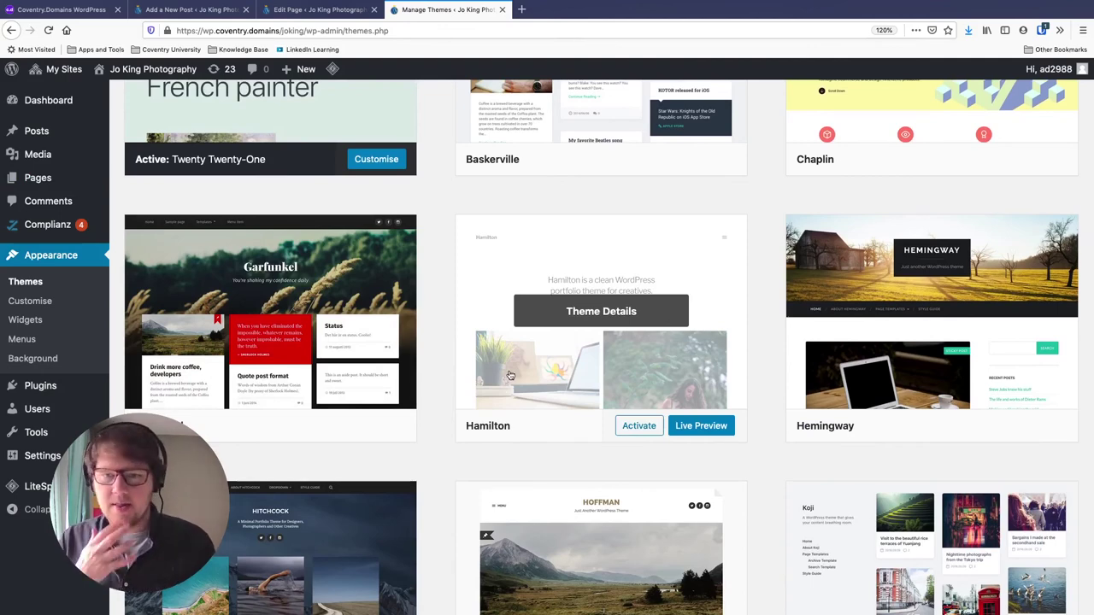
pyautogui.scroll(-1, 570, 394)
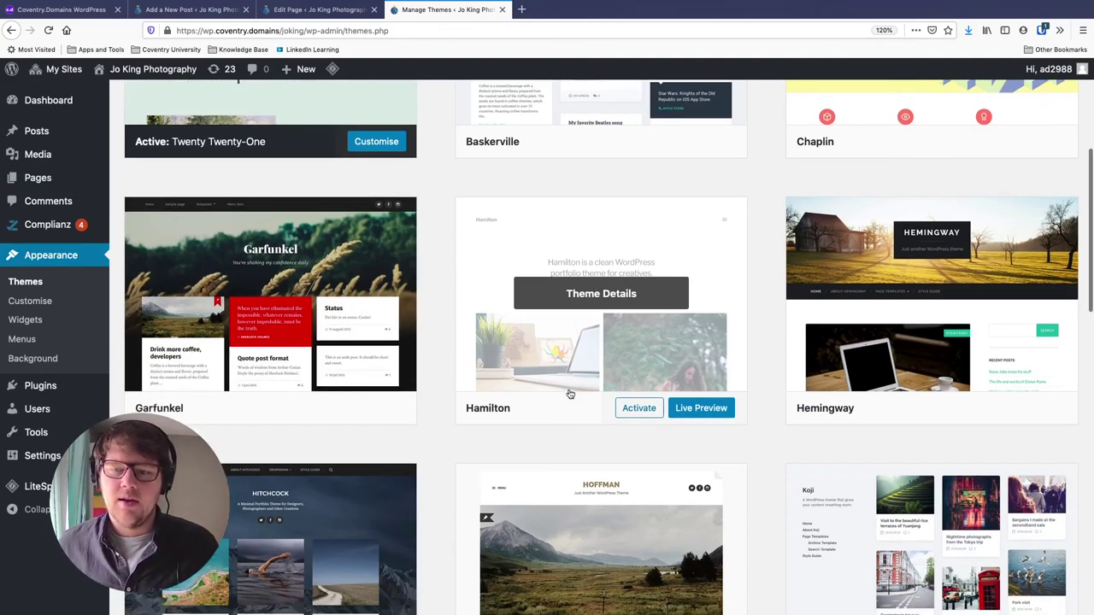
pyautogui.scroll(-2, 569, 394)
pyautogui.scroll(-1, 570, 393)
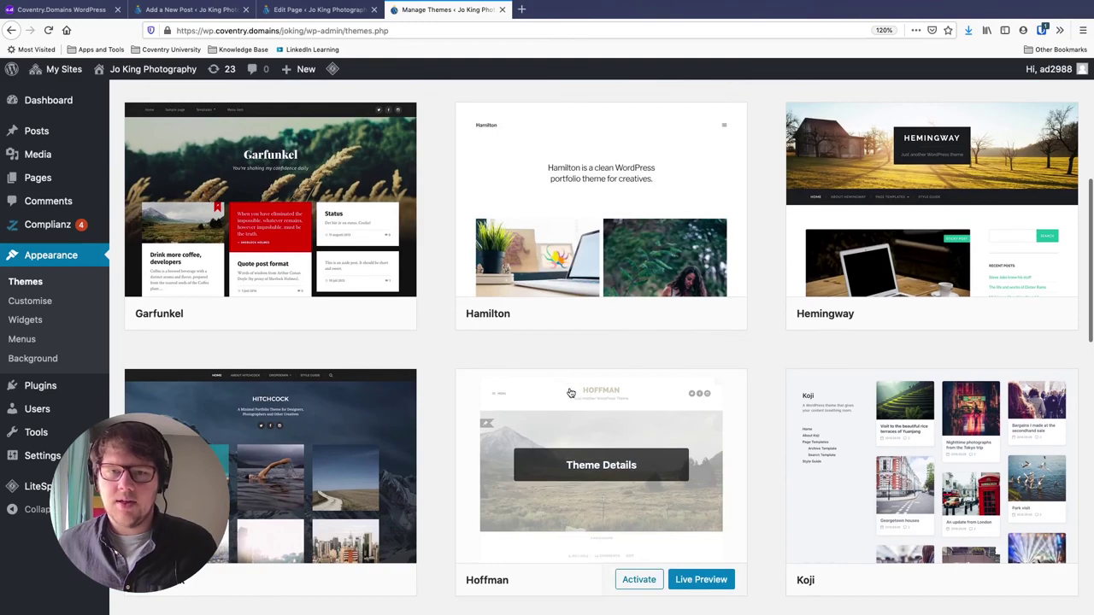
pyautogui.scroll(-2, 587, 379)
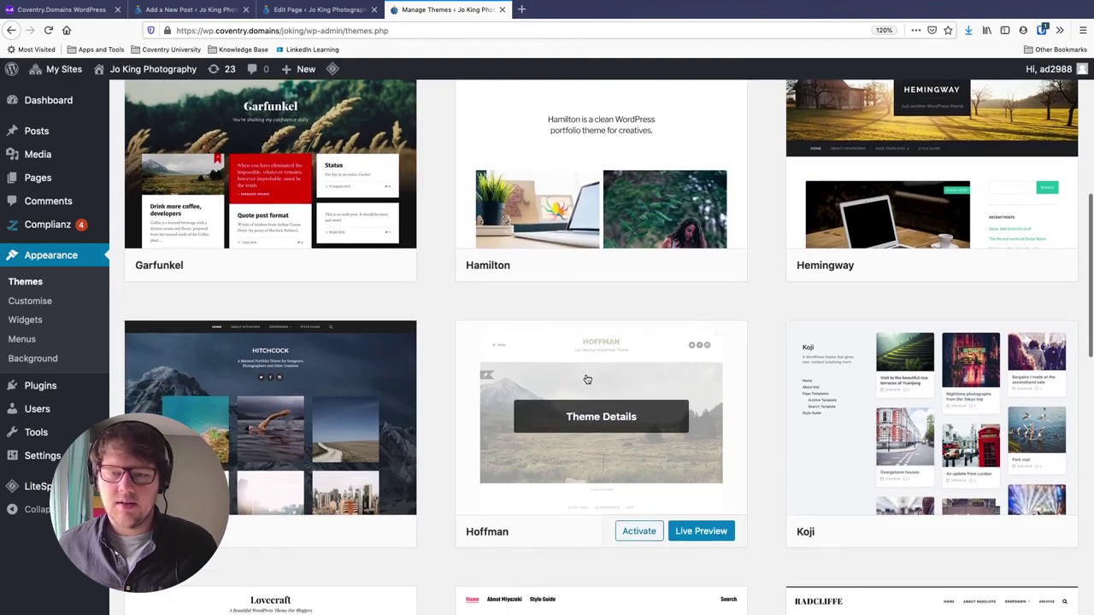
pyautogui.scroll(1, 587, 379)
pyautogui.scroll(-3, 587, 380)
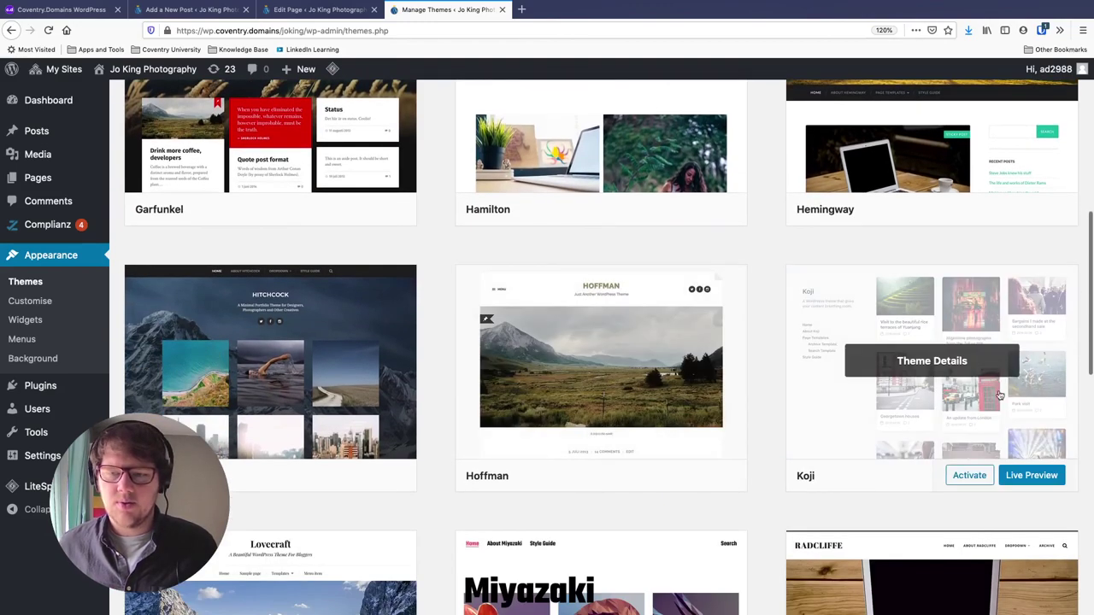
pyautogui.scroll(1, 989, 411)
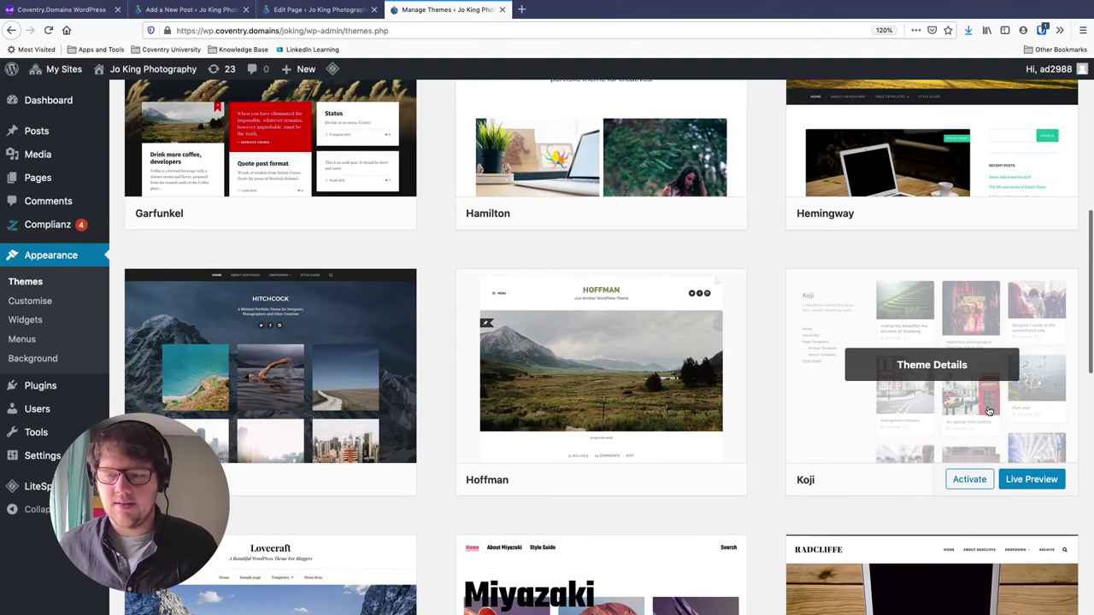
pyautogui.scroll(-3, 988, 411)
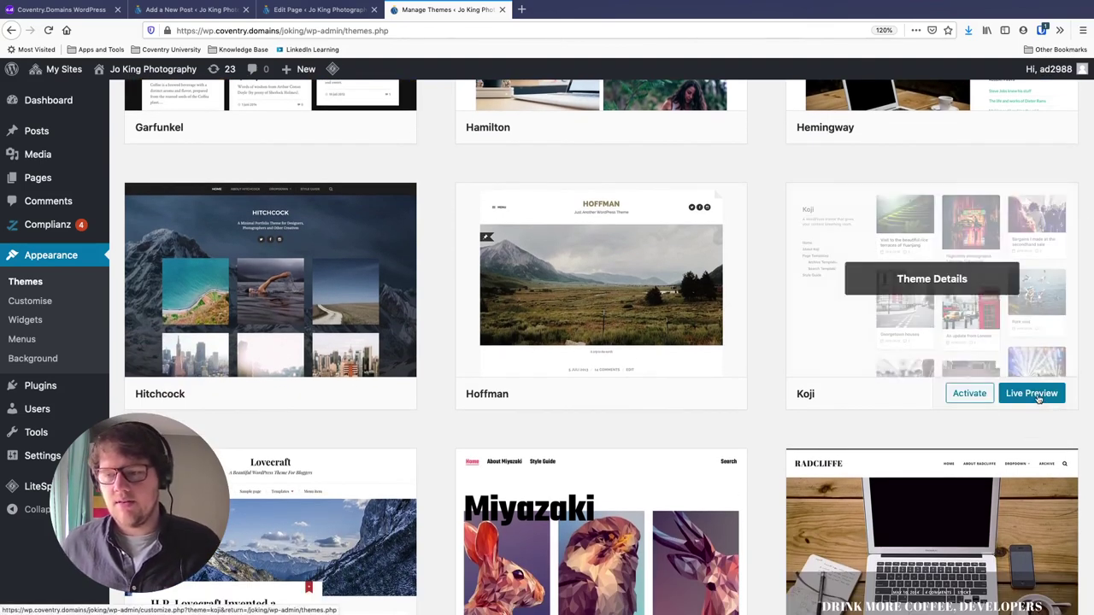
# Step: Live-preview the site with the Koji theme and scroll through its home page
pyautogui.click(1033, 396)
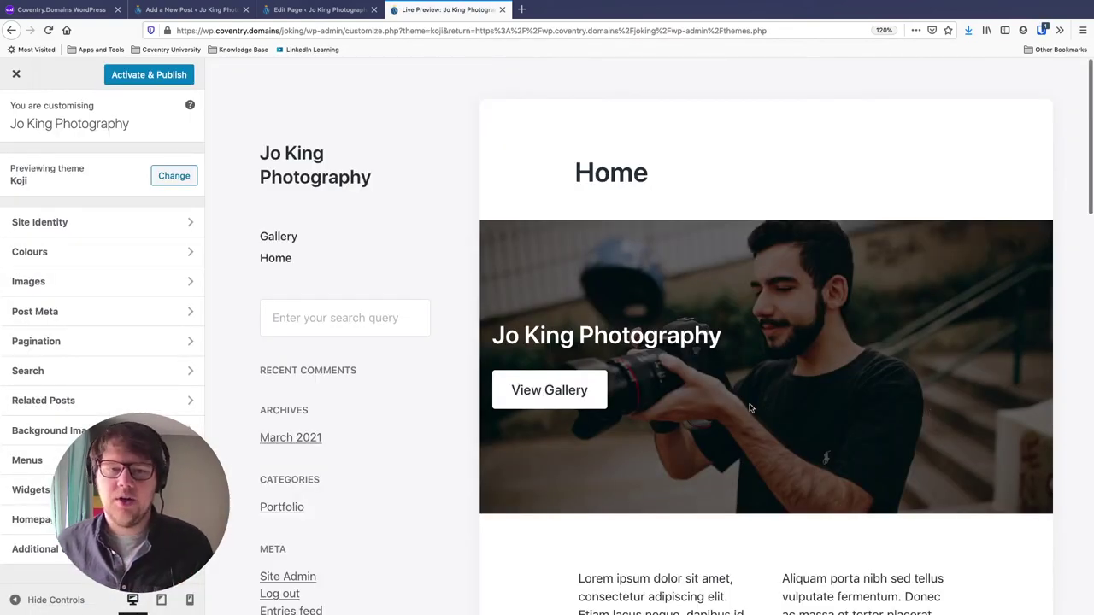
pyautogui.scroll(-5, 706, 401)
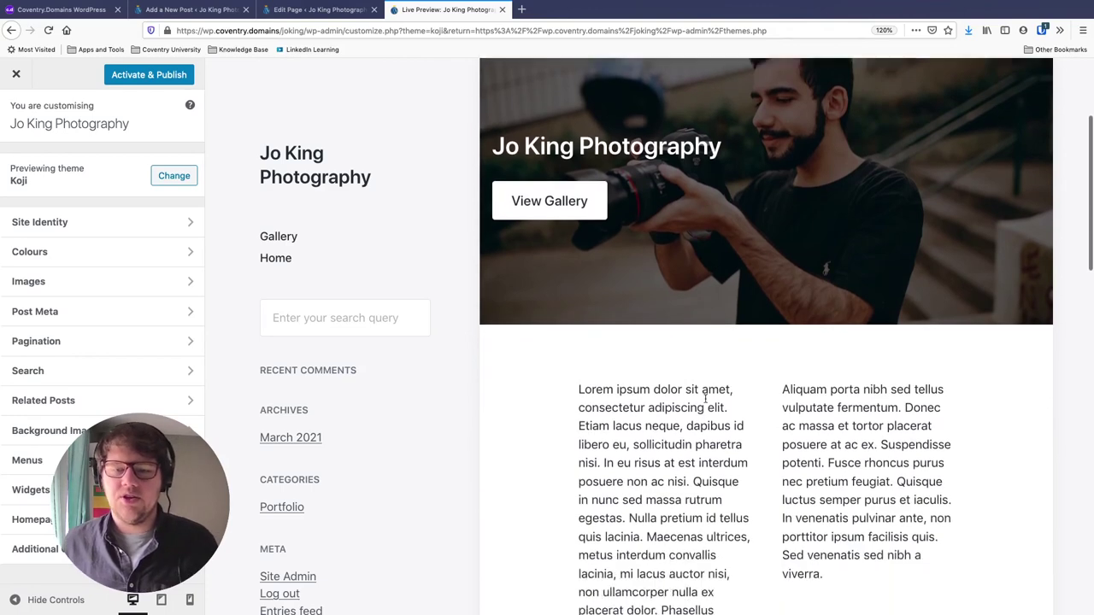
pyautogui.scroll(-6, 707, 399)
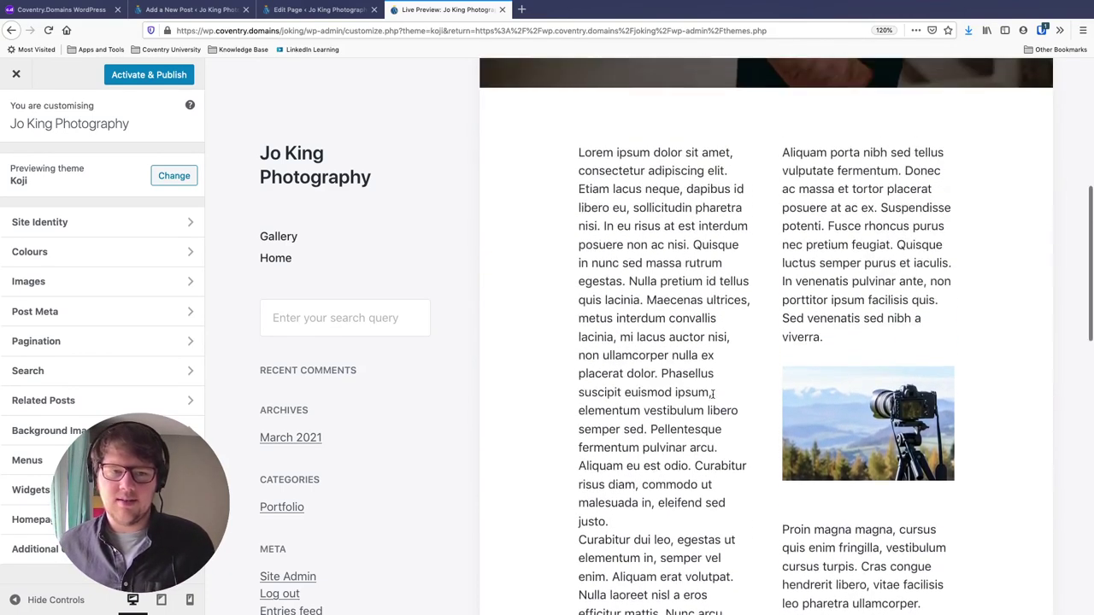
pyautogui.scroll(5, 713, 392)
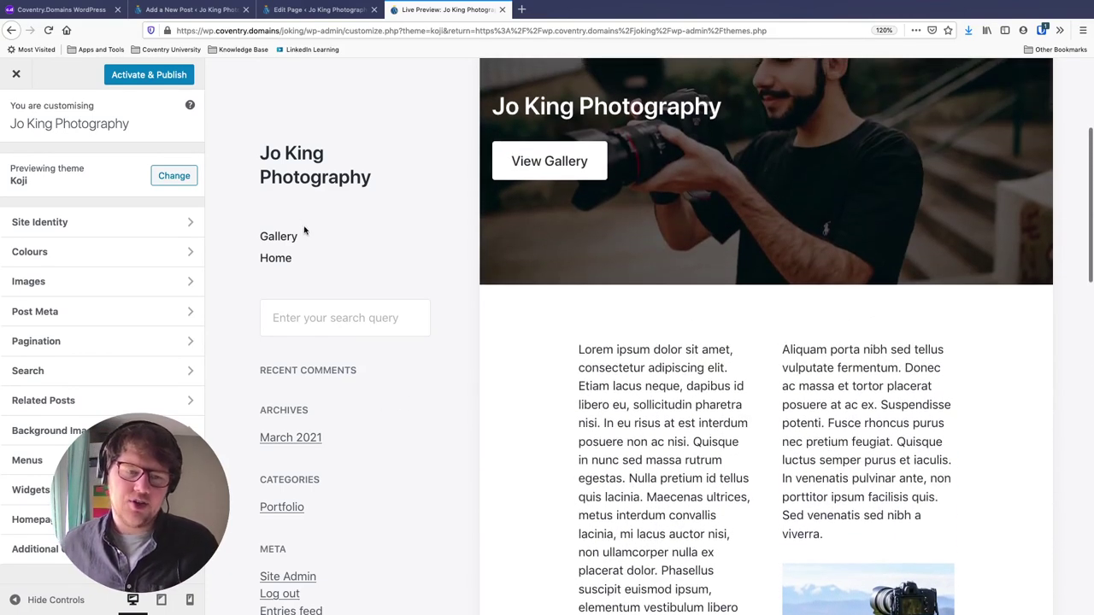
pyautogui.scroll(-7, 637, 317)
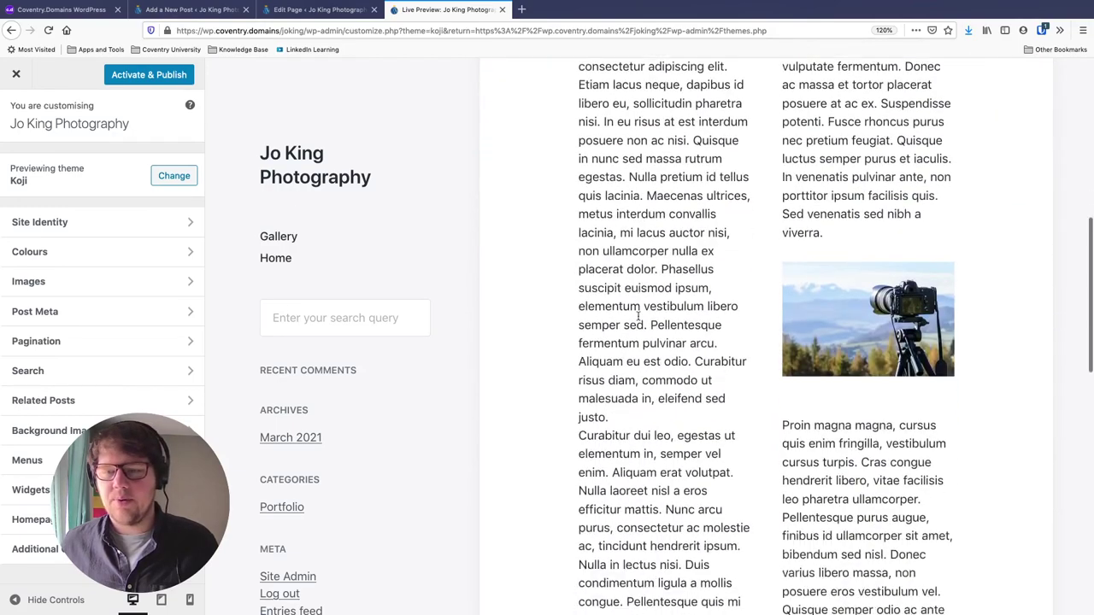
pyautogui.scroll(-15, 637, 315)
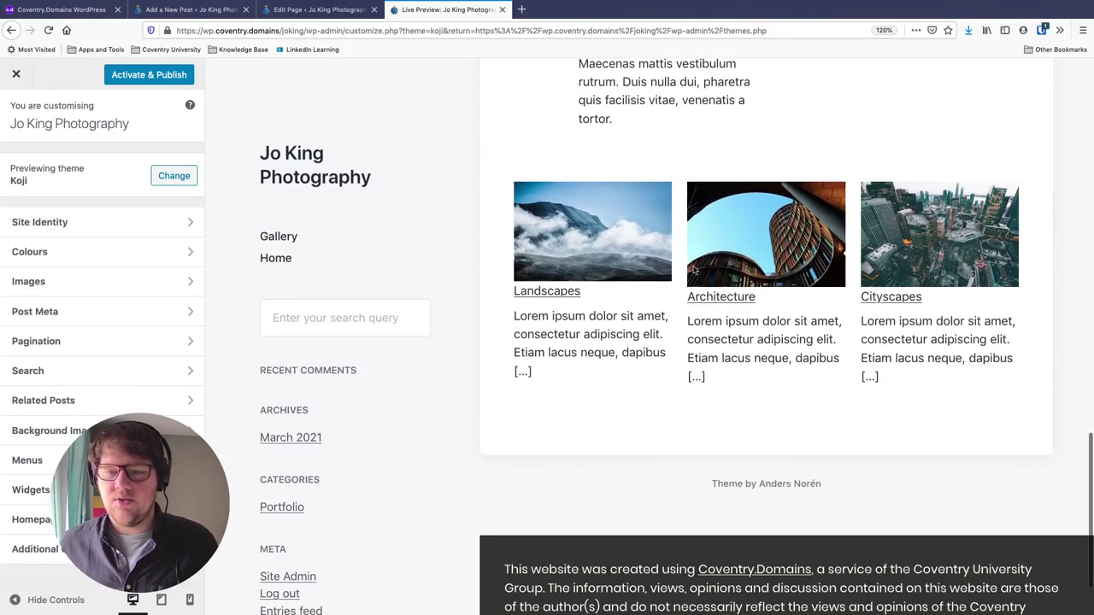
# Step: Open the Landscapes post within the Koji preview
pyautogui.click(523, 291)
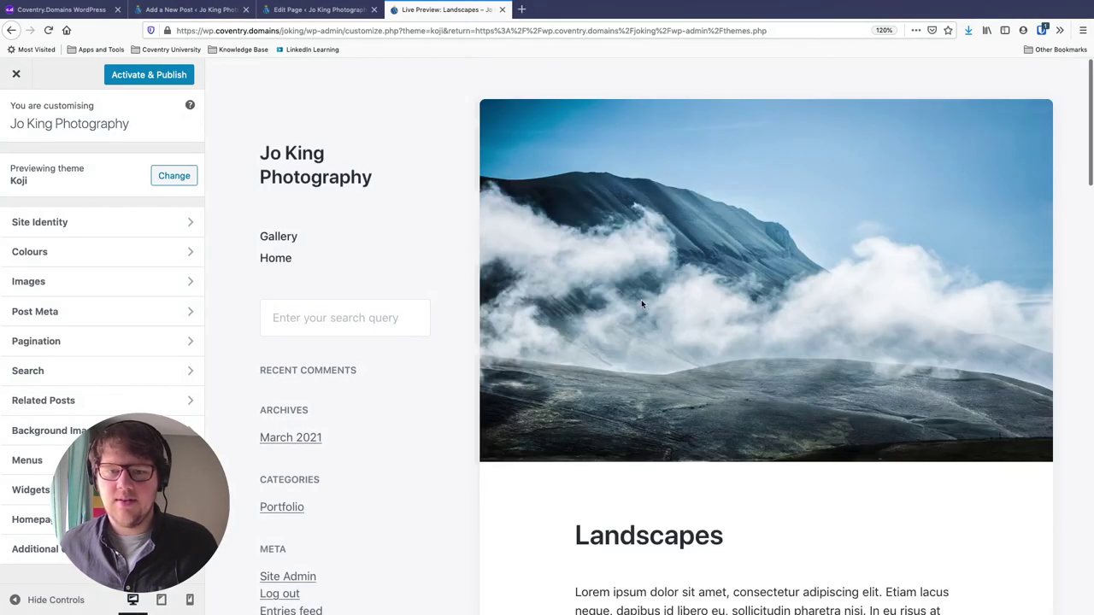
pyautogui.scroll(-15, 640, 303)
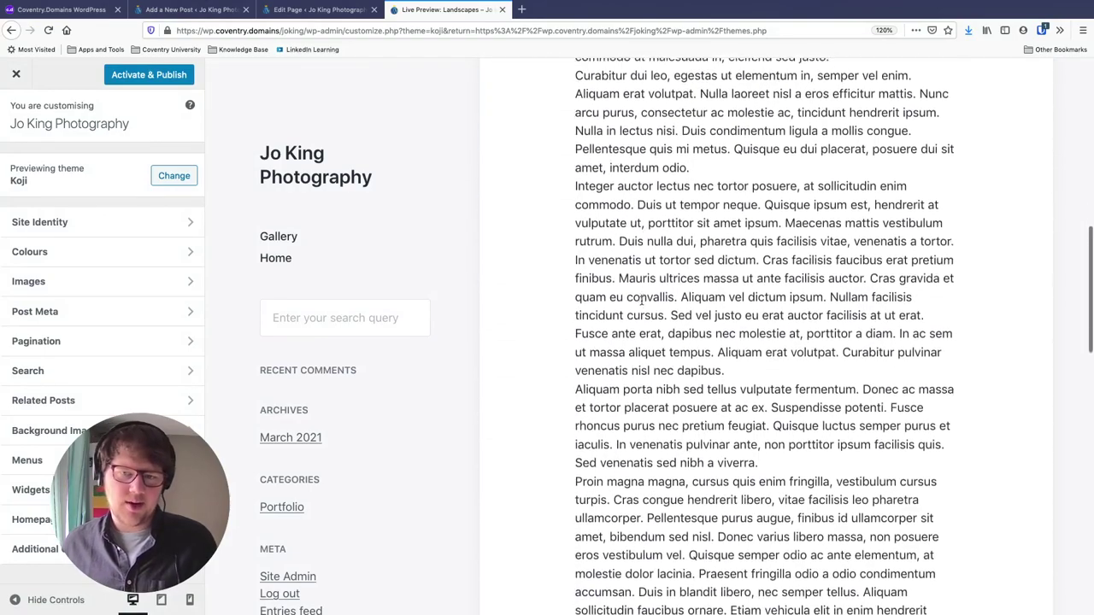
pyautogui.scroll(-5, 643, 297)
pyautogui.scroll(20, 641, 301)
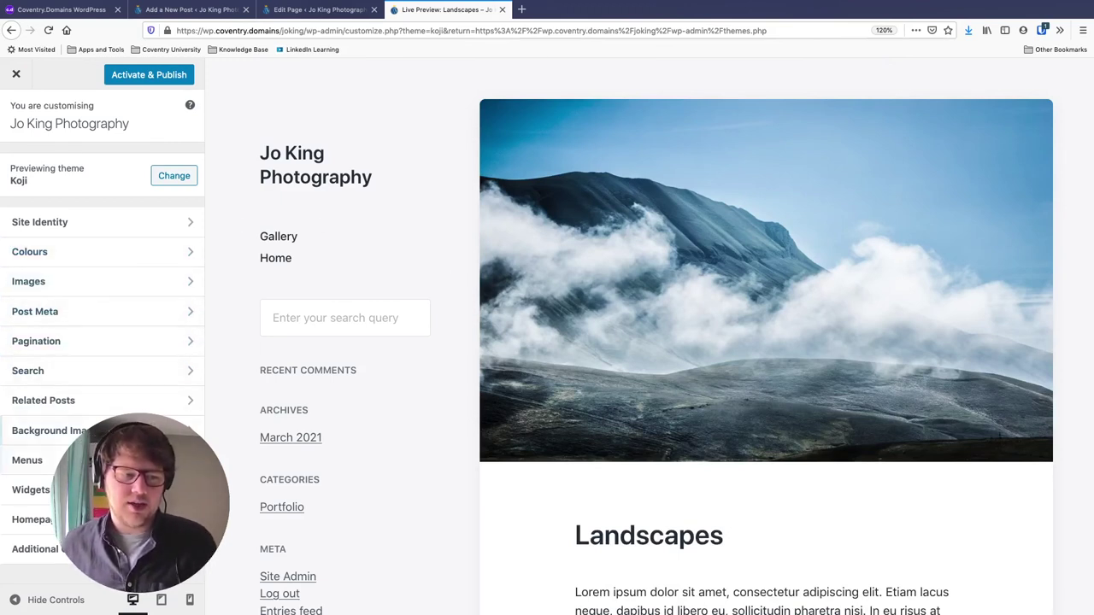
# Step: Try light grey and purple Koji background colours, clear back to default, then view Background Image
pyautogui.click(99, 259)
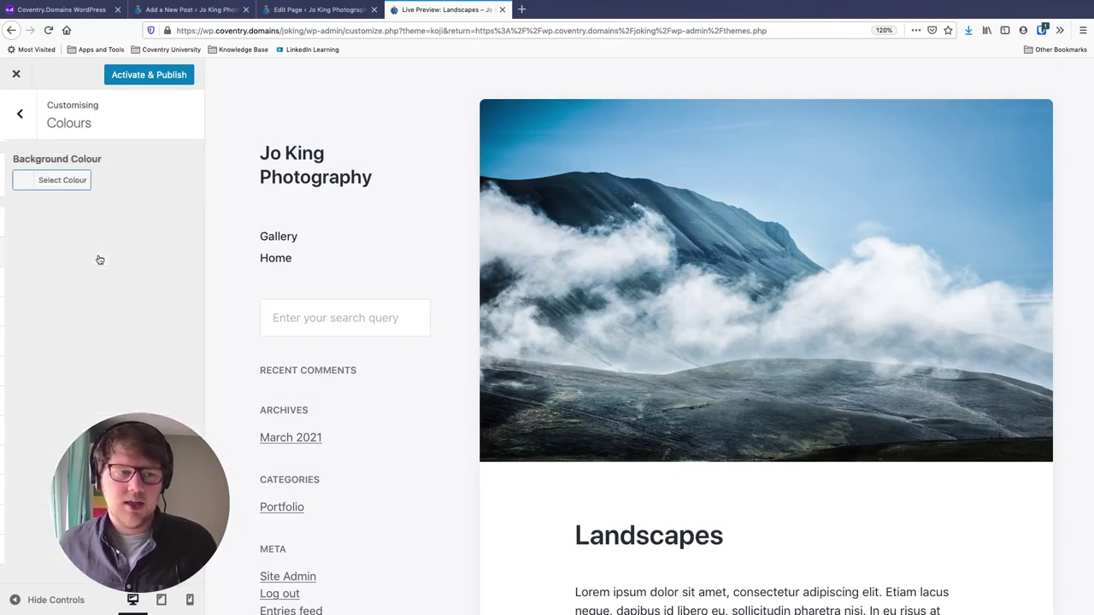
pyautogui.click(22, 181)
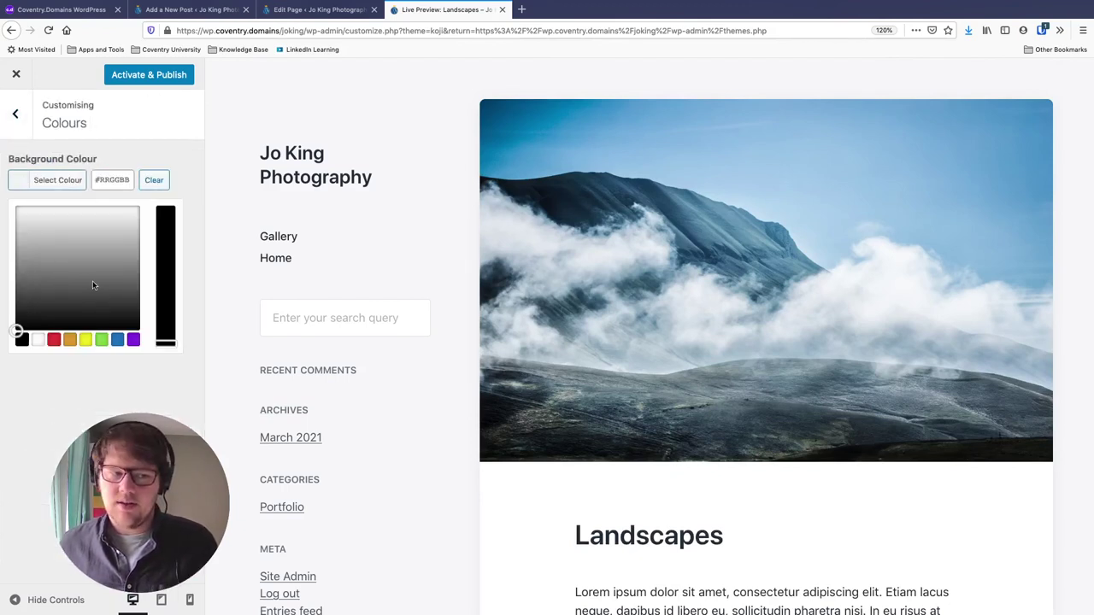
pyautogui.moveTo(94, 285)
pyautogui.mouseDown()
pyautogui.moveTo(112, 219)
pyautogui.moveTo(59, 209)
pyautogui.moveTo(29, 223)
pyautogui.moveTo(55, 221)
pyautogui.mouseUp()
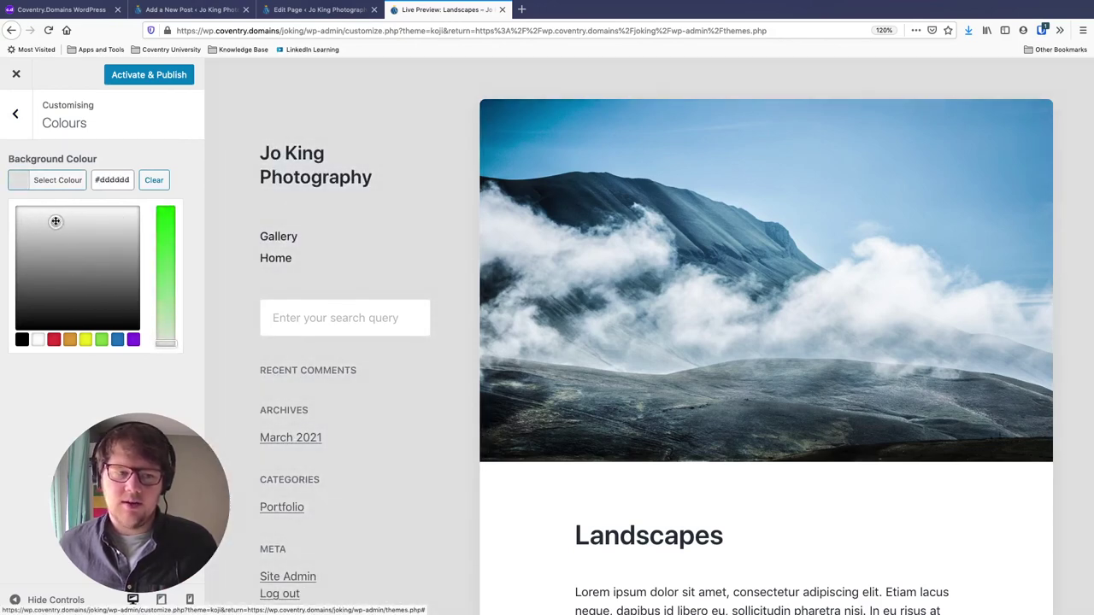
pyautogui.click(134, 339)
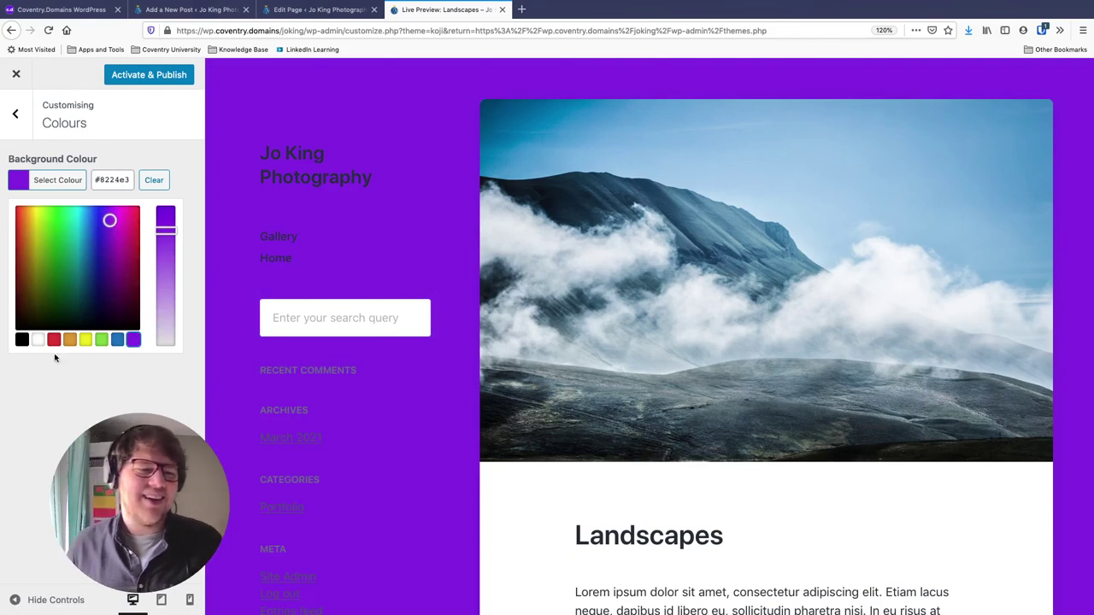
pyautogui.click(153, 180)
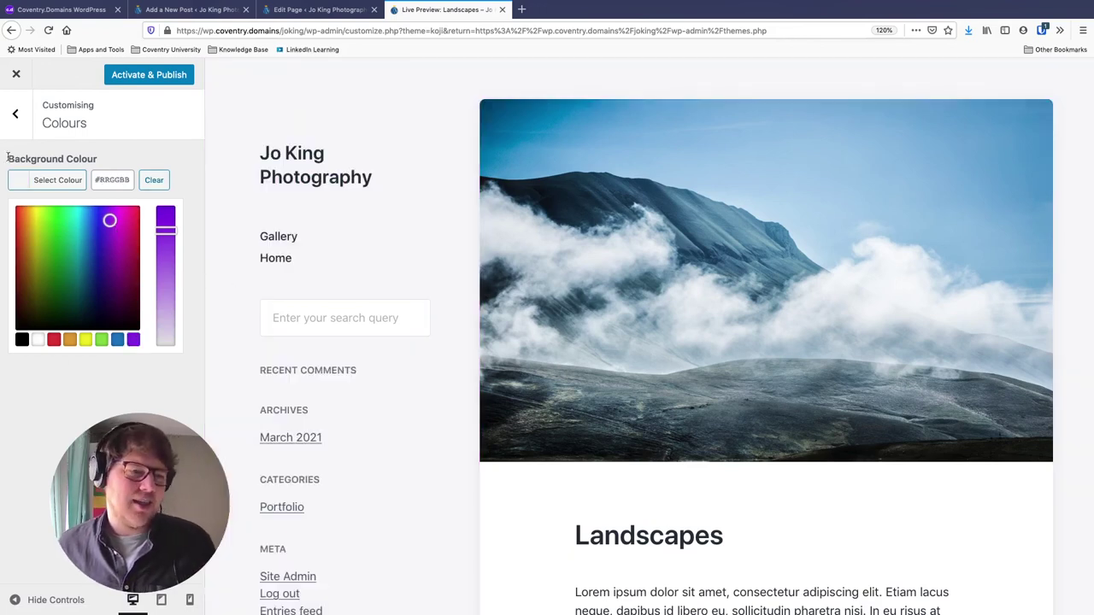
pyautogui.click(15, 114)
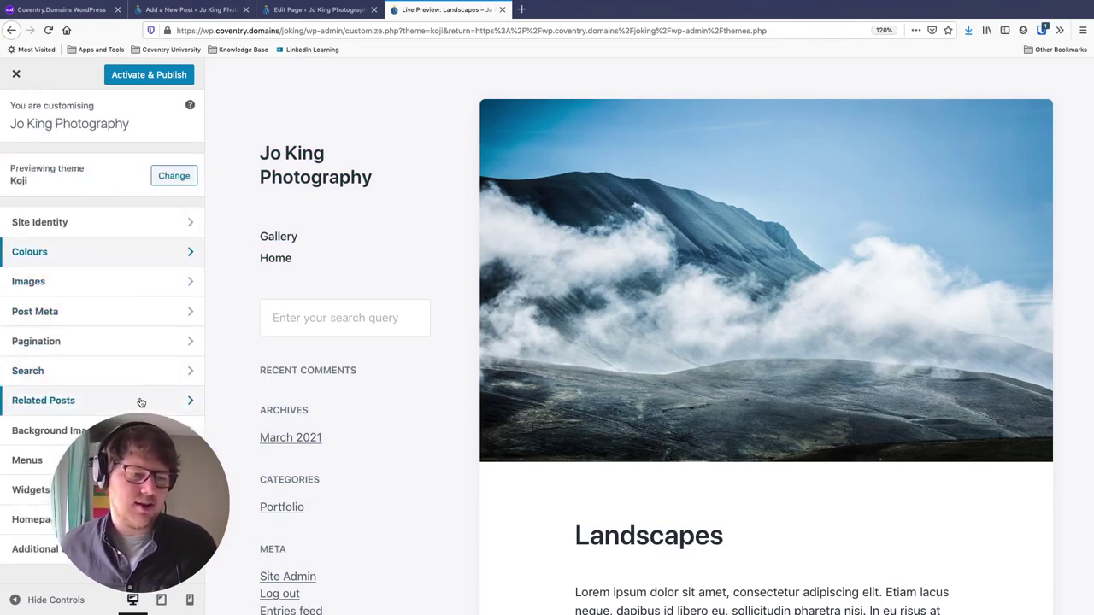
pyautogui.click(145, 431)
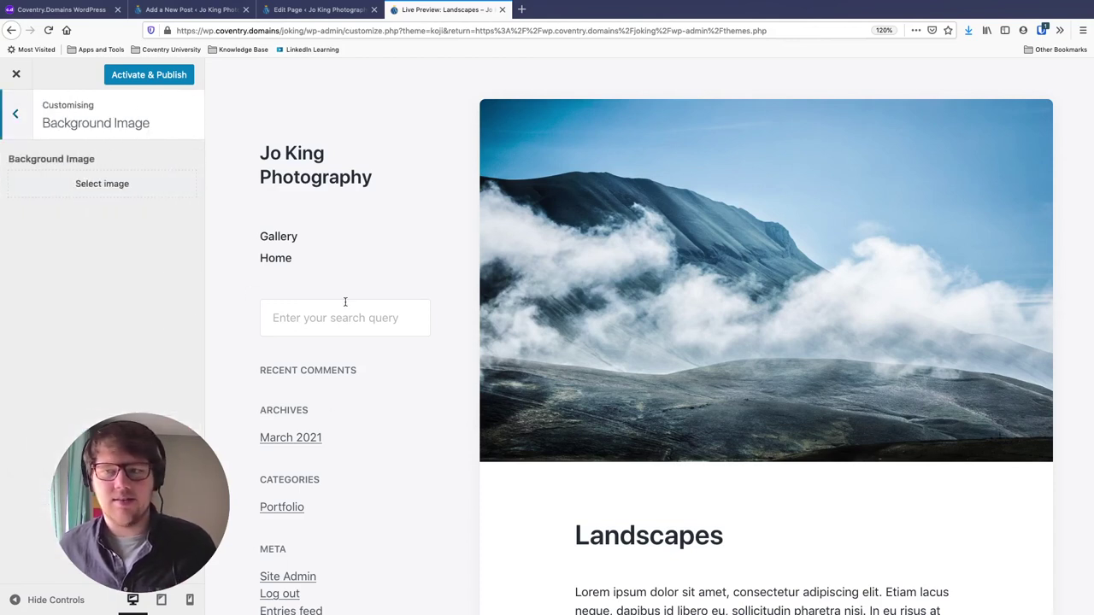
# Step: Exit the Koji preview discarding unsaved changes, and scroll the Themes page to Hamilton
pyautogui.click(17, 74)
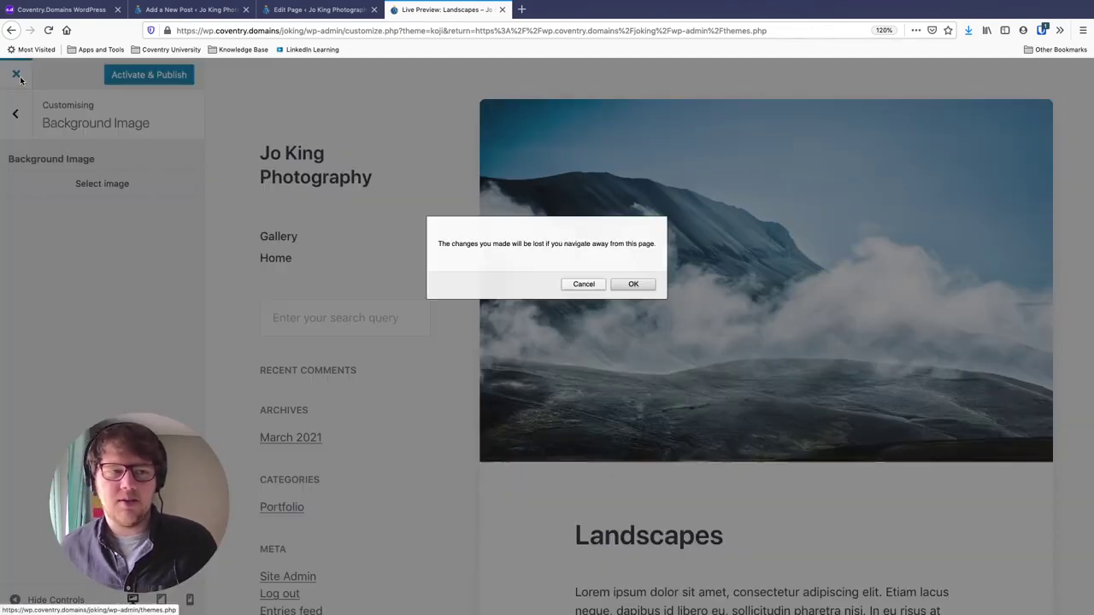
pyautogui.click(631, 284)
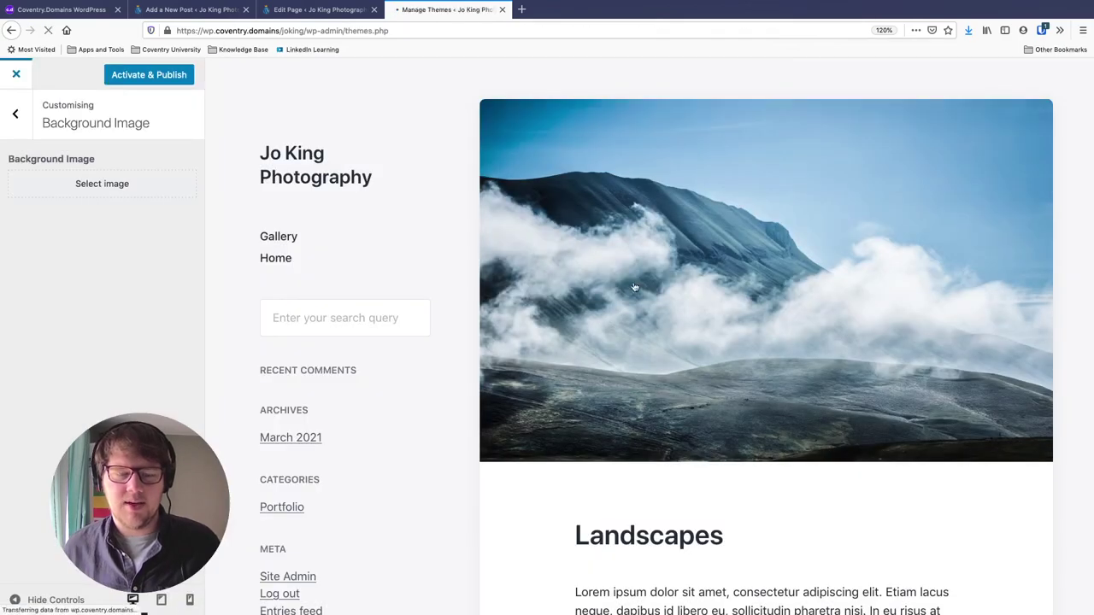
pyautogui.scroll(-1, 452, 355)
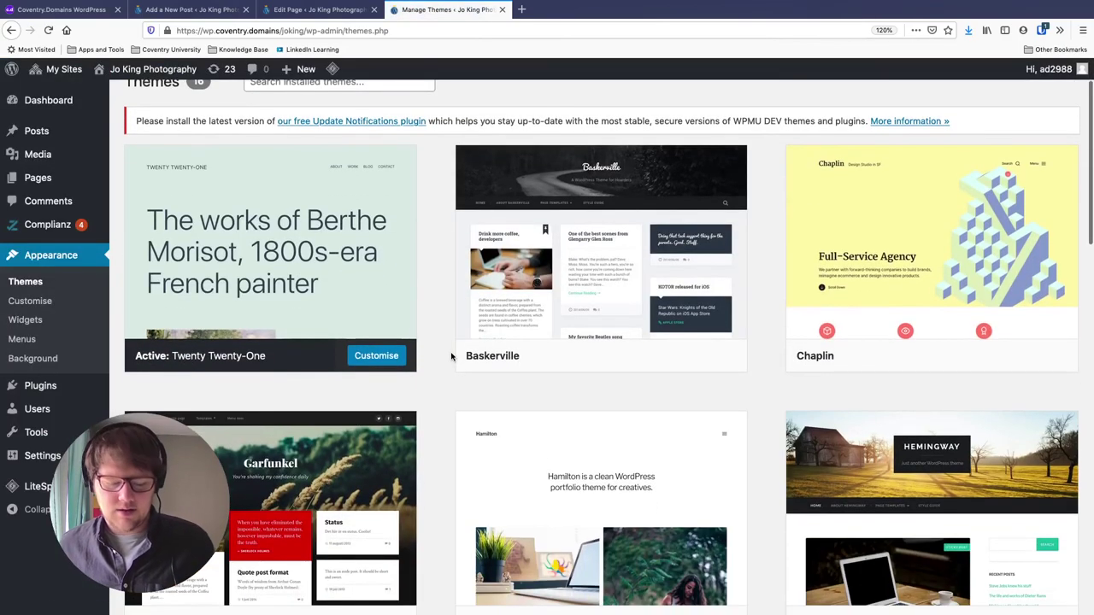
pyautogui.scroll(-5, 452, 358)
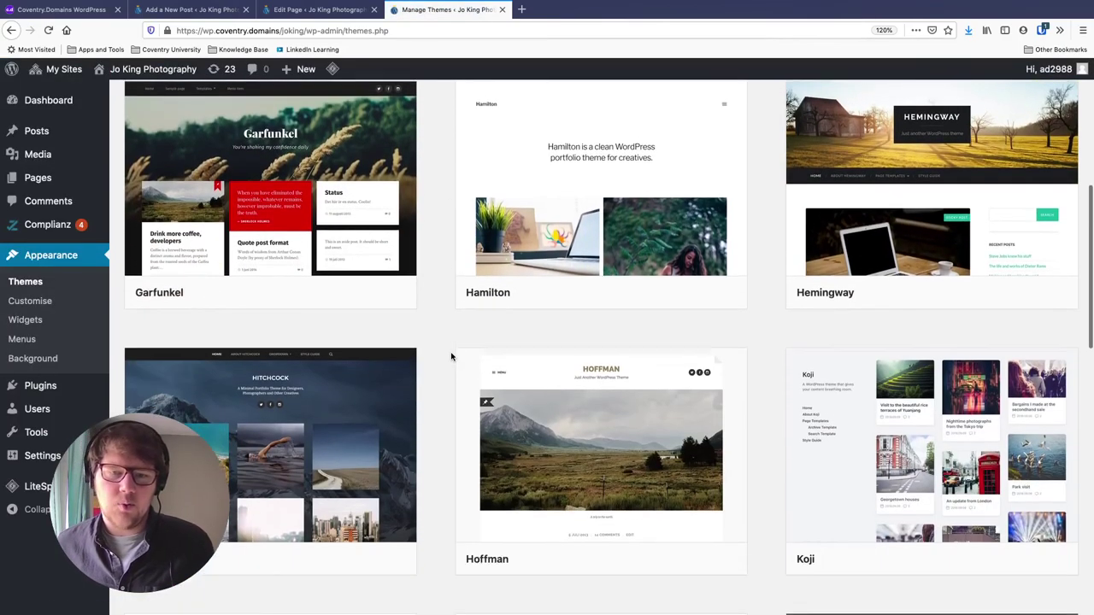
pyautogui.scroll(1, 451, 357)
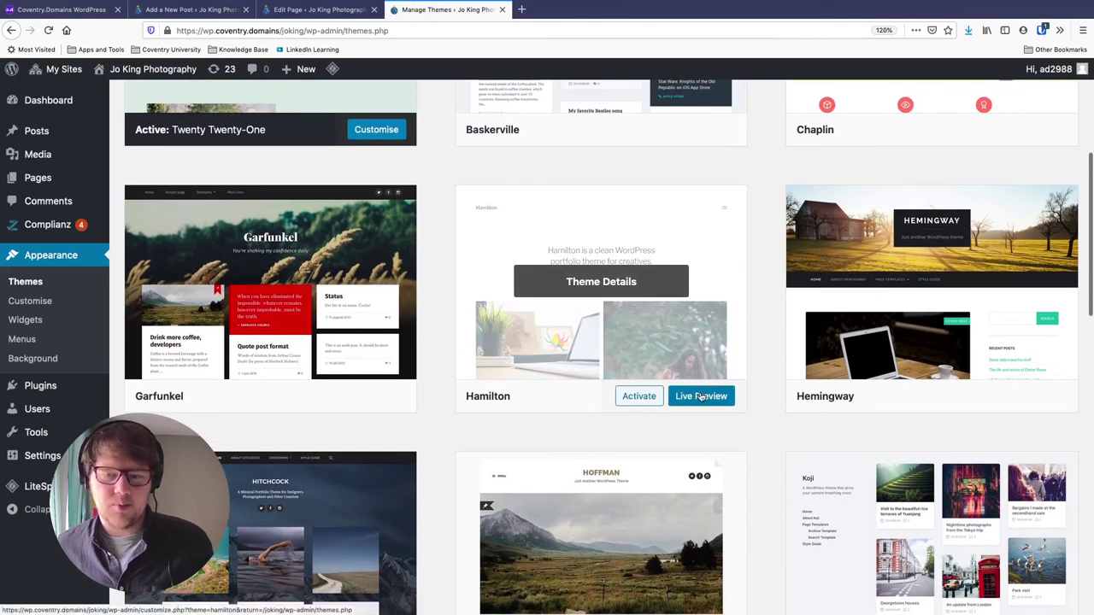
# Step: Live-preview the Hamilton theme and scroll down its home page
pyautogui.click(681, 393)
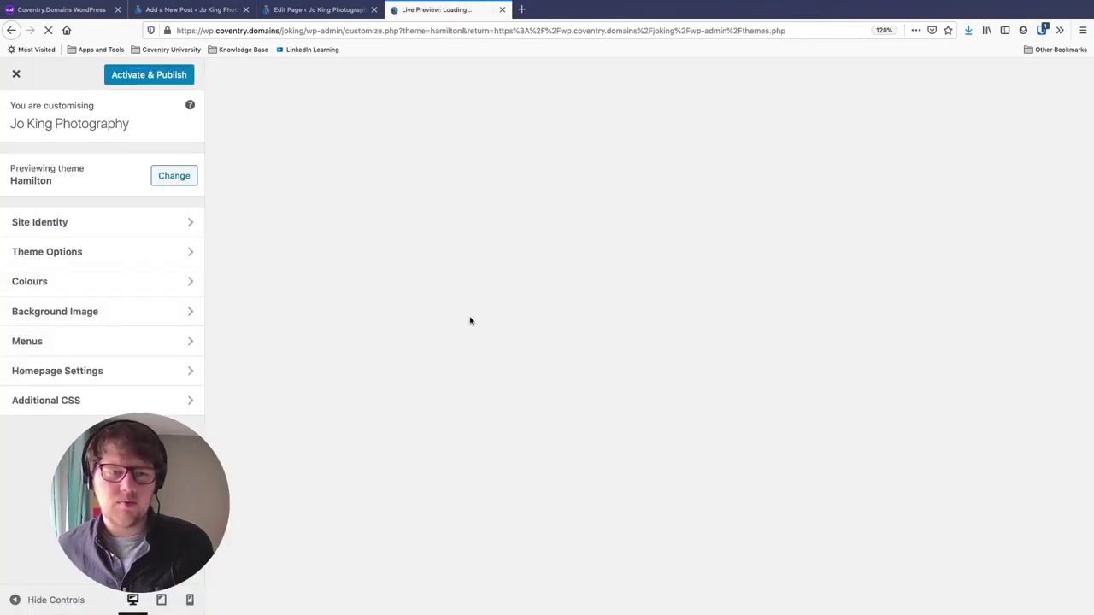
pyautogui.scroll(-10, 454, 318)
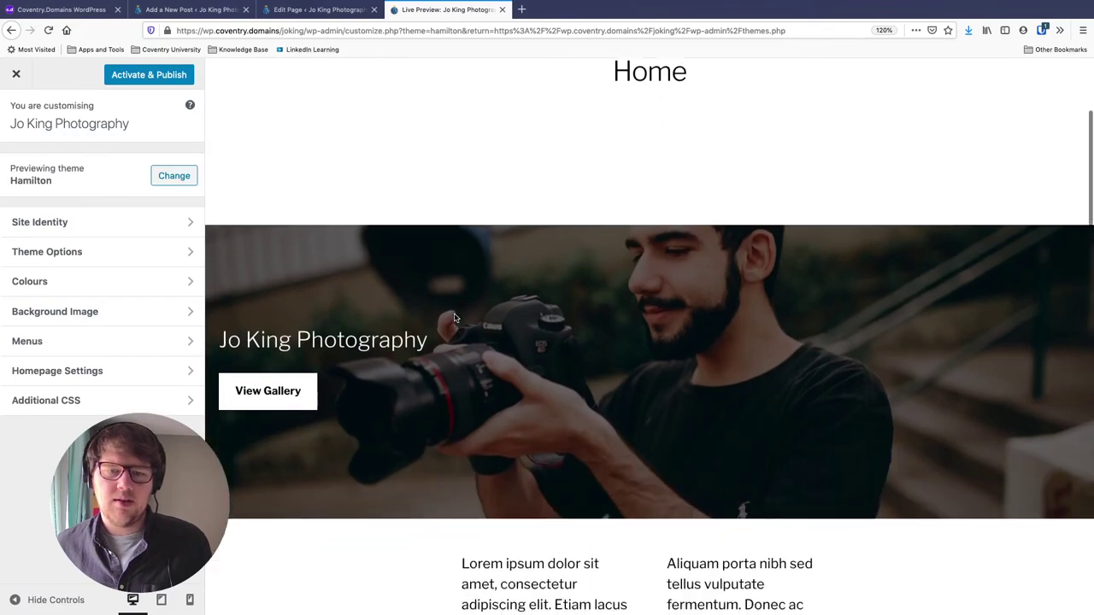
pyautogui.scroll(-12, 454, 318)
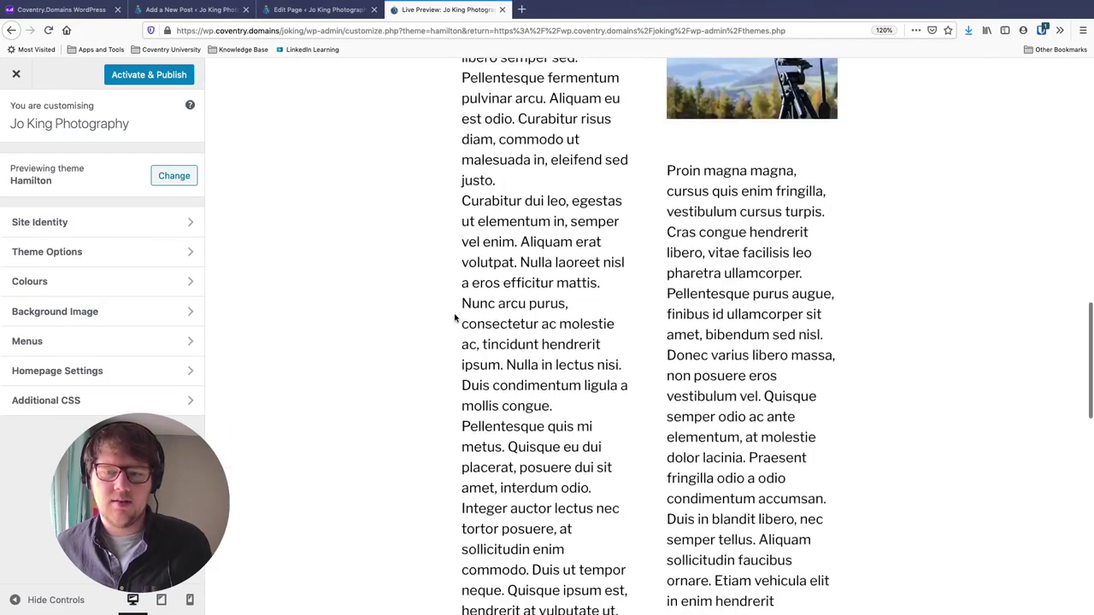
pyautogui.scroll(-1, 455, 318)
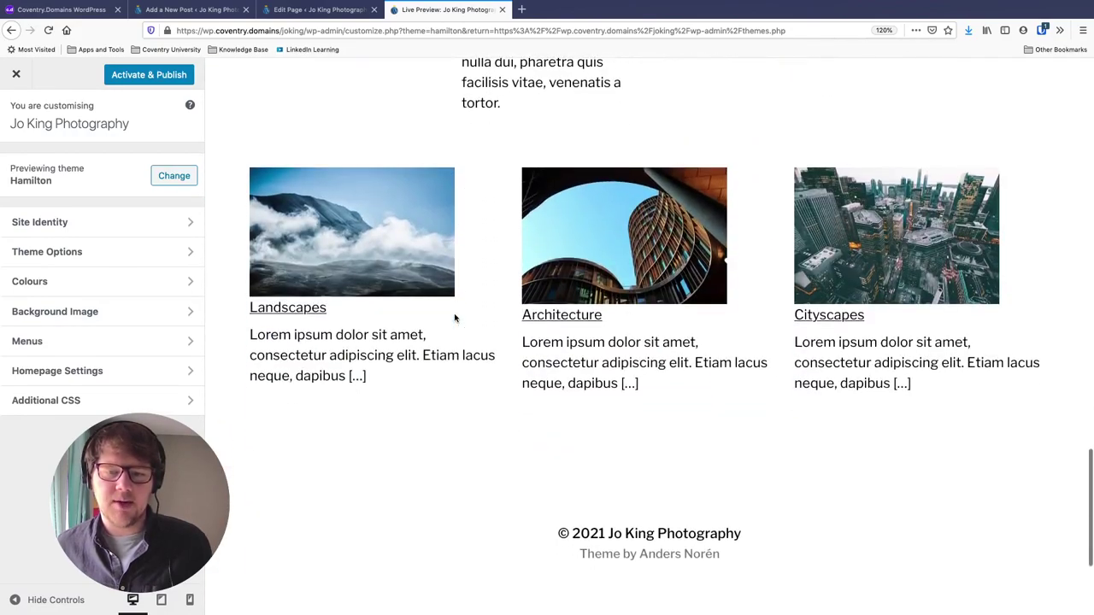
# Step: View the Landscapes post in the Hamilton preview, then activate and publish Hamilton
pyautogui.click(290, 309)
pyautogui.scroll(-10, 513, 271)
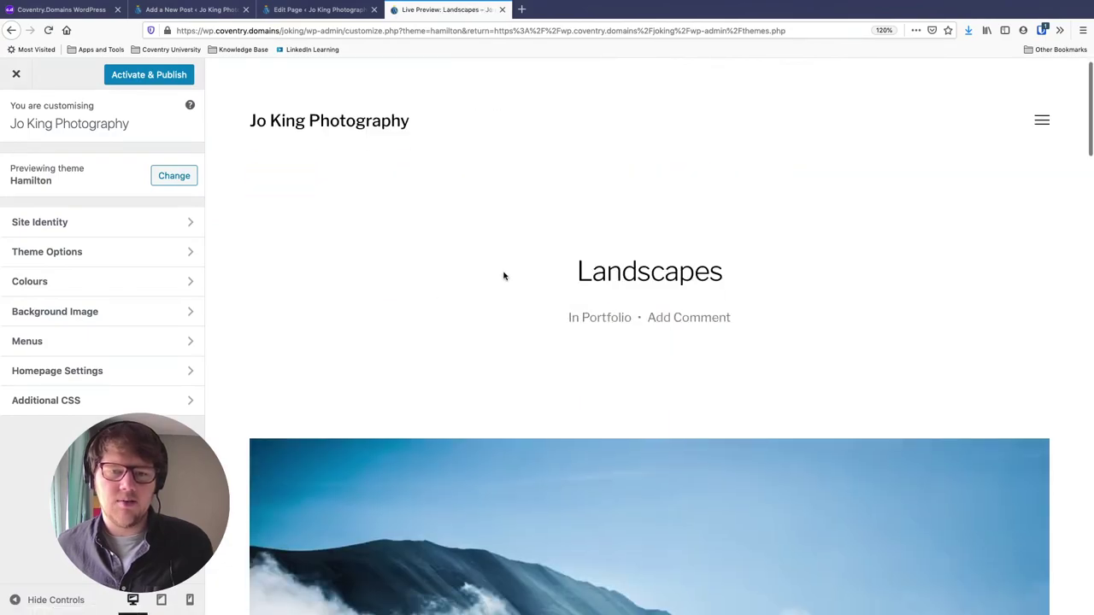
pyautogui.scroll(-6, 504, 275)
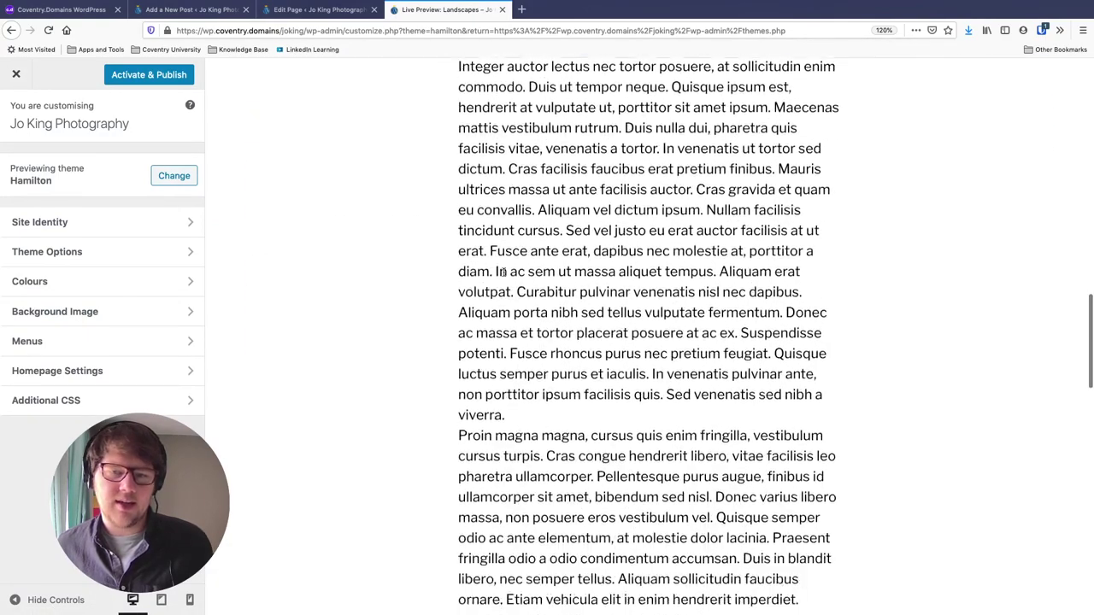
pyautogui.scroll(15, 504, 276)
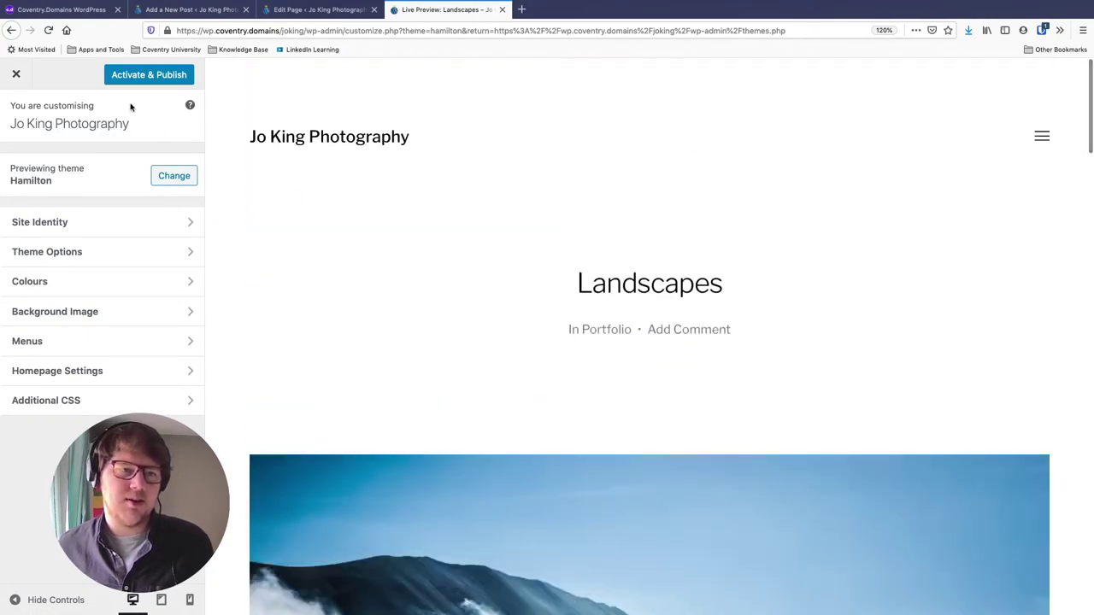
pyautogui.click(137, 75)
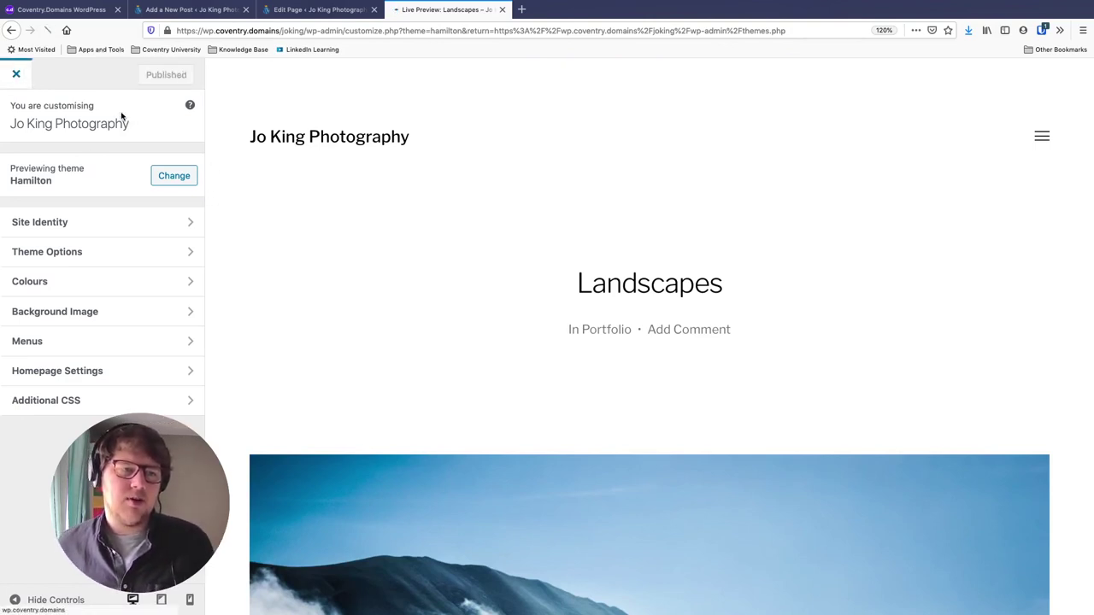
pyautogui.click(16, 75)
# Step: Open the live site in a new tab and scroll through the Hamilton home page
pyautogui.moveTo(150, 70)
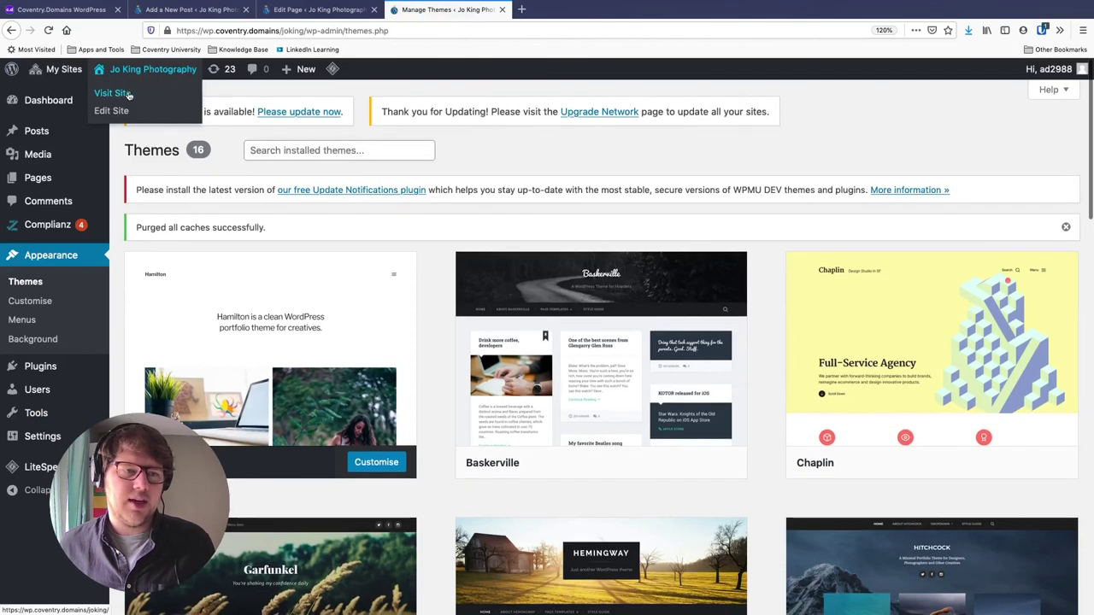
pyautogui.middleClick(126, 94)
pyautogui.click(558, 11)
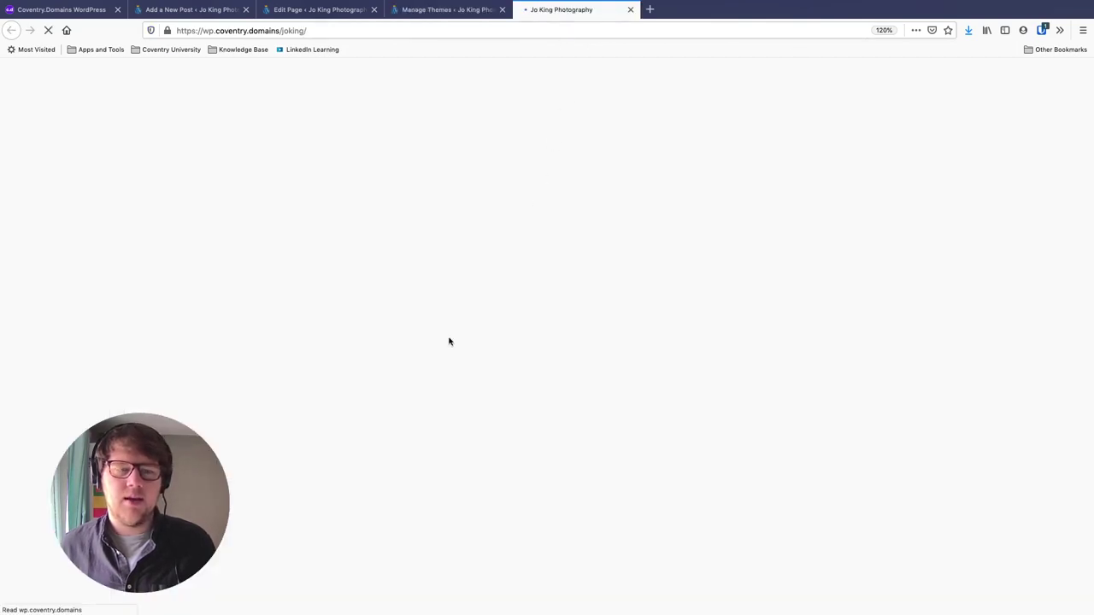
pyautogui.scroll(-4, 406, 374)
pyautogui.scroll(-12, 406, 373)
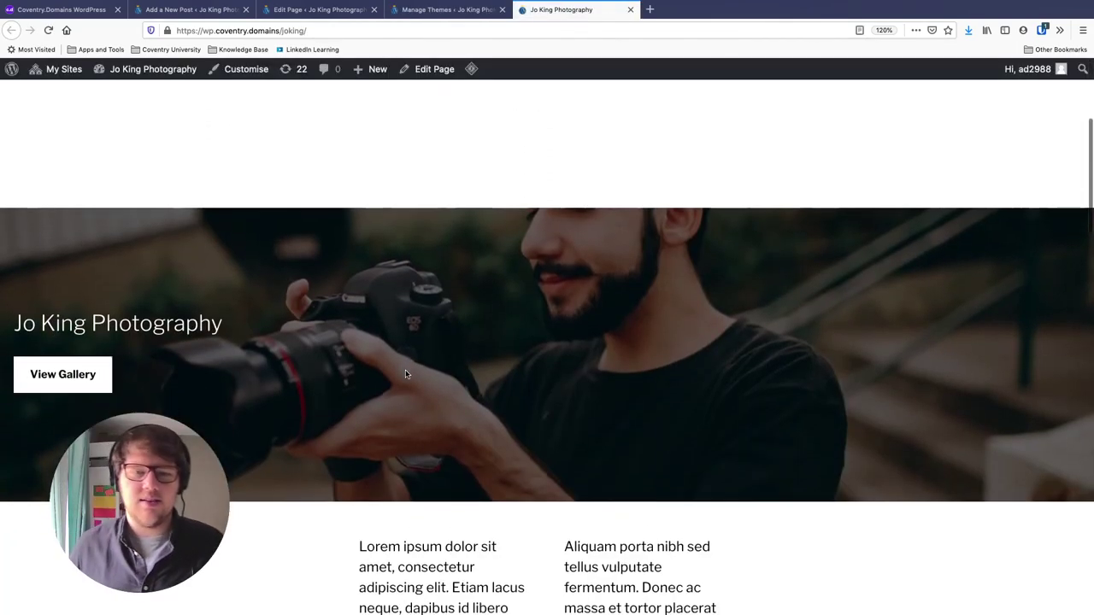
pyautogui.scroll(-15, 406, 373)
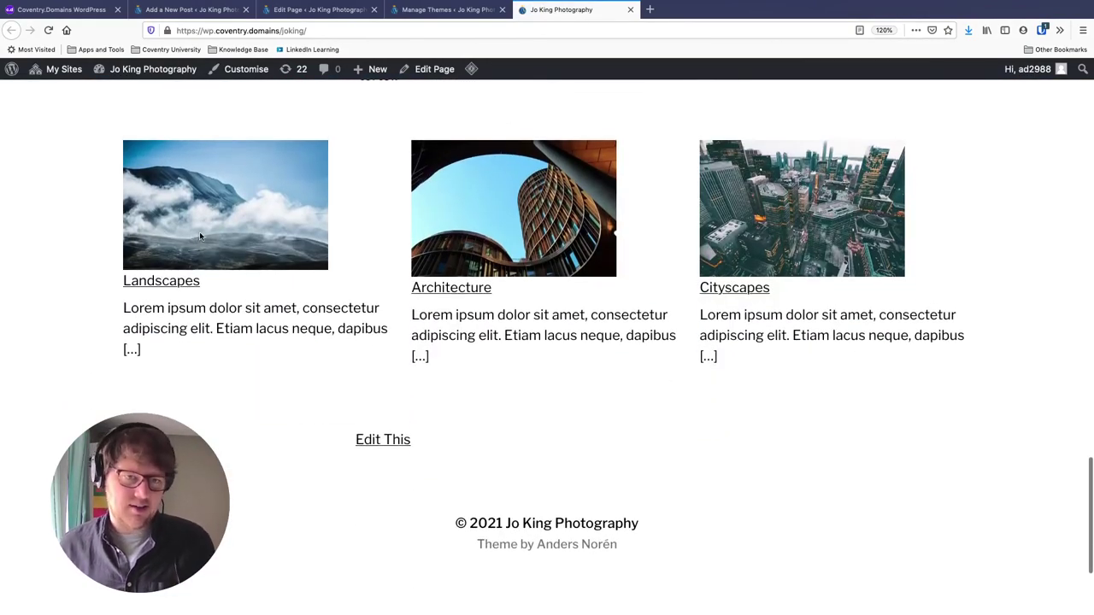
pyautogui.scroll(-3, 224, 245)
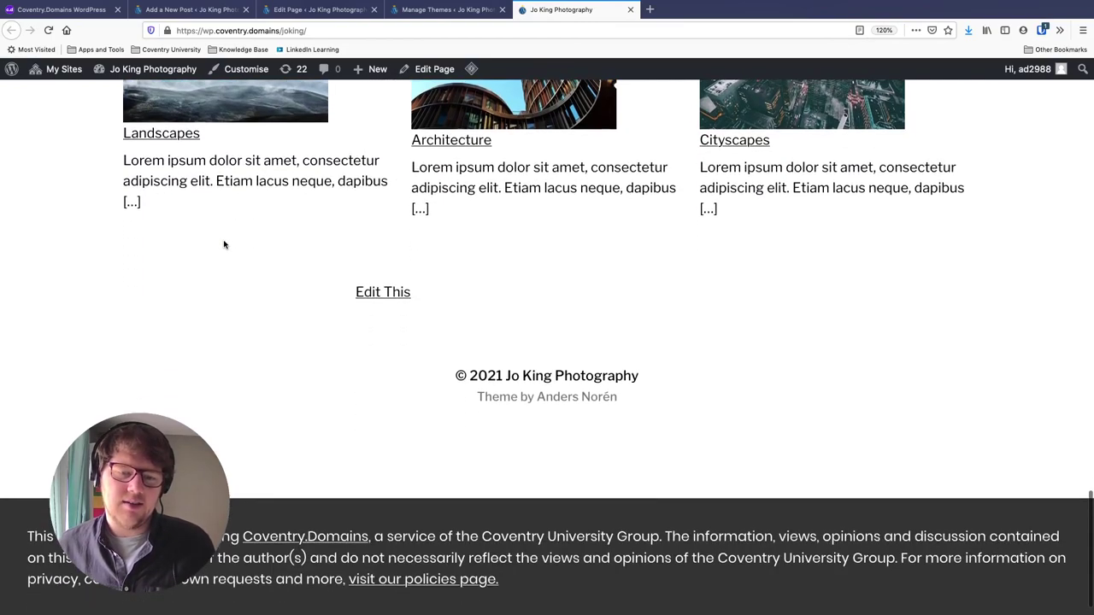
pyautogui.scroll(10, 224, 245)
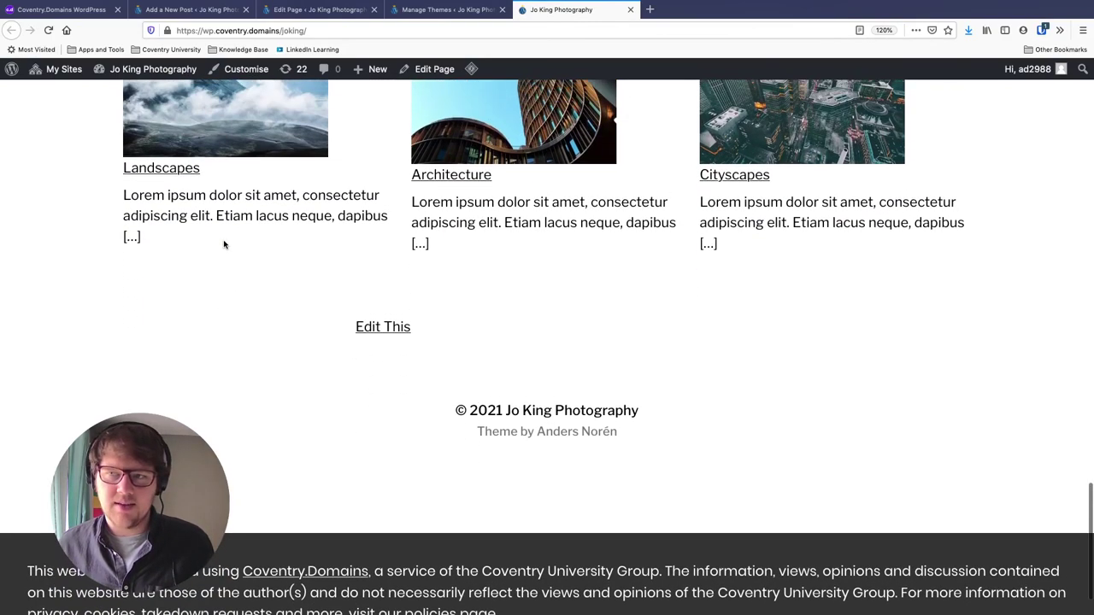
pyautogui.scroll(10, 224, 245)
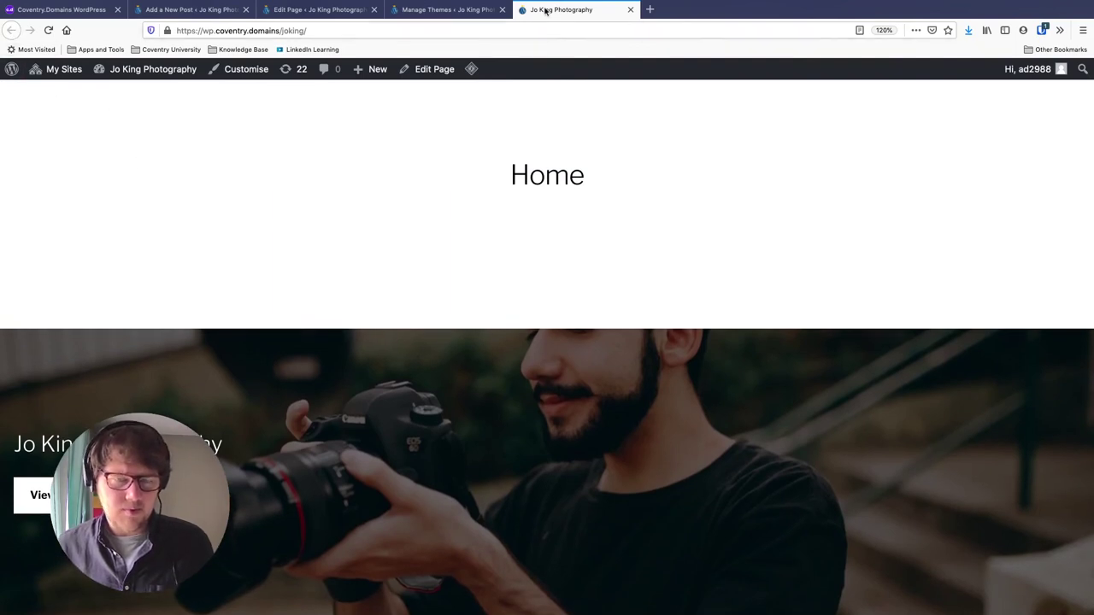
pyautogui.scroll(1, 175, 199)
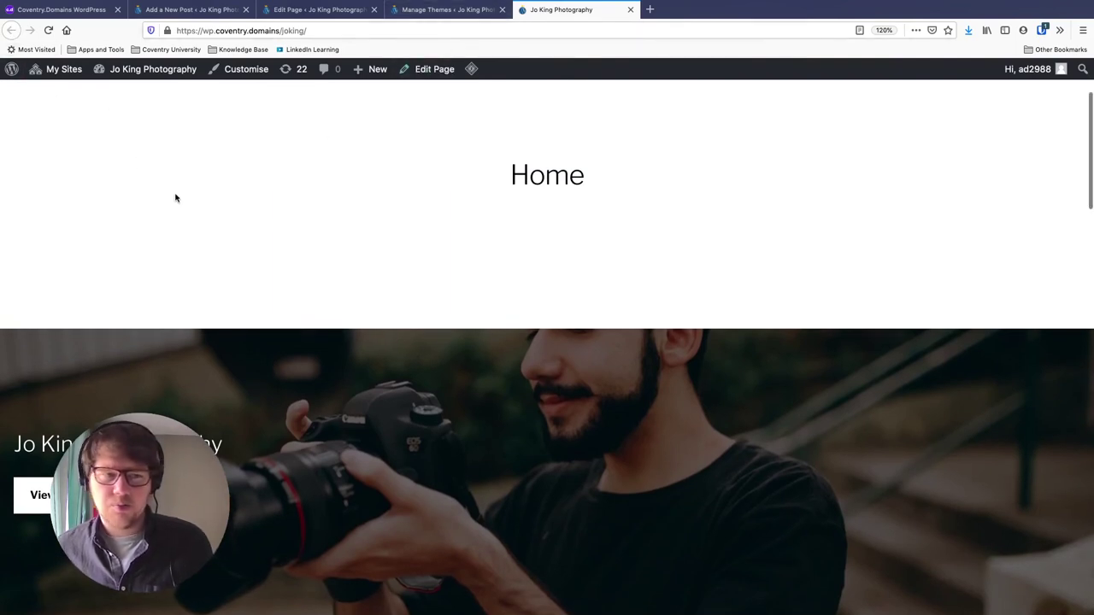